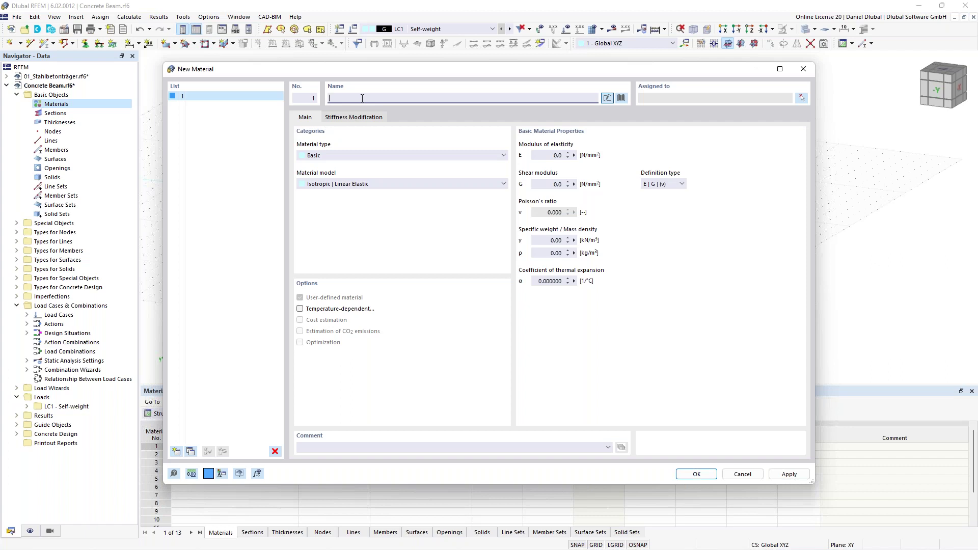
Define material 1 as concrete C30/37 according to EN 1992-1-1:2004/A1:2014.
text(c30)
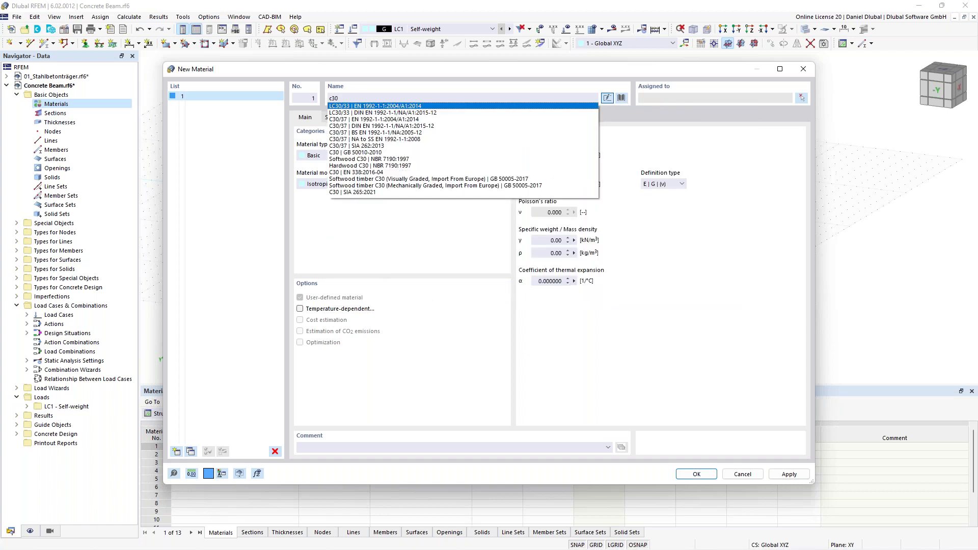
text(/37)
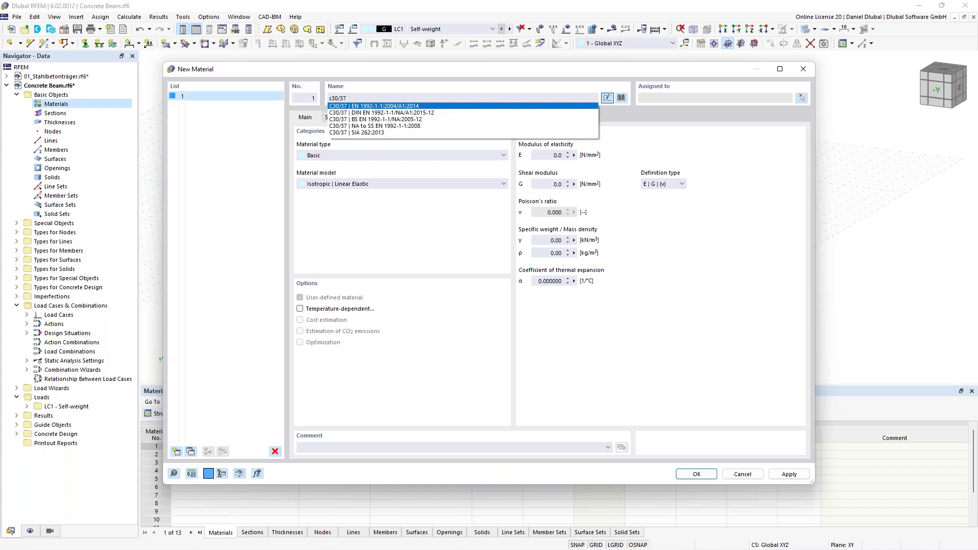
click(350, 106)
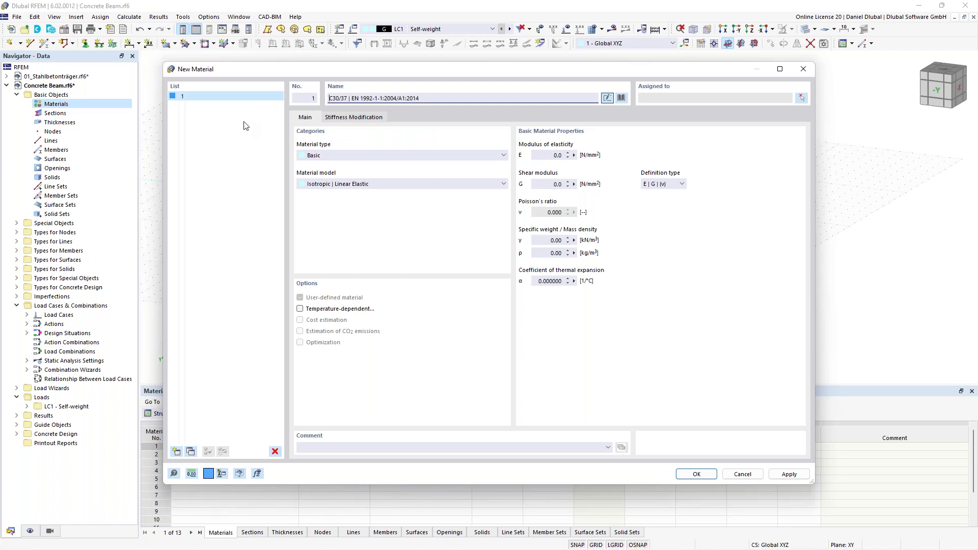
Add reinforcing steel B500S(A) from the European Union EN 1992-1-1 library series as material 2 and accept both materials.
click(176, 451)
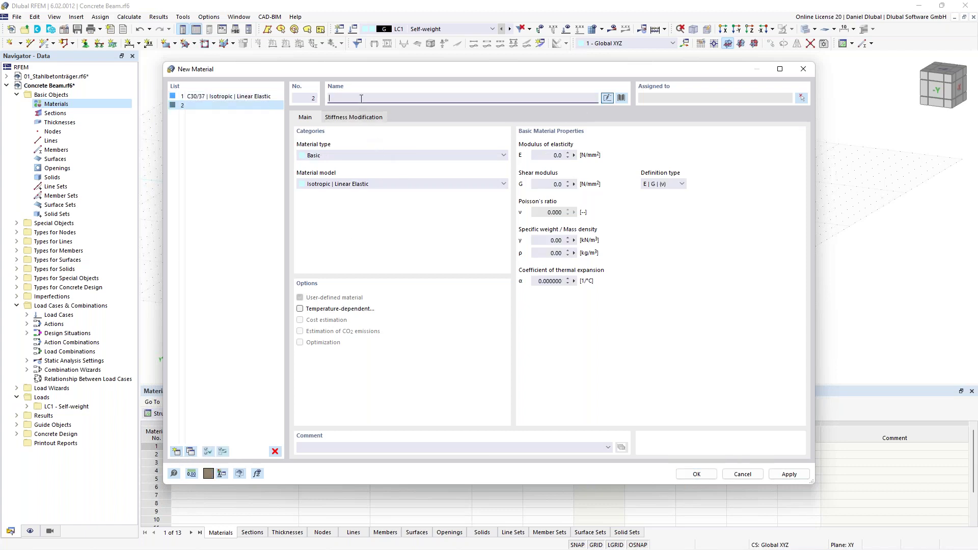
click(621, 97)
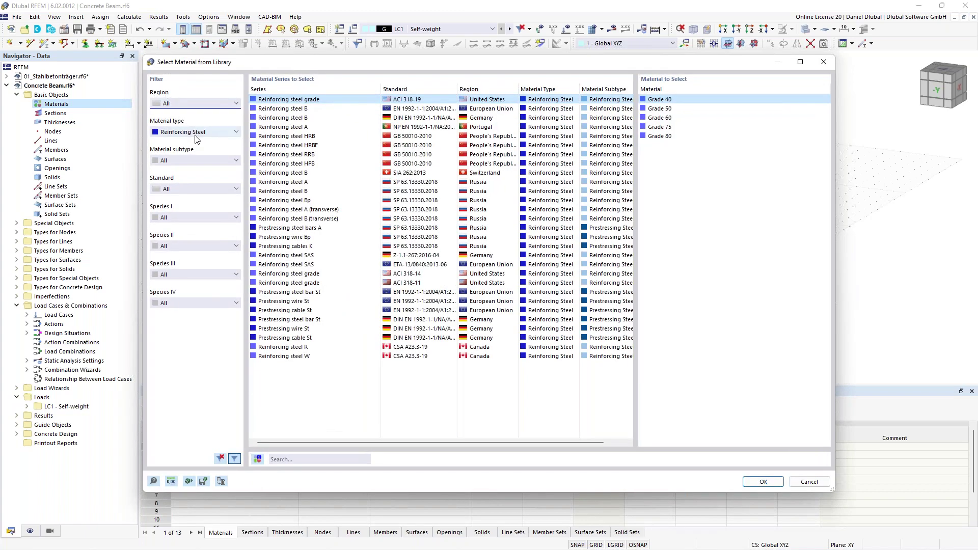
click(195, 135)
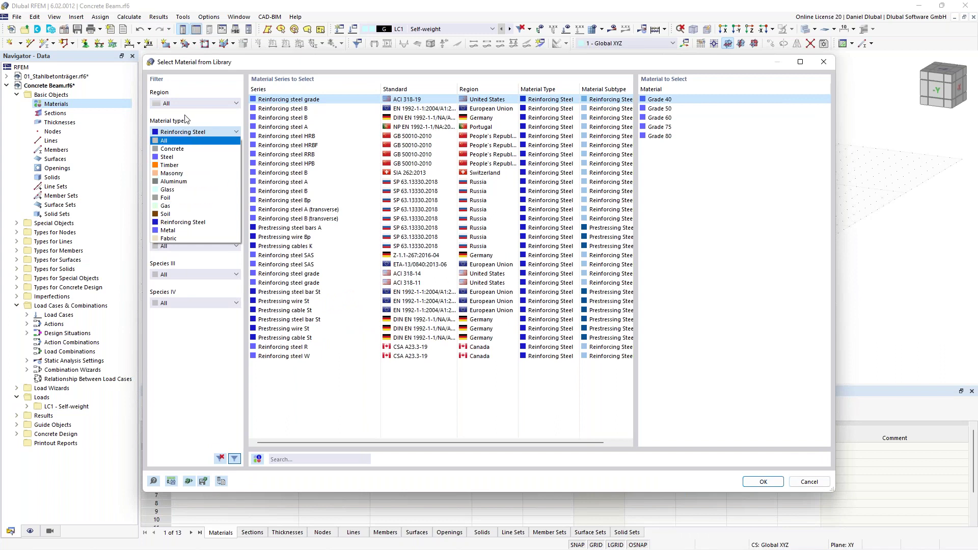
click(190, 225)
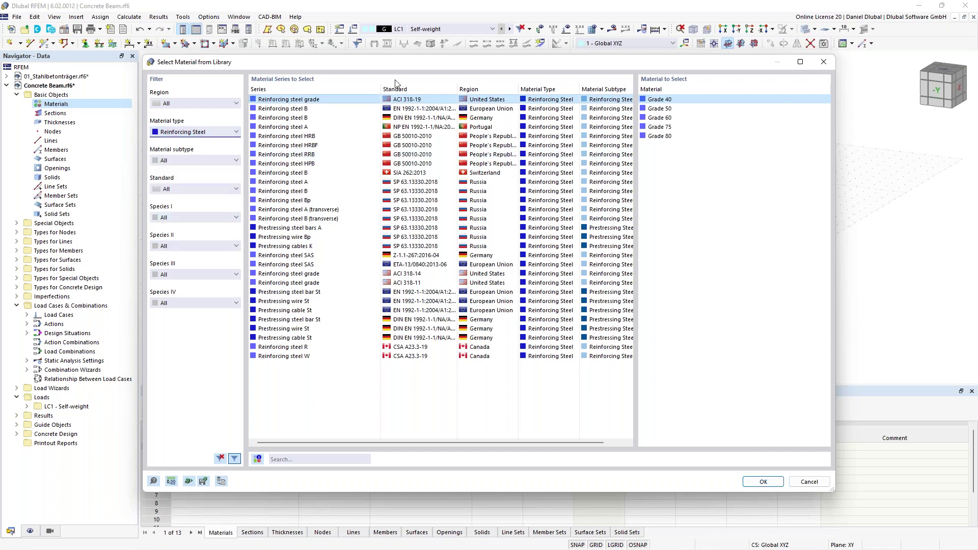
click(307, 109)
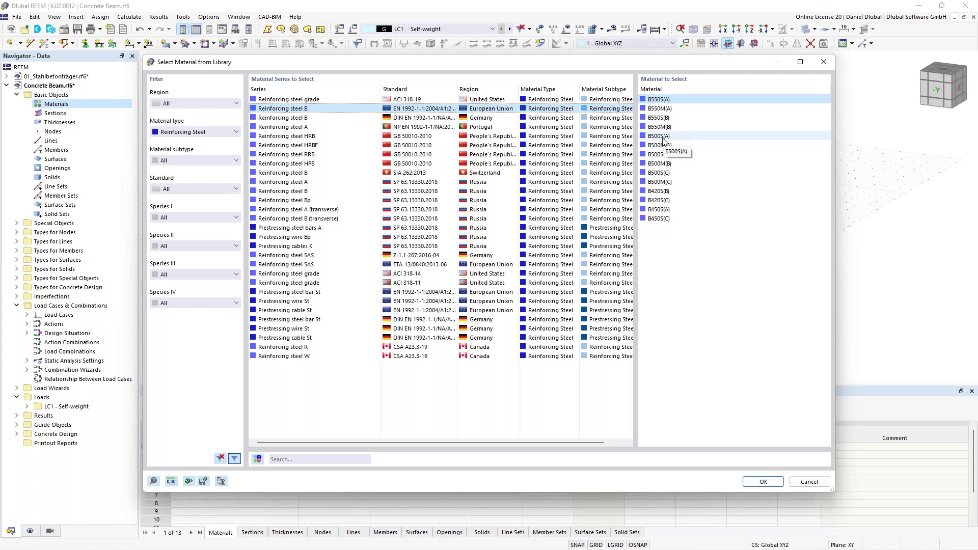
click(661, 136)
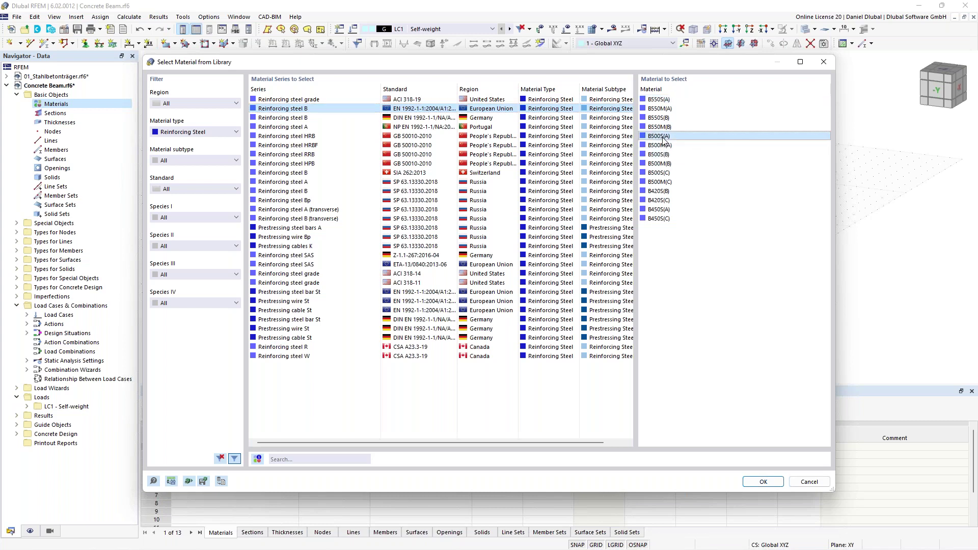
click(763, 482)
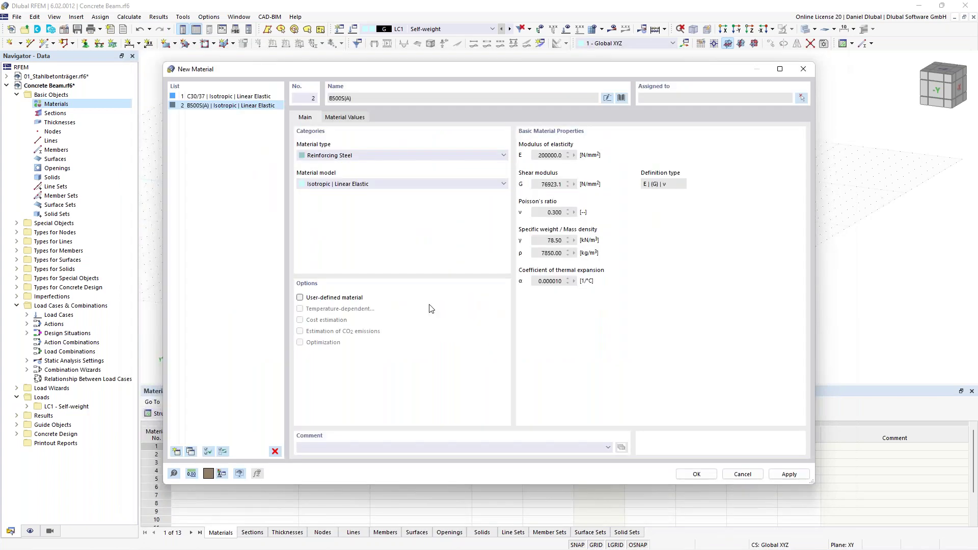
click(694, 476)
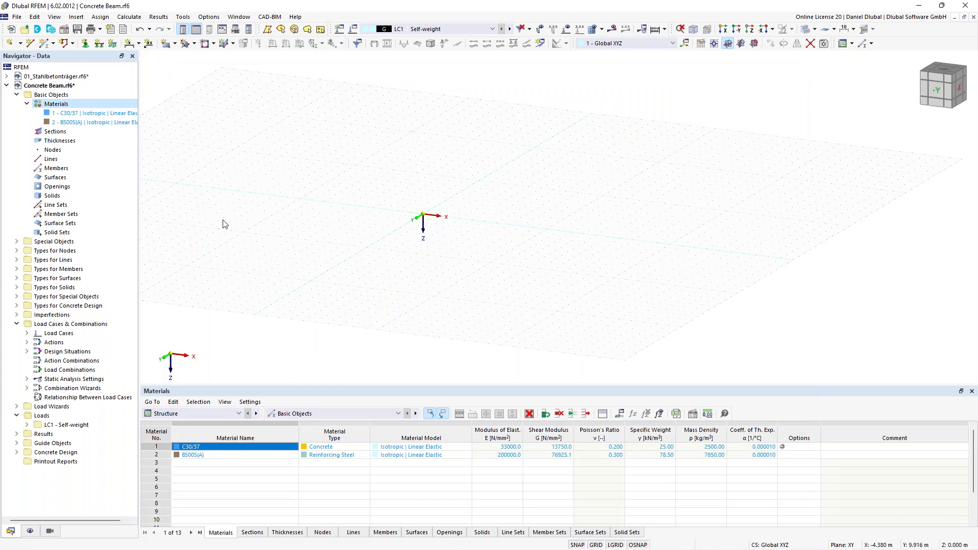
Create a new massive rectangle section in C30/37 with width b 300 mm and height h 450 mm.
right_click(61, 138)
click(102, 153)
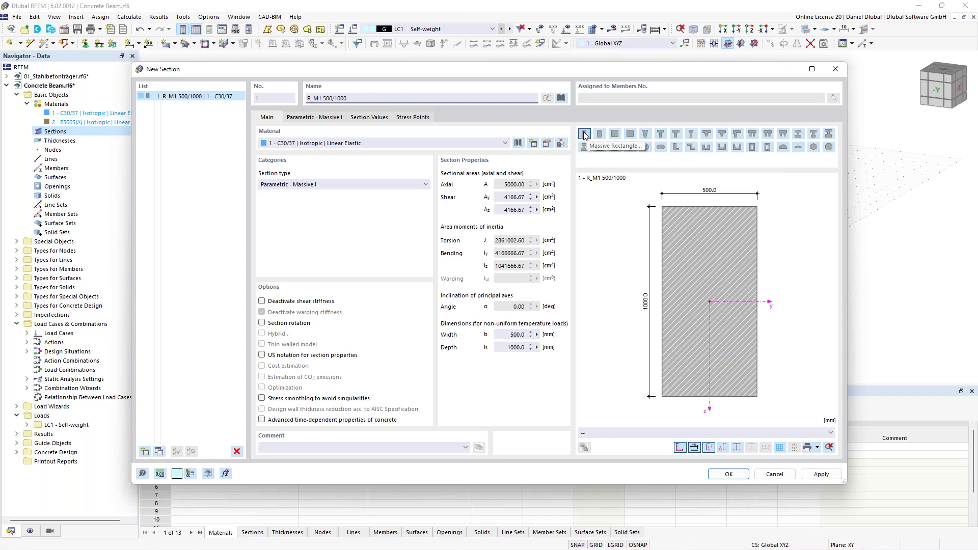
click(560, 97)
drag(428, 108, 365, 136)
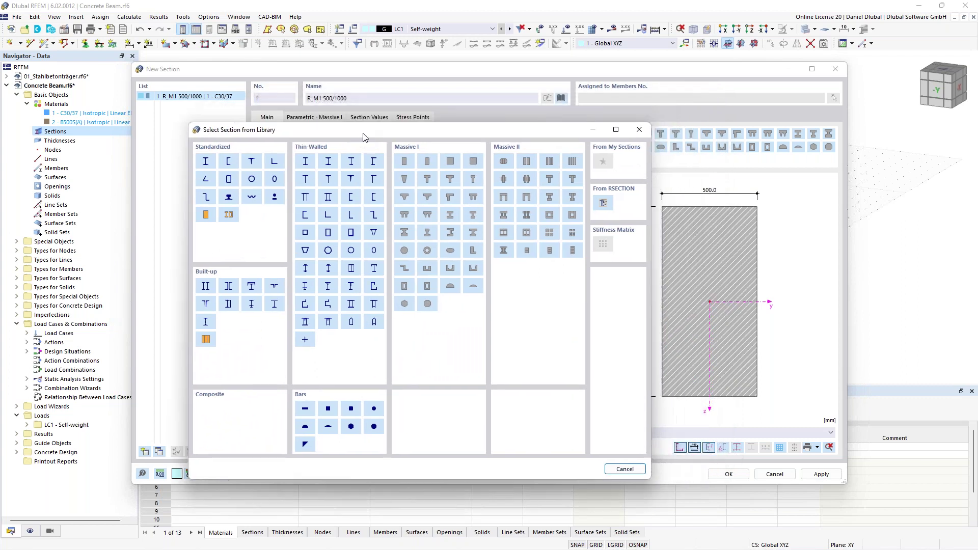
click(405, 161)
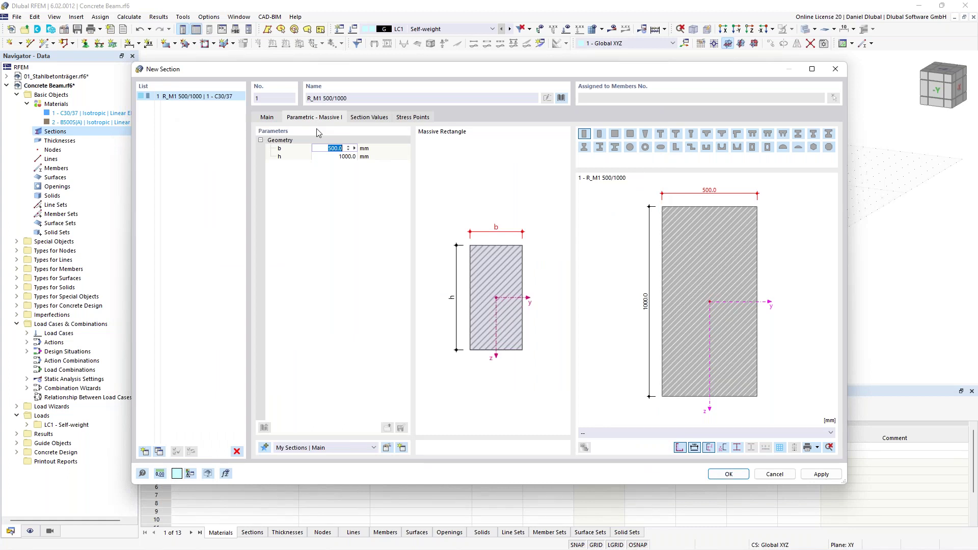
text(300)
key(Tab)
text(450)
key(Tab)
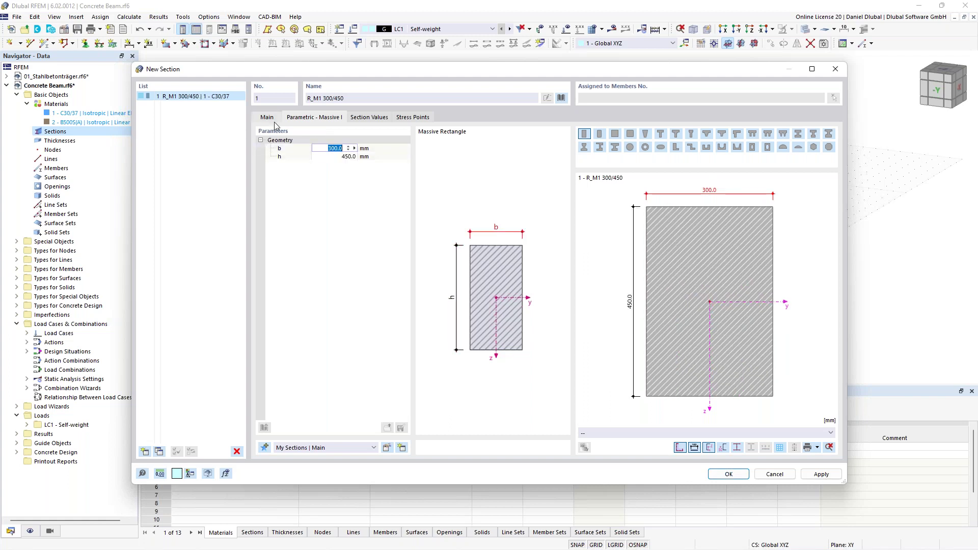
Review the rectangular section's calculated values and stress points, and accept the new section.
click(380, 118)
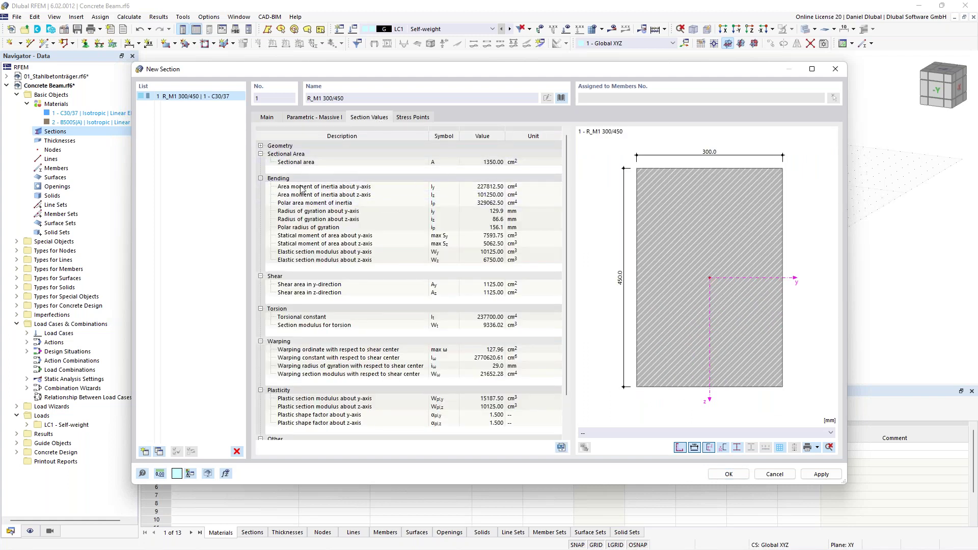
mouse_move(567, 166)
mouse_down()
mouse_move(564, 220)
mouse_move(564, 154)
mouse_up()
click(413, 117)
click(267, 117)
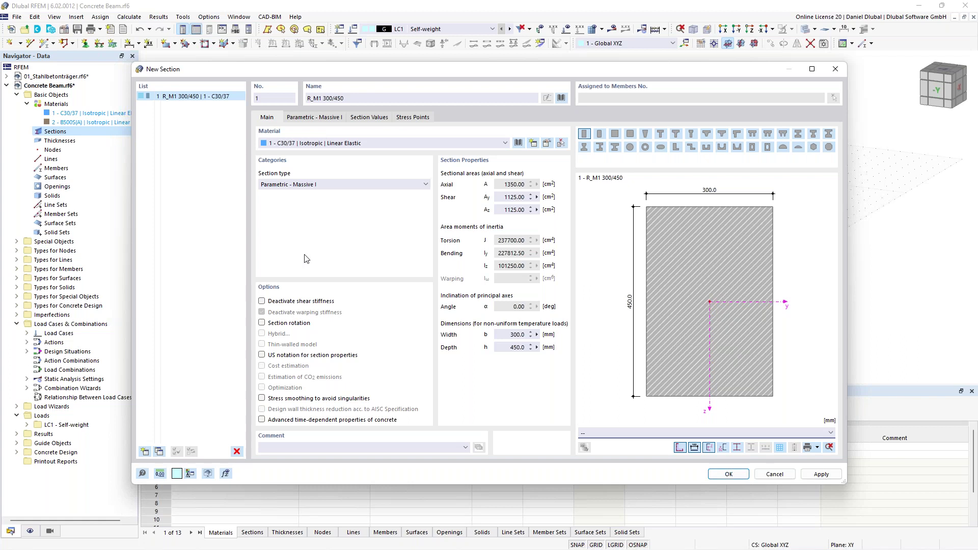
click(727, 475)
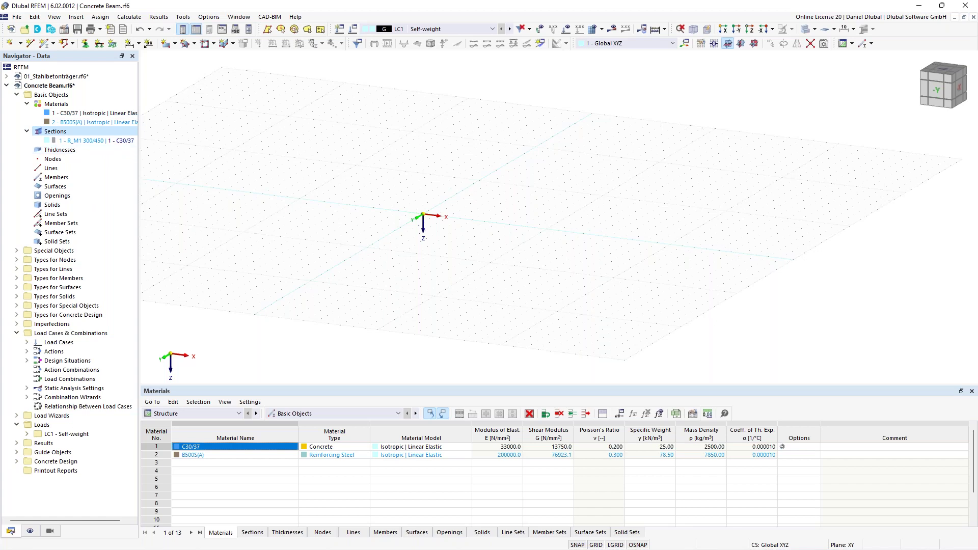
Draw an 8 m beam member with section R_M1 300/450 from the origin along the X axis.
middle_drag(269, 196, 227, 210)
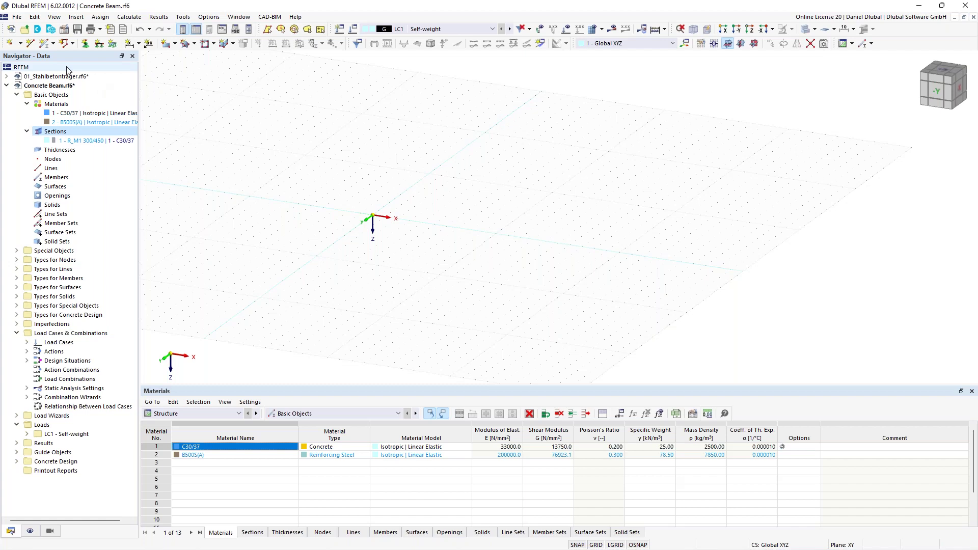
click(45, 43)
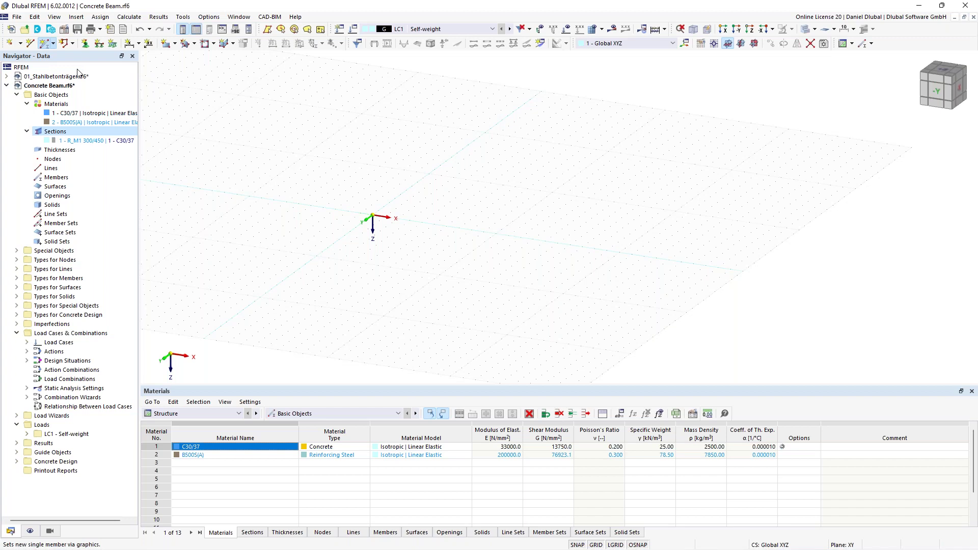
click(235, 114)
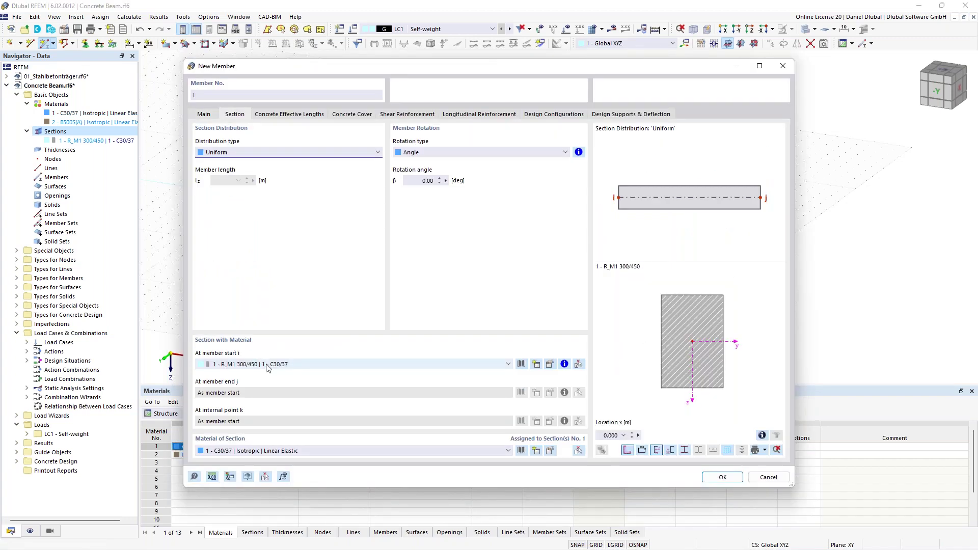
click(204, 115)
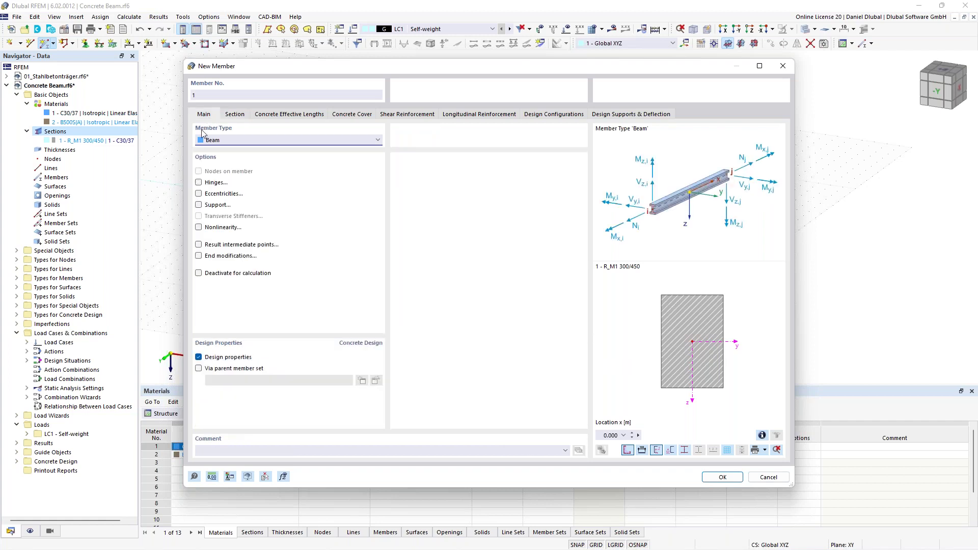
click(722, 476)
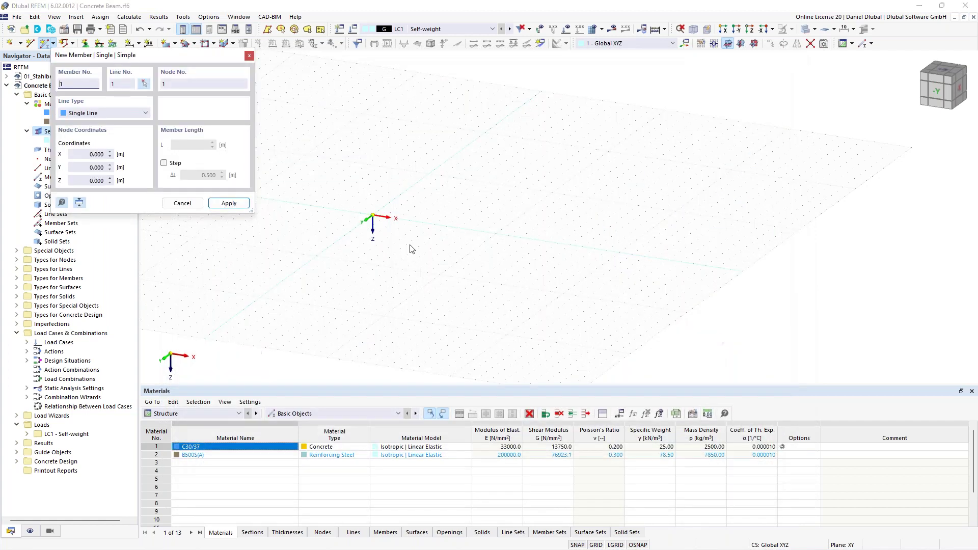
click(372, 216)
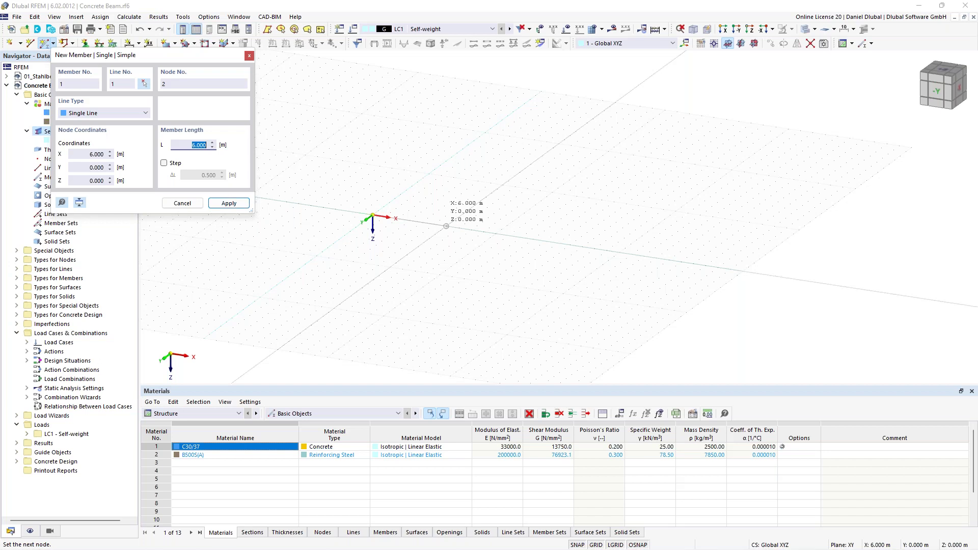
key(Return)
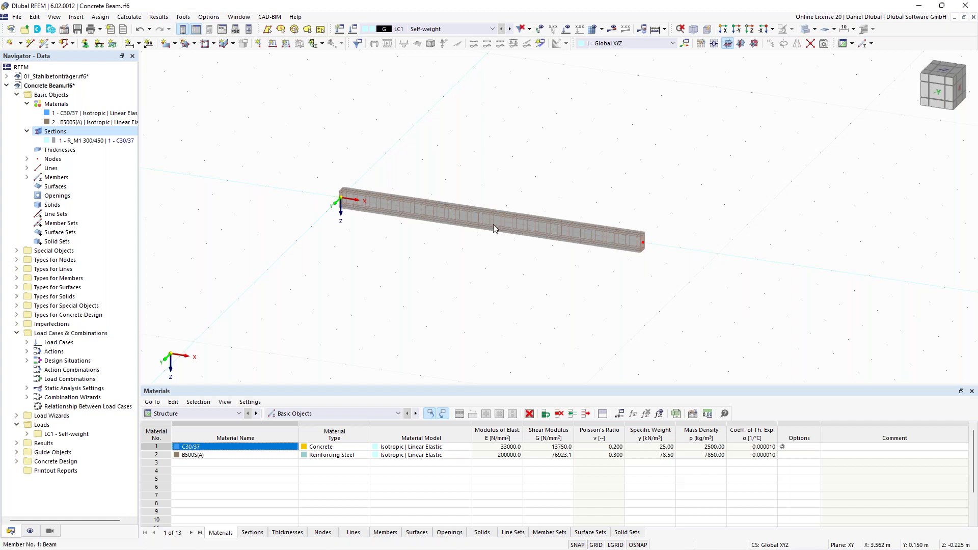
Add an intermediate node on the beam member at 6 m from its start.
middle_drag(494, 169, 450, 201)
scroll(456, 182, up, 1)
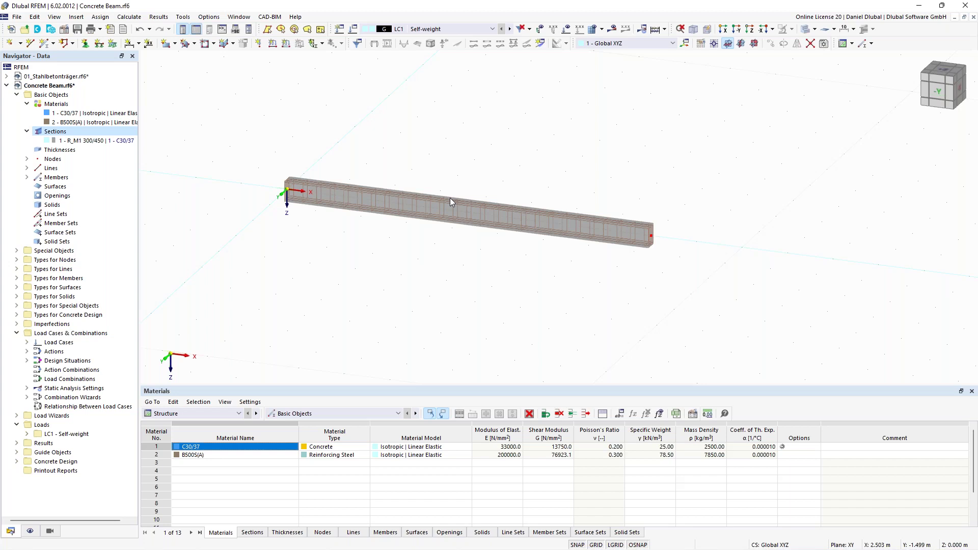
double_click(328, 194)
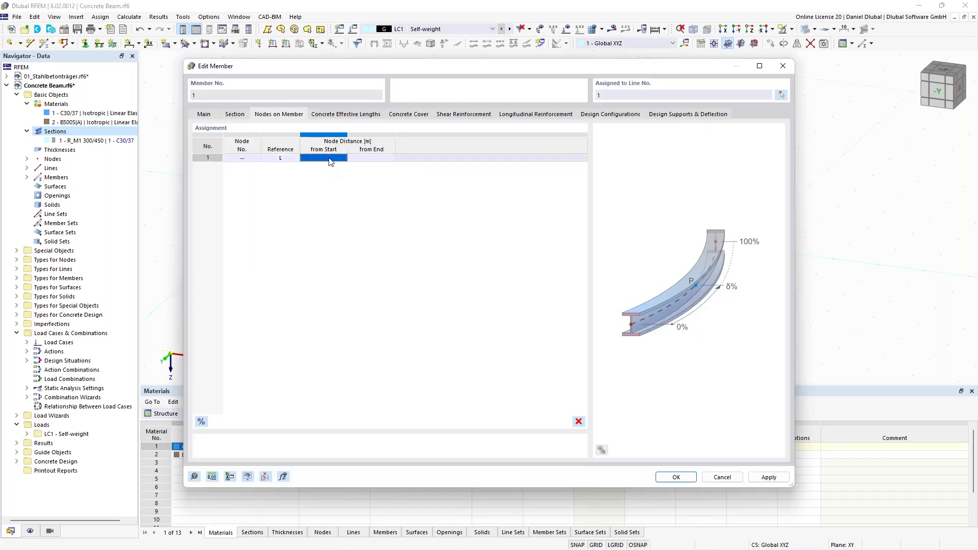
text(6)
click(377, 159)
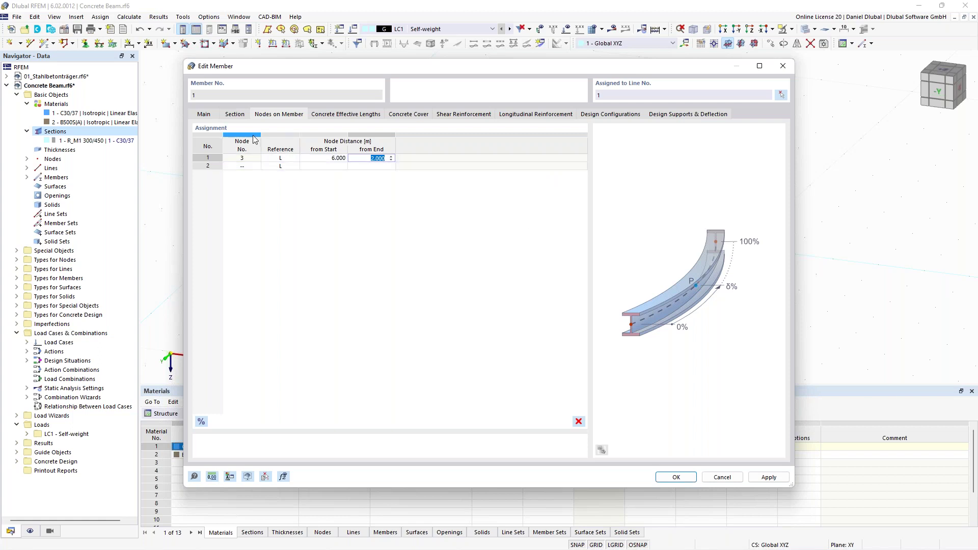
click(680, 482)
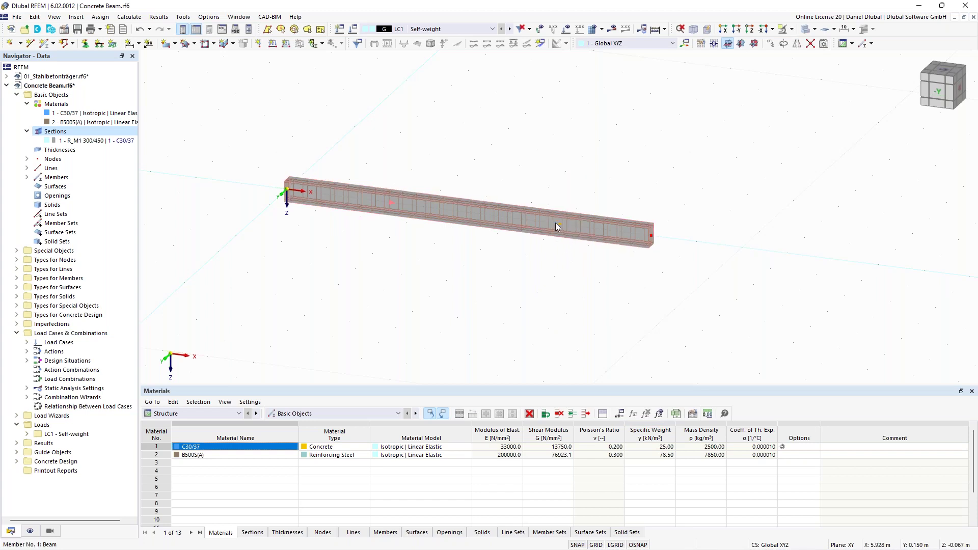
Check the intermediate node's on-member parameters, including its distances to the start and end nodes.
mouse_move(559, 224)
double_click(559, 225)
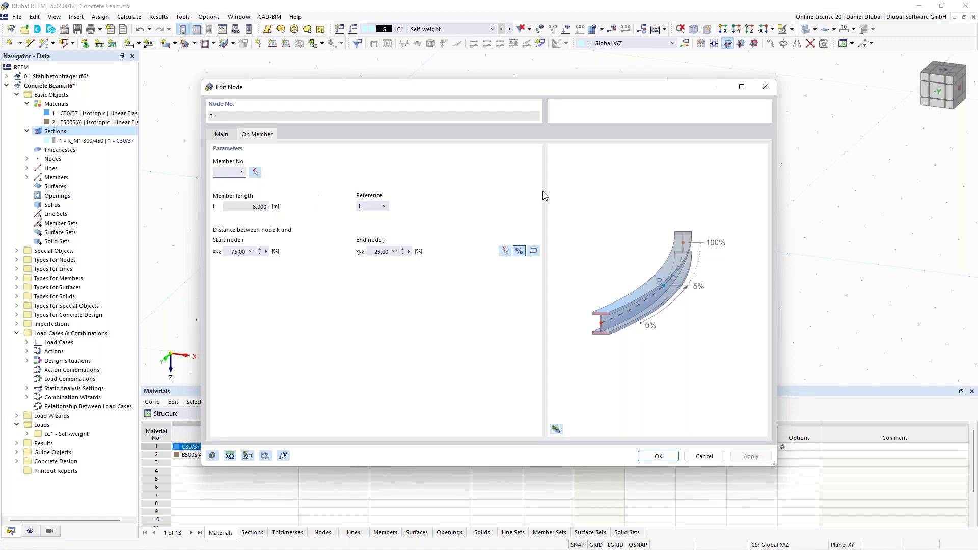
key(Escape)
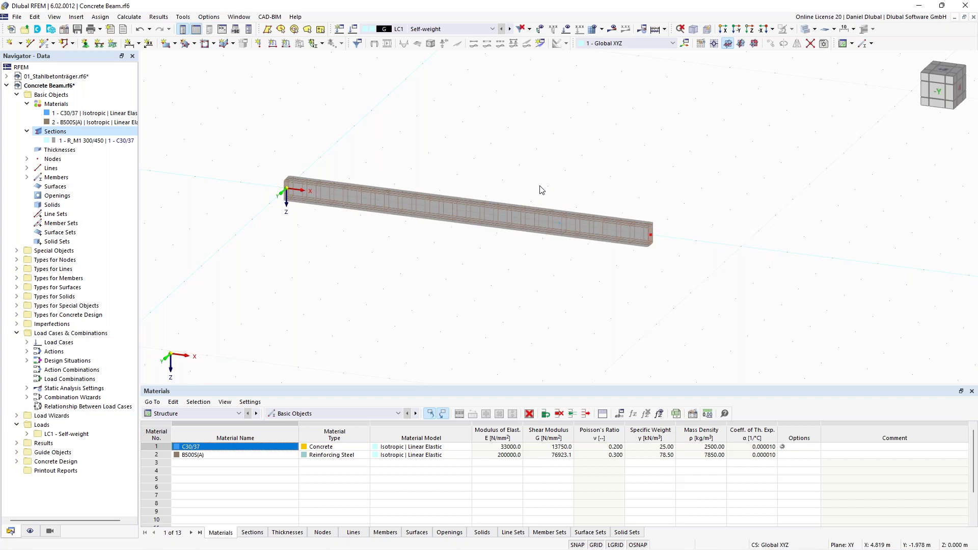
Create a nodal support type with uX, uY, uZ and φZ restrained, and assign it to the beam's start node.
middle_drag(548, 168, 509, 153)
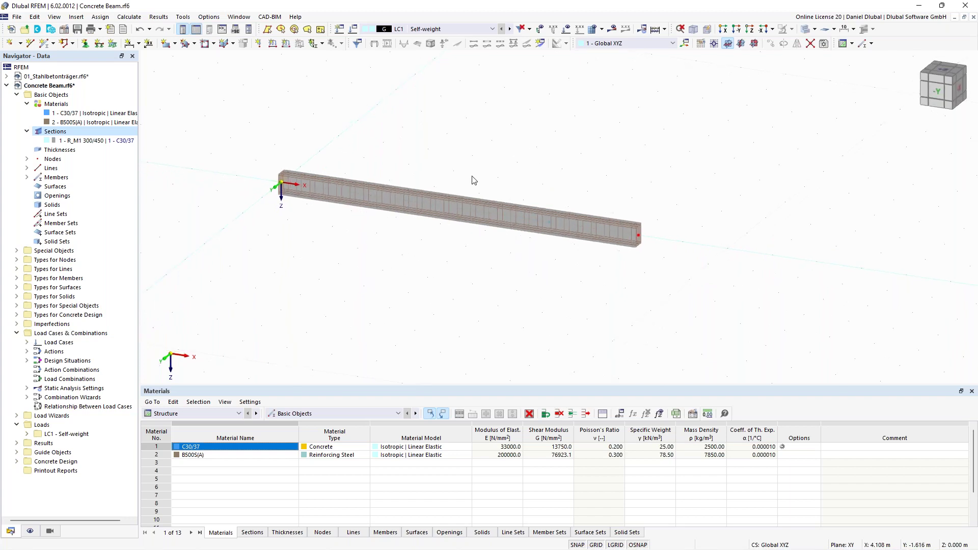
click(86, 45)
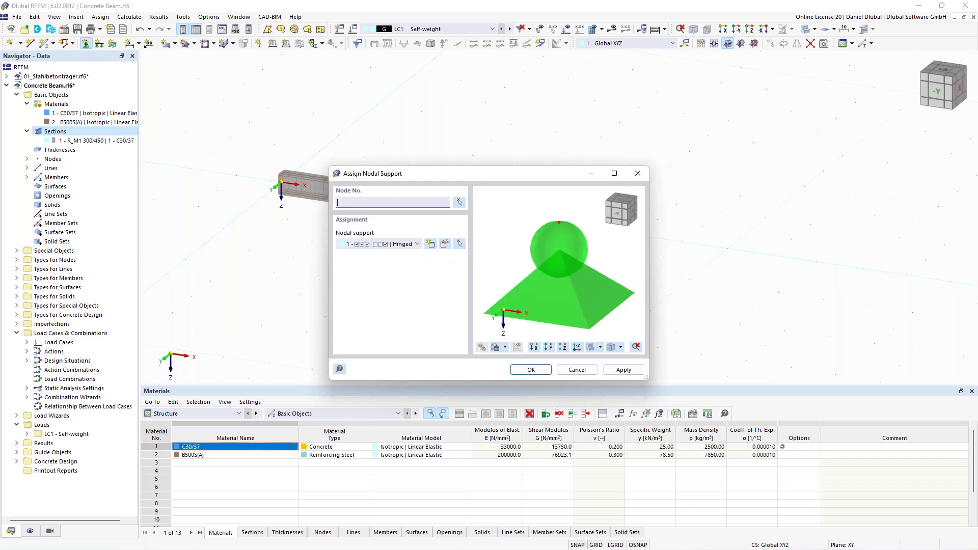
click(433, 247)
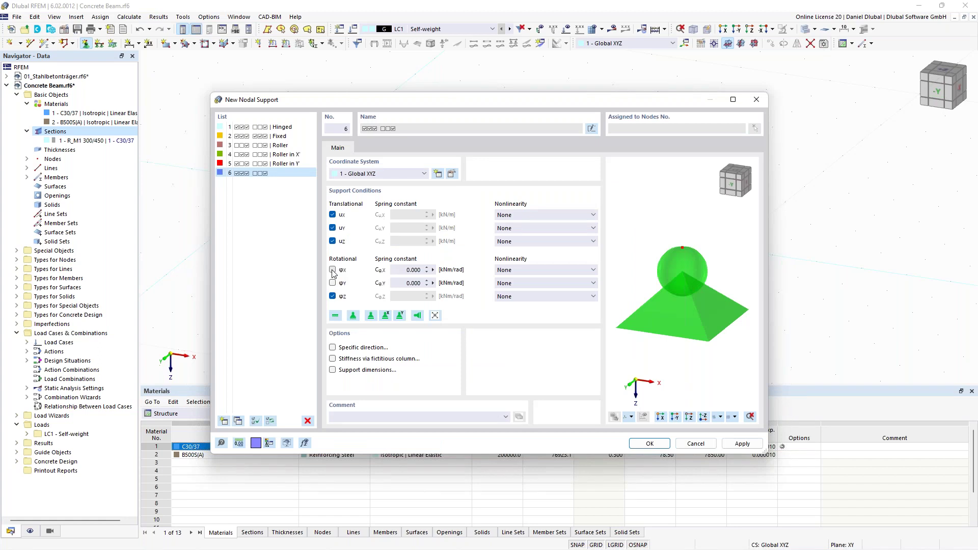
click(332, 270)
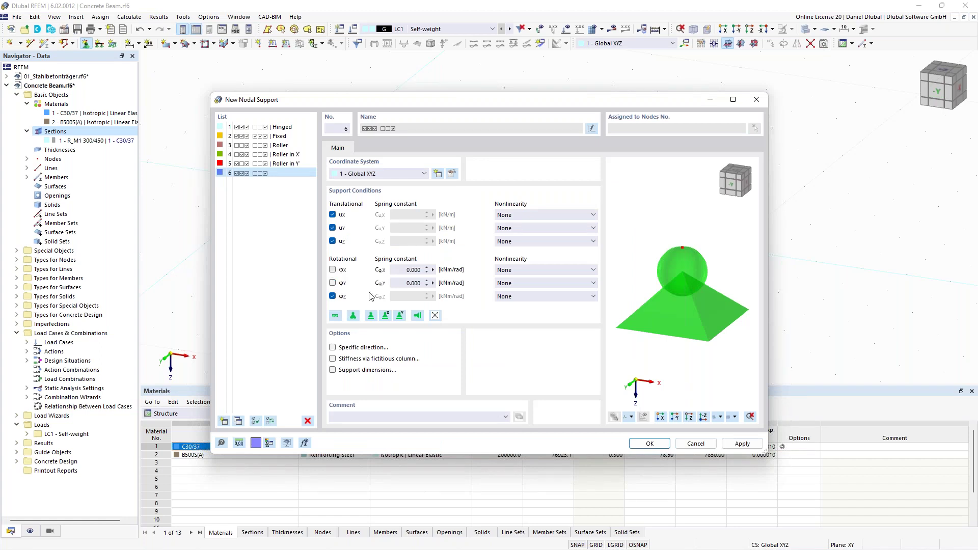
click(649, 443)
click(545, 375)
drag(260, 147, 313, 255)
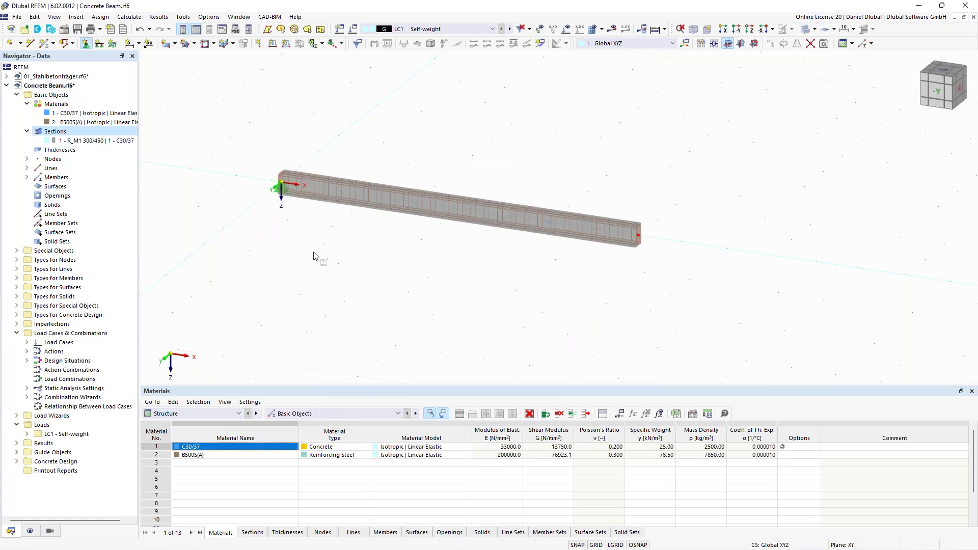
Assign the Roller in X' nodal support to the beam's intermediate node.
right_click(438, 166)
click(416, 244)
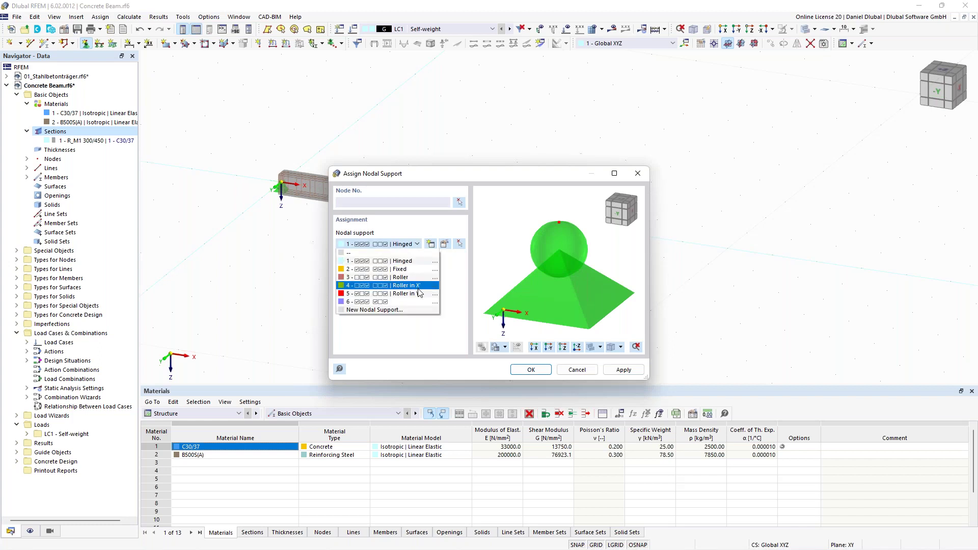
click(417, 288)
click(531, 369)
drag(514, 163, 574, 277)
key(Escape)
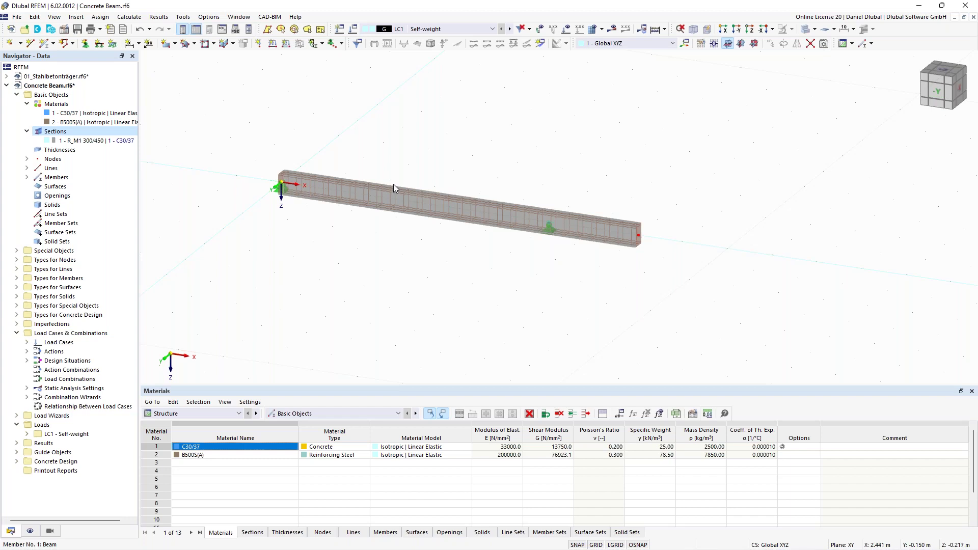
Create load case LC2 named "Imposed Load - Field 1" with action category Imposed loads - category A: domestic, residential areas.
ctrl+middle_drag(393, 187, 425, 144)
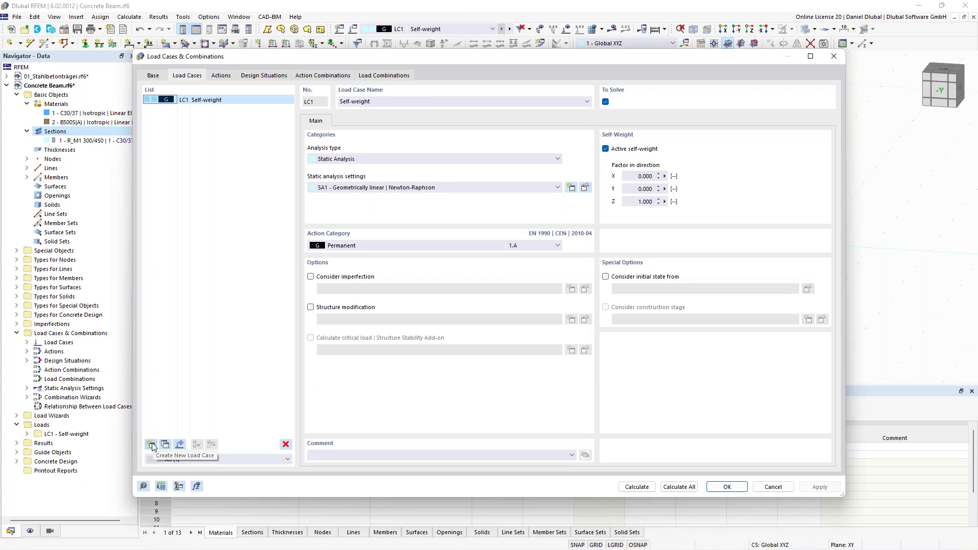
drag(419, 63, 424, 294)
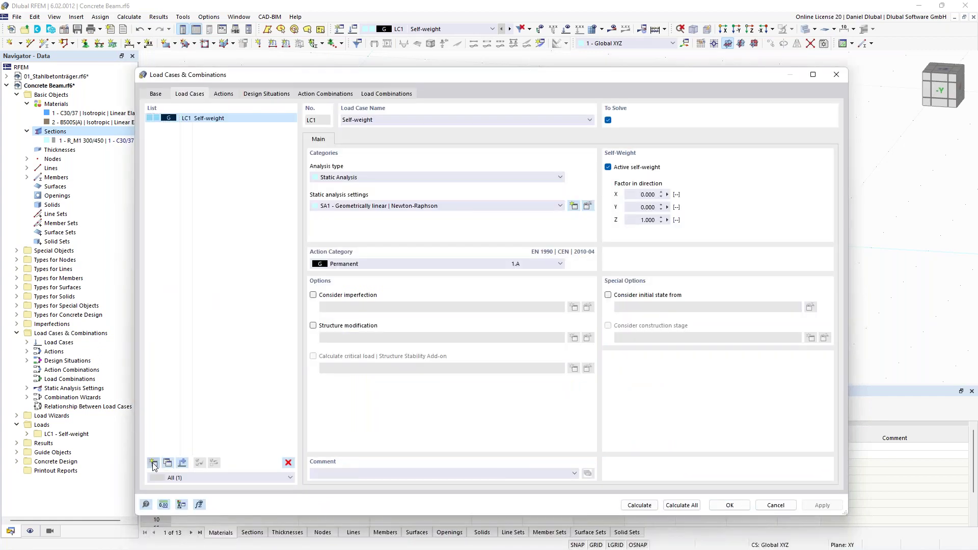
click(153, 462)
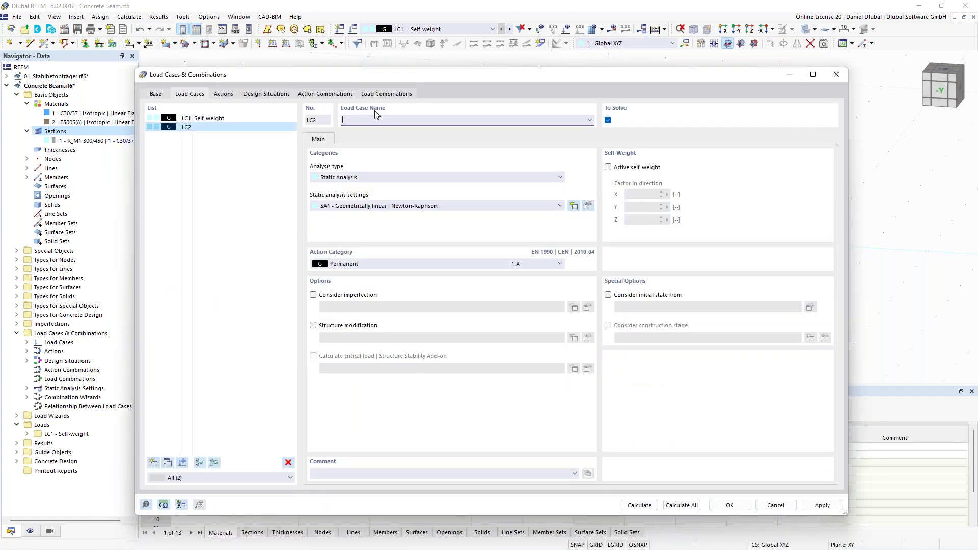
text(Imposed Load)
click(412, 264)
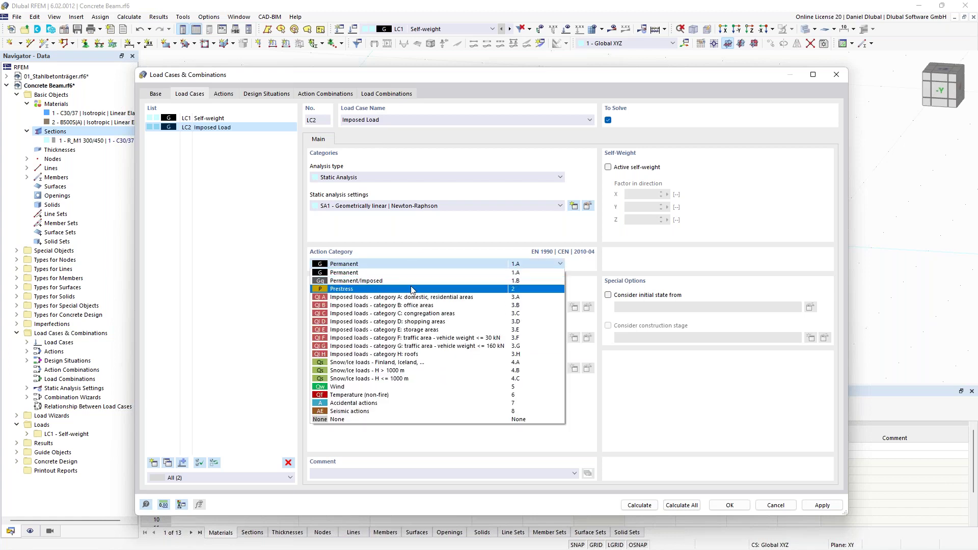
click(413, 297)
click(399, 121)
text(- Field 1)
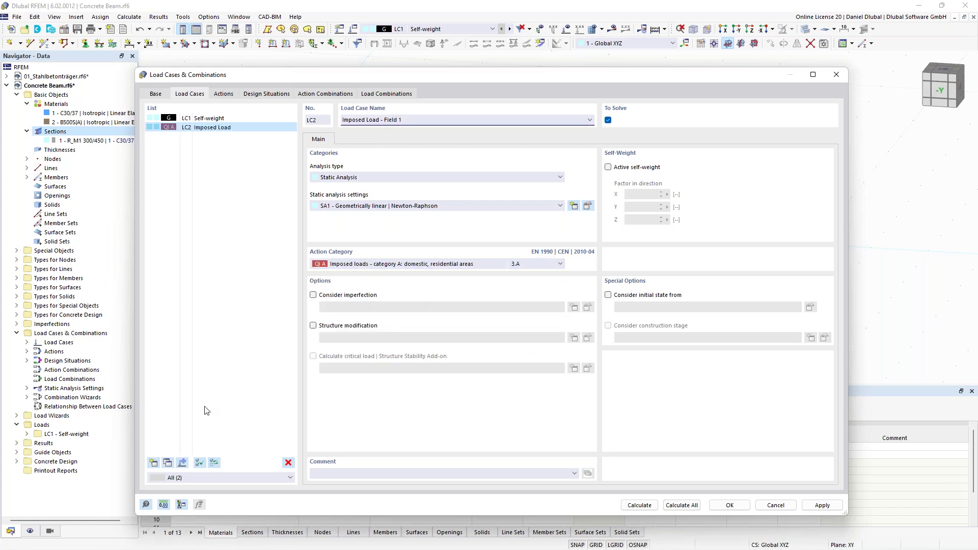
Copy the imposed load case as LC3, name it "Imposed Load - Field 2", and accept the load cases.
click(169, 460)
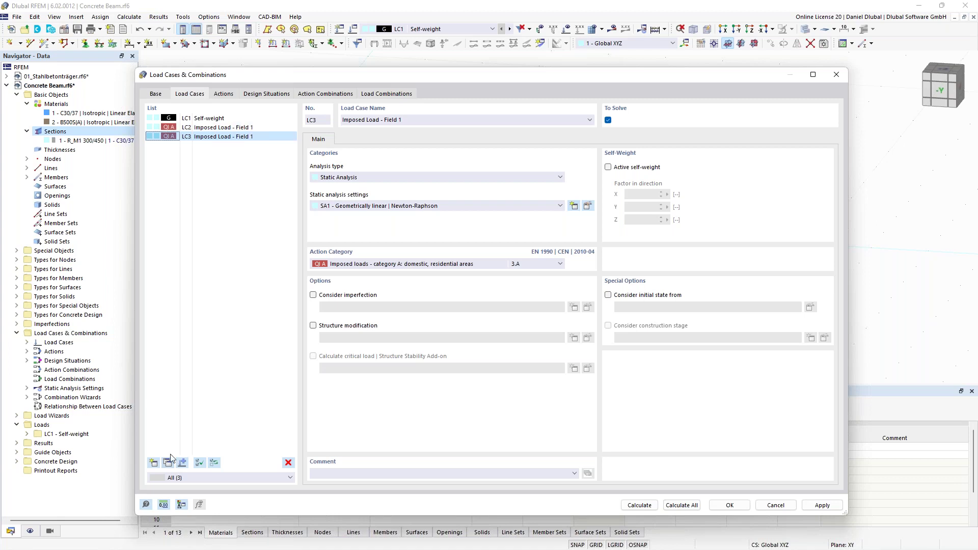
double_click(401, 121)
text(2)
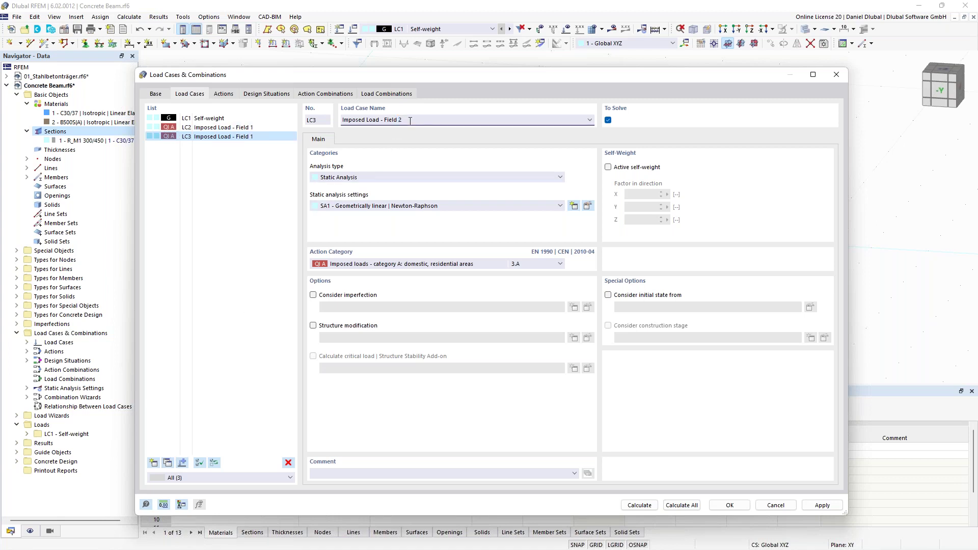
click(225, 118)
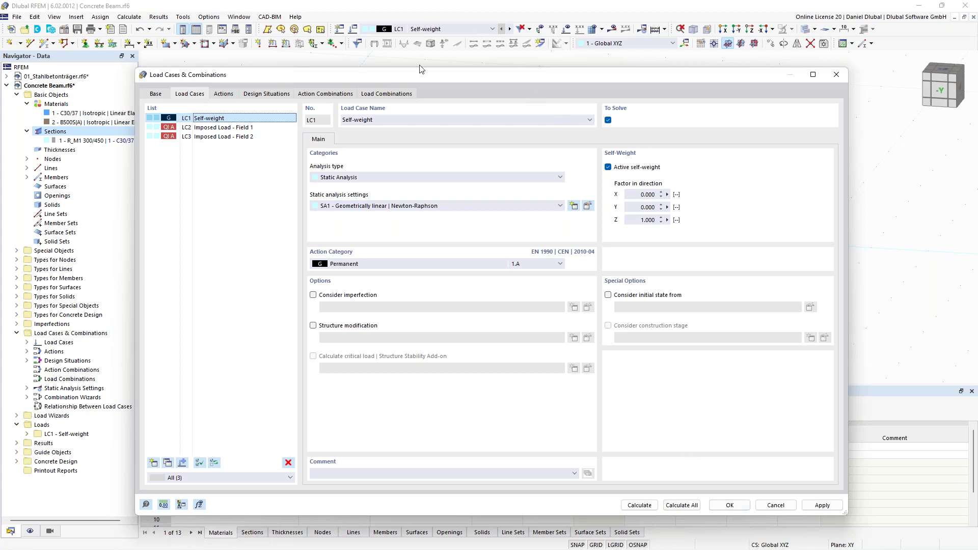
click(729, 505)
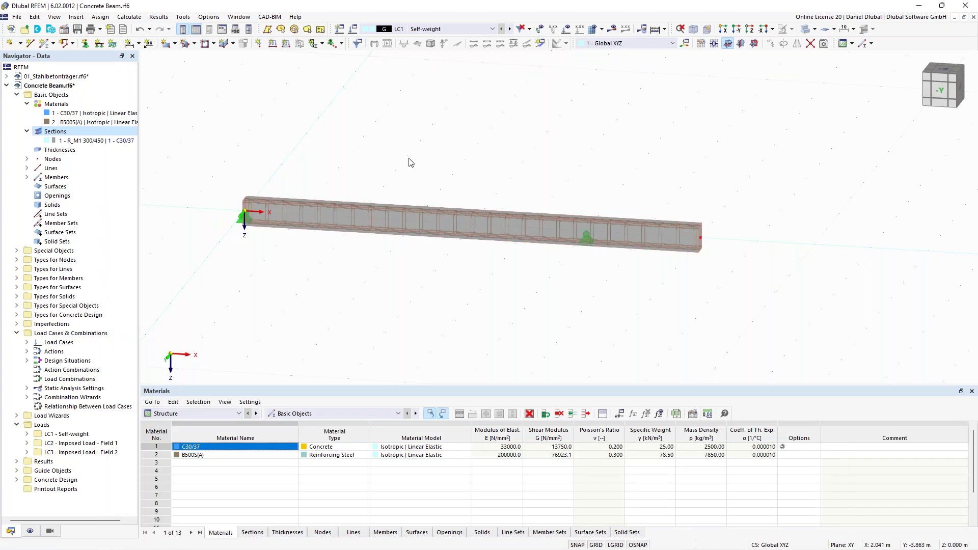
Apply a uniform 10 kN/m member load in global Z to the whole beam in load case LC1 - Self-weight.
scroll(432, 158, down, 1)
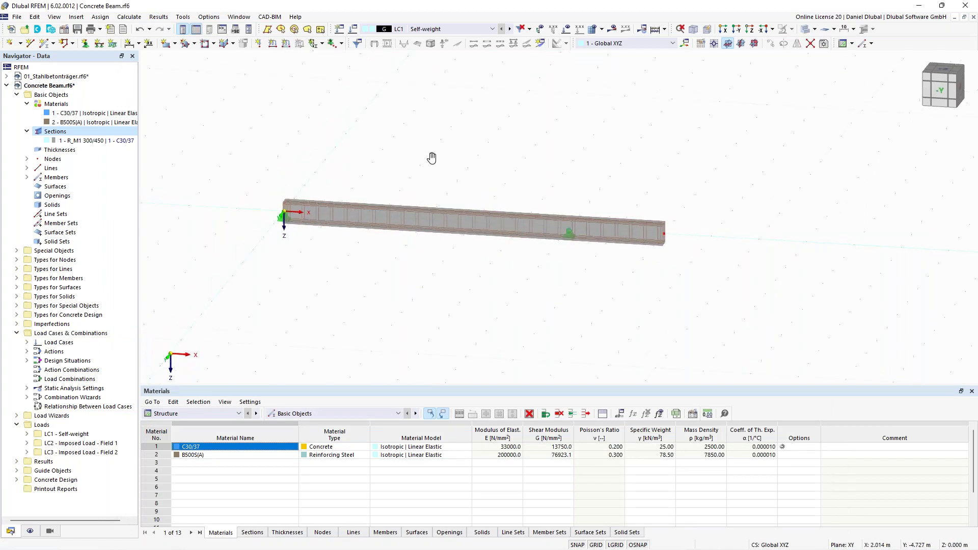
middle_drag(432, 158, 464, 152)
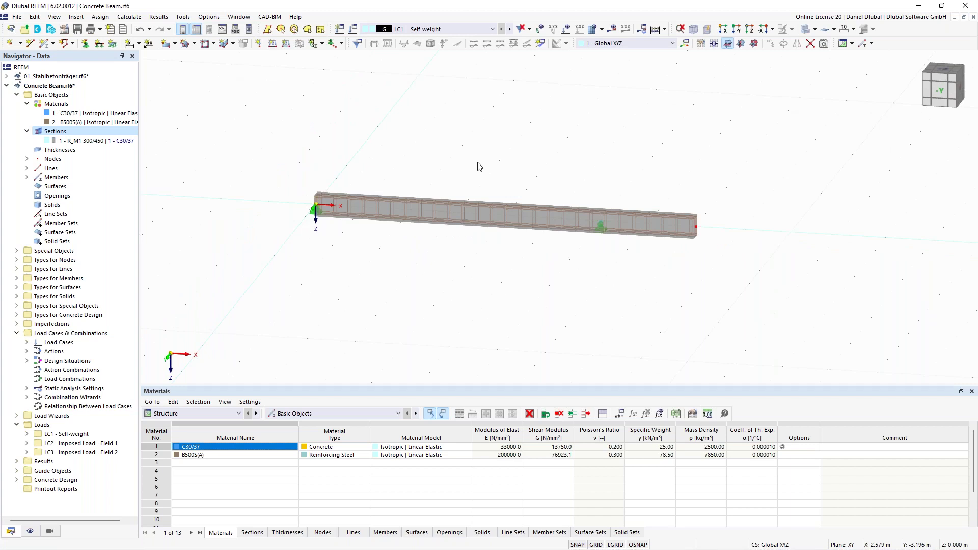
click(287, 44)
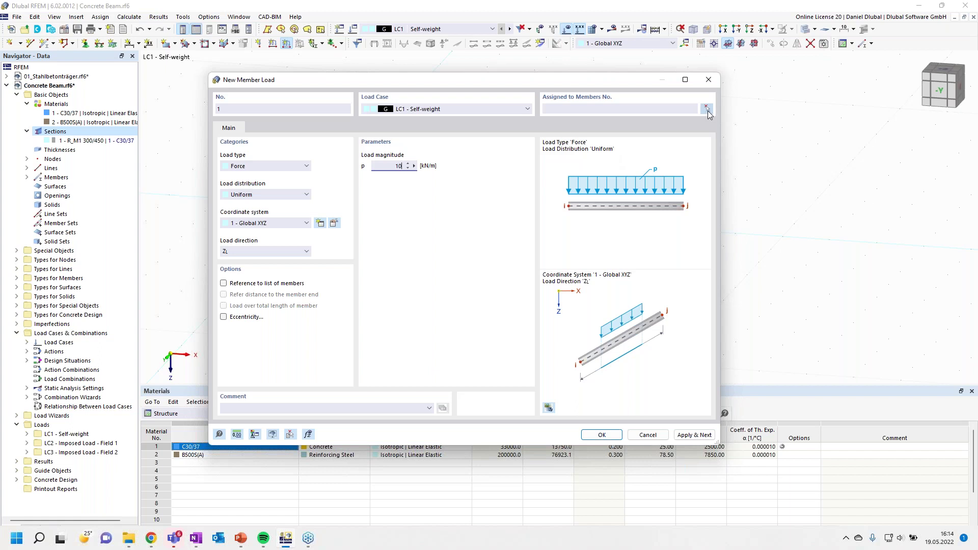
click(708, 111)
click(162, 155)
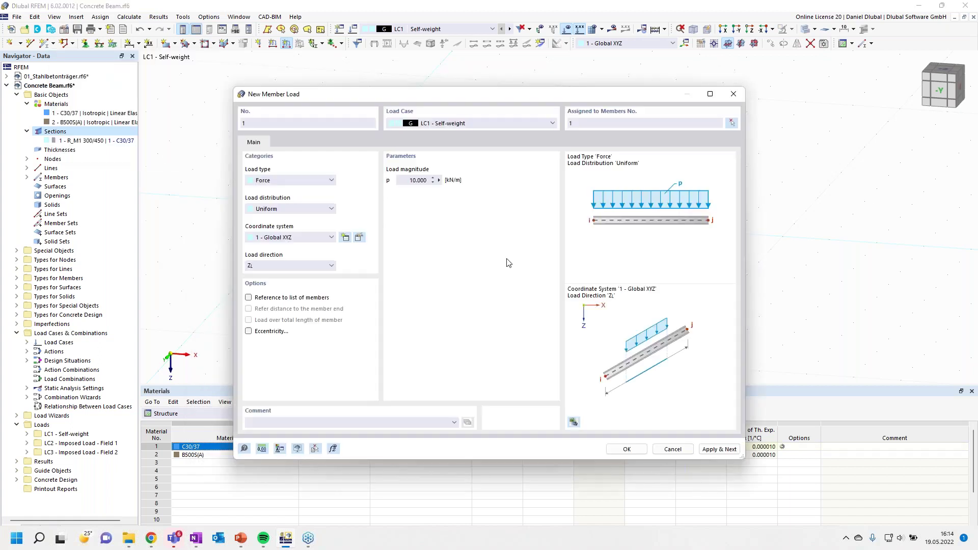
click(714, 451)
Define a trapezoidal member load for LC2 - Imposed Load - Field 1 with p1 and p2 at 20 kN/m and distance B at 6 m.
click(484, 124)
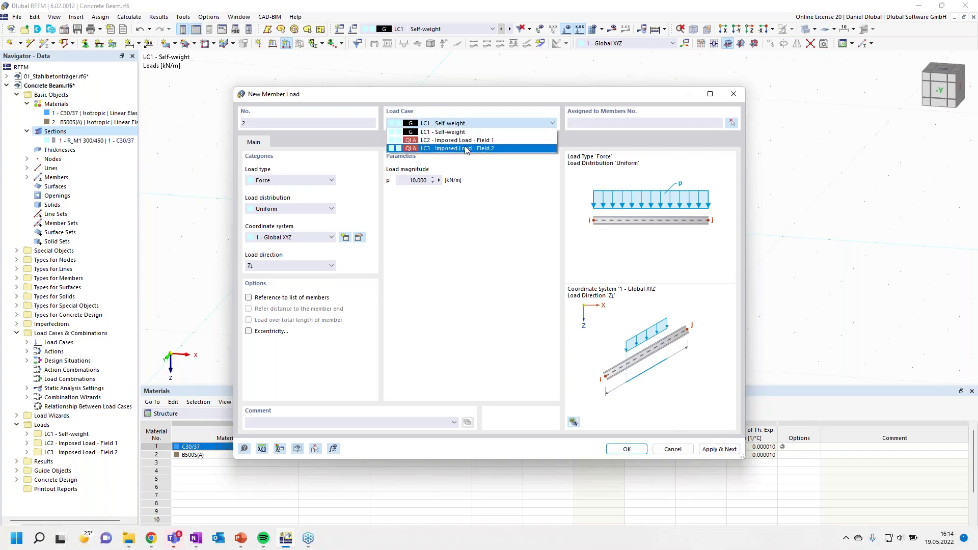
click(469, 141)
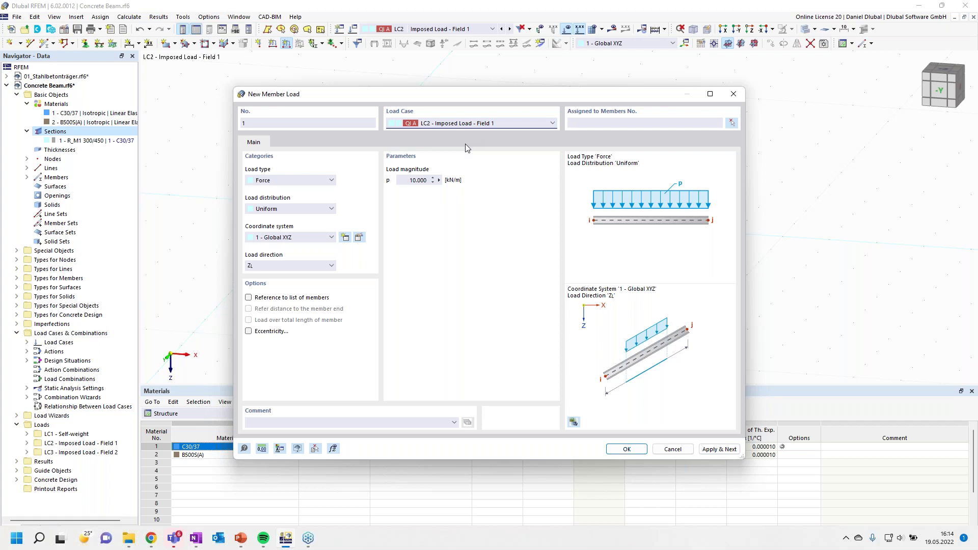
click(301, 209)
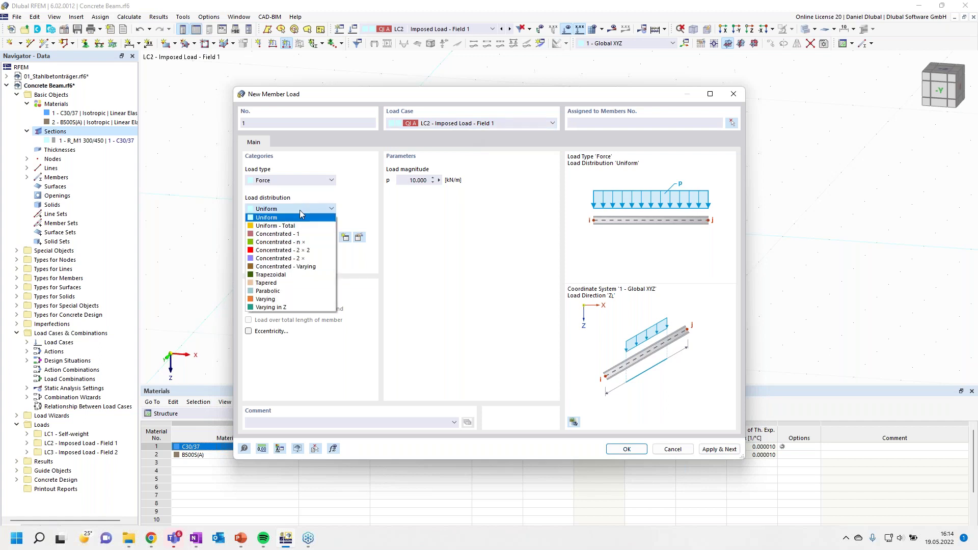
click(294, 275)
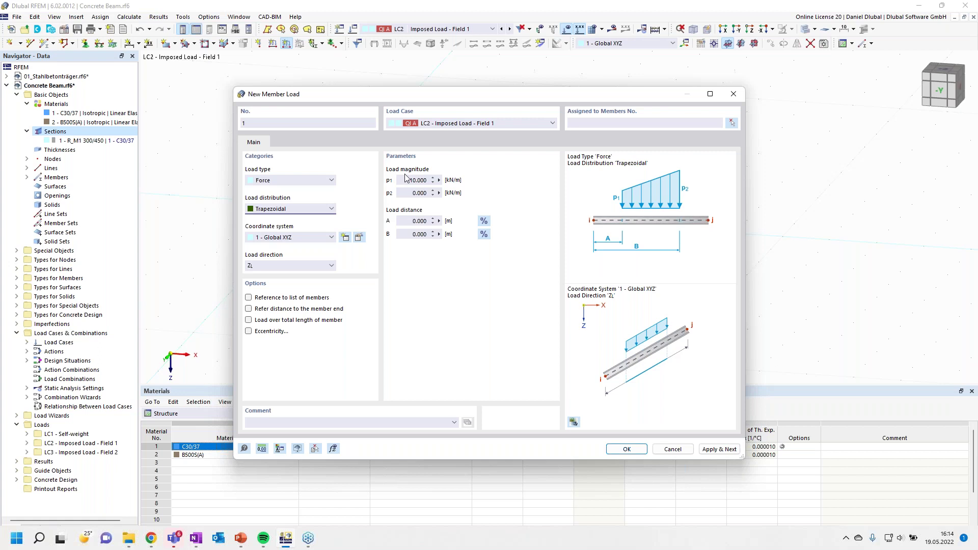
double_click(407, 179)
text(20)
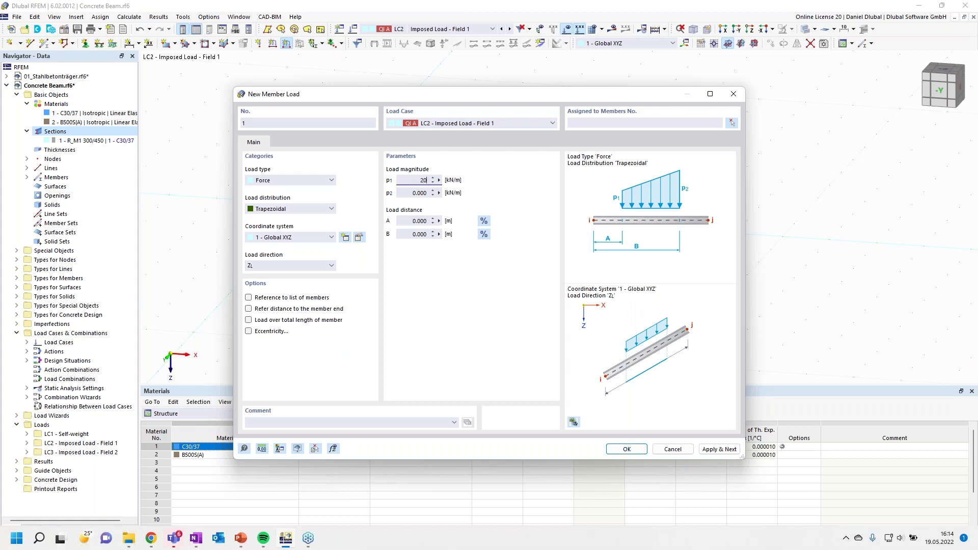
key(Tab)
text(20)
click(411, 235)
text(6)
Assign the trapezoidal load to the beam member and apply it.
click(732, 123)
click(580, 207)
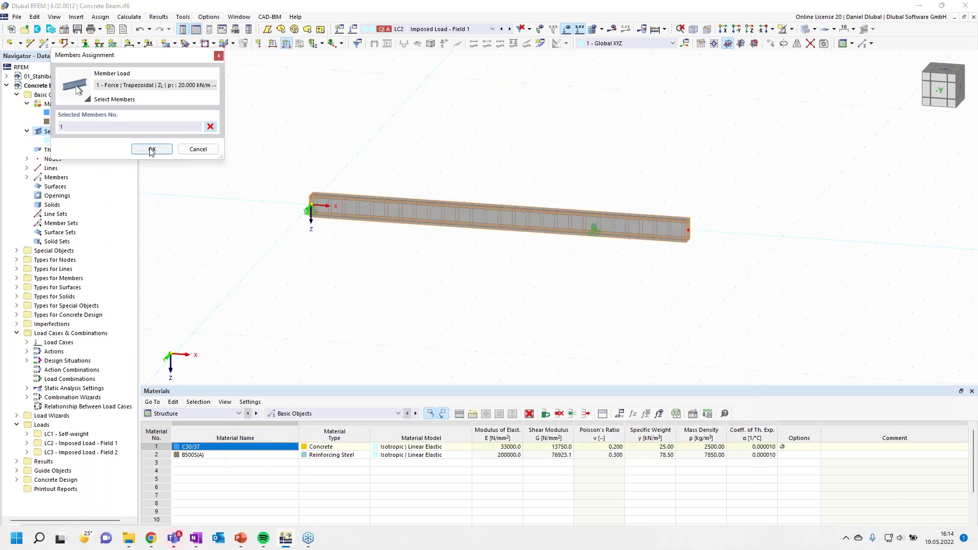
click(146, 150)
click(719, 449)
Add a 20 kN/m load over the beam's overhang in LC3 - Imposed Load - Field 2, and check the loads in LC2 and LC1.
click(510, 123)
click(505, 153)
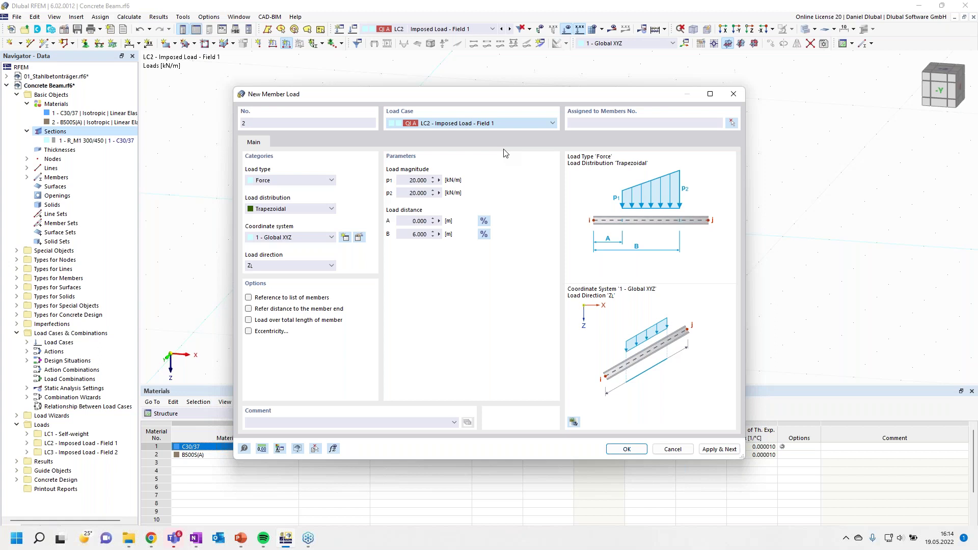
key(Down)
key(Escape)
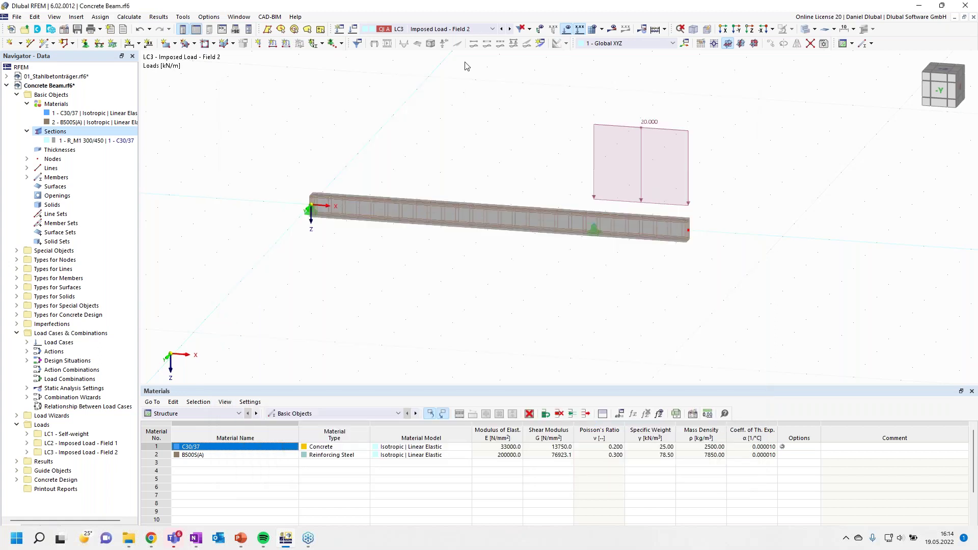
click(501, 29)
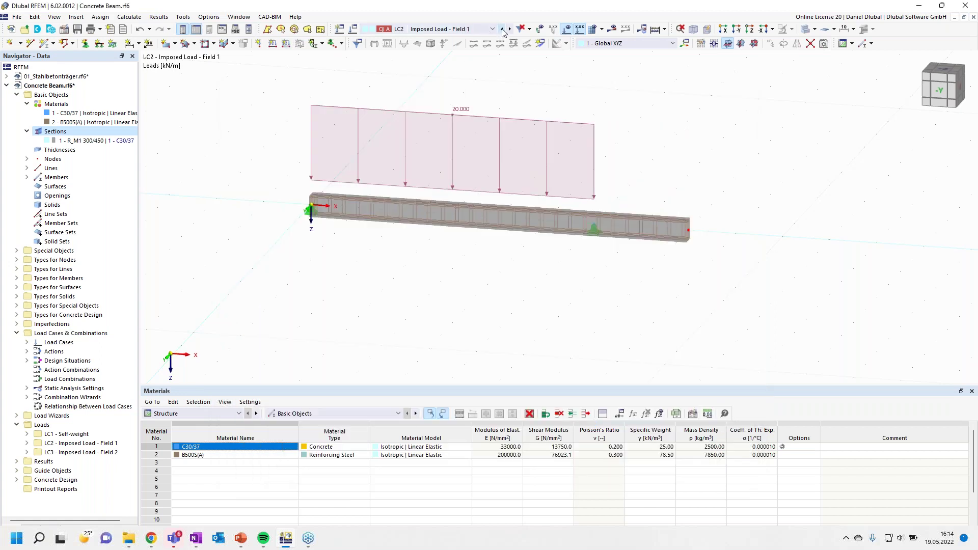
click(502, 29)
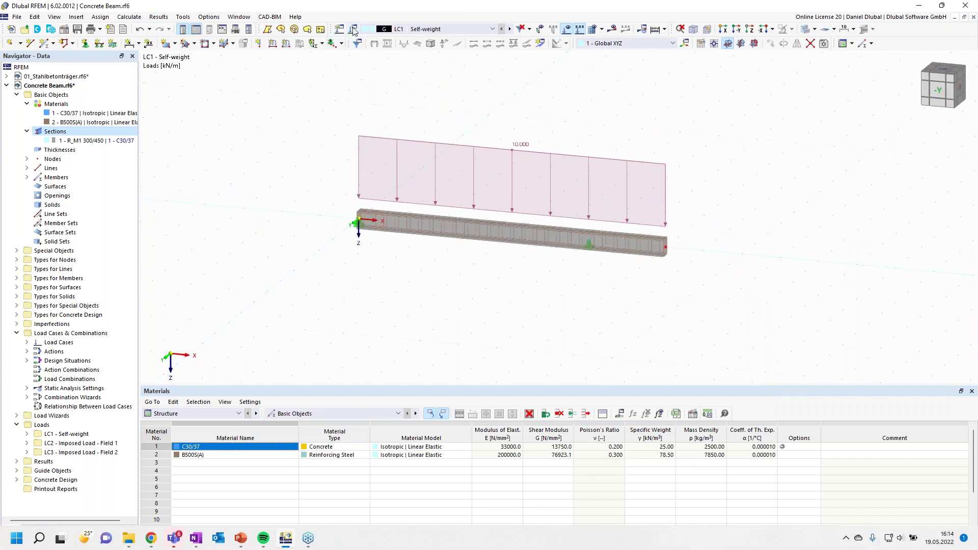
Open the load cases and combinations settings and review the combination wizard standard, the load cases, and actions A1 and A2.
click(354, 30)
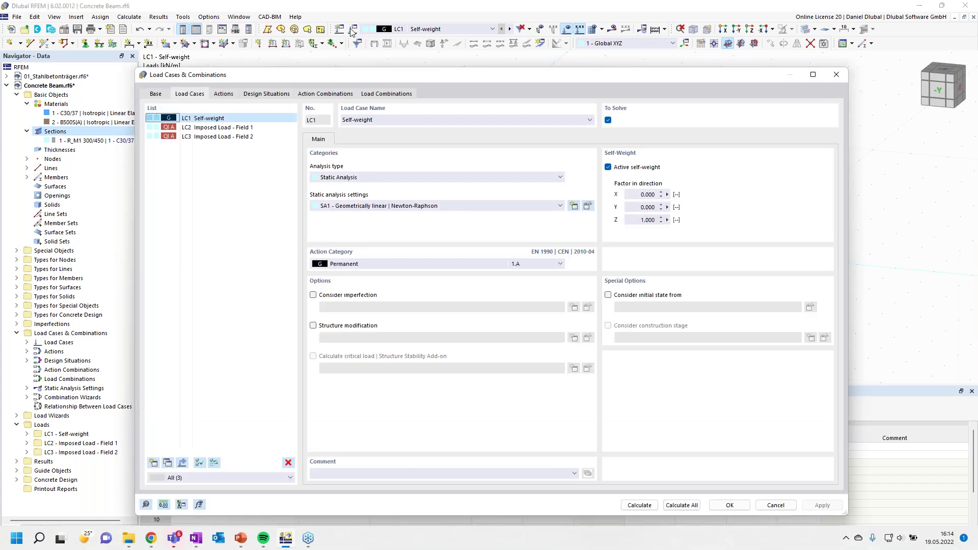
click(162, 96)
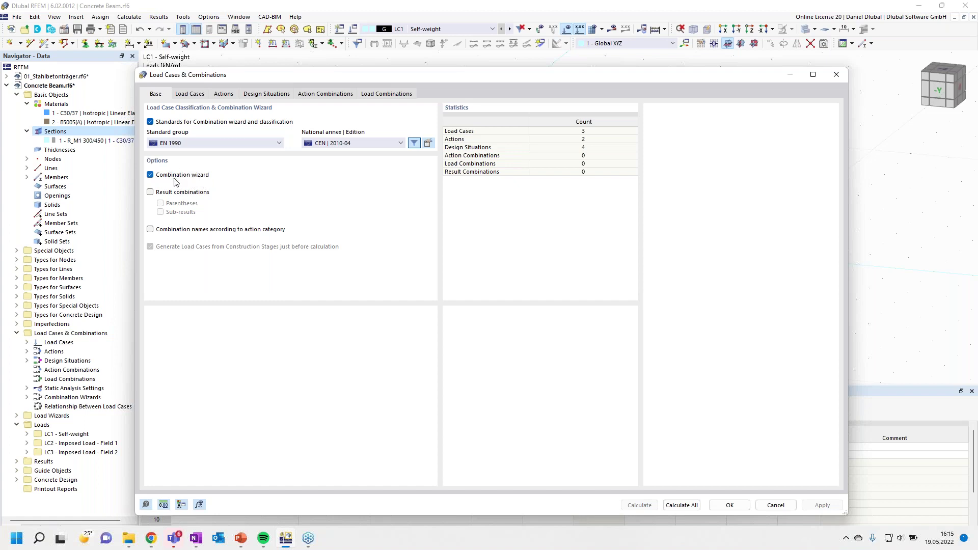
click(200, 96)
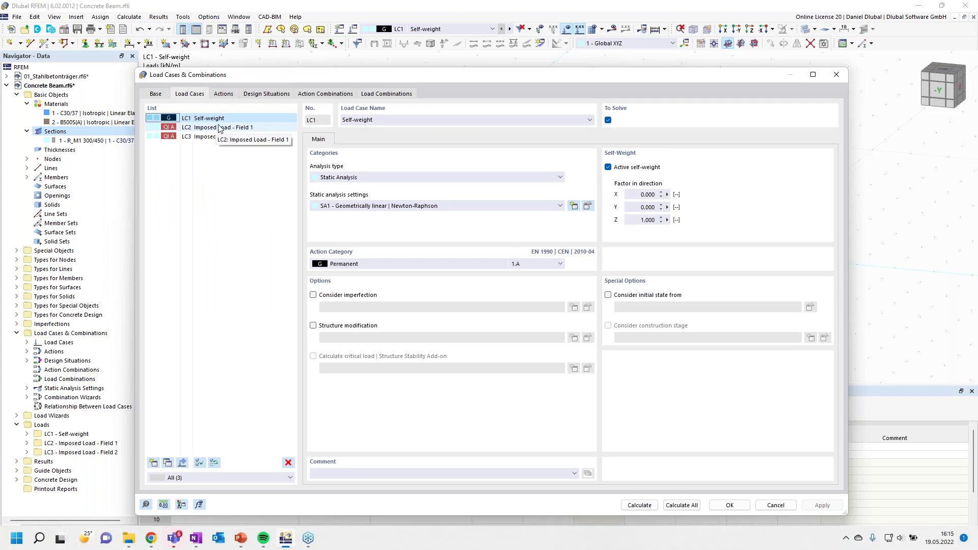
click(218, 96)
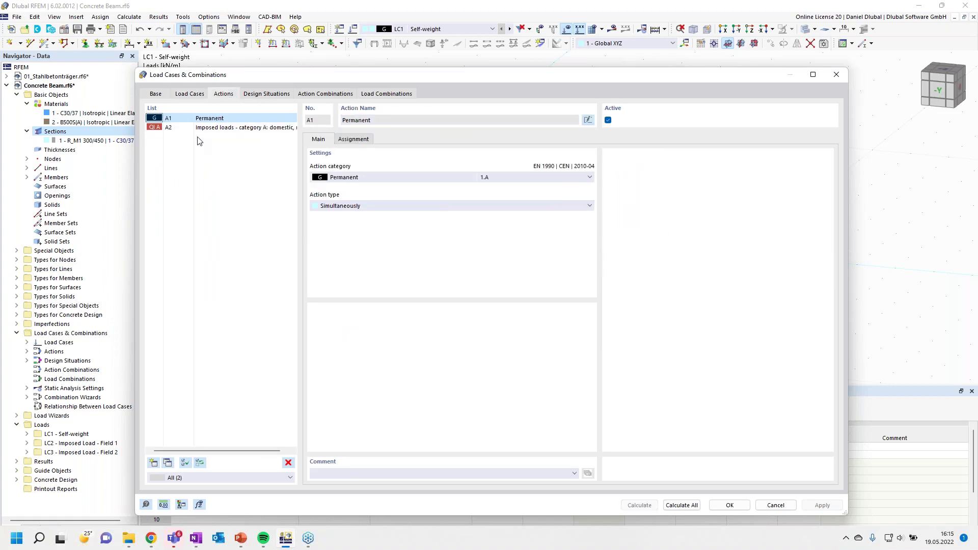
click(229, 128)
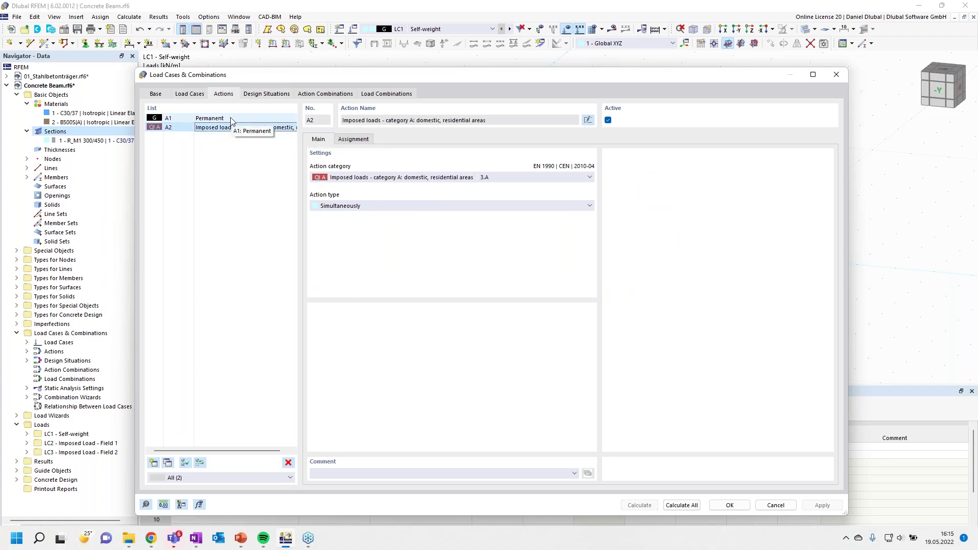
click(230, 119)
click(233, 128)
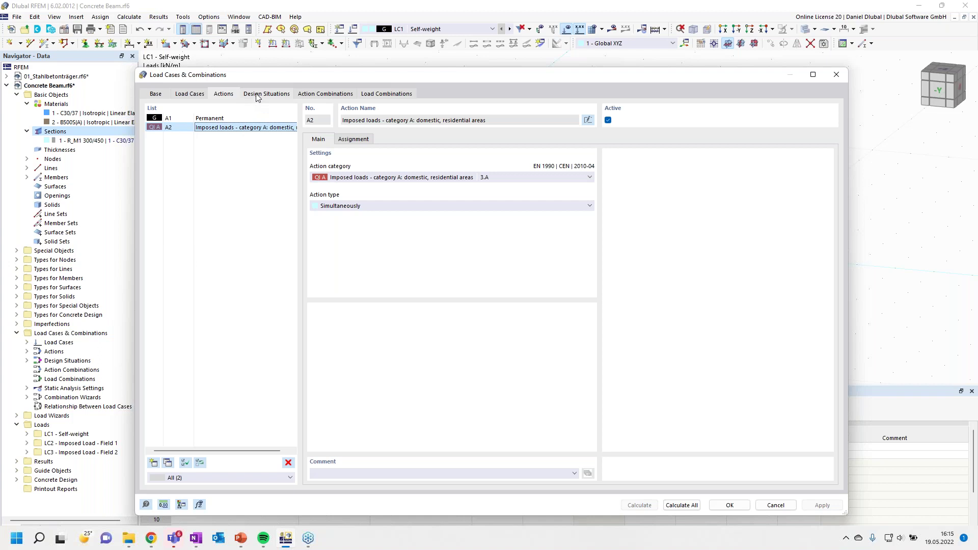
Look up the combination rule behind design situation DS1, ULS (STR/GEO) - Permanent and transient - Eq. 6.10.
click(277, 95)
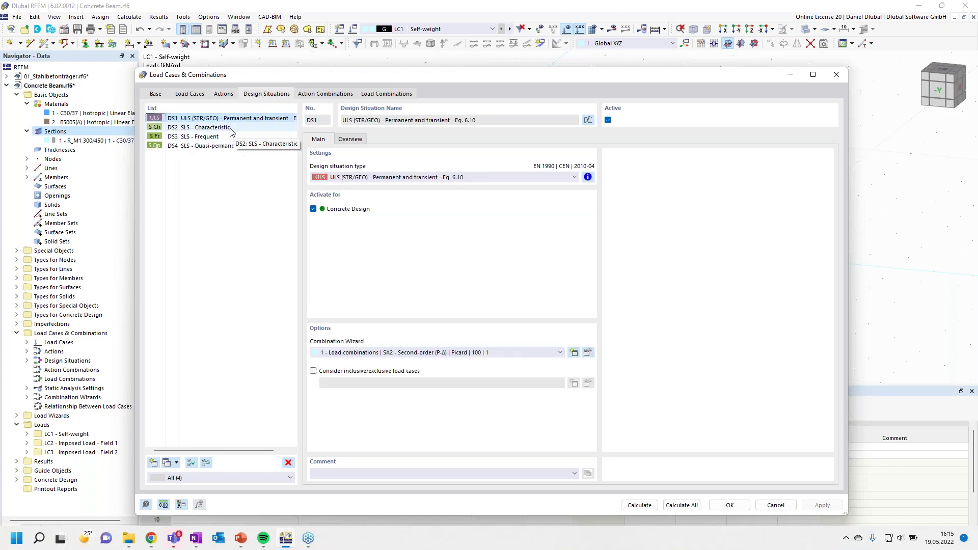
click(587, 177)
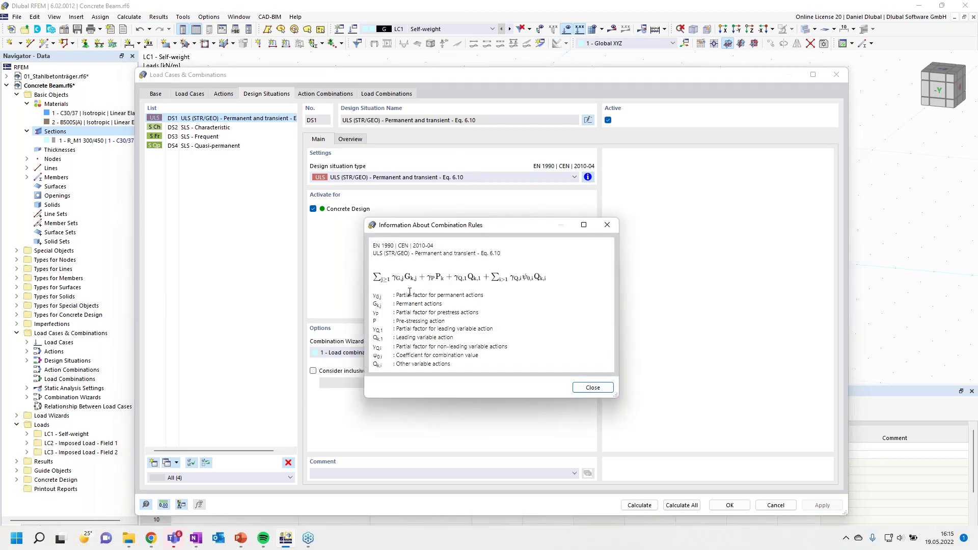
click(605, 226)
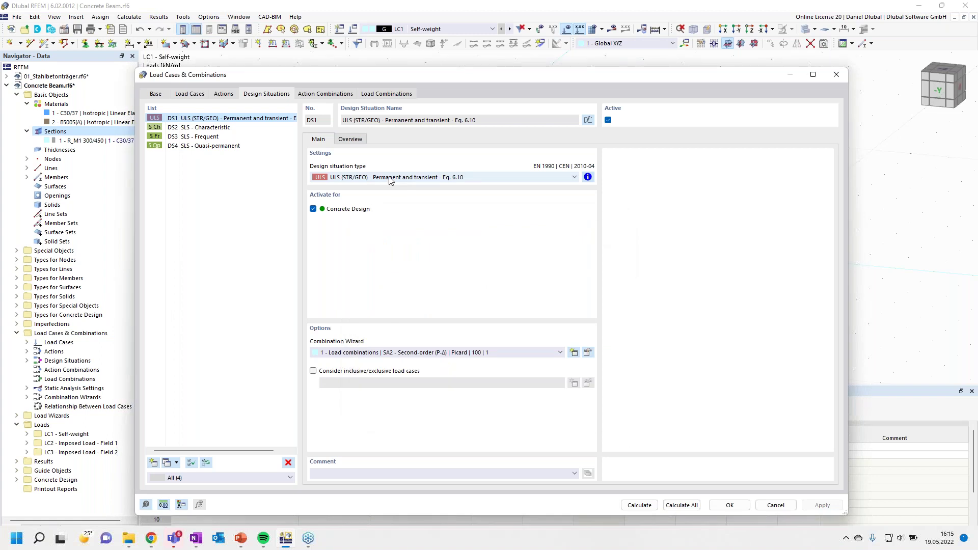
Delete the design situations DS2 SLS - Characteristic and DS3 SLS - Frequent.
click(207, 127)
ctrl+click(208, 137)
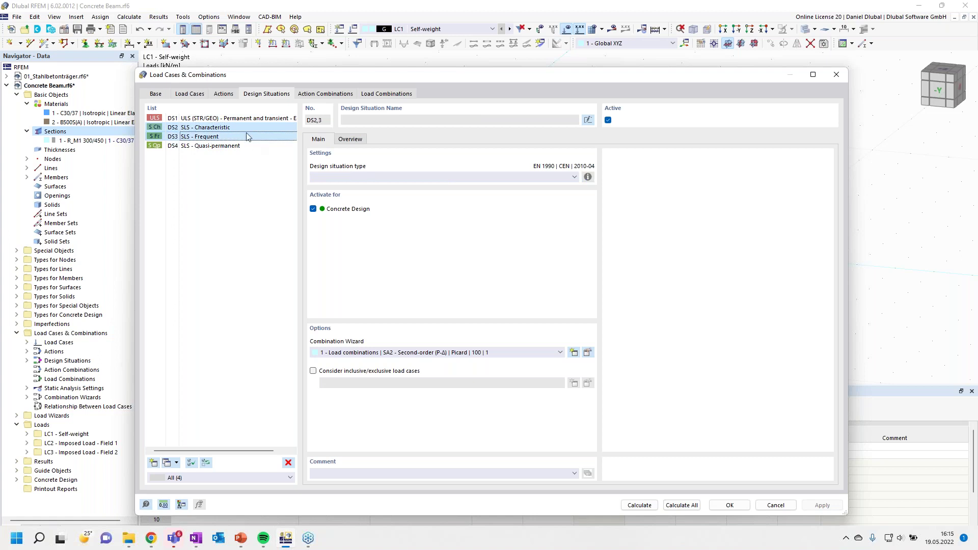
click(288, 462)
click(498, 315)
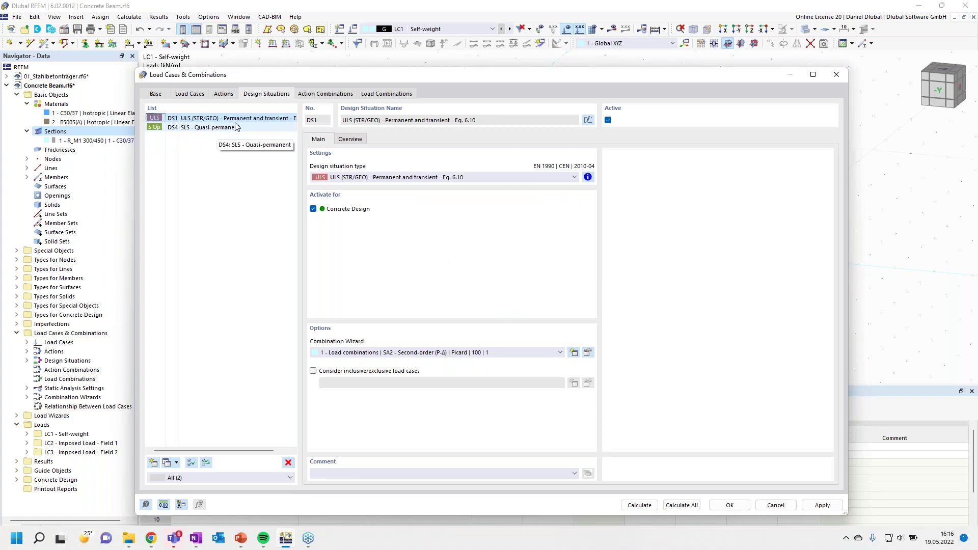
Generate the action and load combinations, go through them up to CO4, and accept the combination settings.
click(316, 93)
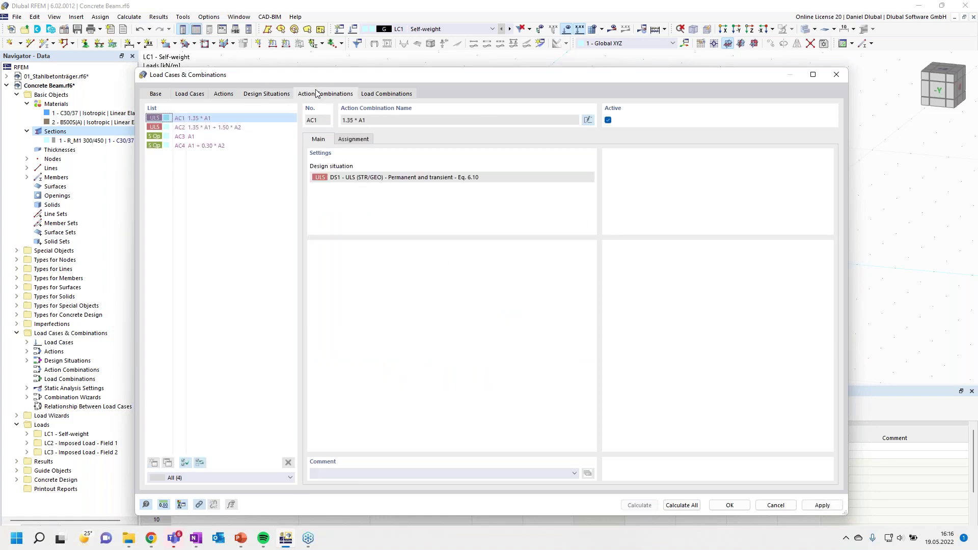
click(245, 128)
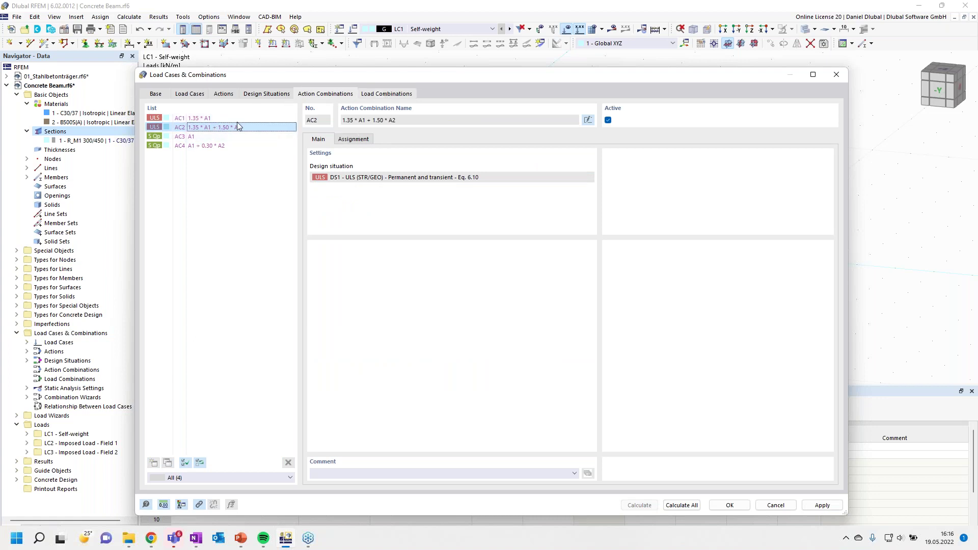
key(ctrl+Tab)
key(Down)
key(Down)
key(Down)
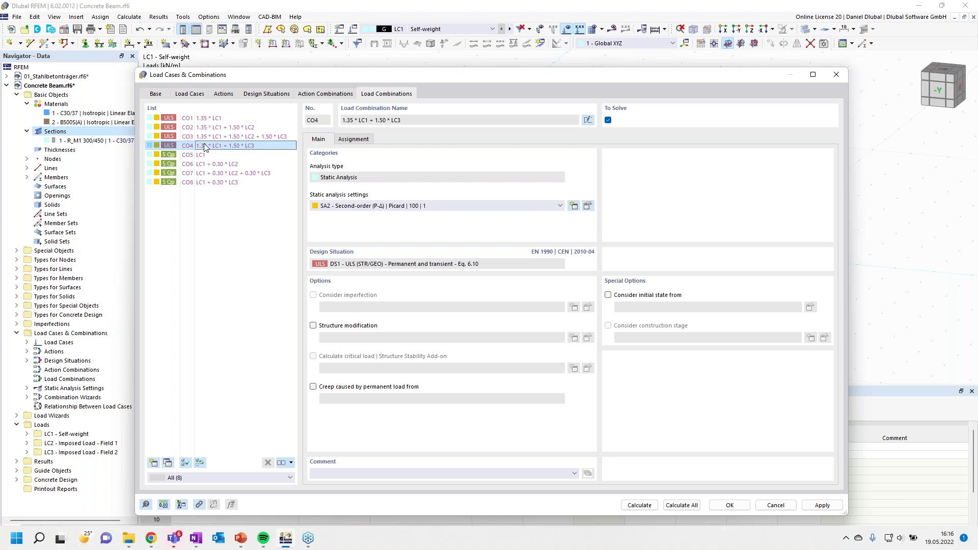
click(729, 505)
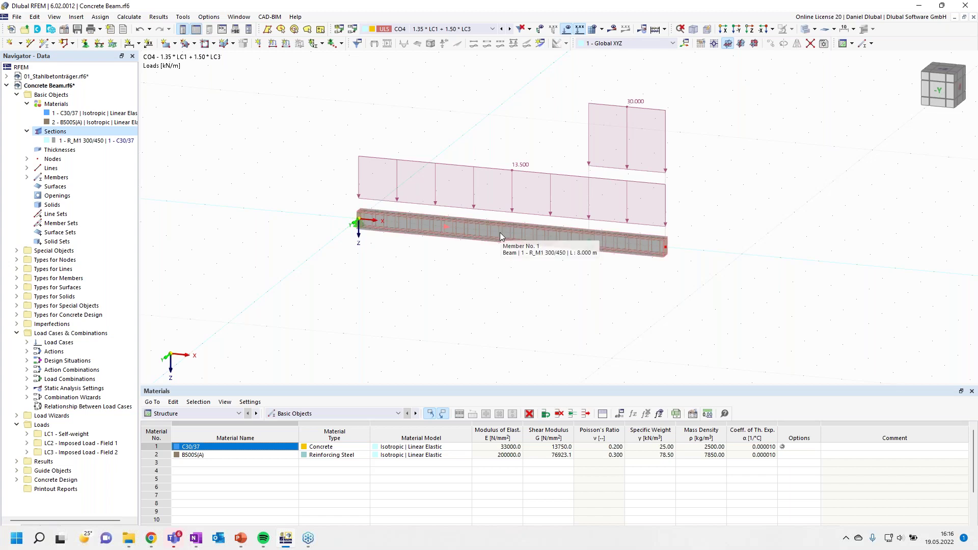
Open the beam member for editing, and switch its concrete design properties off and back on.
double_click(500, 236)
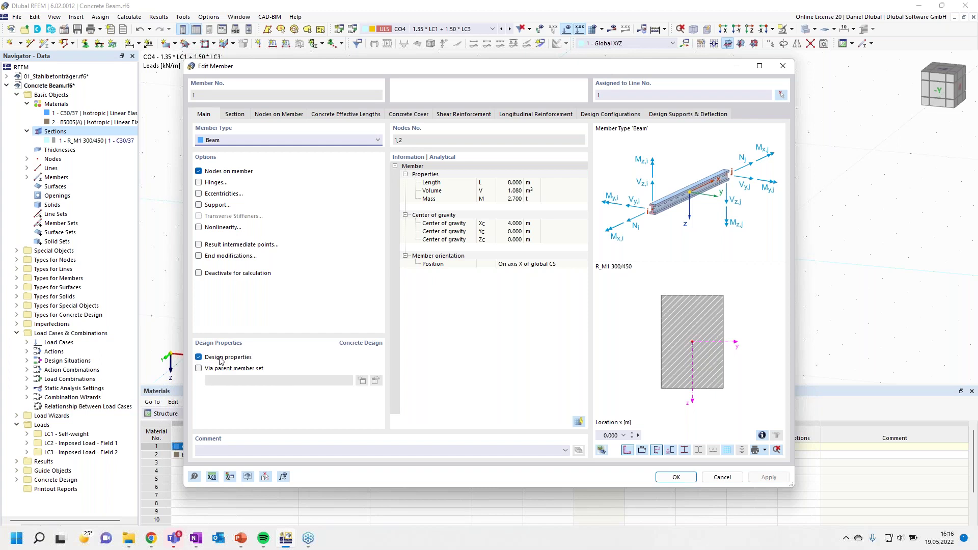
click(199, 358)
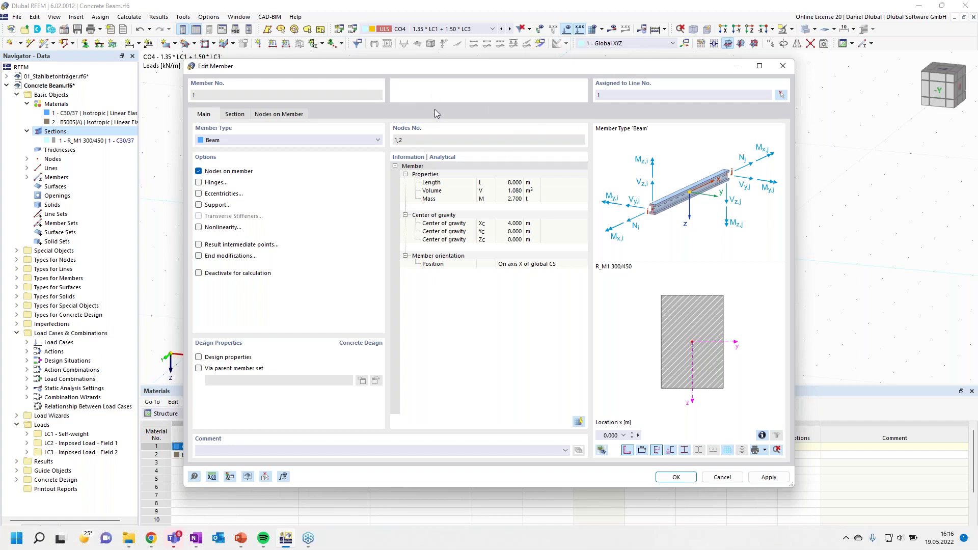
click(198, 358)
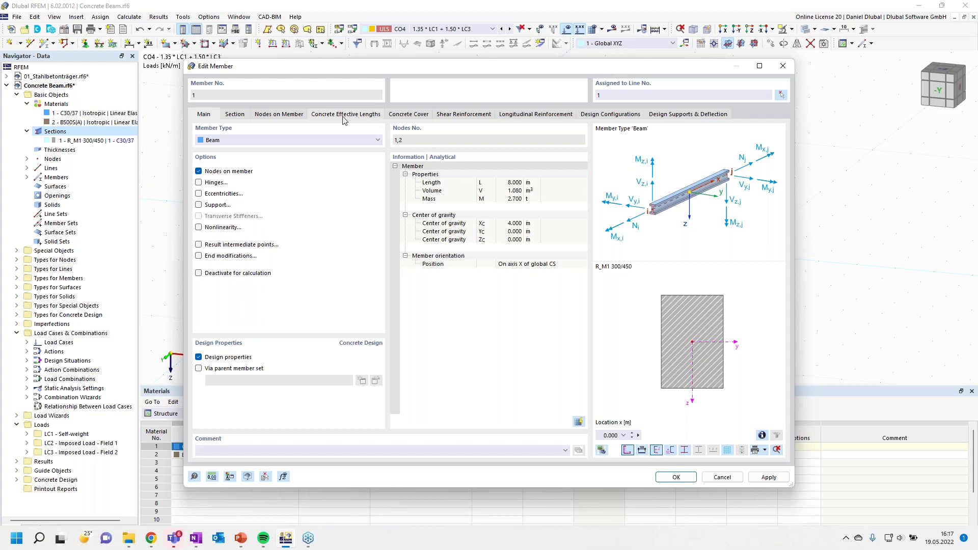
drag(411, 68, 412, 95)
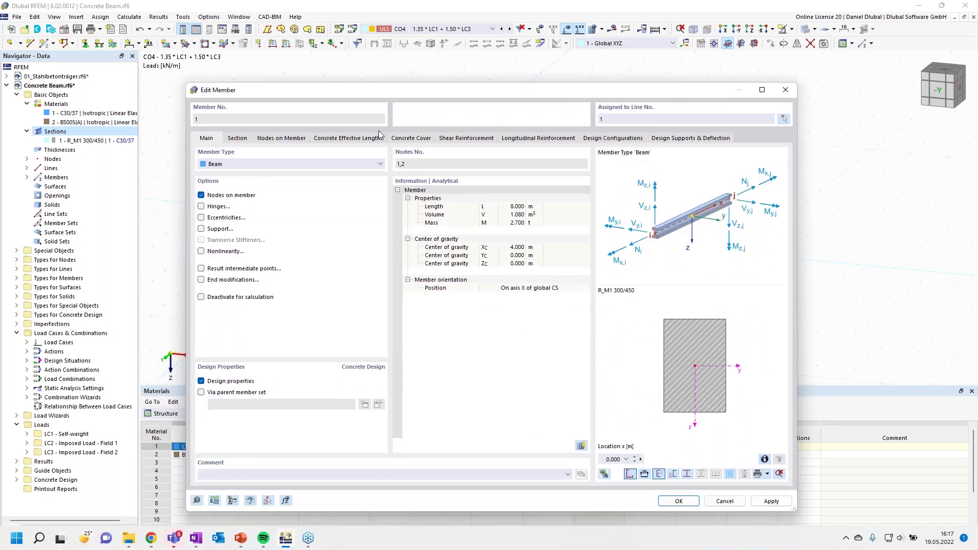
Open the durability definition for the beam's concrete cover and choose XC1 - Dry or permanently wet for carbonation-induced corrosion.
click(412, 138)
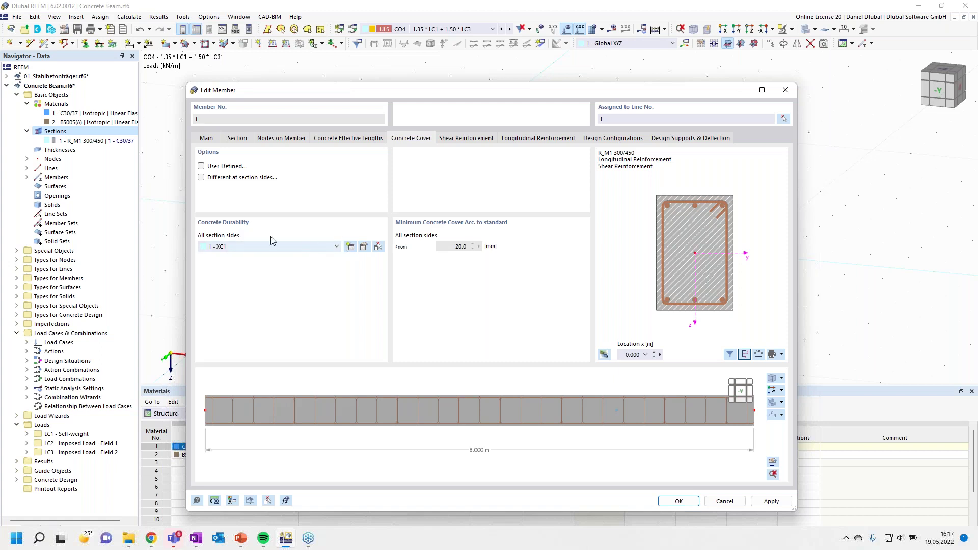
click(201, 166)
click(201, 166)
click(363, 249)
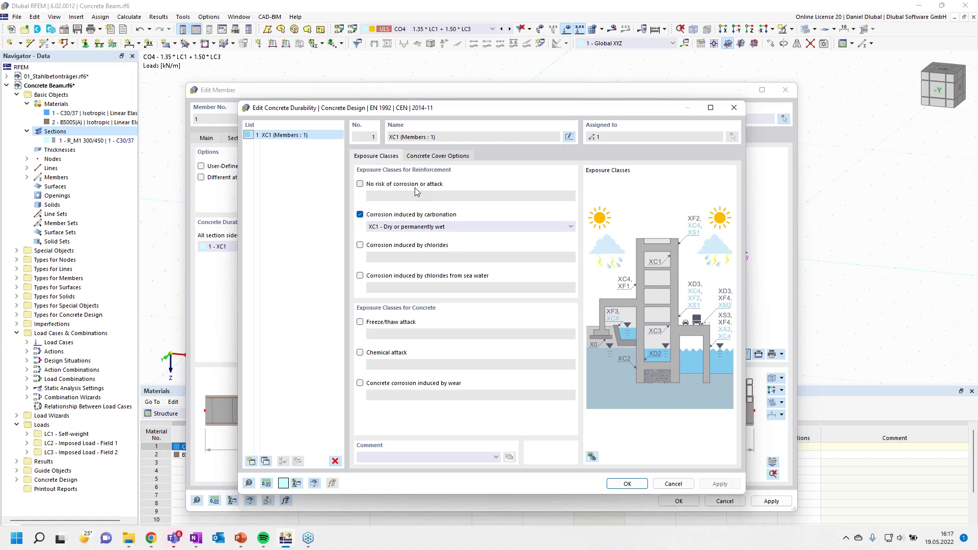
click(386, 231)
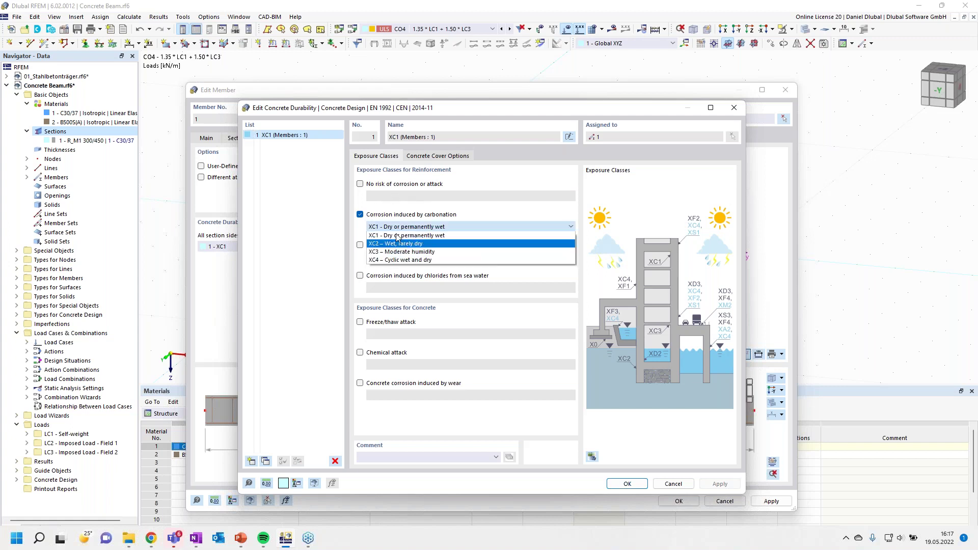
click(398, 236)
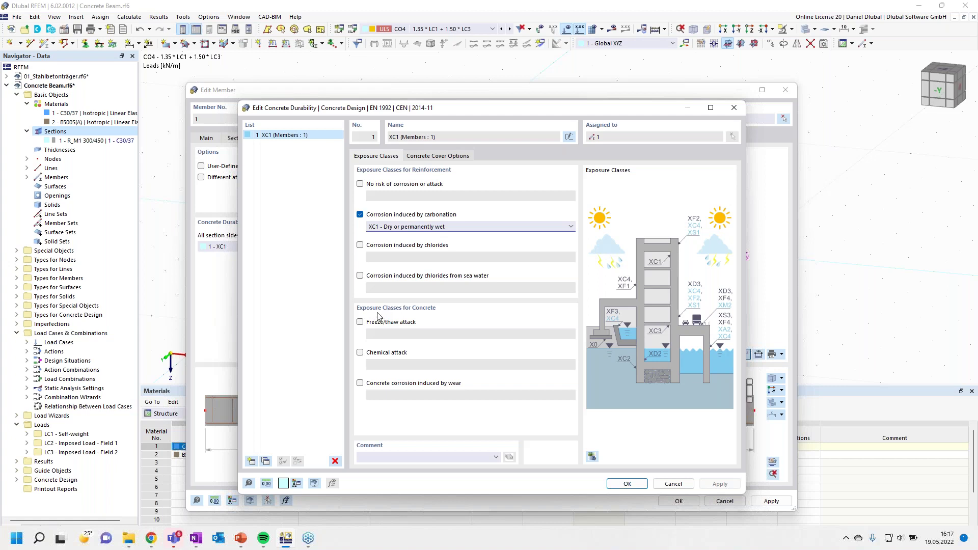
Try the freeze/thaw attack exposure class XF3 - High water saturation, without de-icing agents, and deactivate it again.
click(359, 322)
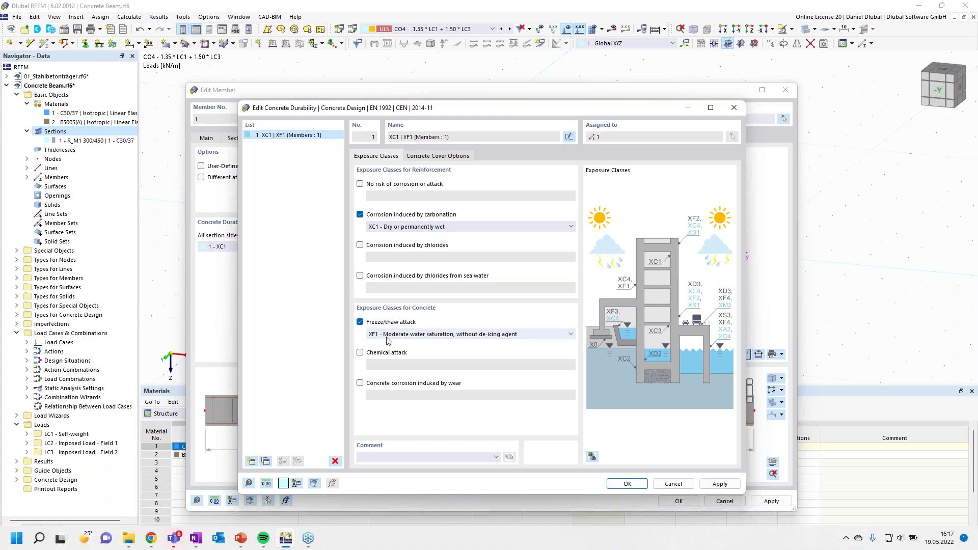
click(388, 336)
click(397, 359)
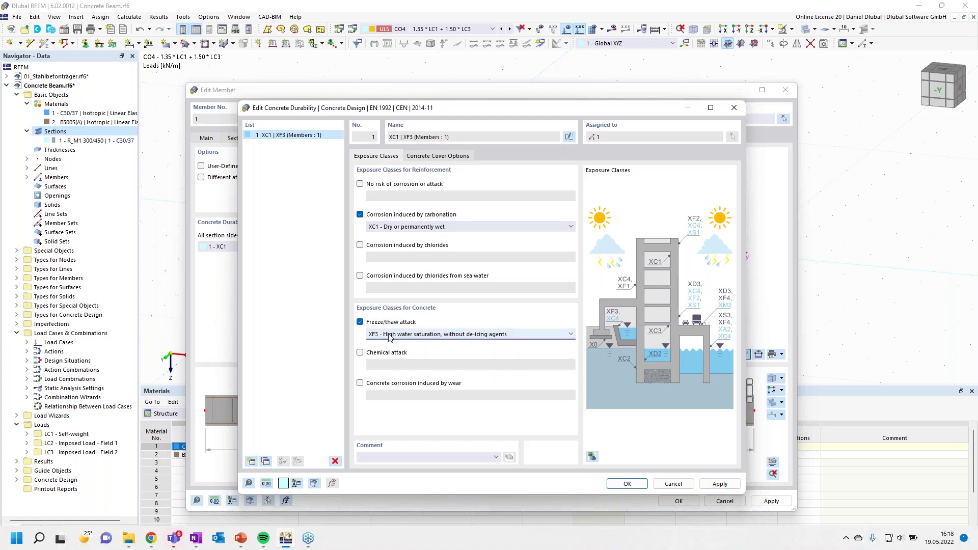
click(360, 323)
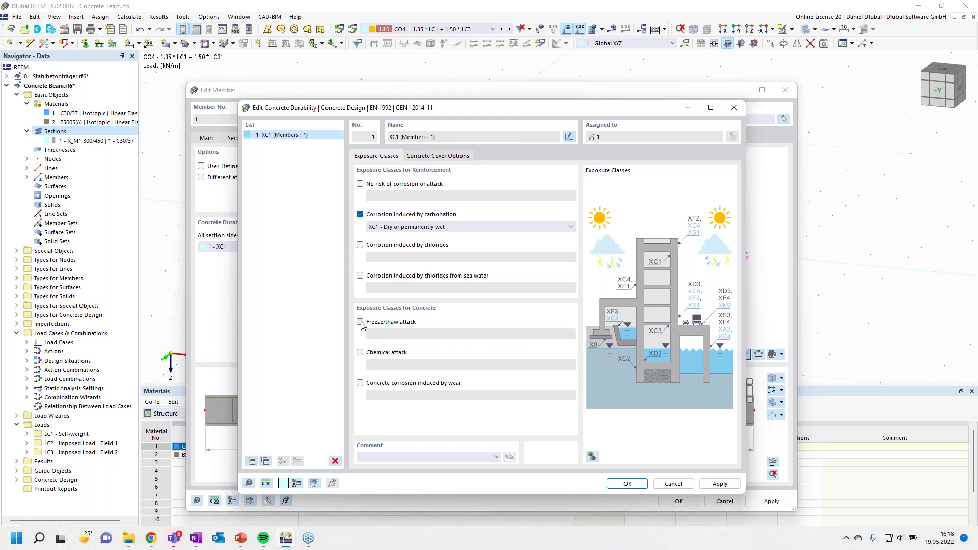
Accept the concrete durability definition with XC1 as its only exposure class.
drag(354, 110, 612, 134)
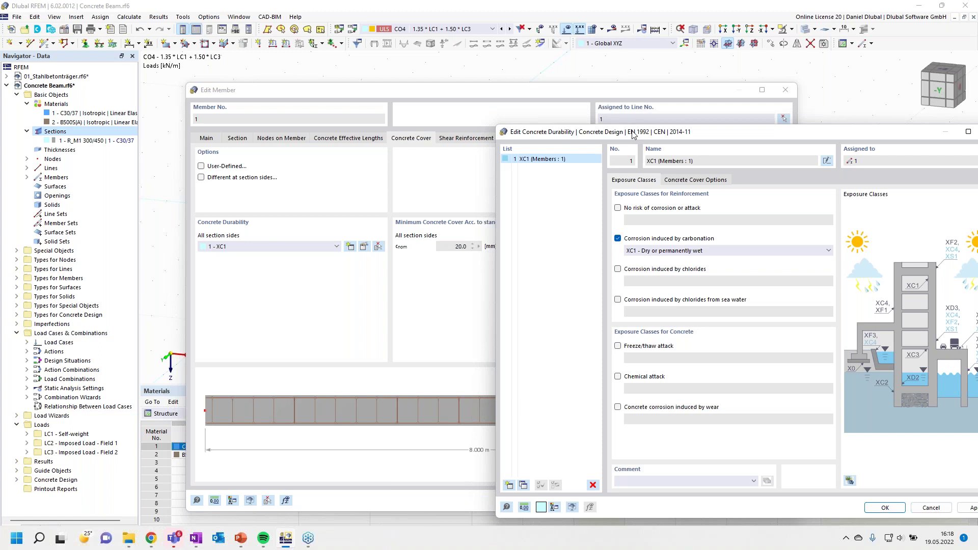
drag(632, 134, 361, 91)
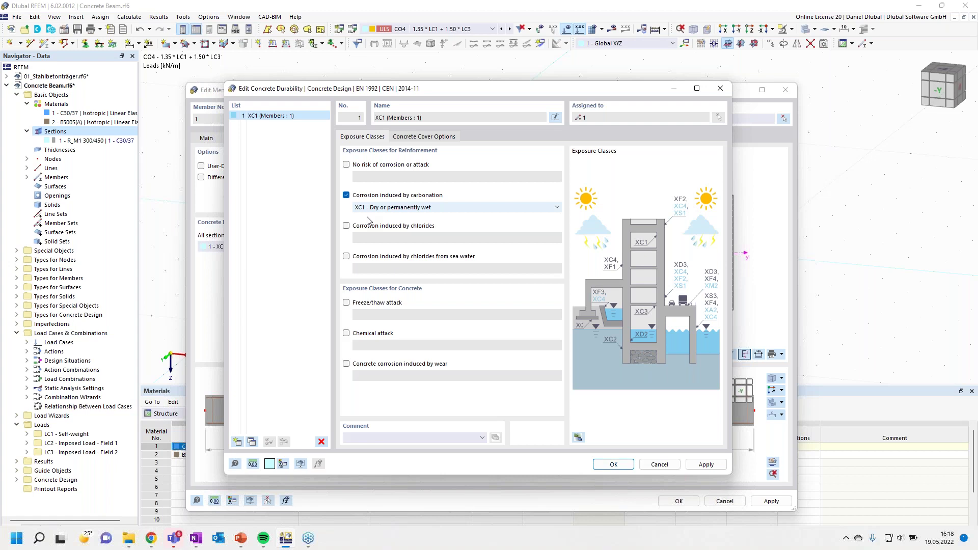
key(Return)
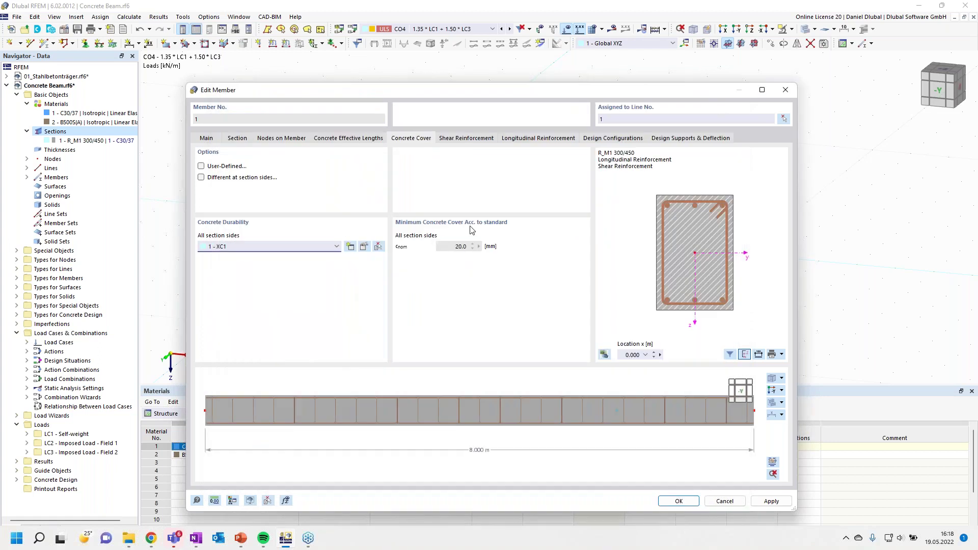
Try the user-defined cover and the different cover per section side options for the beam, switching each off again.
drag(397, 90, 363, 61)
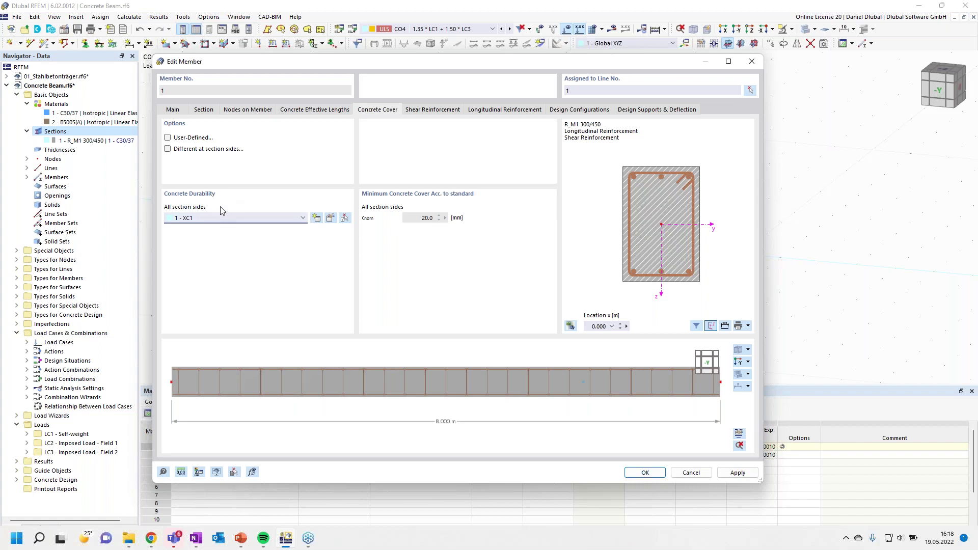
click(167, 138)
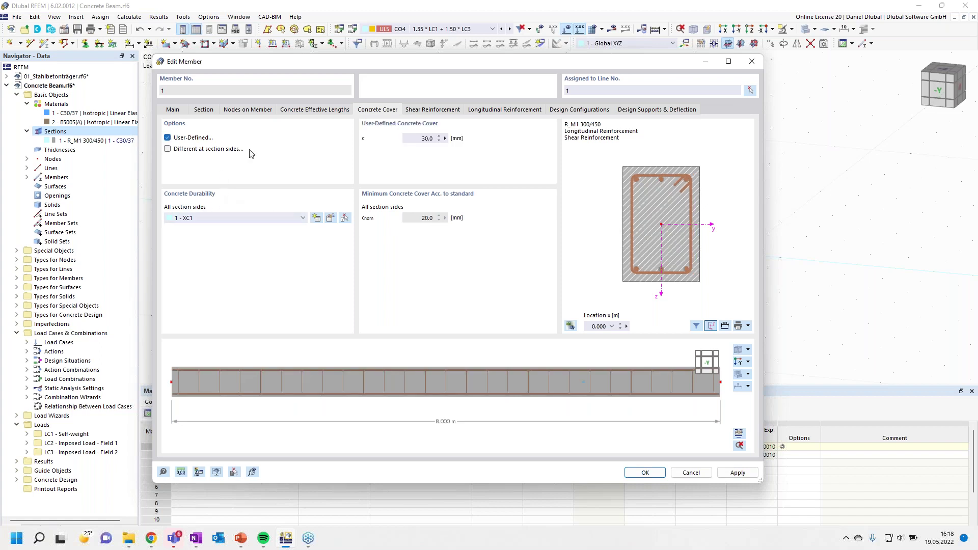
click(191, 138)
click(167, 148)
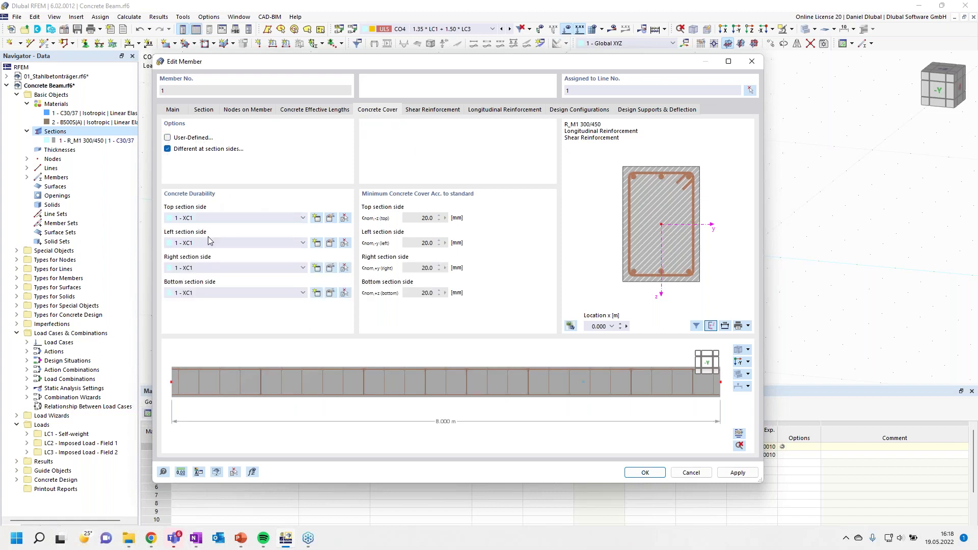
click(168, 149)
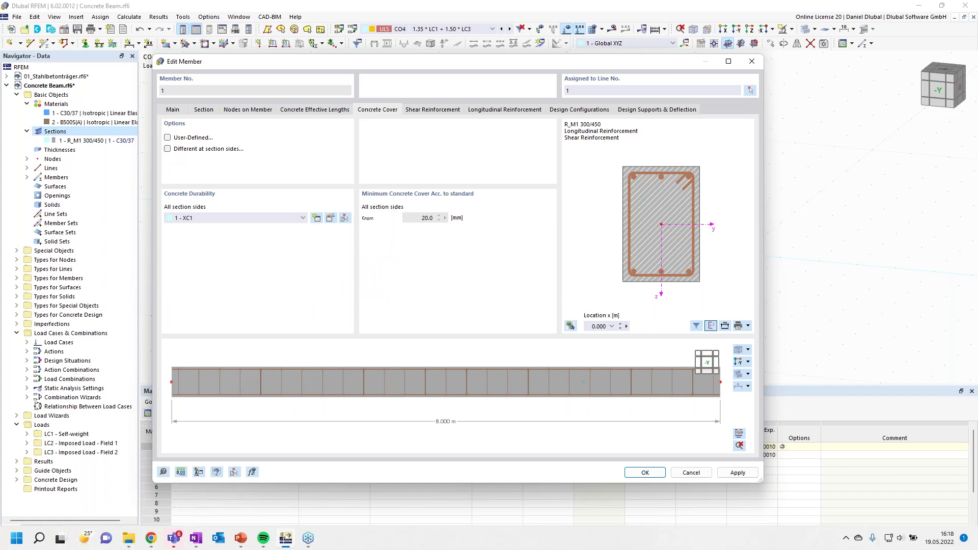
Try stirrup types B (two legged, closed, hook 90°) and H (four legged, closed, hook 135°) for the shear reinforcement, returning to type A.
click(451, 111)
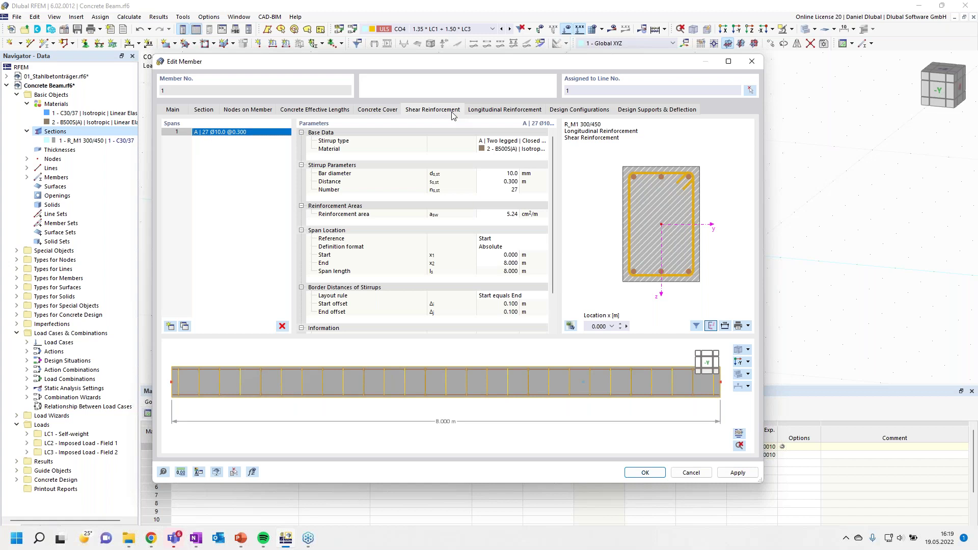
click(489, 141)
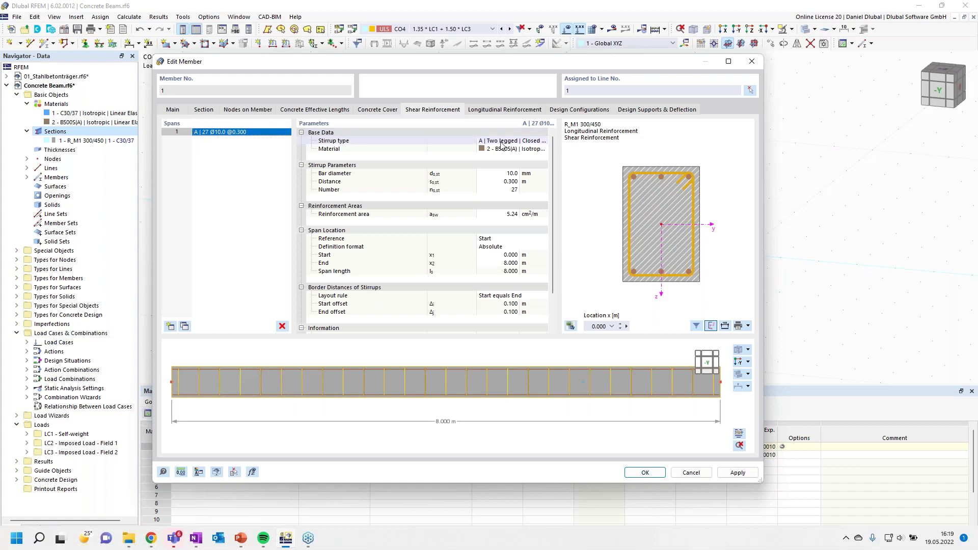
click(535, 142)
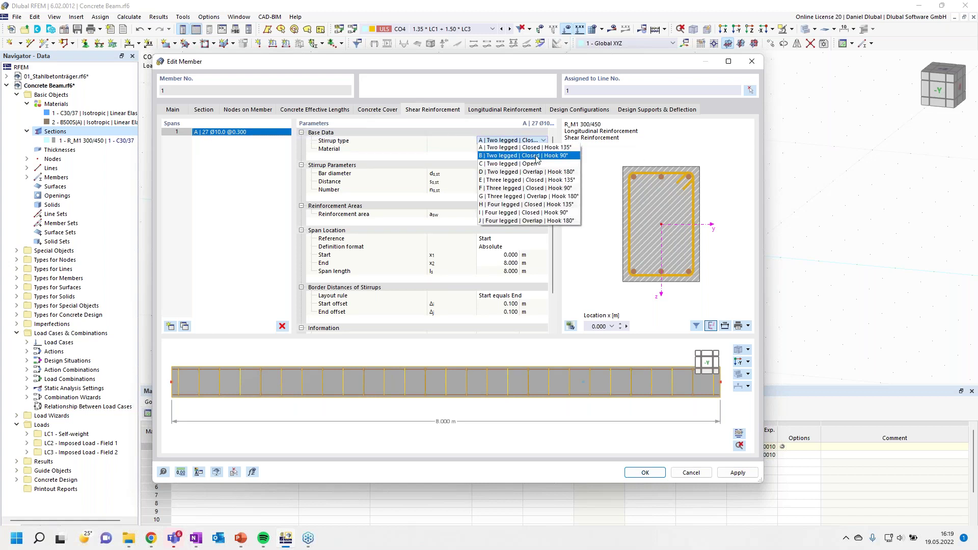
click(536, 149)
click(538, 141)
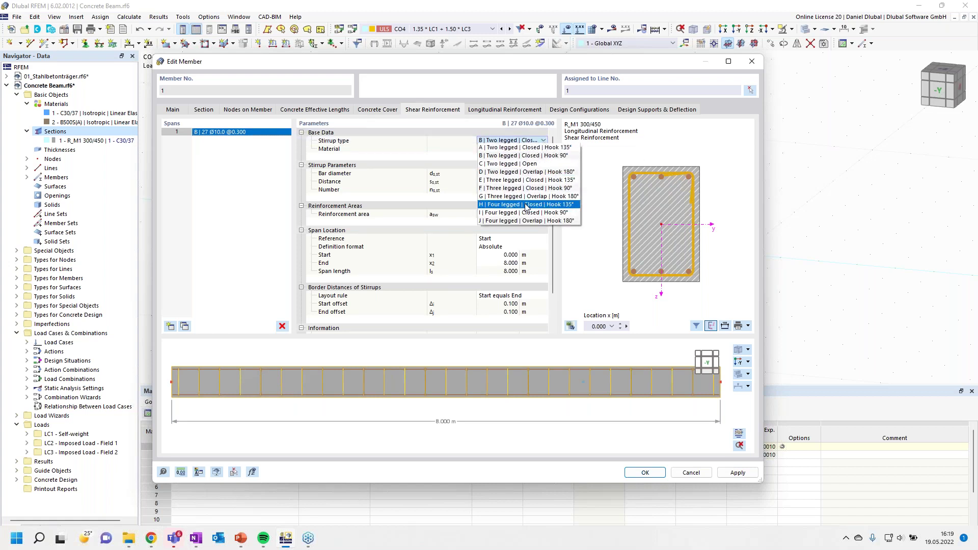
click(528, 192)
click(544, 142)
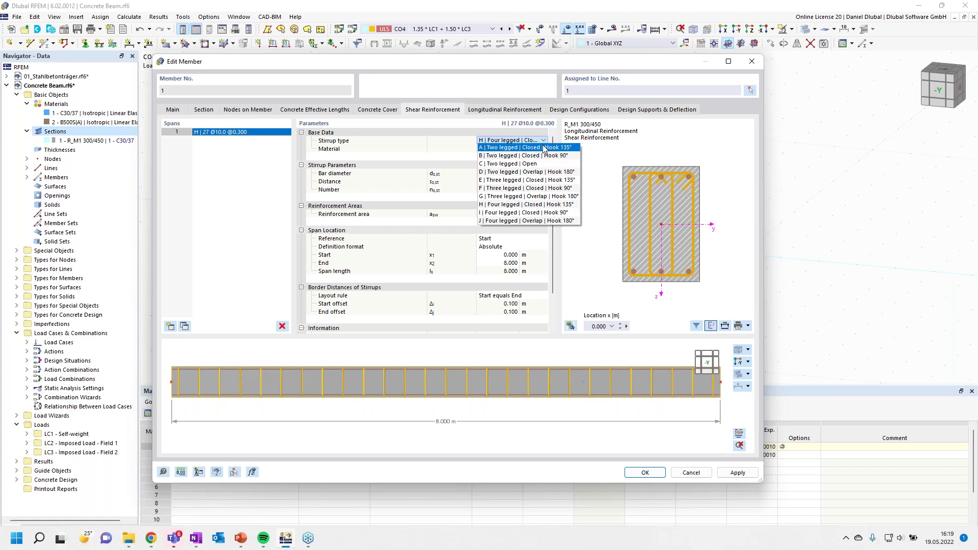
click(544, 148)
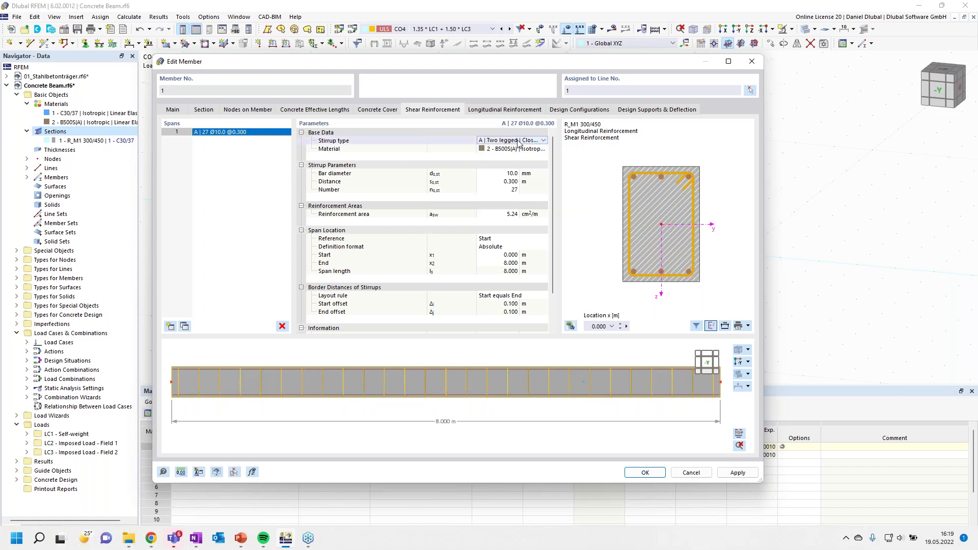
click(542, 141)
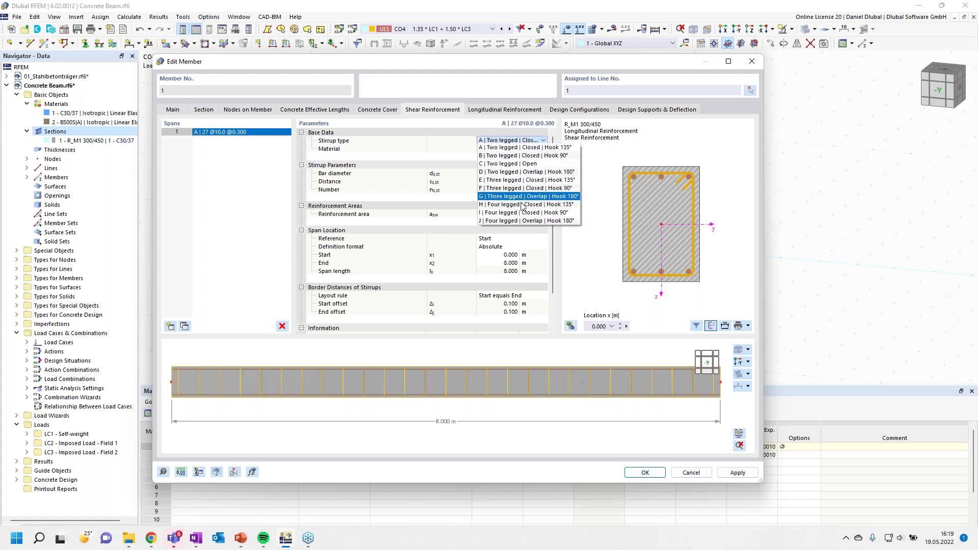
click(466, 127)
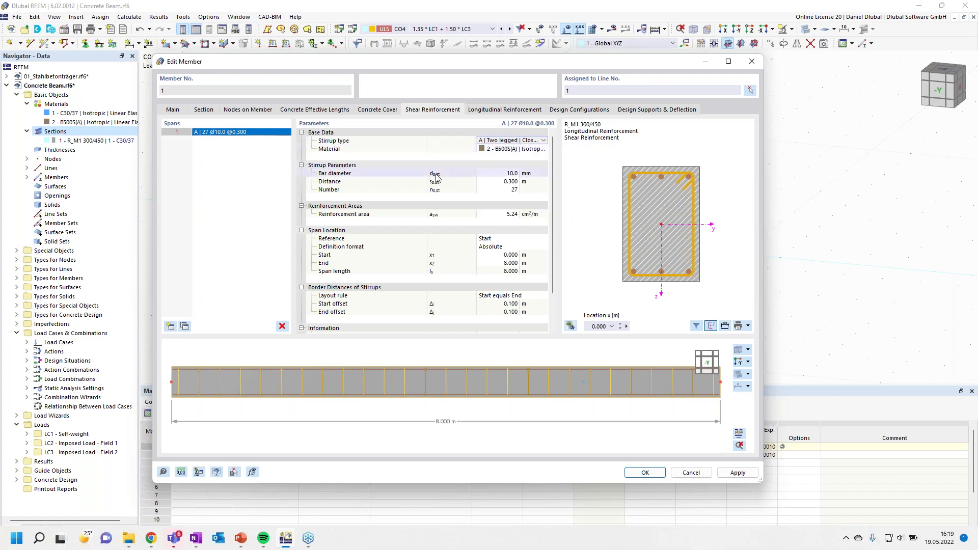
Set the beam's stirrup bar diameter to 8 mm and the stirrup distance to 0.15 m, and review the remaining stirrup parameters.
click(505, 174)
text(8)
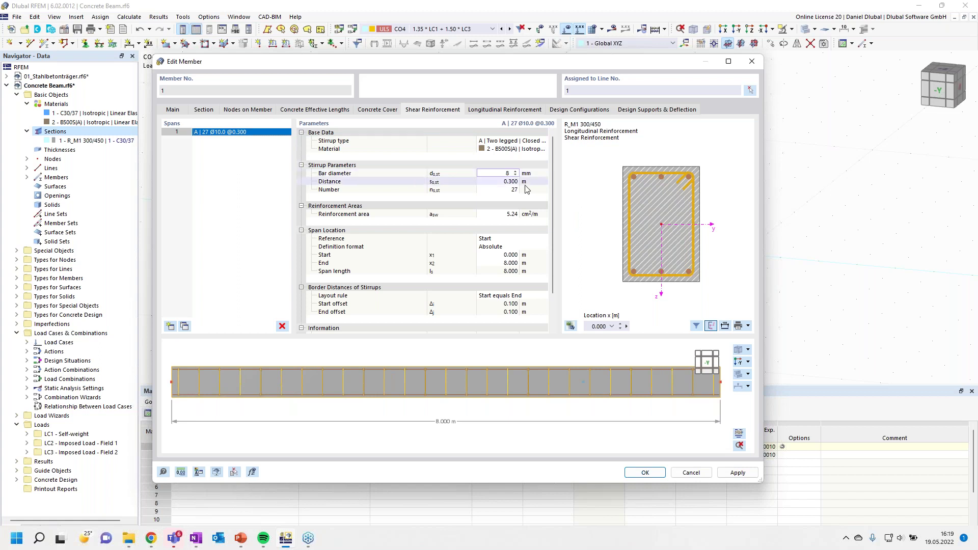
click(533, 190)
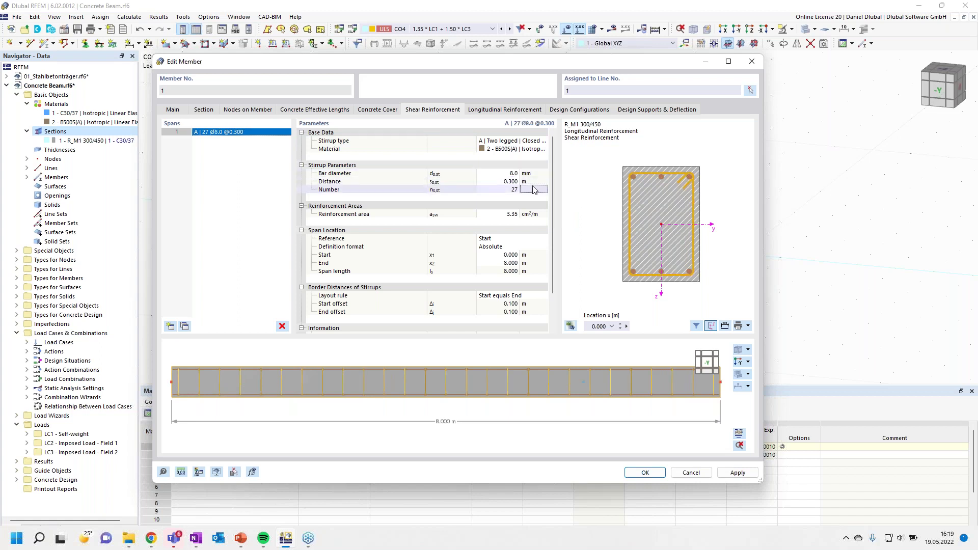
double_click(506, 182)
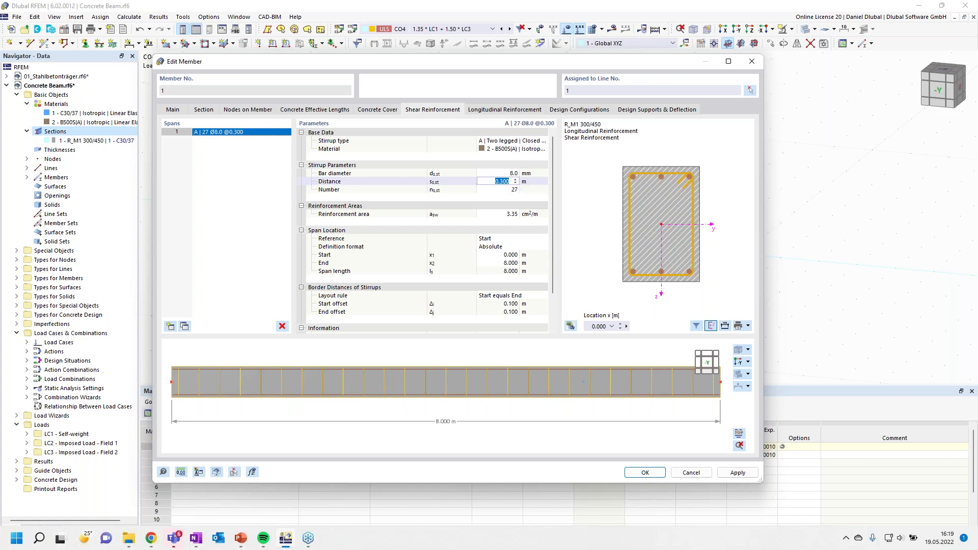
text(0.15)
click(530, 173)
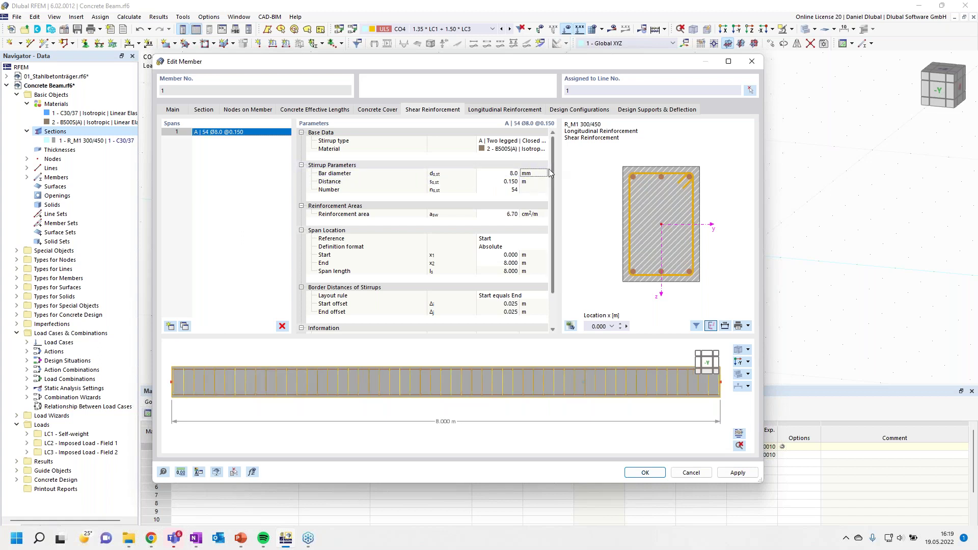
scroll(552, 197, down, 1)
scroll(552, 197, down, 1)
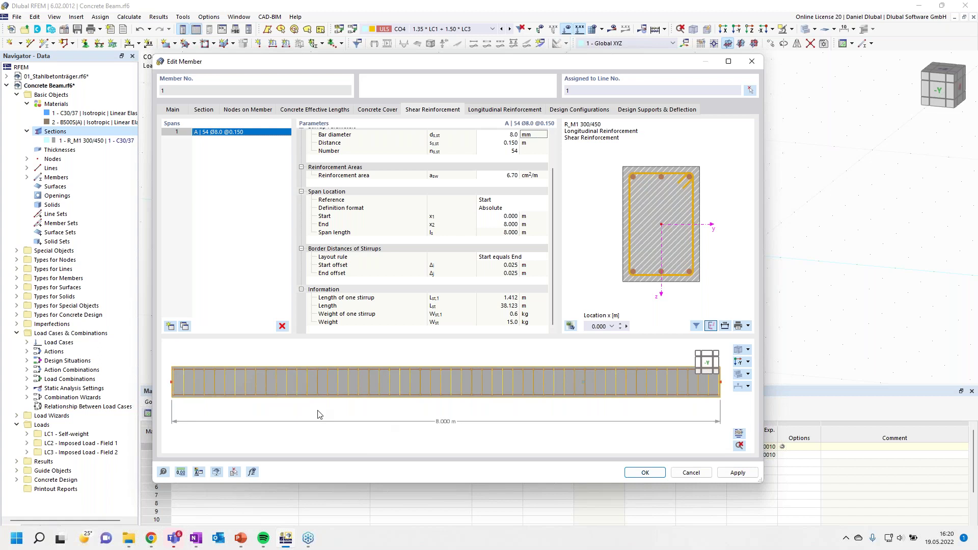
Change the longitudinal reinforcement to the unsymmetrical rebar type and give its top side 2 bars of 12 mm diameter.
click(516, 109)
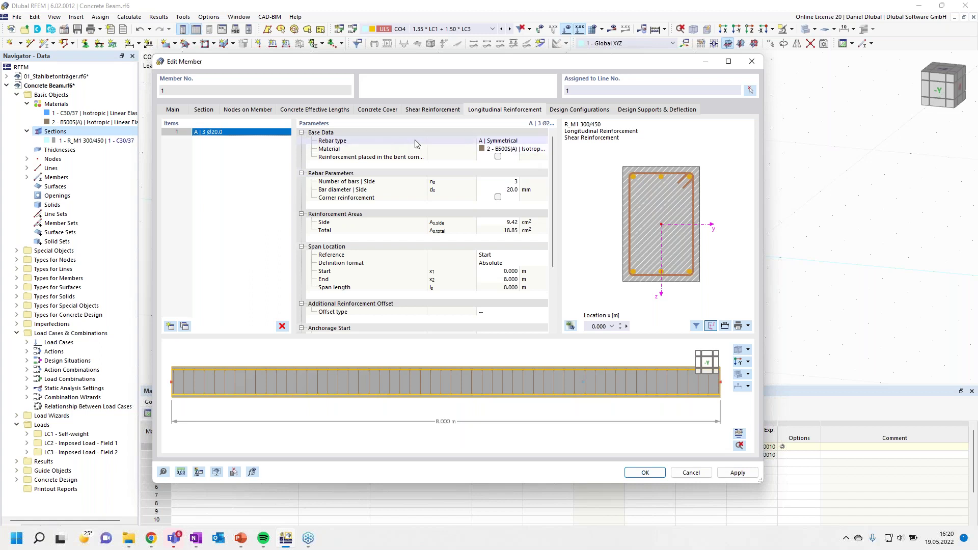
click(520, 143)
click(538, 141)
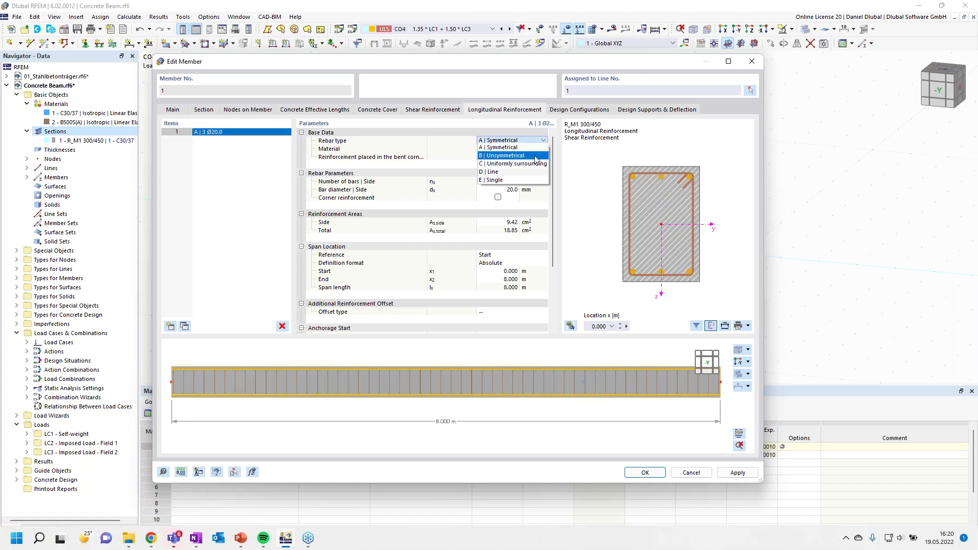
click(535, 156)
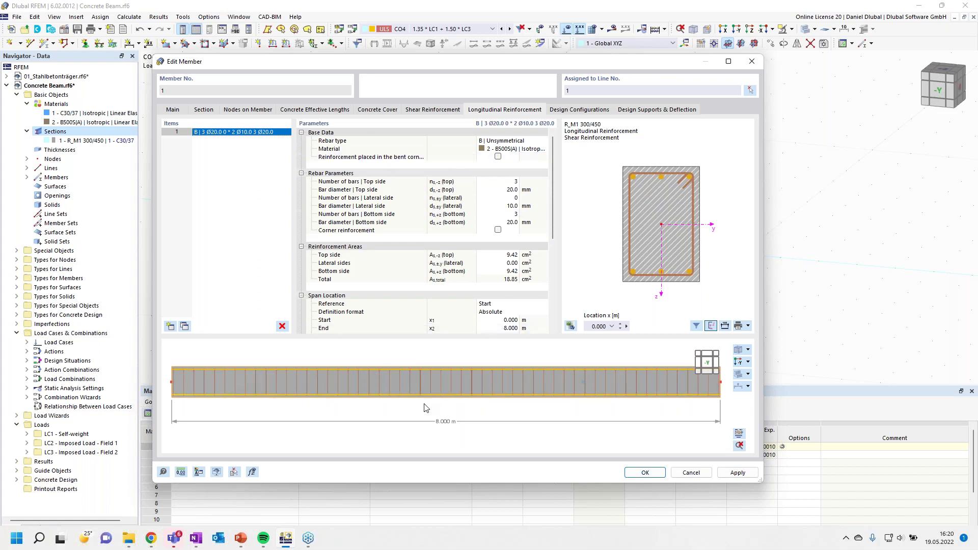
click(509, 182)
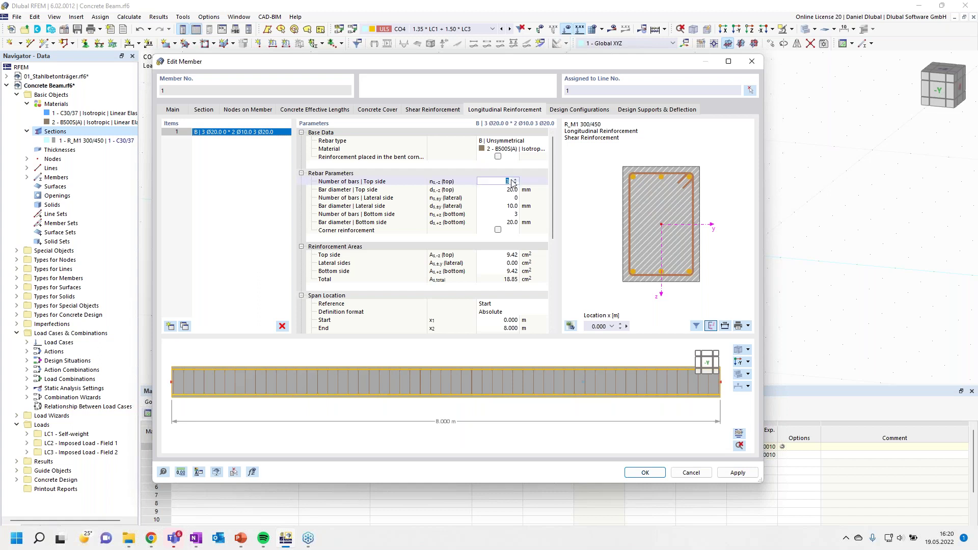
click(511, 190)
text(1)
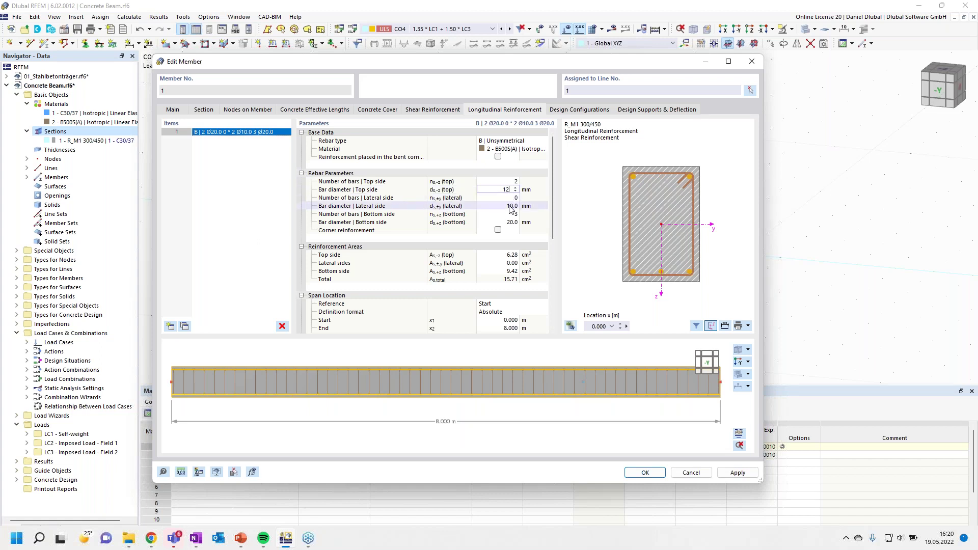
Set 1 bar for the lateral side and a 16 mm bar diameter for the bottom side of the longitudinal reinforcement.
click(510, 198)
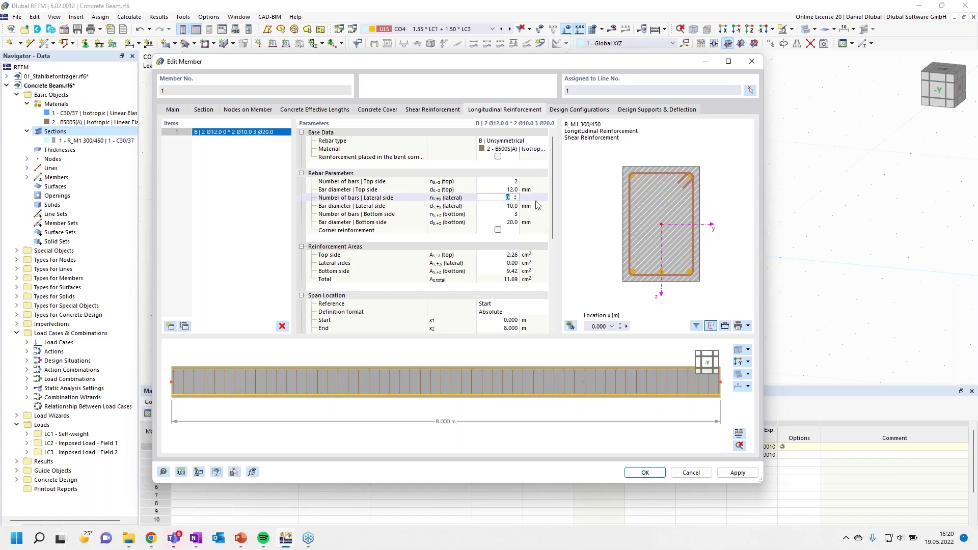
click(504, 206)
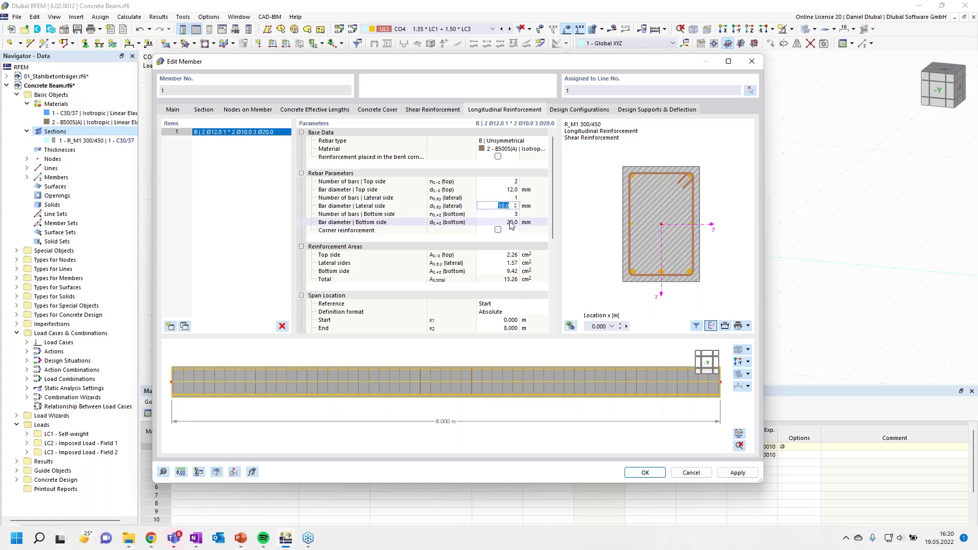
click(512, 224)
click(512, 214)
click(509, 223)
text(1)
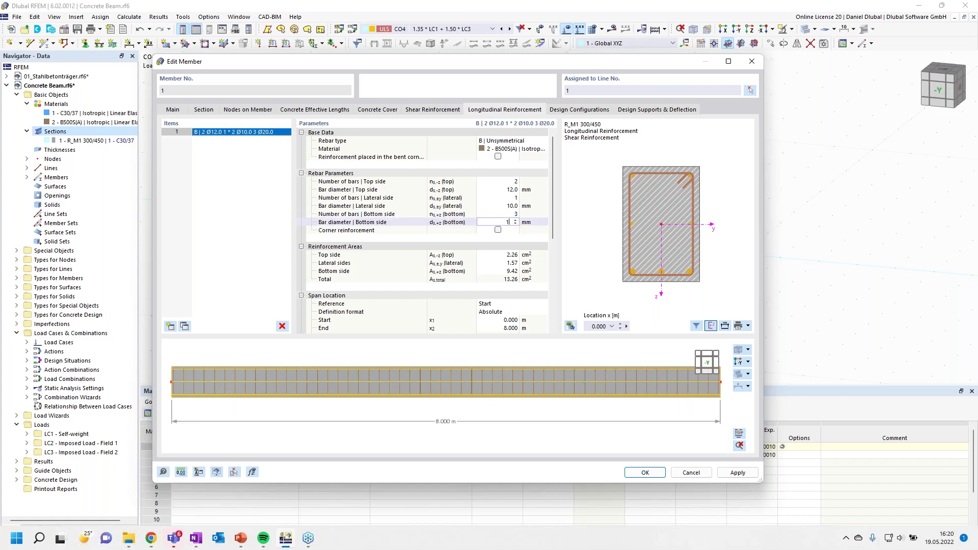
text(6)
key(Up)
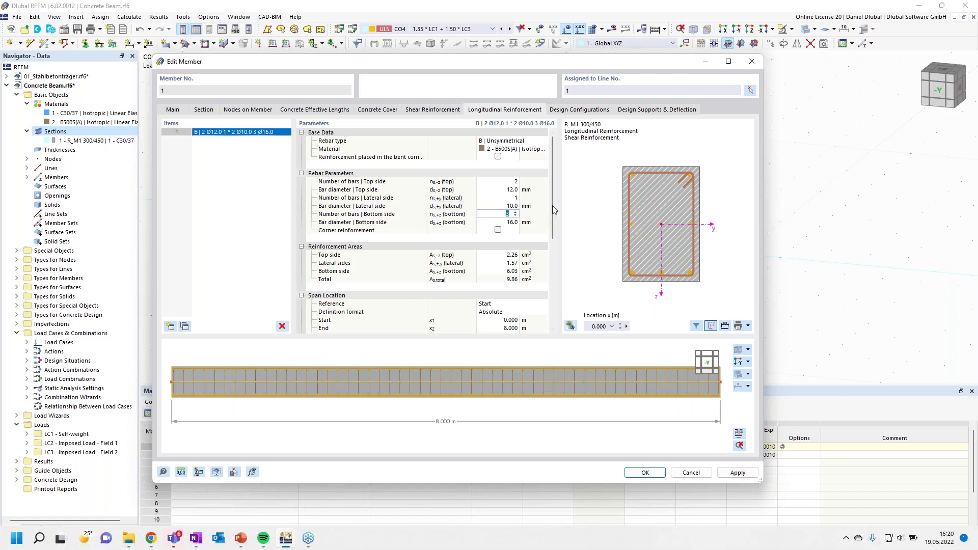
drag(555, 213, 554, 223)
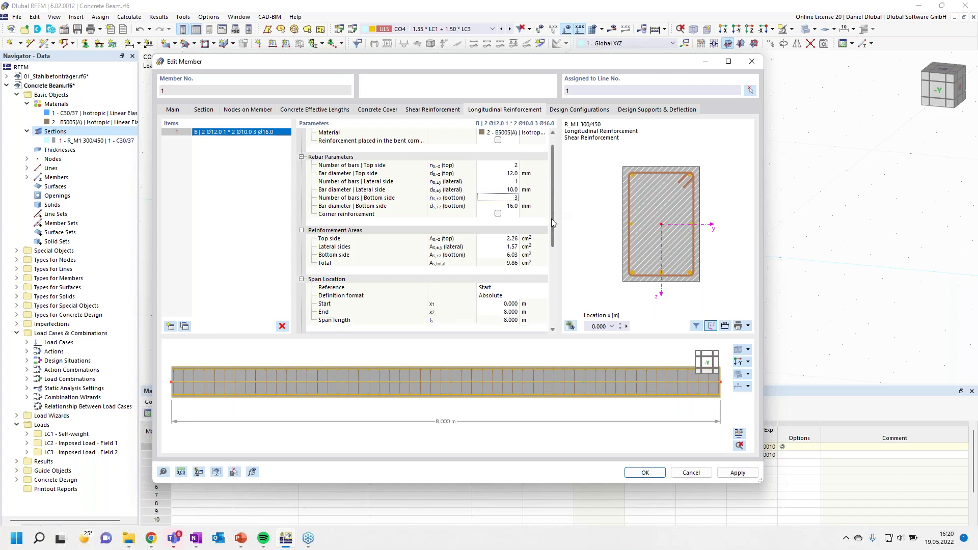
scroll(360, 206, down, 6)
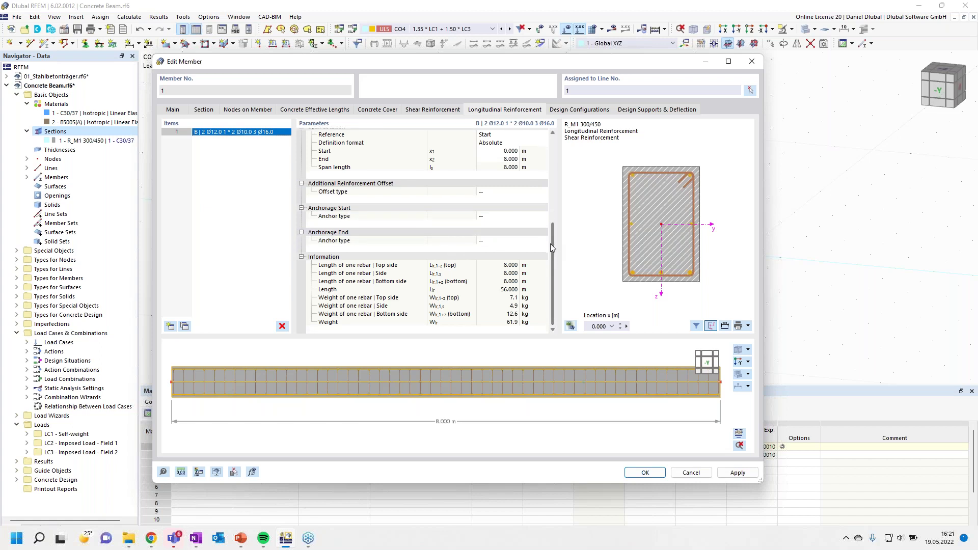
drag(551, 256, 554, 229)
scroll(552, 226, up, 5)
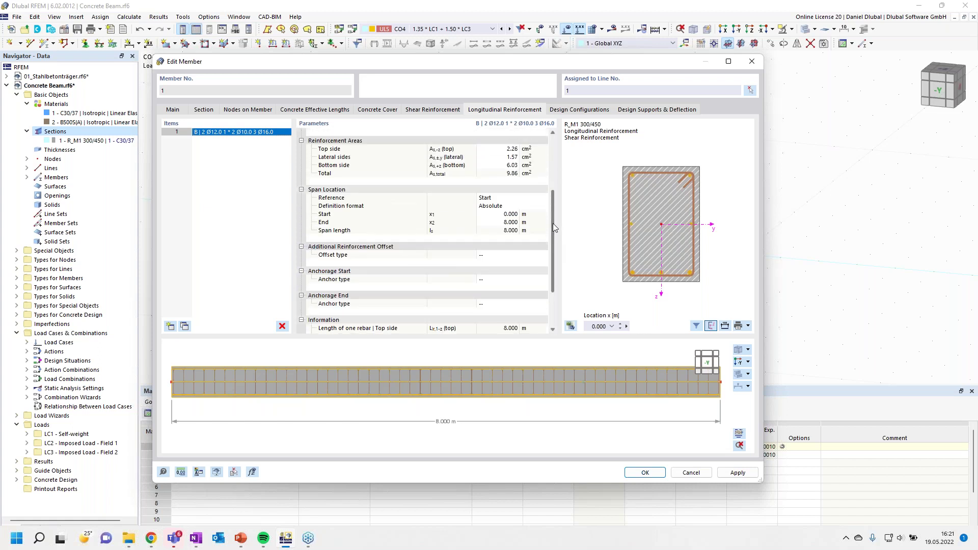
In the default ultimate configuration, activate limited redistribution of supporting moments and moment reduction at the face of a monolithic support, and accept it.
click(572, 113)
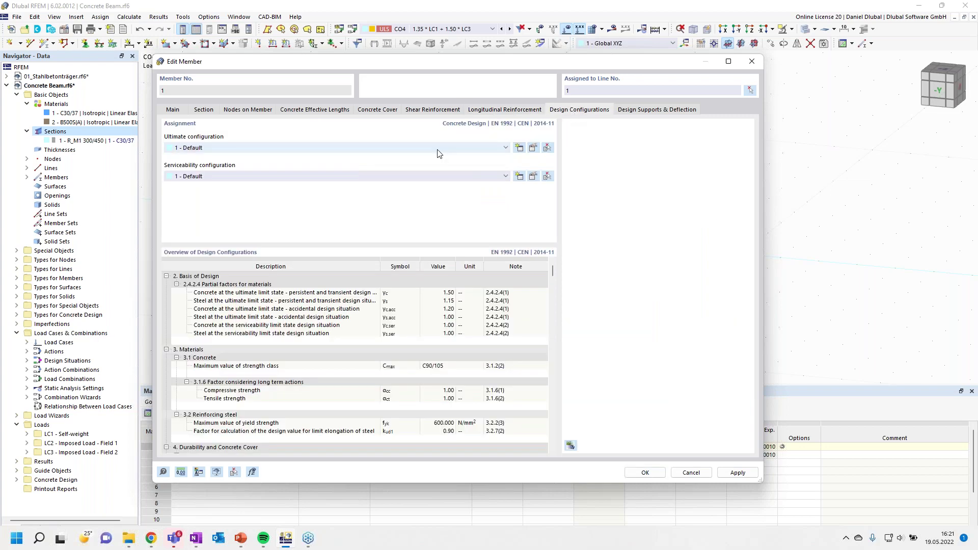
click(533, 149)
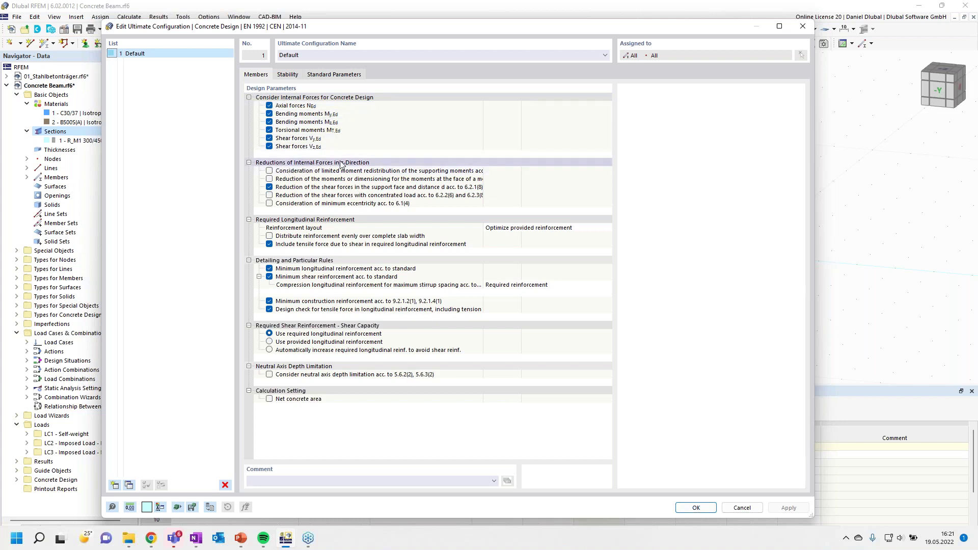
click(271, 172)
click(270, 171)
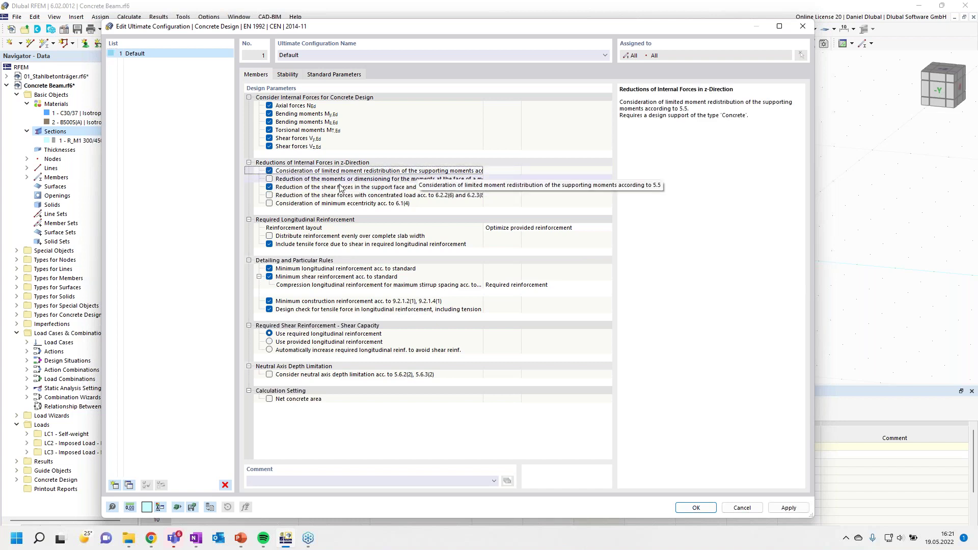
click(269, 179)
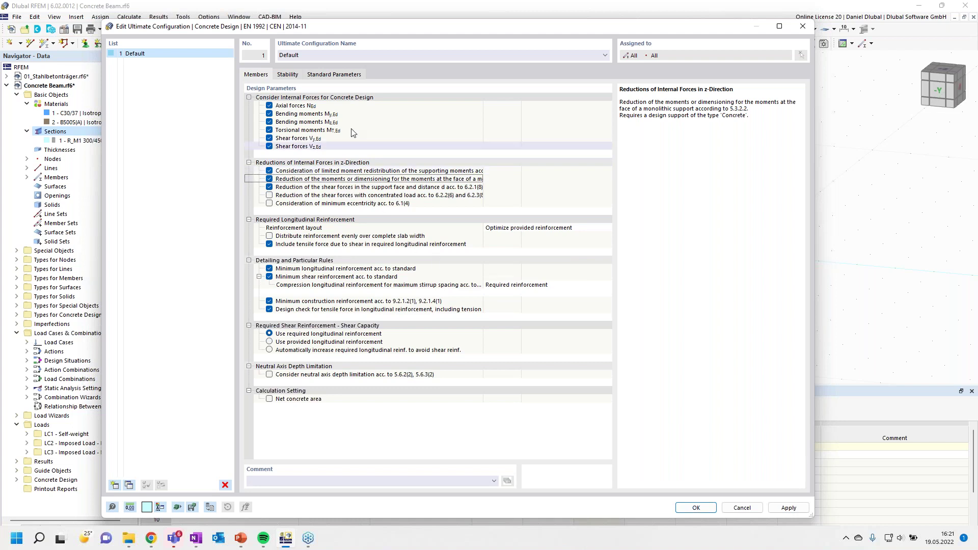
click(288, 75)
click(262, 76)
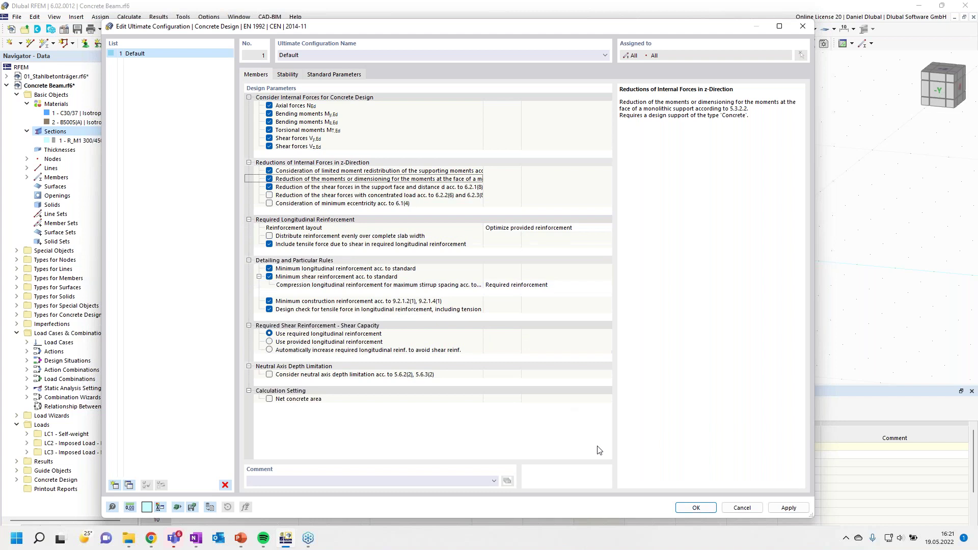
click(695, 508)
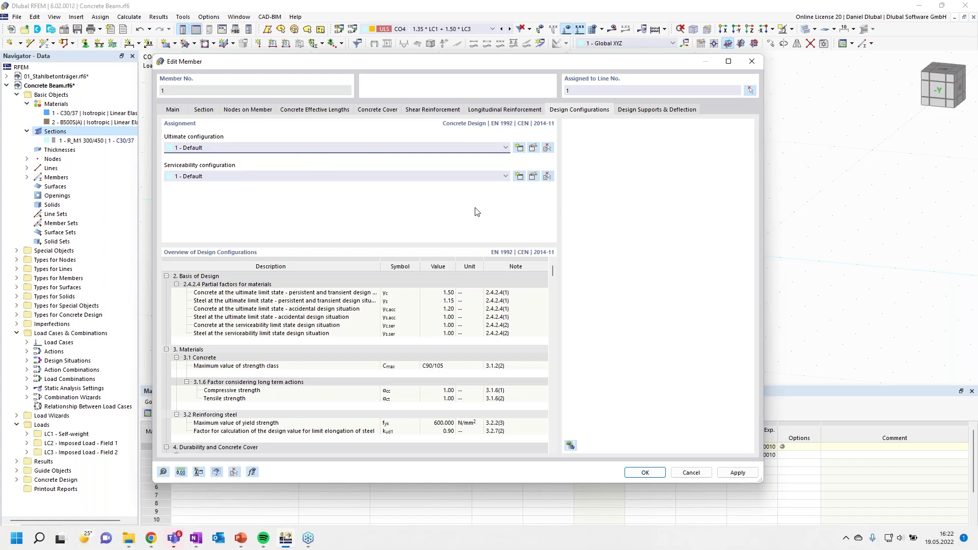
Create a concrete design support for the member start with 360 mm support width, without inner support or consideration in y-axis deflection design.
key(ctrl+Tab)
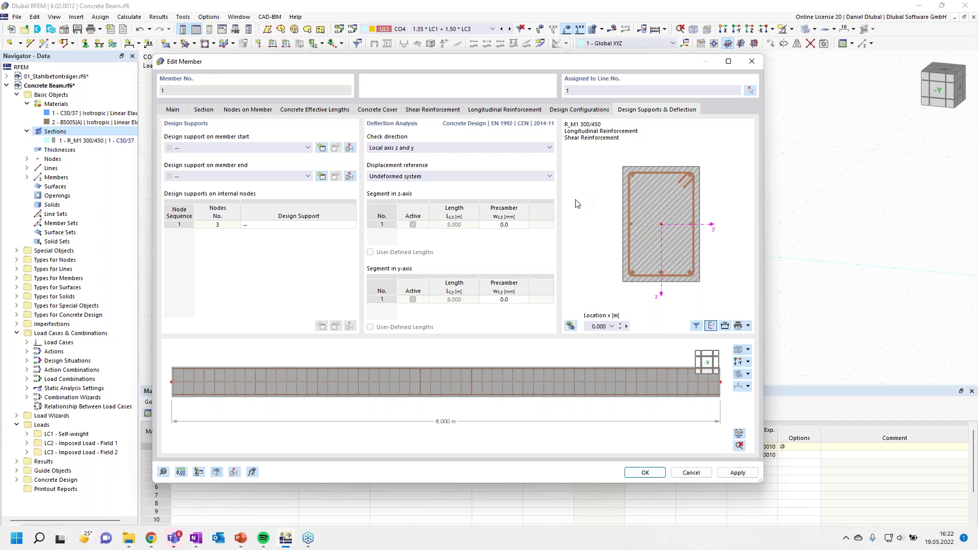
click(322, 148)
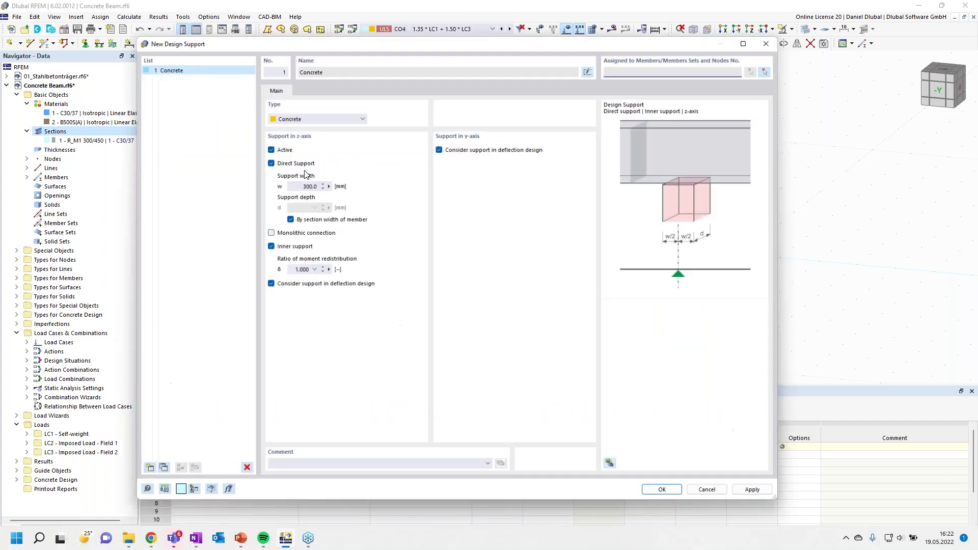
click(298, 184)
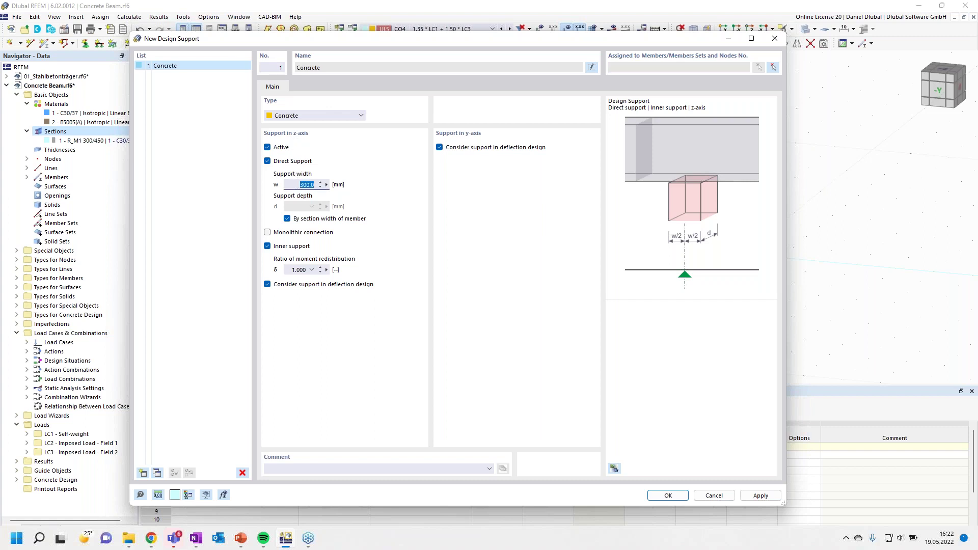
text(360)
click(267, 247)
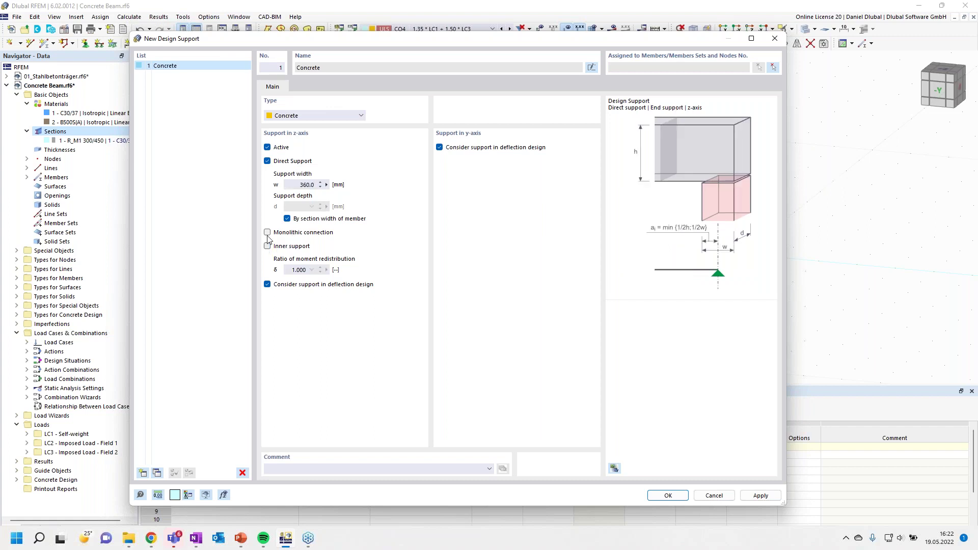
click(439, 147)
Add a second concrete design support, 360 mm wide with monolithic connection and moment redistribution ratio 0.9, ignored in y-axis deflection design, and accept both.
click(143, 473)
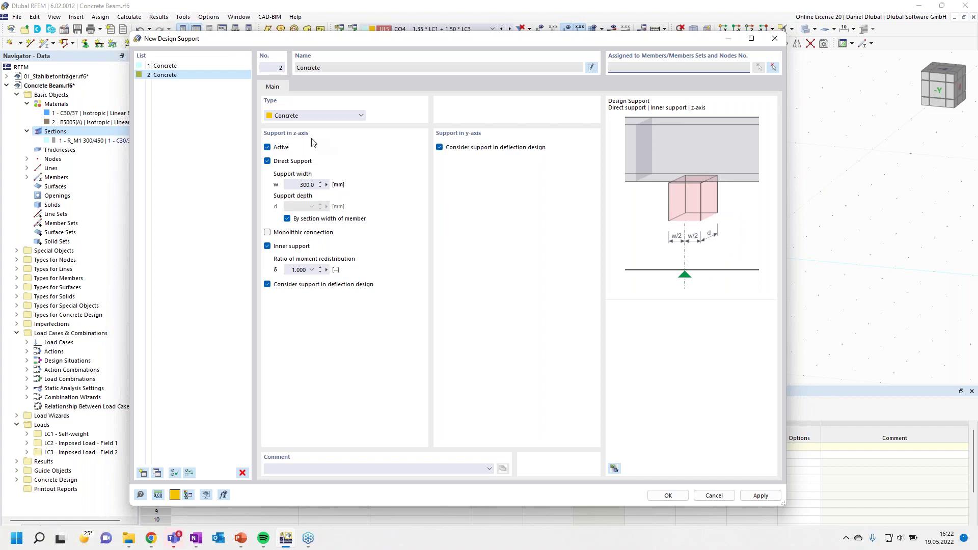
click(304, 185)
text(360)
click(268, 233)
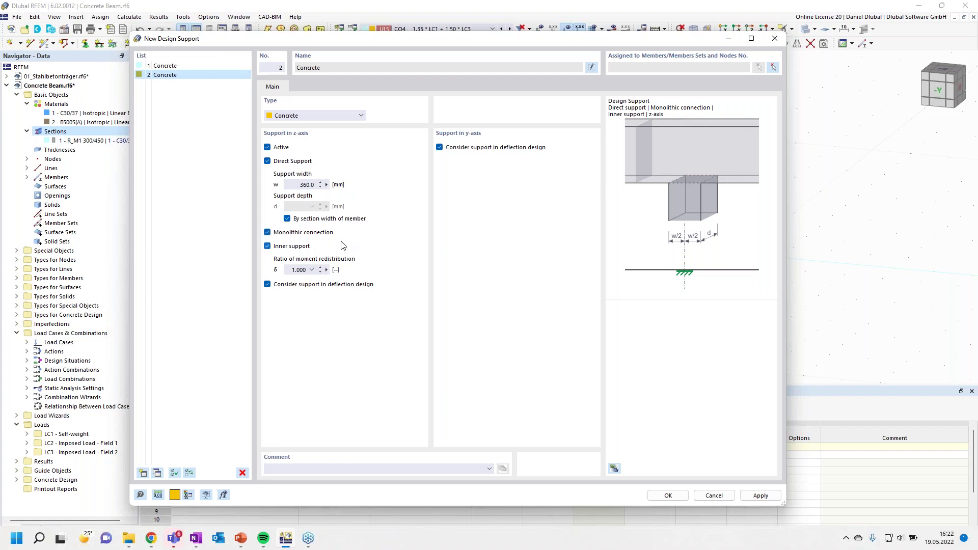
click(301, 269)
text(0,9)
click(439, 147)
click(664, 495)
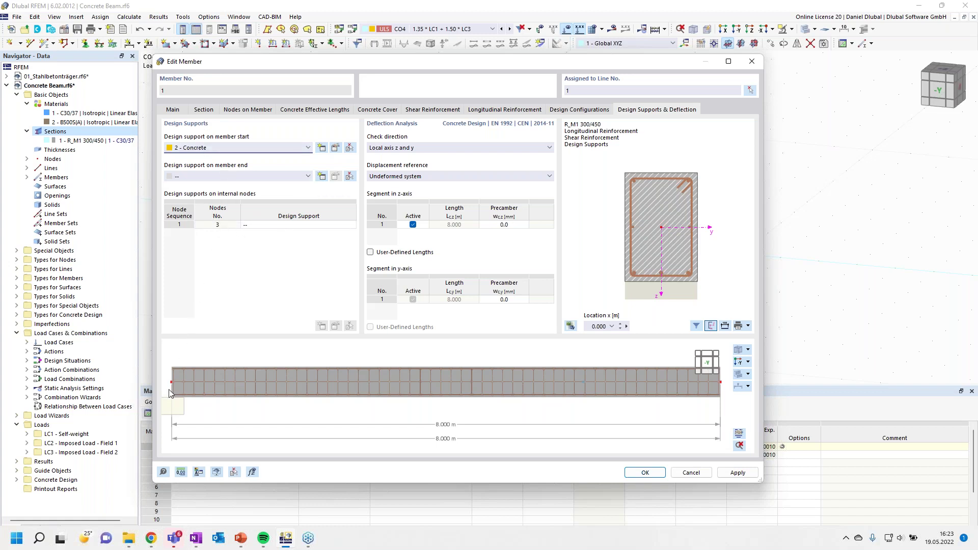
Assign design support 1 - Concrete to internal node 3 of the beam.
click(296, 225)
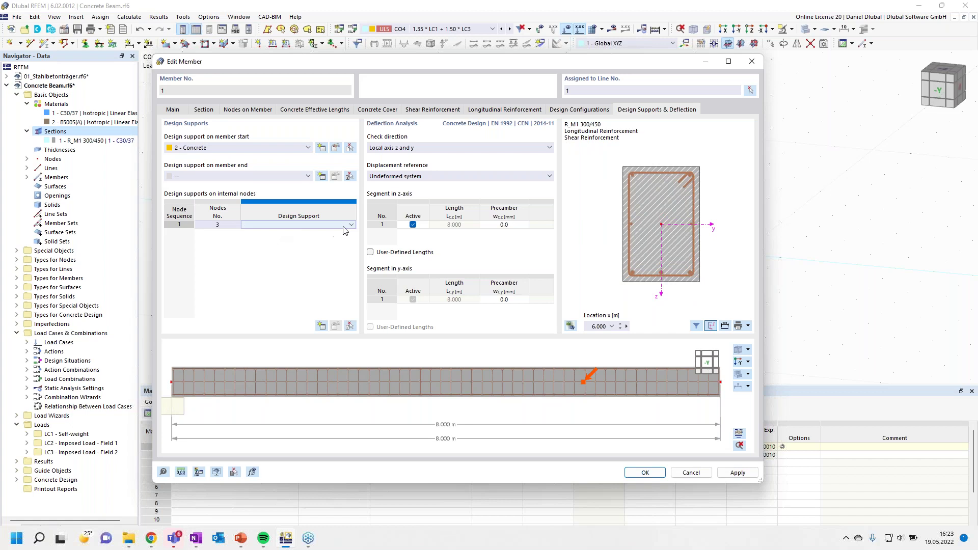
click(343, 227)
click(317, 233)
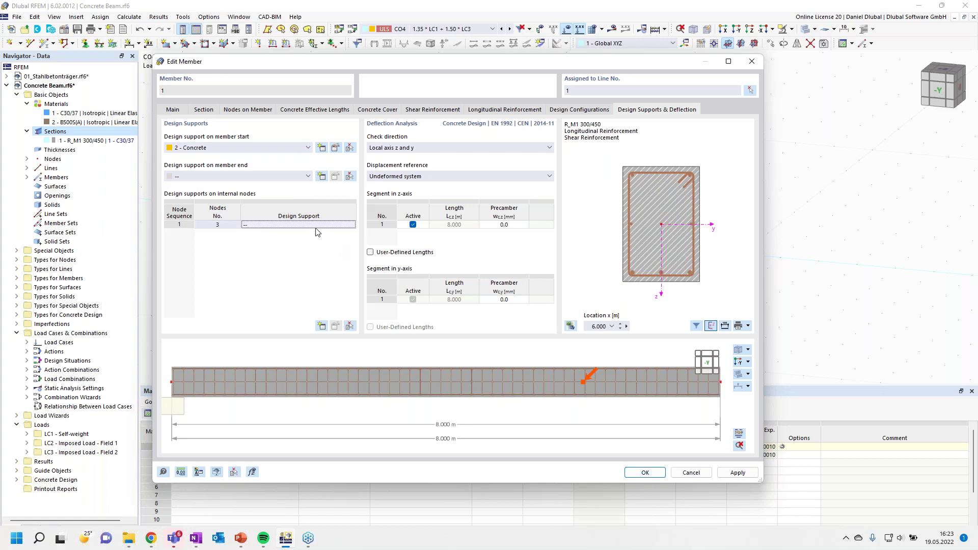
click(301, 226)
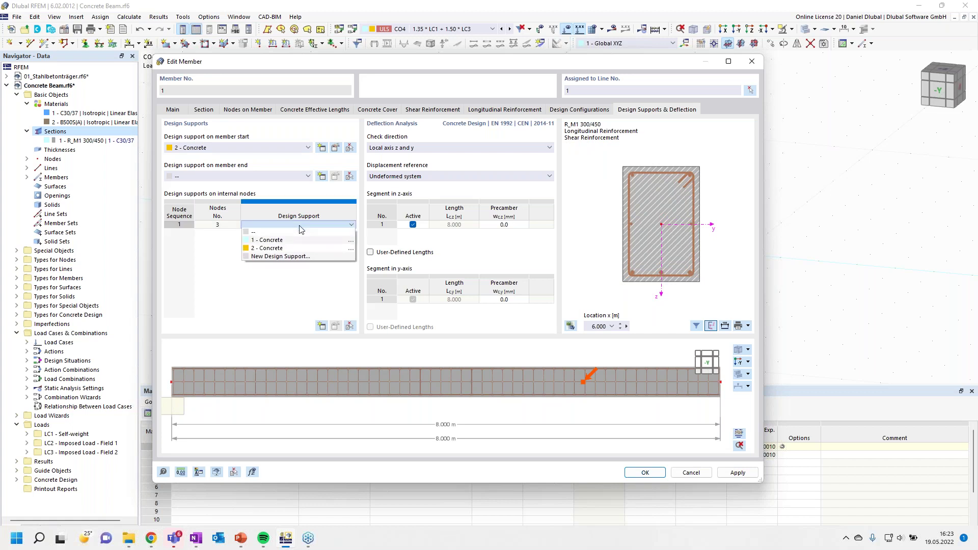
click(270, 240)
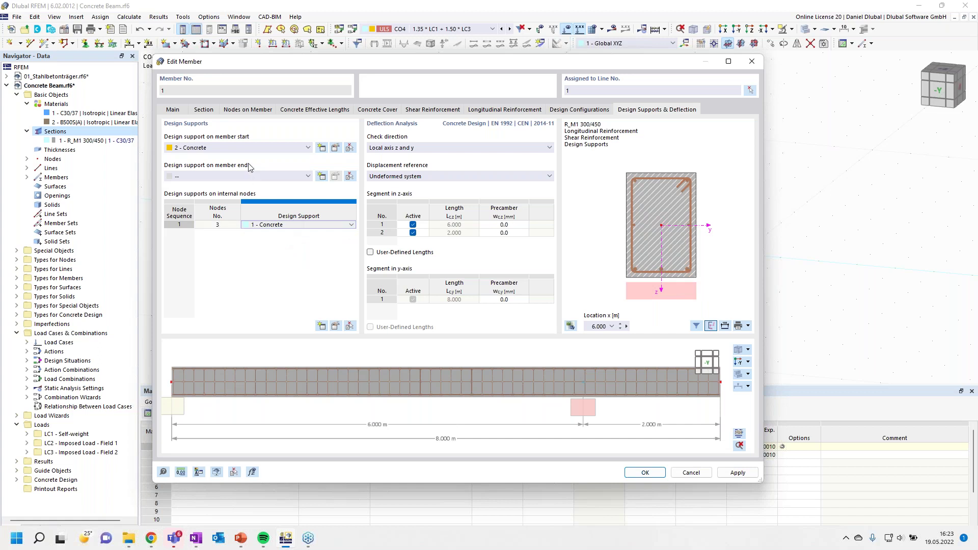
Assign design support 1 - Concrete to the member start and 2 - Concrete to internal node 3, and accept the member settings.
click(249, 148)
click(239, 167)
click(278, 225)
click(280, 227)
click(279, 249)
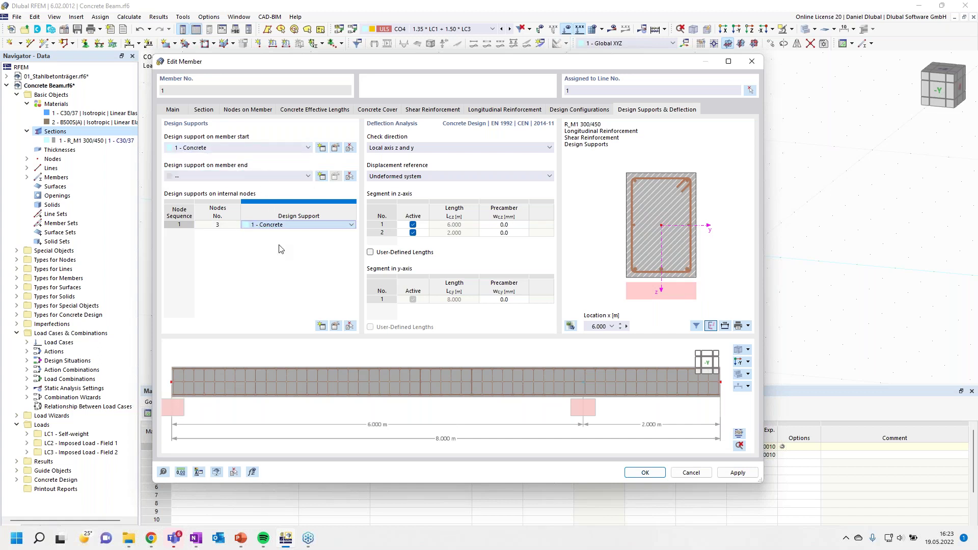
click(656, 475)
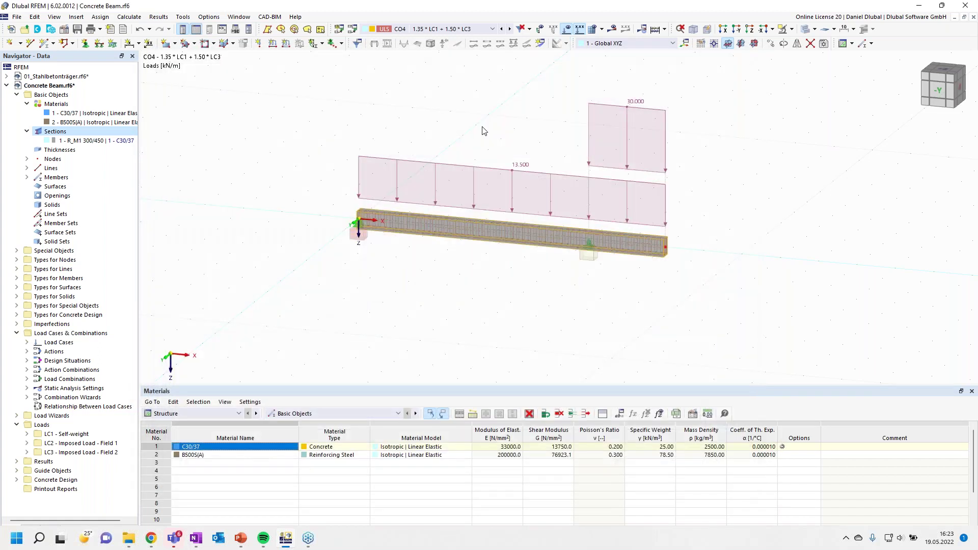
Calculate the model and run the concrete design with the SLS - Quasi-permanent design situation excluded.
middle_drag(469, 96, 464, 116)
click(663, 29)
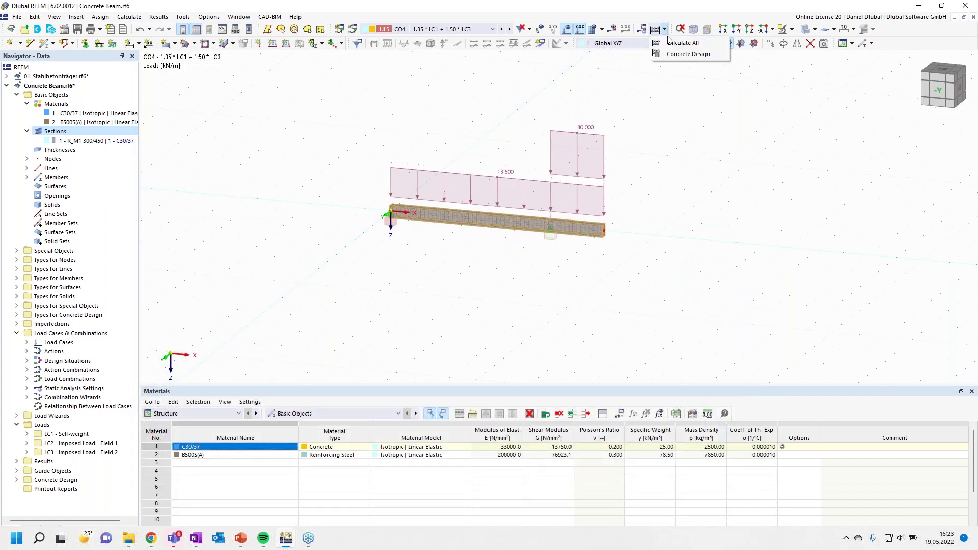
click(683, 42)
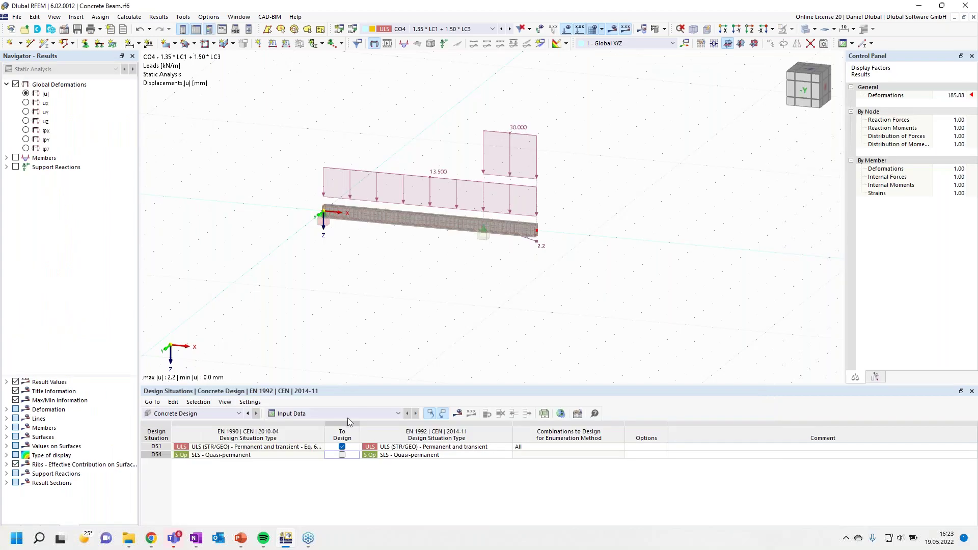
click(336, 413)
click(371, 341)
scroll(416, 129, up, 2)
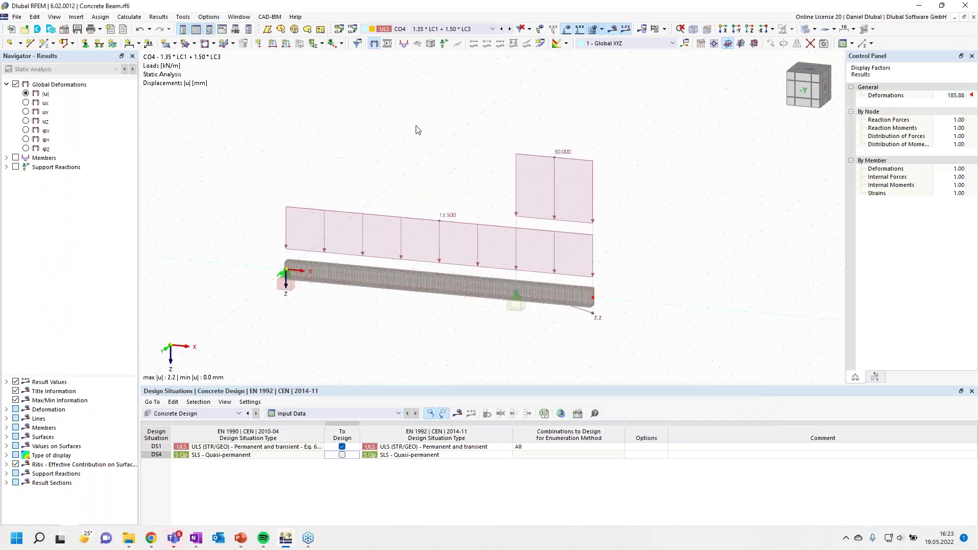
click(664, 29)
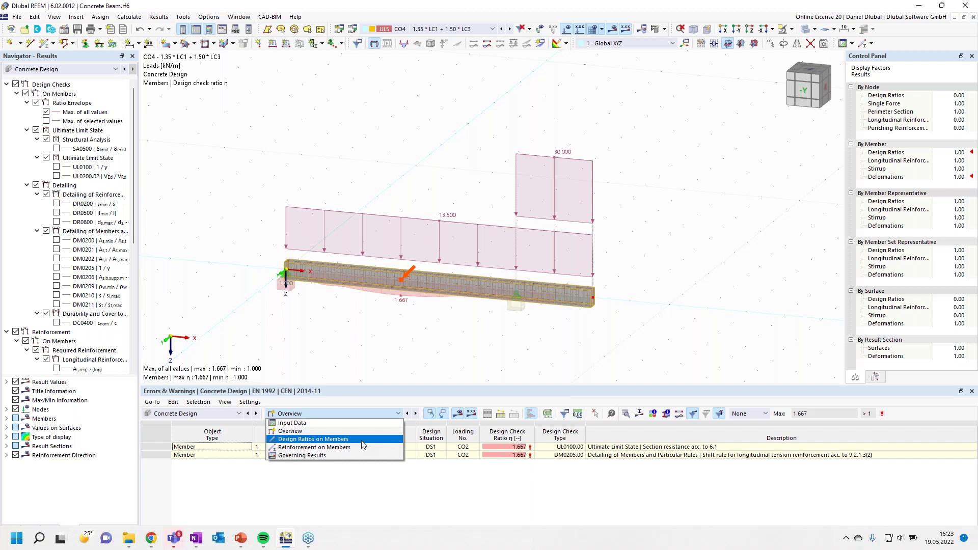
List the design ratios on members by design situation and hide the loads in the model view.
click(361, 439)
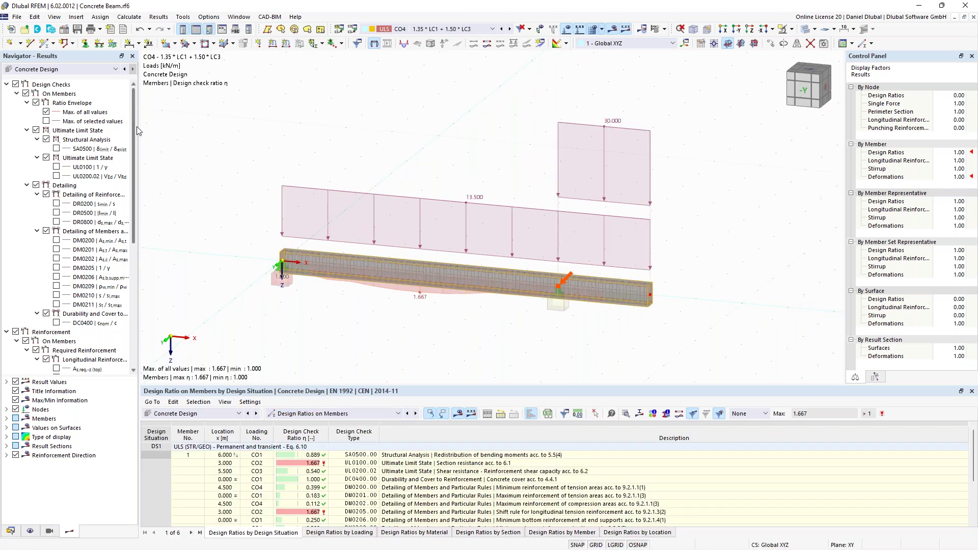
drag(134, 134, 130, 197)
click(566, 29)
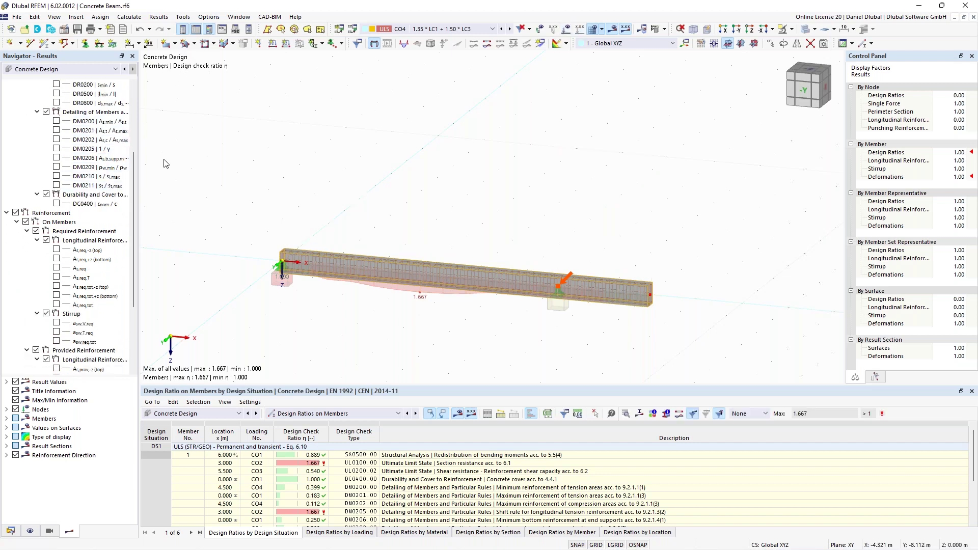
Display the required and provided longitudinal reinforcement diagrams for top and bottom, without the design ratio diagram and the rendered rebar.
scroll(71, 214, down, 2)
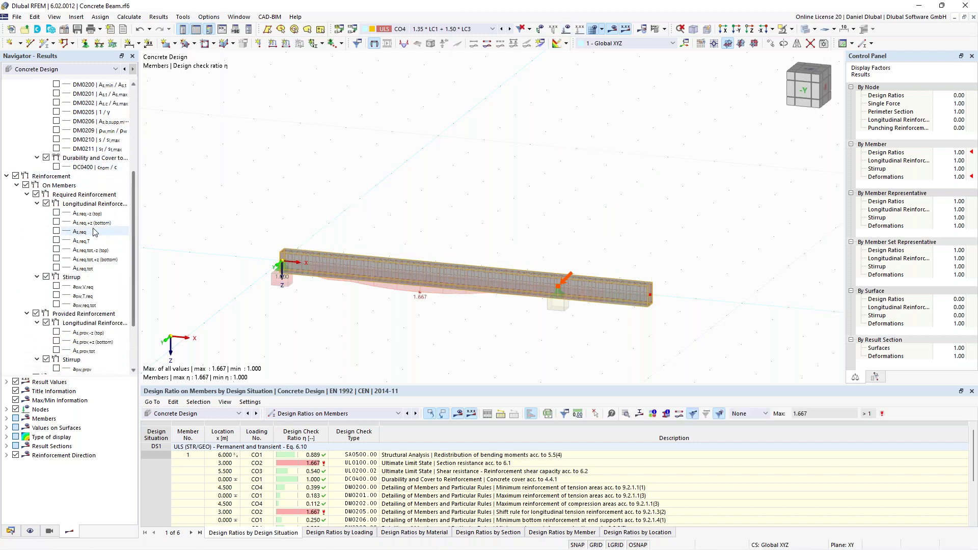
click(56, 212)
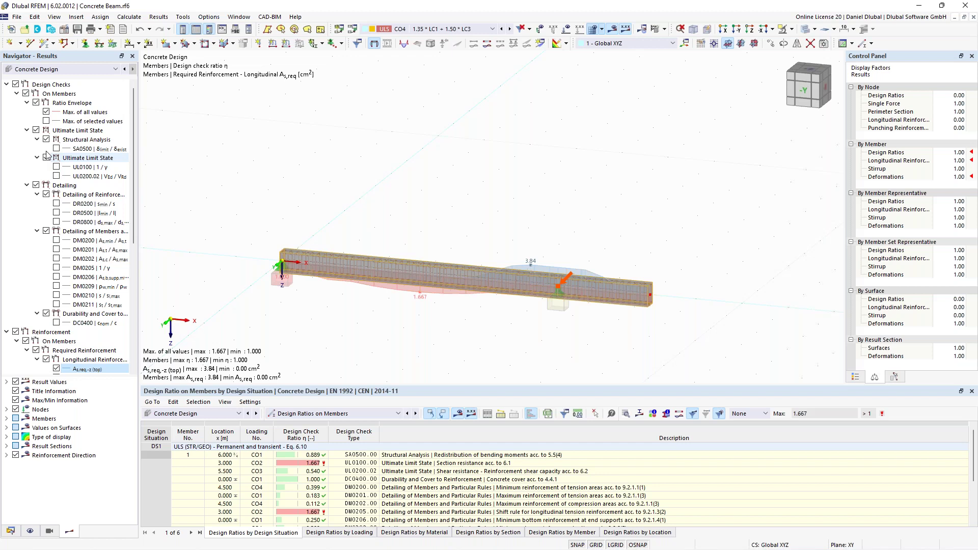
scroll(47, 155, down, 8)
click(56, 223)
click(56, 223)
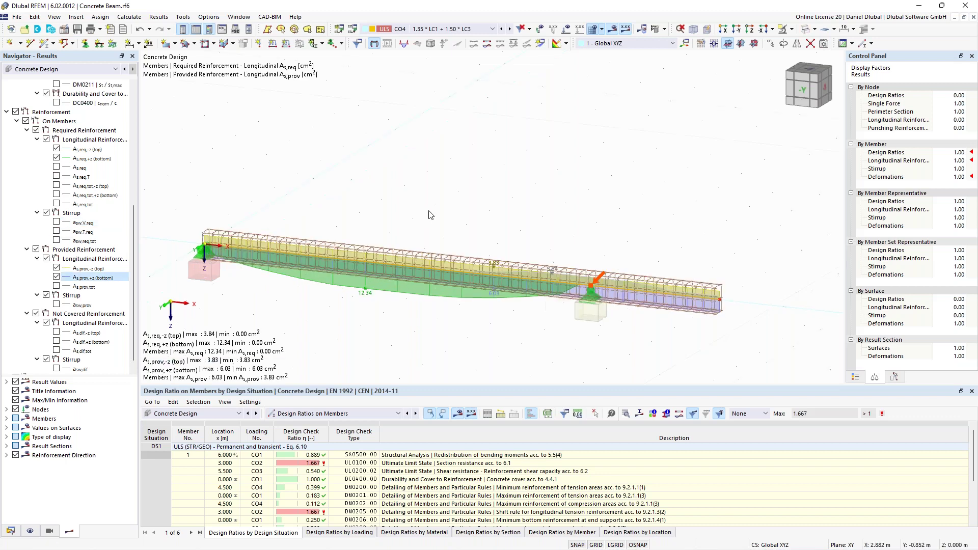
middle_drag(432, 214, 413, 162)
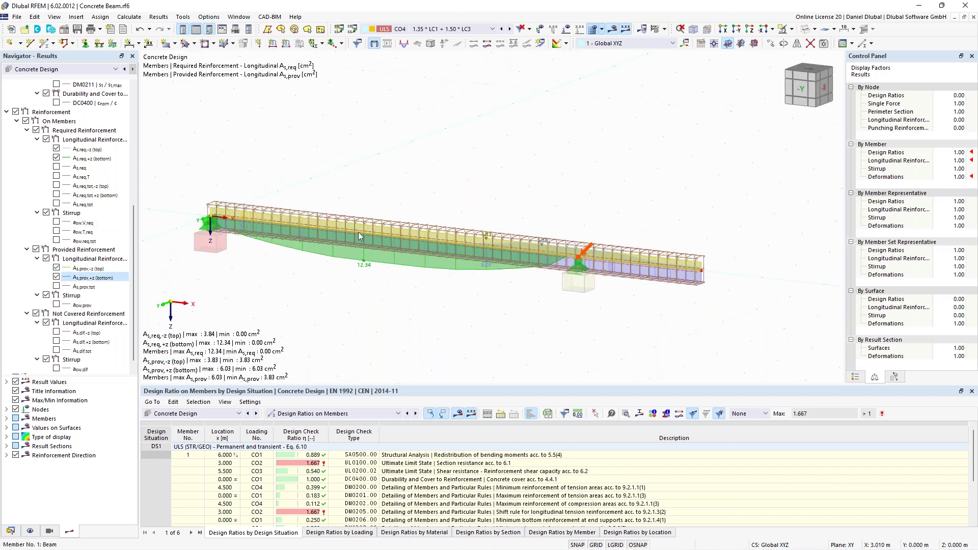
click(30, 531)
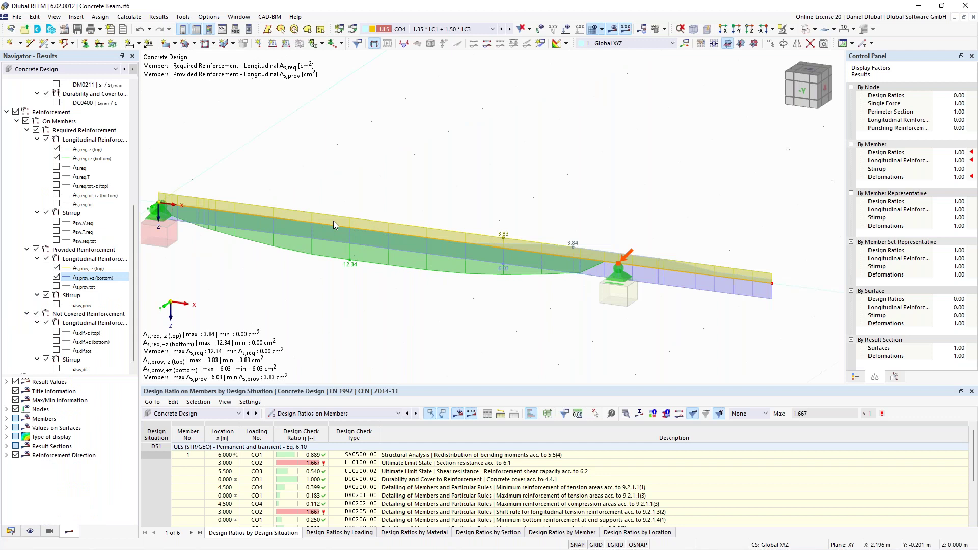
Hide the provided reinforcement diagrams and briefly view the not covered longitudinal reinforcement at top and bottom.
click(56, 277)
click(56, 268)
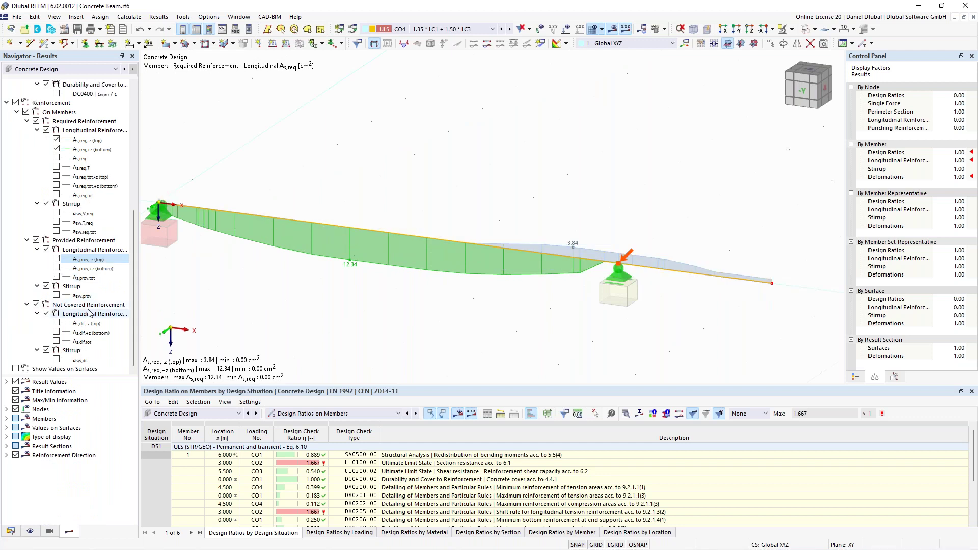
click(56, 323)
click(57, 332)
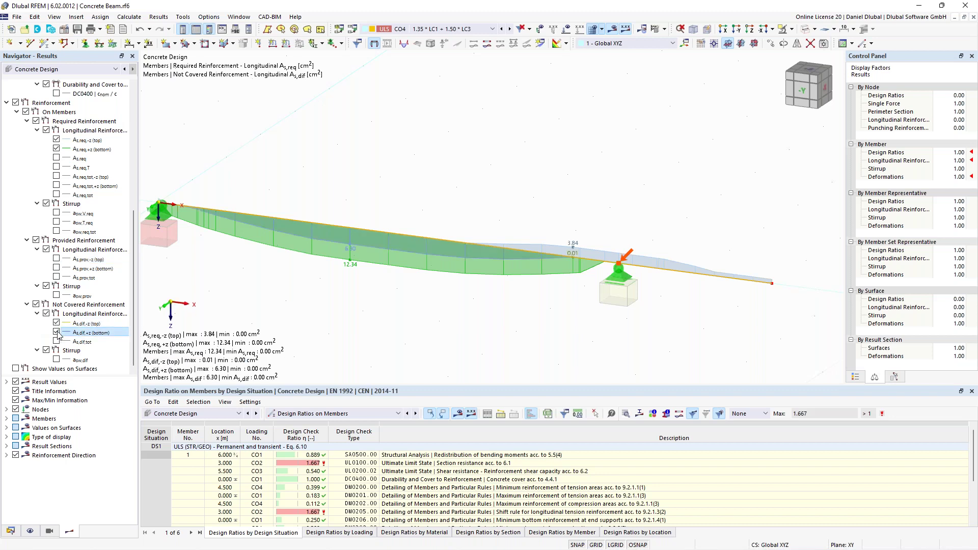
click(56, 332)
click(56, 322)
scroll(336, 285, down, 2)
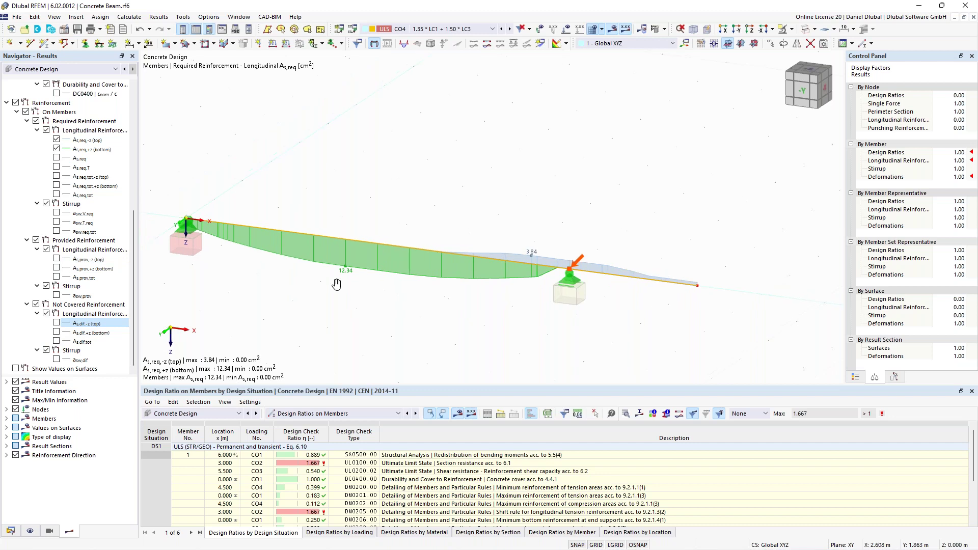
Reopen the beam's shear reinforcement settings and divide the stirrup layout into three spans.
double_click(407, 252)
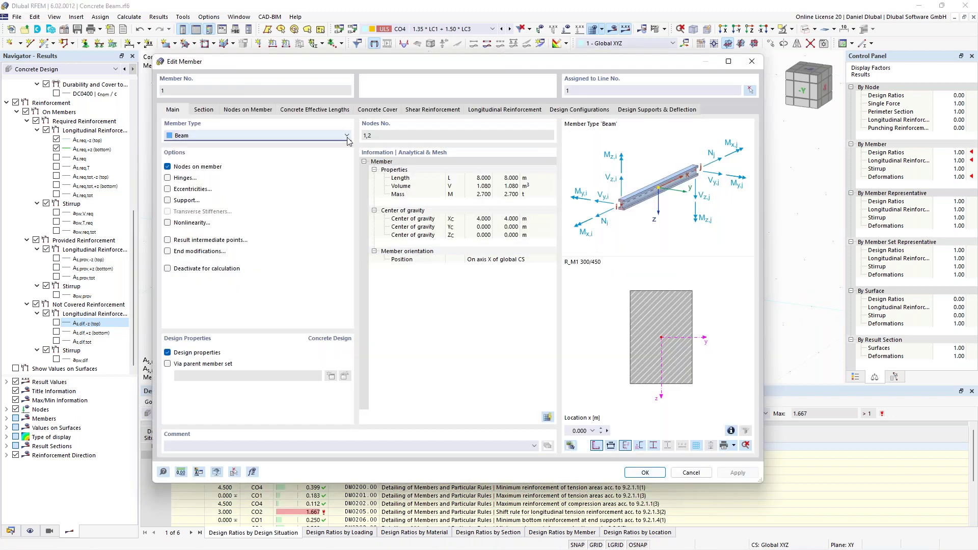
click(432, 110)
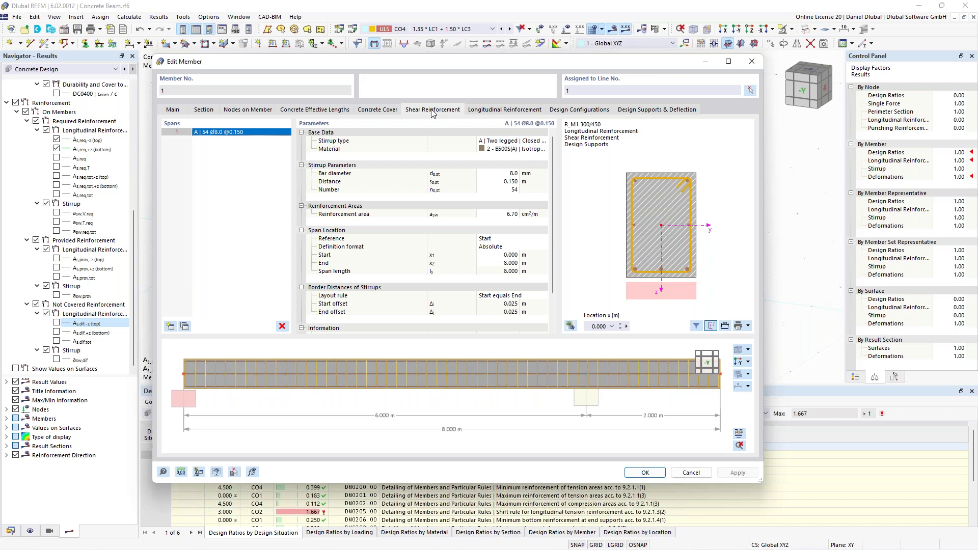
click(215, 132)
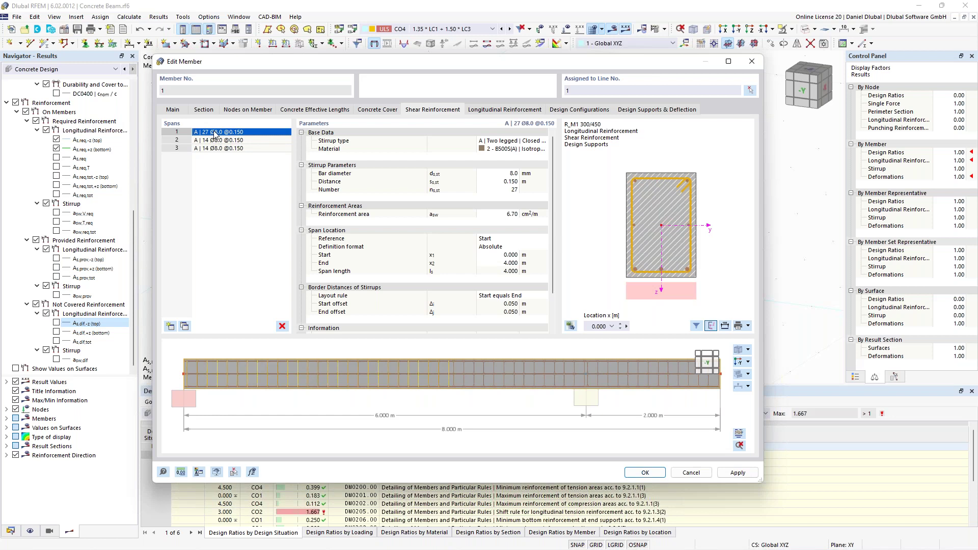
Set the end of the beam's first stirrup span to 5 m.
click(235, 143)
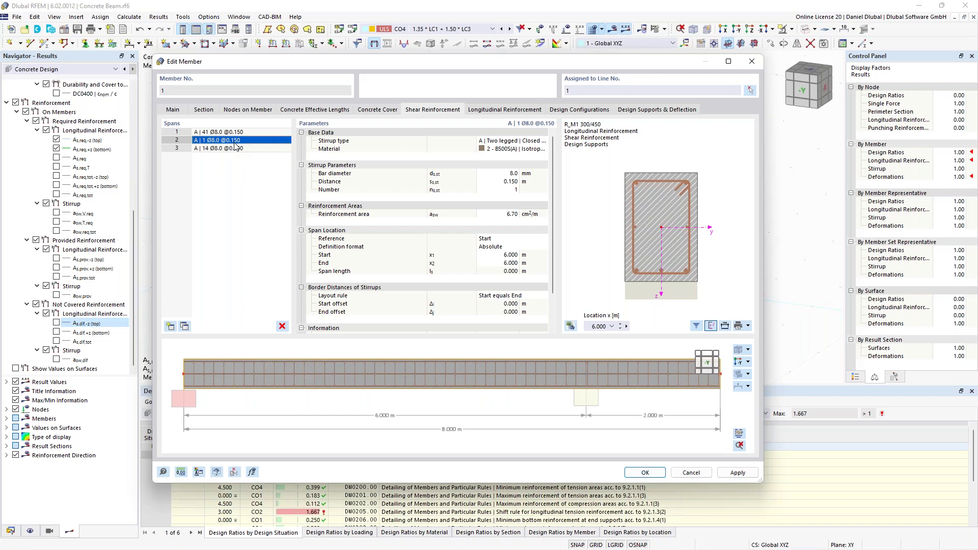
key(Up)
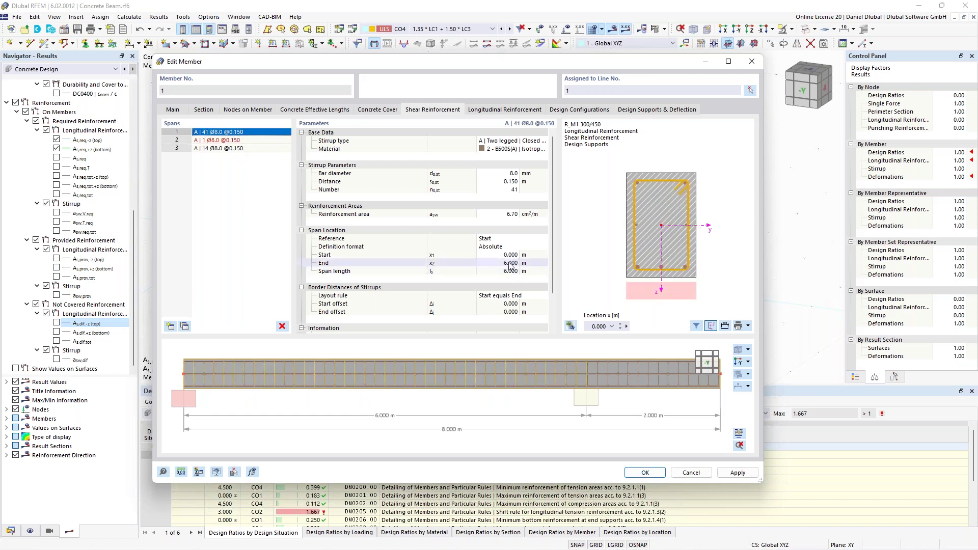
click(510, 262)
text(5)
click(207, 140)
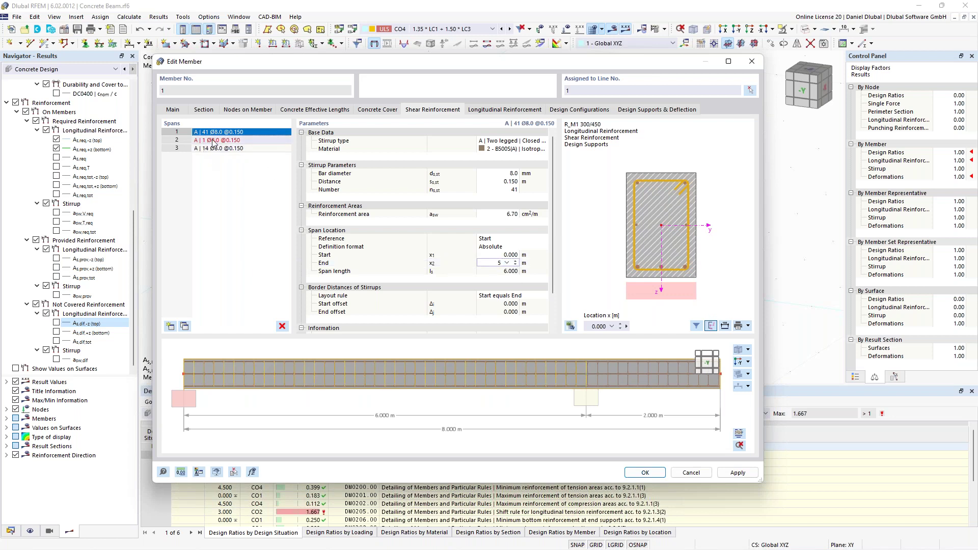
Set the middle stirrup span's end to 7 m and its stirrup distance to 0.1 m.
click(508, 263)
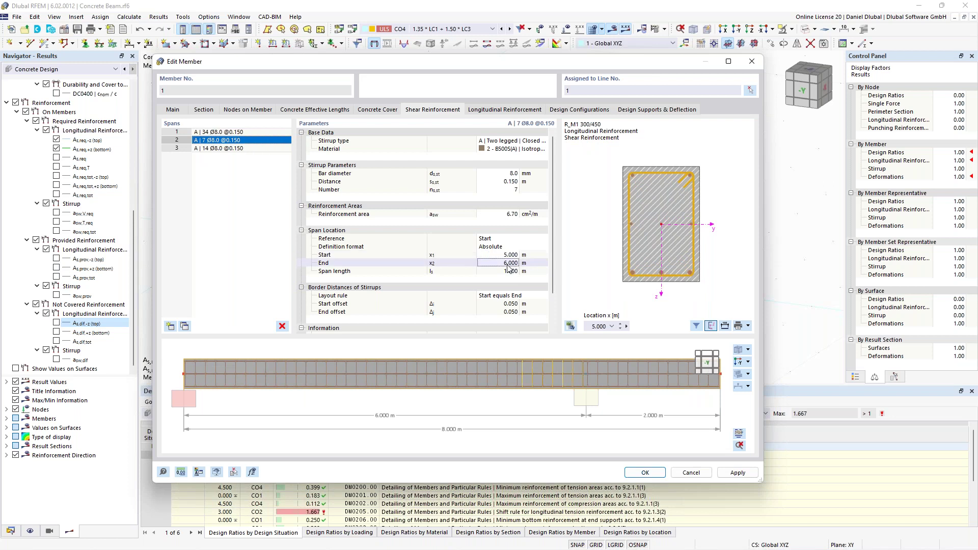
text(7)
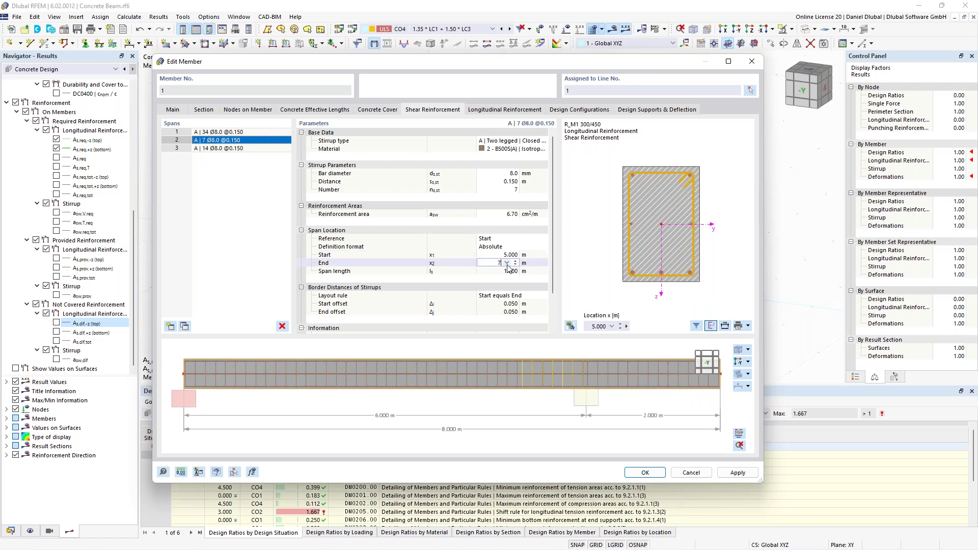
click(503, 182)
text(0,1)
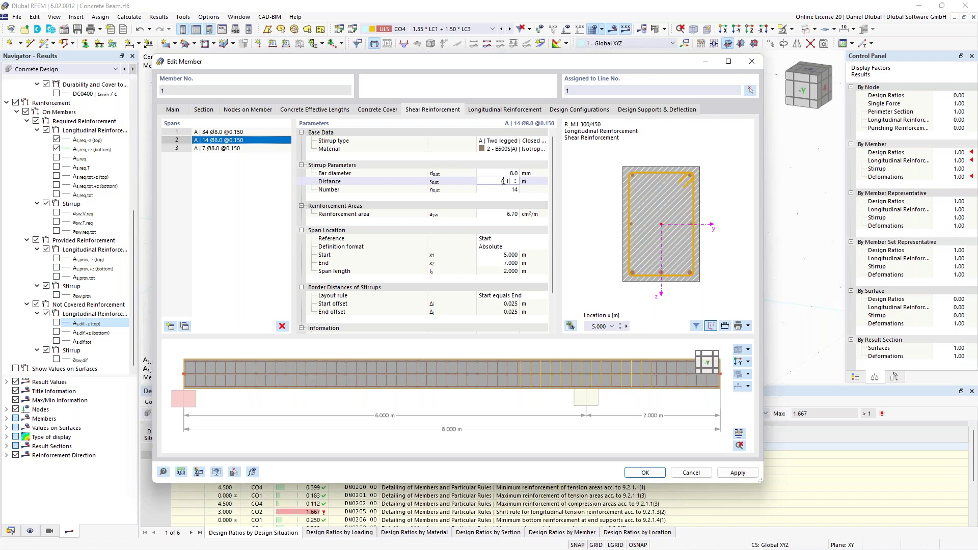
key(Return)
click(218, 148)
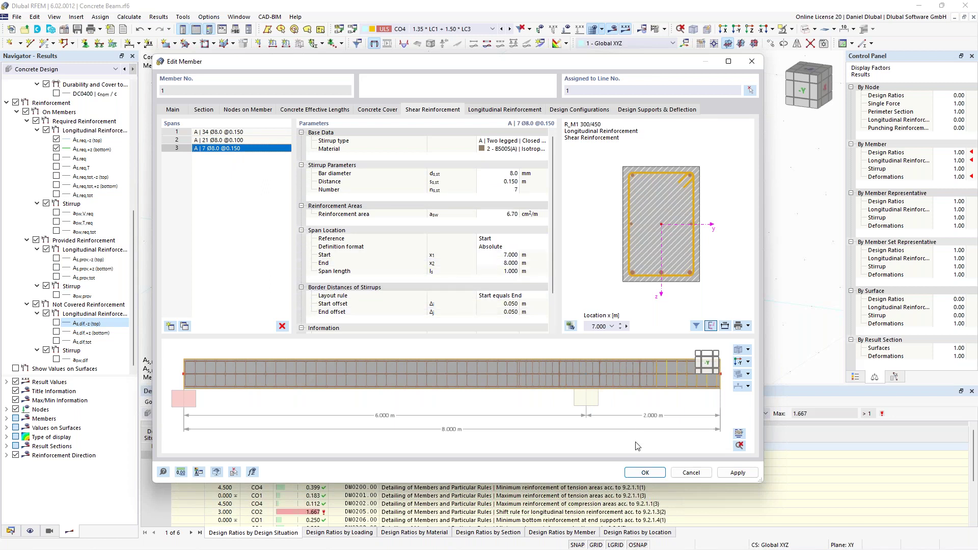
Change the longitudinal reinforcement to a 14 mm top bar diameter and five bottom bars of 20 mm diameter.
click(514, 111)
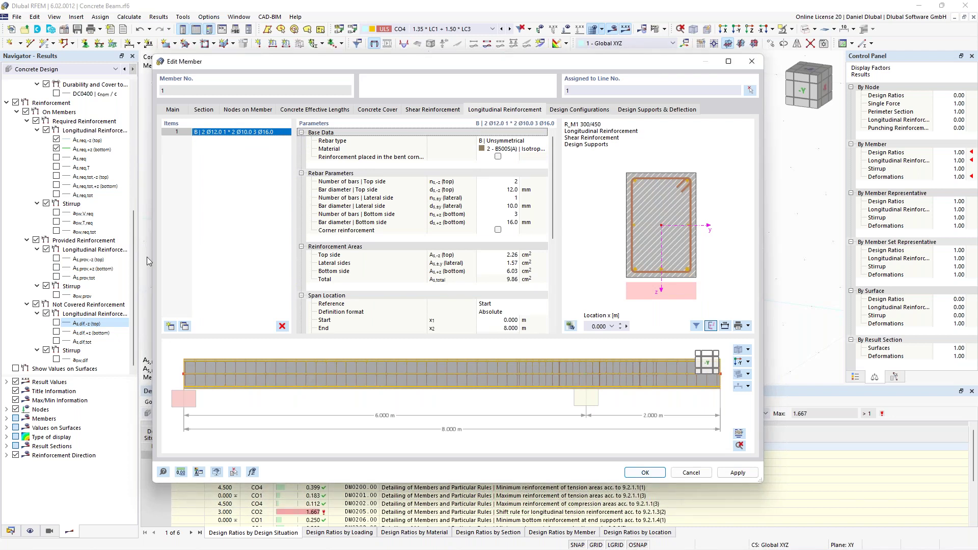
click(504, 190)
text(14)
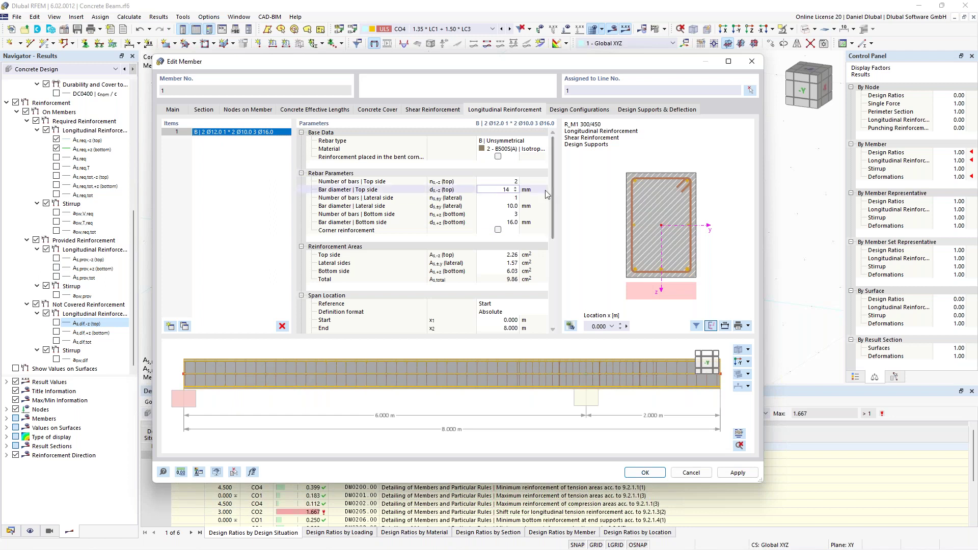
click(514, 223)
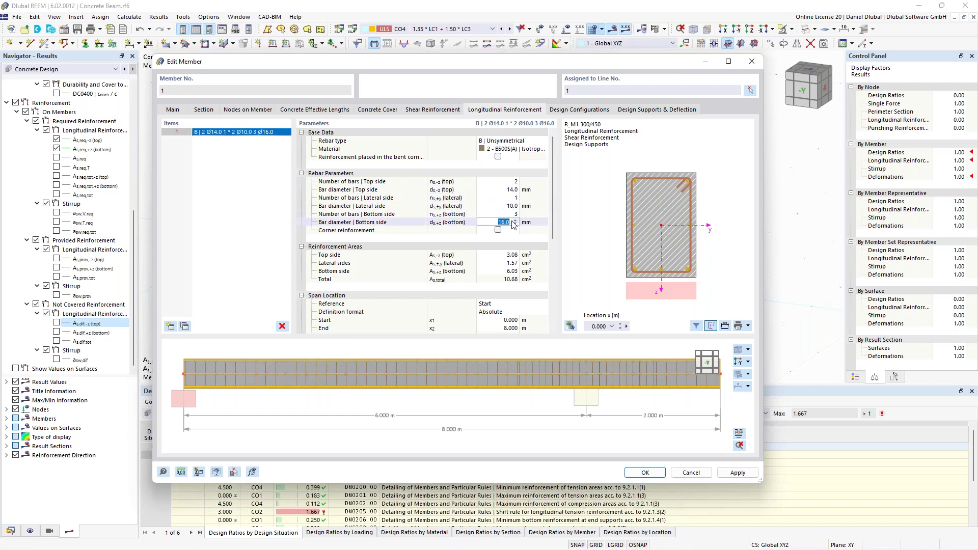
text(20)
click(515, 214)
text(5)
click(517, 205)
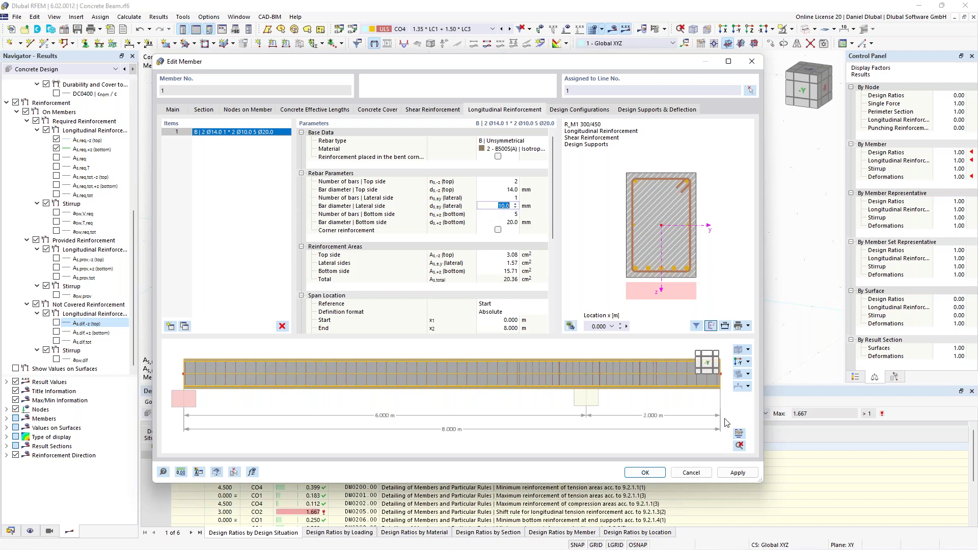
click(739, 433)
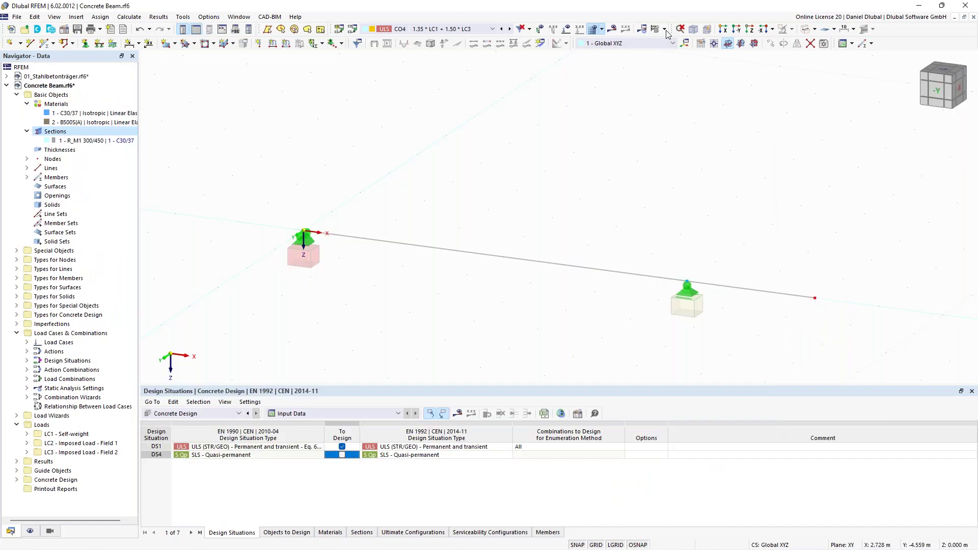
Rerun the concrete design for the beam and review the design ratios on members from the first check.
click(665, 31)
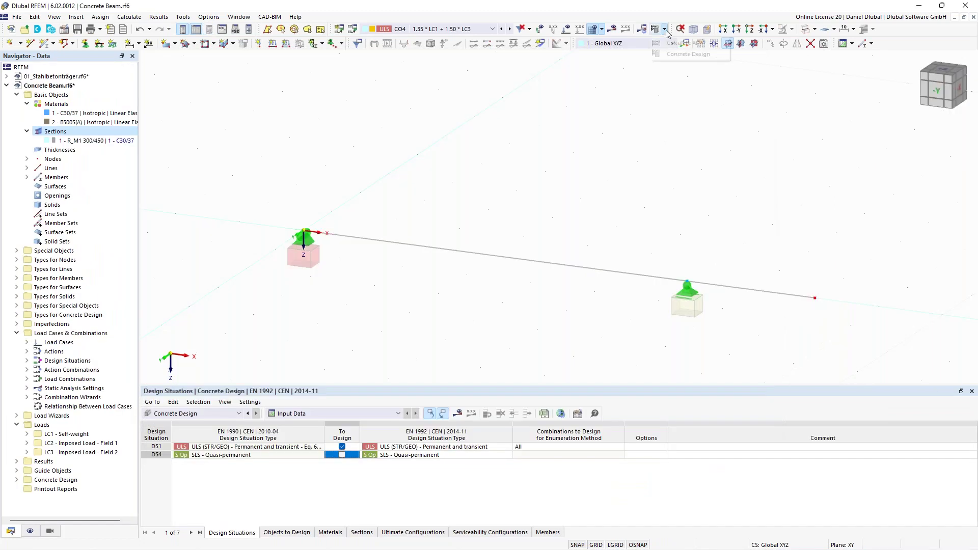
click(673, 43)
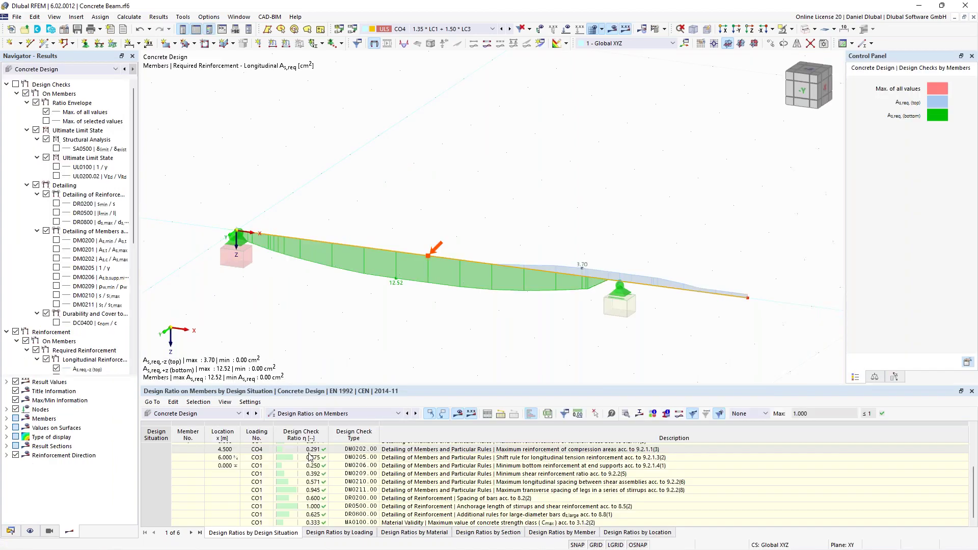
scroll(385, 472, up, 3)
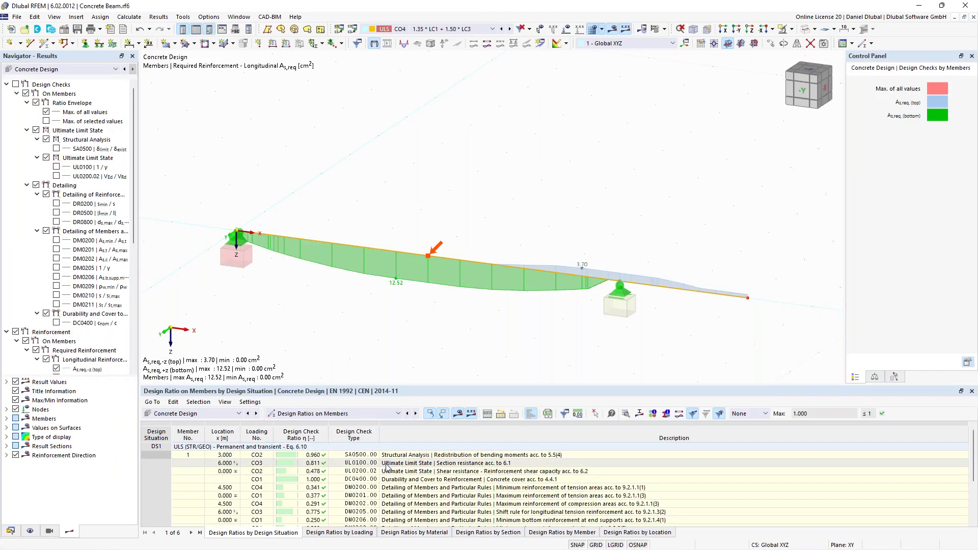
Examine the design check details for CO3 at x = 6.000 m, including the section resistance and the UL0200.02 shear resistance formulas.
click(439, 413)
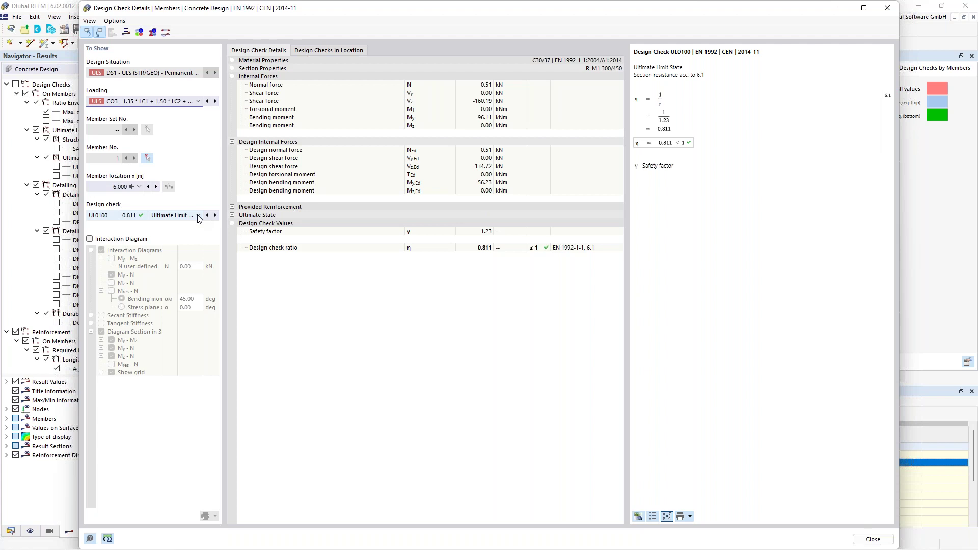
scroll(199, 218, down, 1)
drag(704, 51, 769, 53)
drag(649, 76, 756, 75)
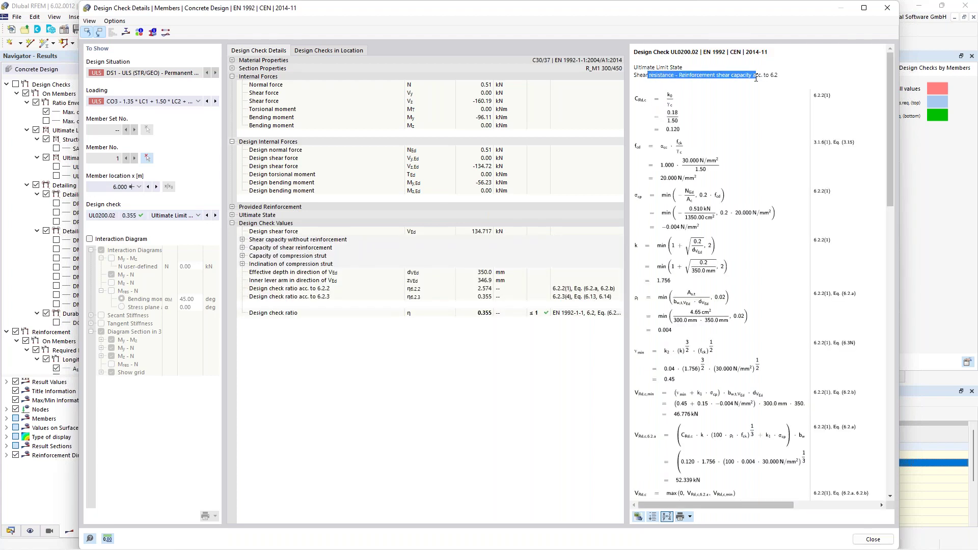
click(783, 83)
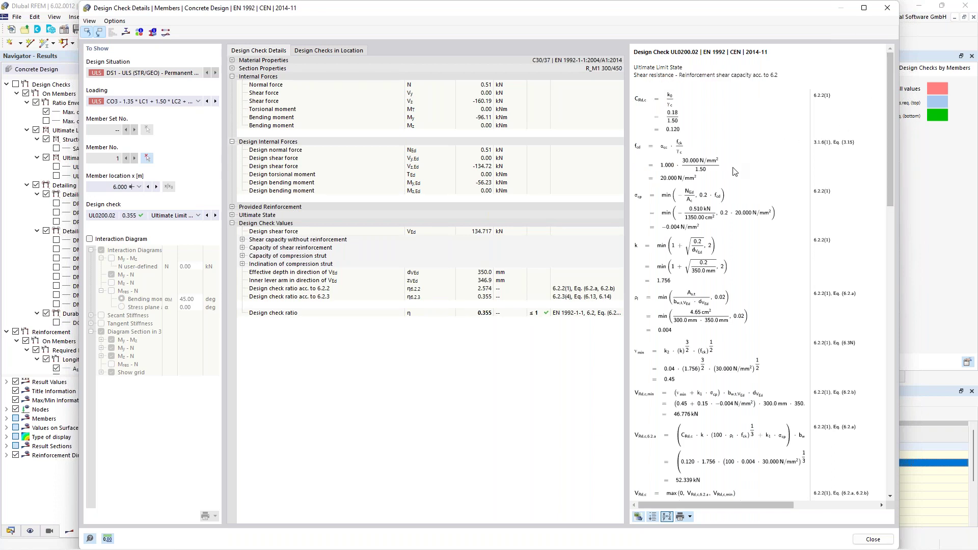
scroll(735, 171, down, 2)
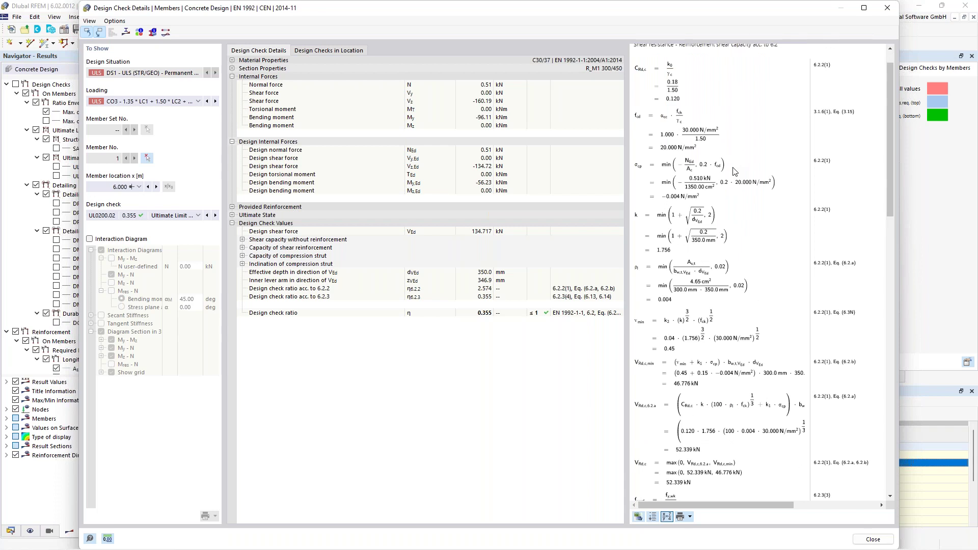
scroll(734, 171, down, 5)
drag(888, 174, 887, 81)
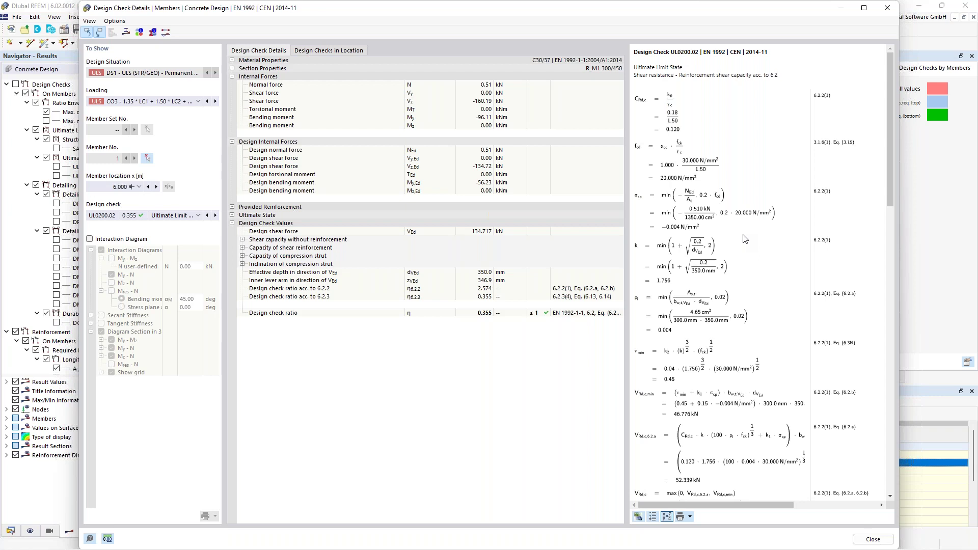
key(Escape)
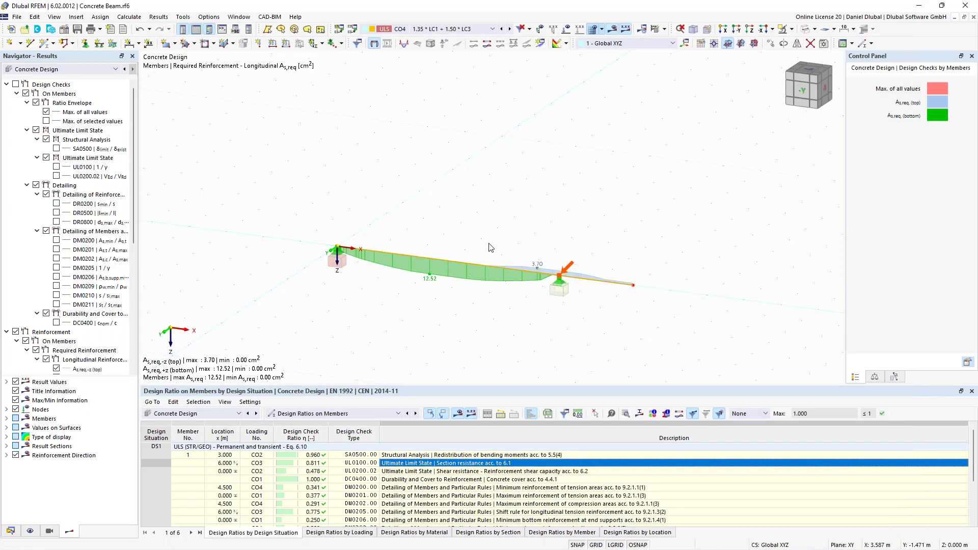
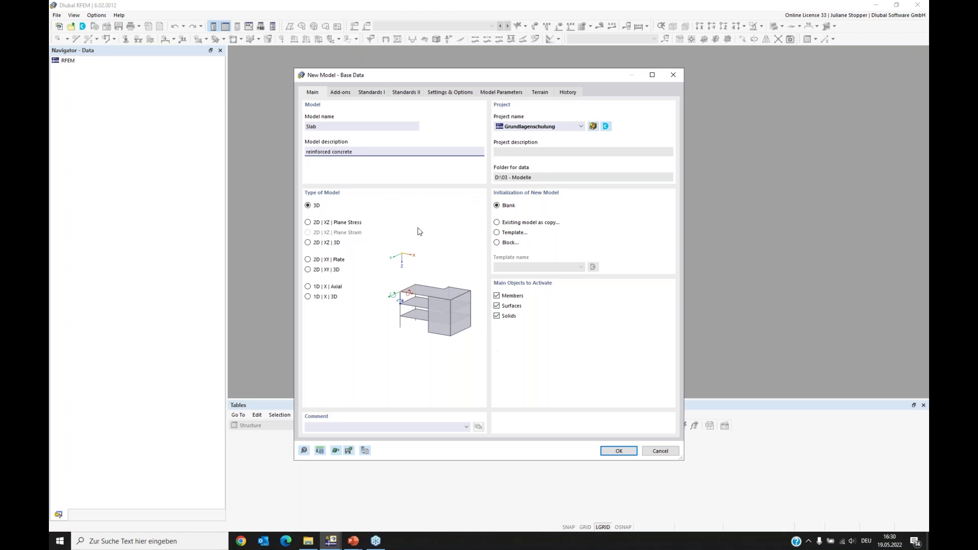
Review the add-ons and standards of the new Slab model, and create it by overwriting the existing model.
click(341, 93)
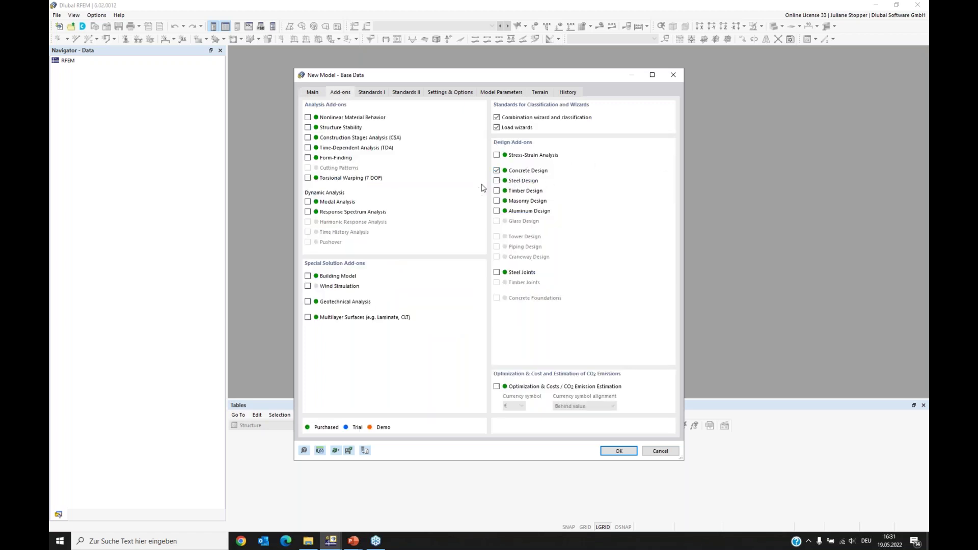
click(373, 94)
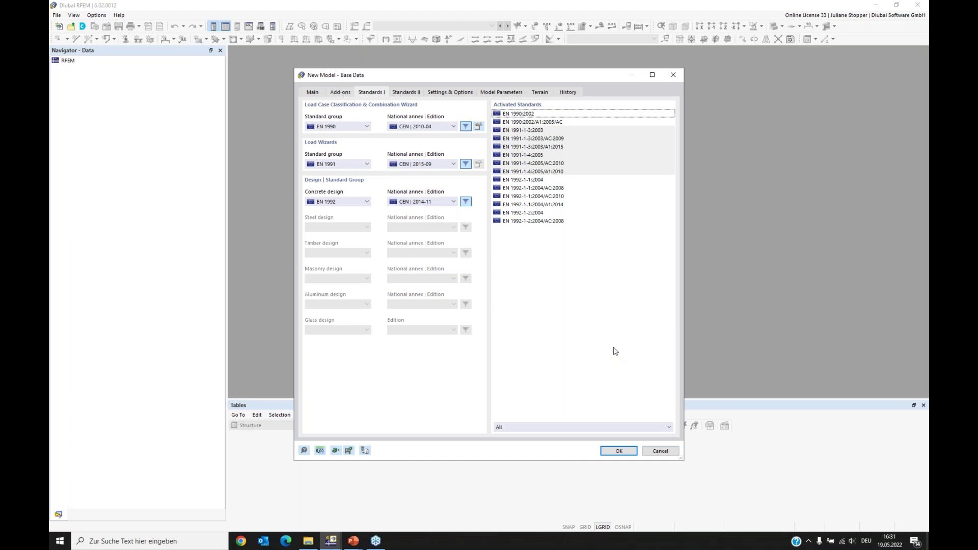
click(619, 451)
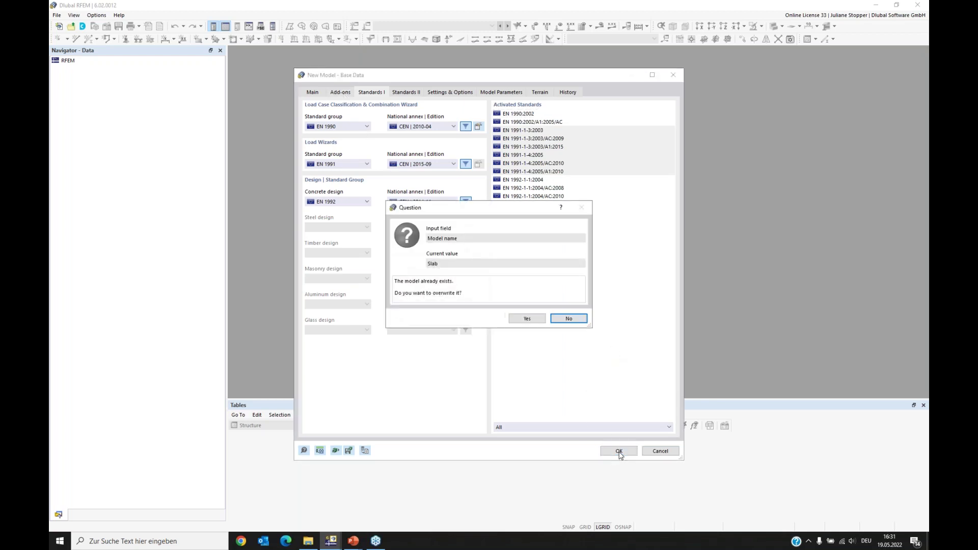
click(526, 319)
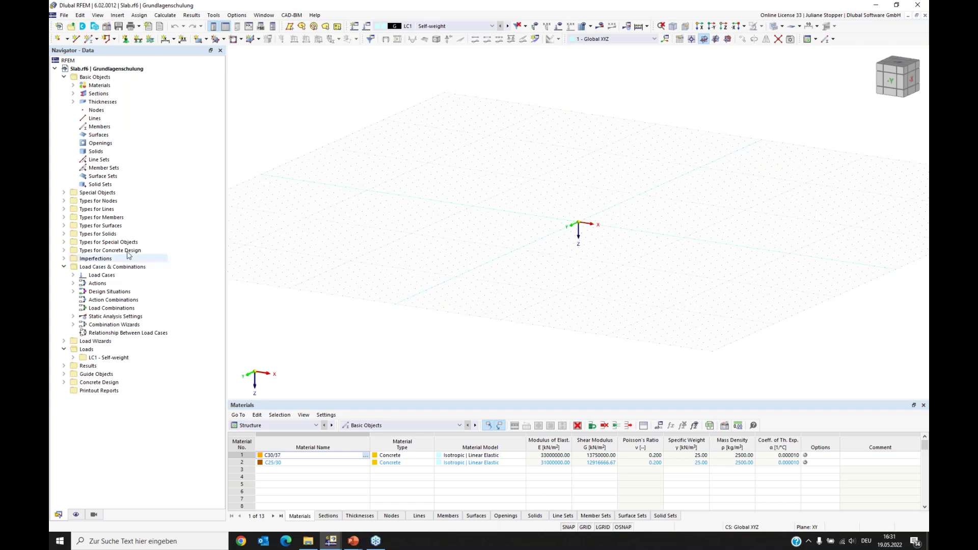
Collapse the load folders in the navigator and start a new background layer under Guide Objects.
click(64, 267)
click(63, 283)
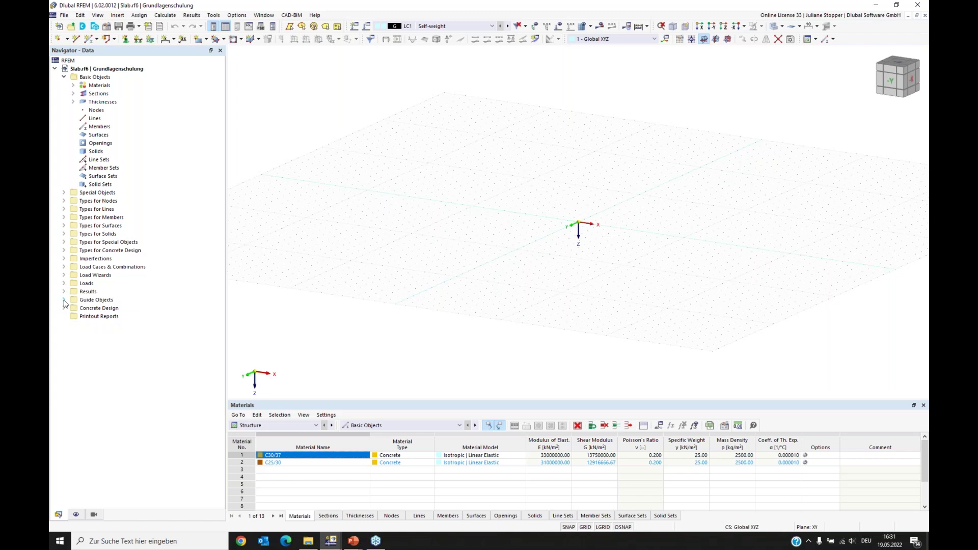
click(64, 300)
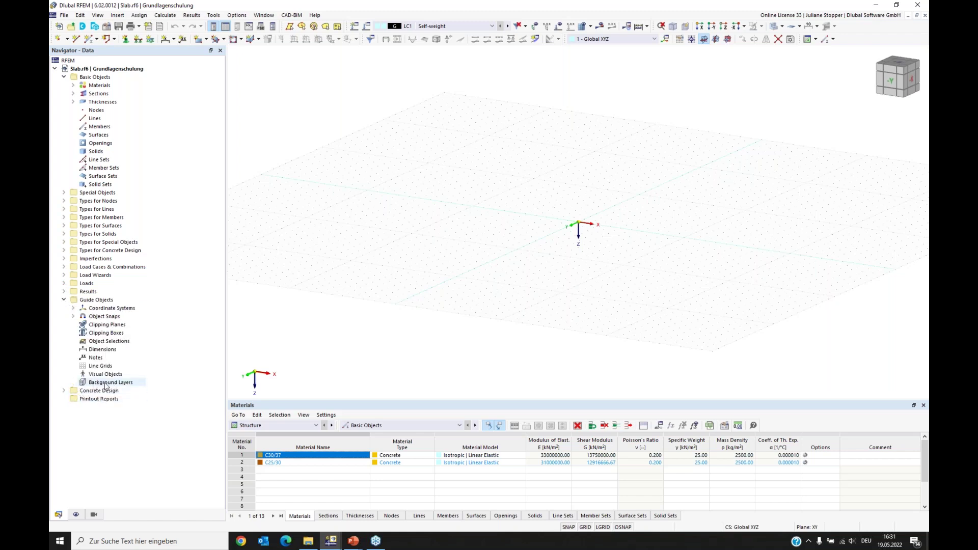
right_click(105, 383)
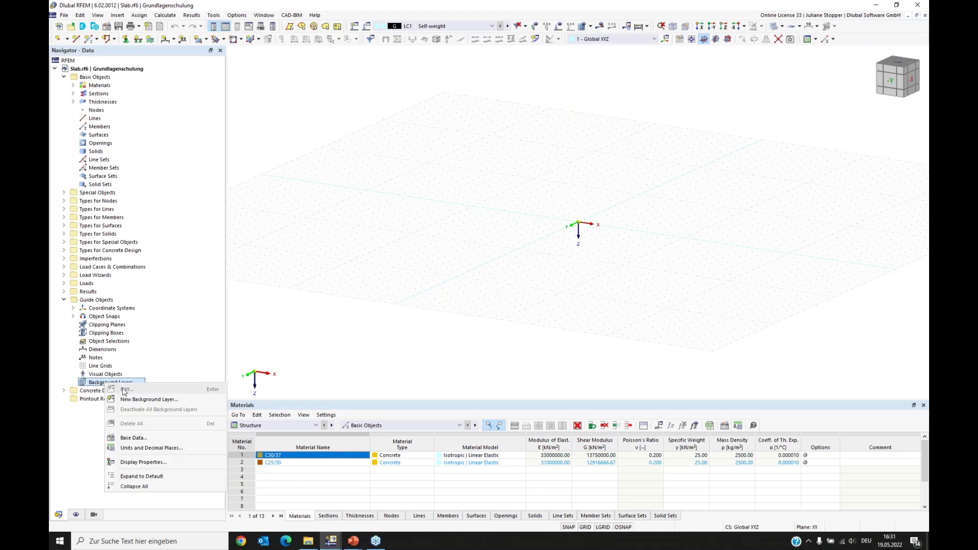
click(132, 401)
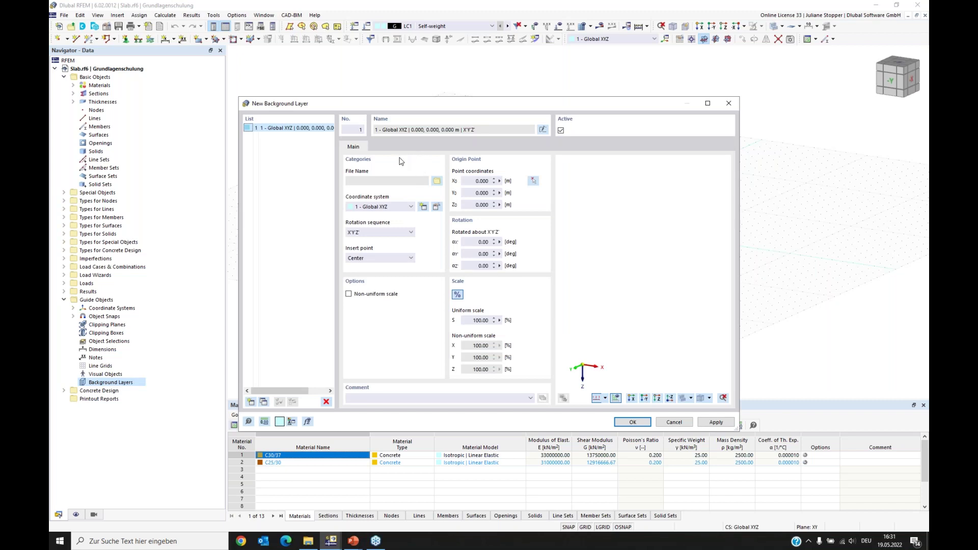
Load Ground-plan.dxf from the EN subfolder of the Stahlbetonbemessung student training folder into the background layer.
click(437, 181)
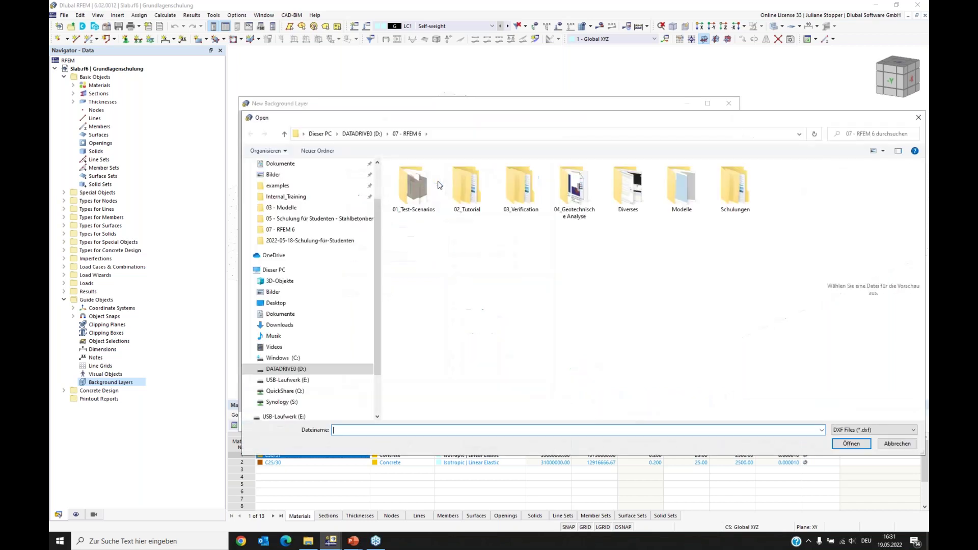
click(305, 223)
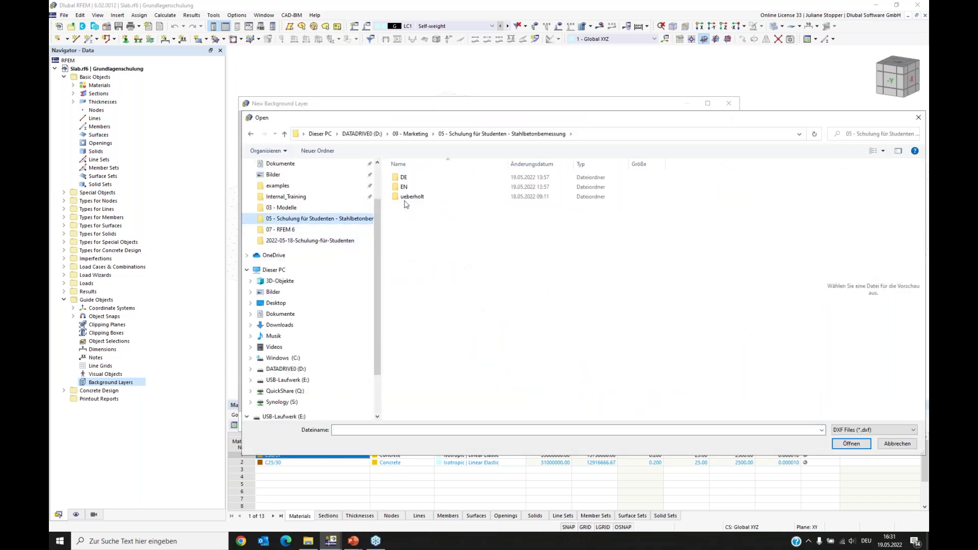
double_click(405, 190)
click(433, 177)
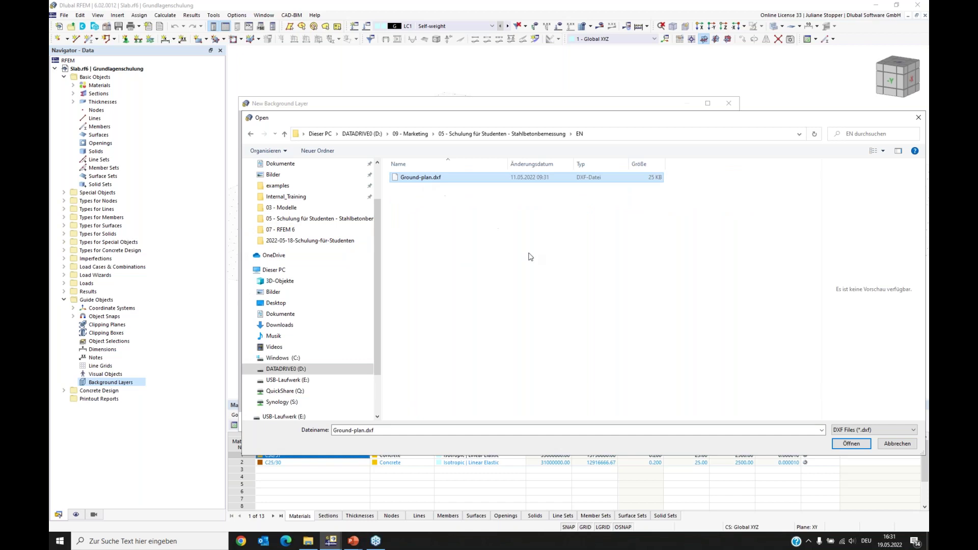
click(851, 444)
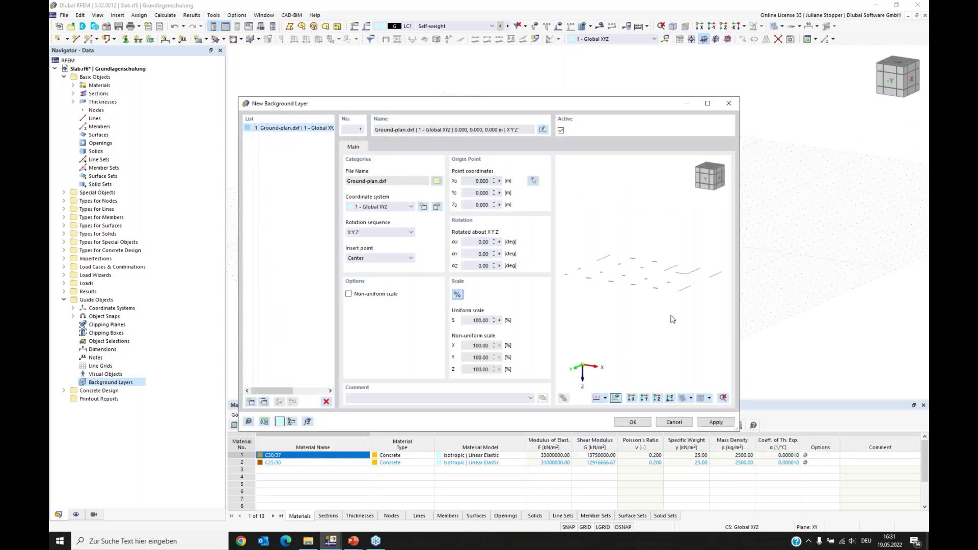
click(657, 398)
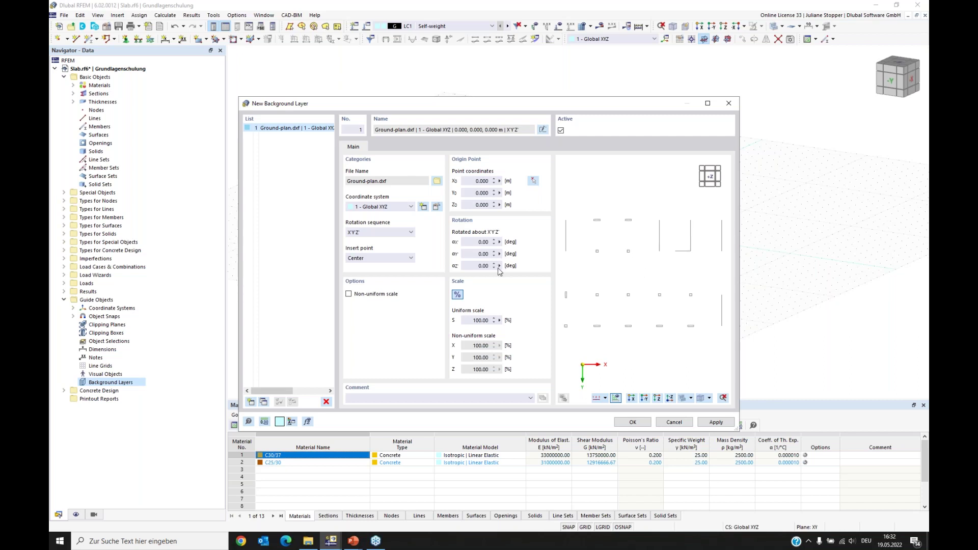
Rotate the Ground-plan.dxf background layer 180° about the Y-axis and create the layer.
click(467, 253)
click(483, 265)
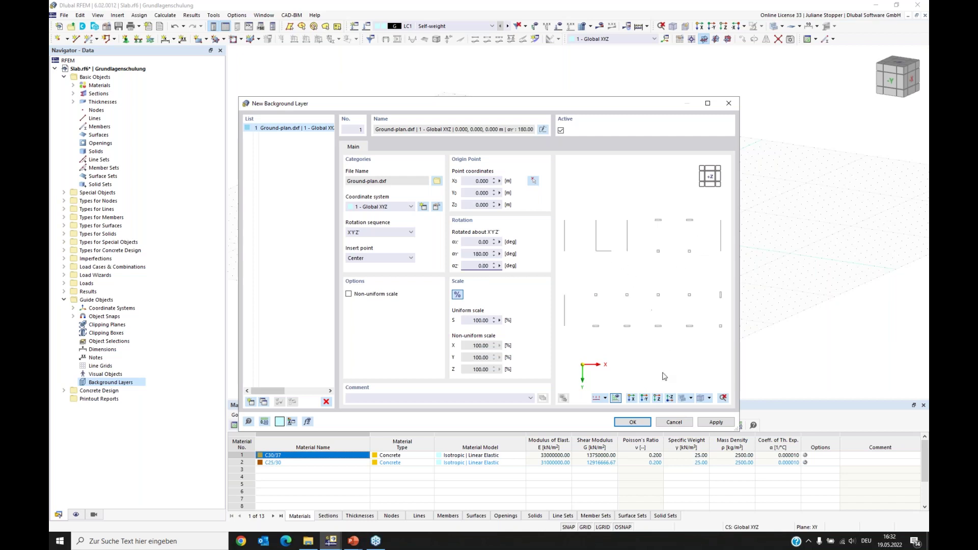
click(633, 422)
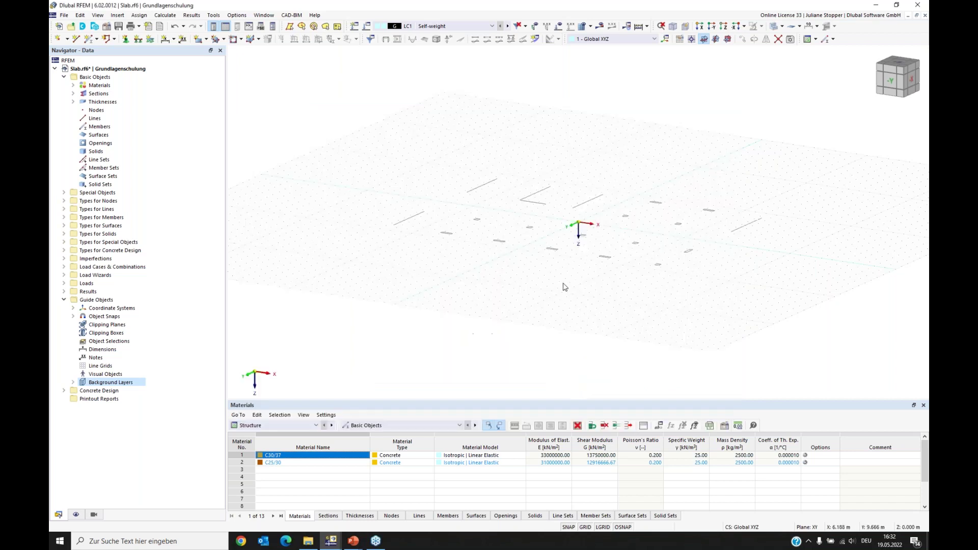
In plan view along Z, draw single lines along the ground plan's upper and left outer edges from corner to corner.
click(725, 28)
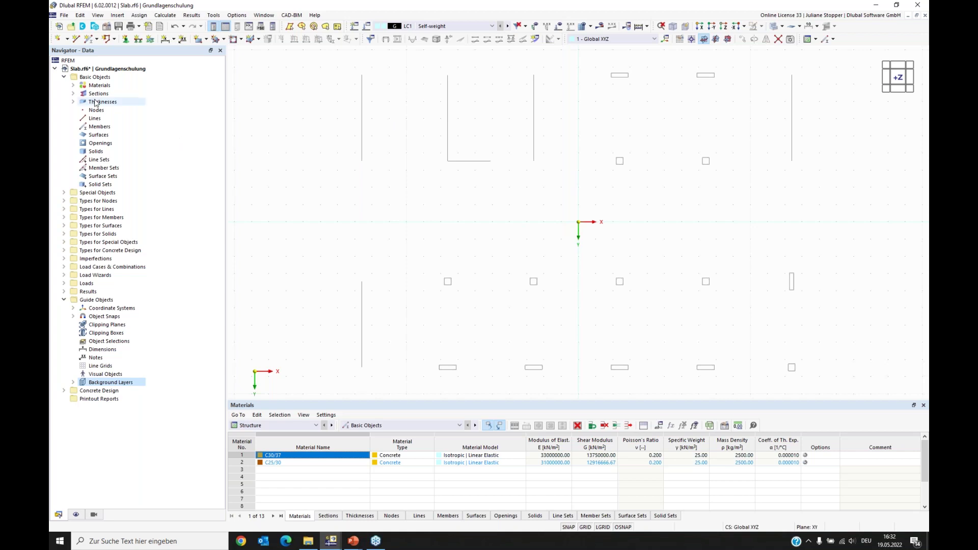
click(76, 40)
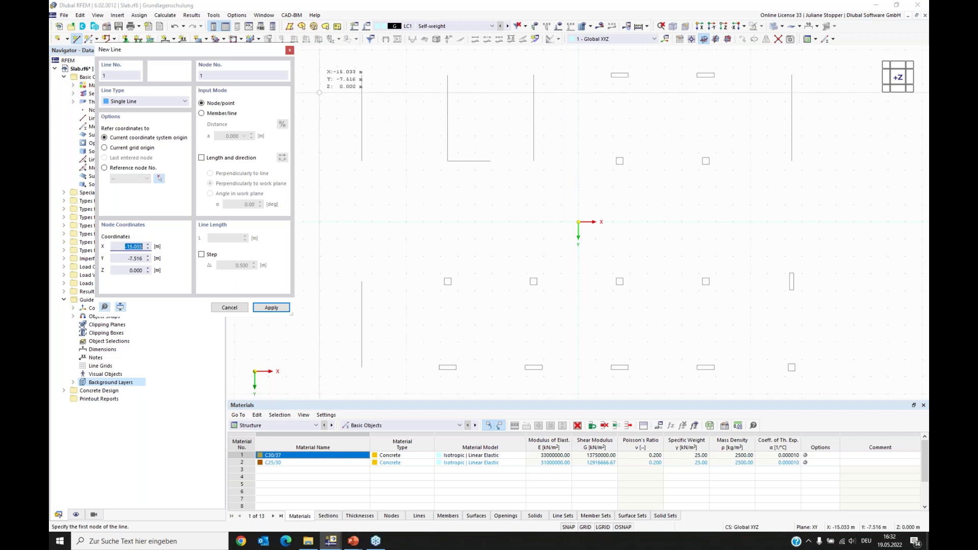
click(362, 76)
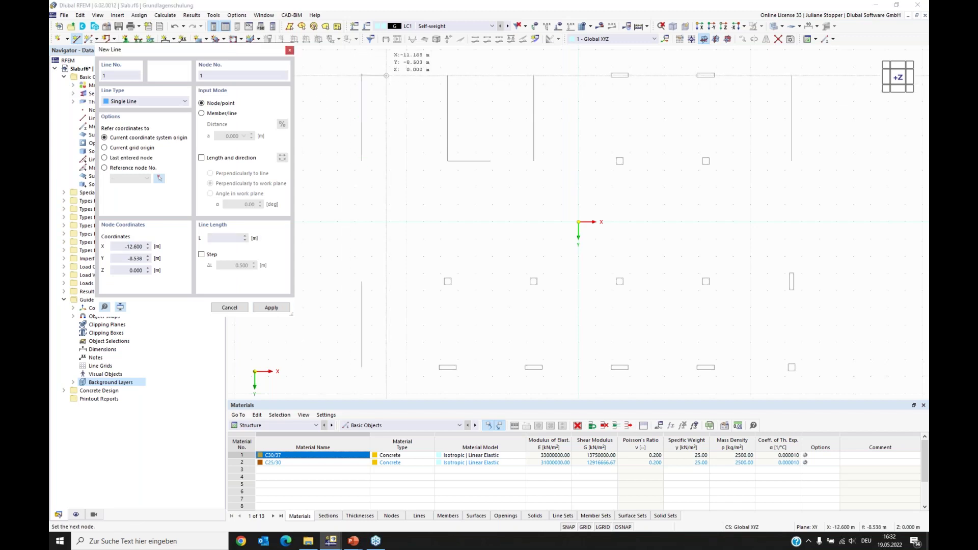
click(790, 75)
right_click(852, 135)
click(361, 75)
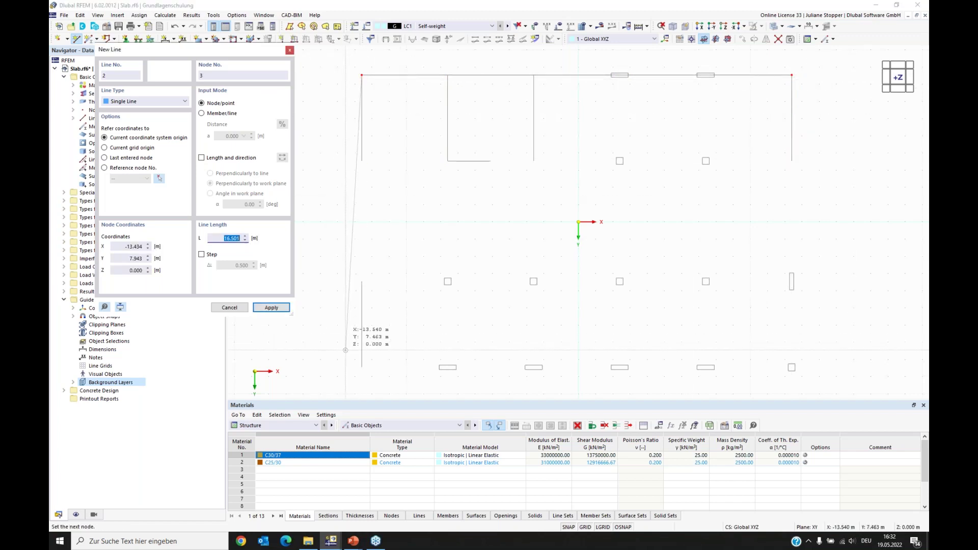
click(362, 367)
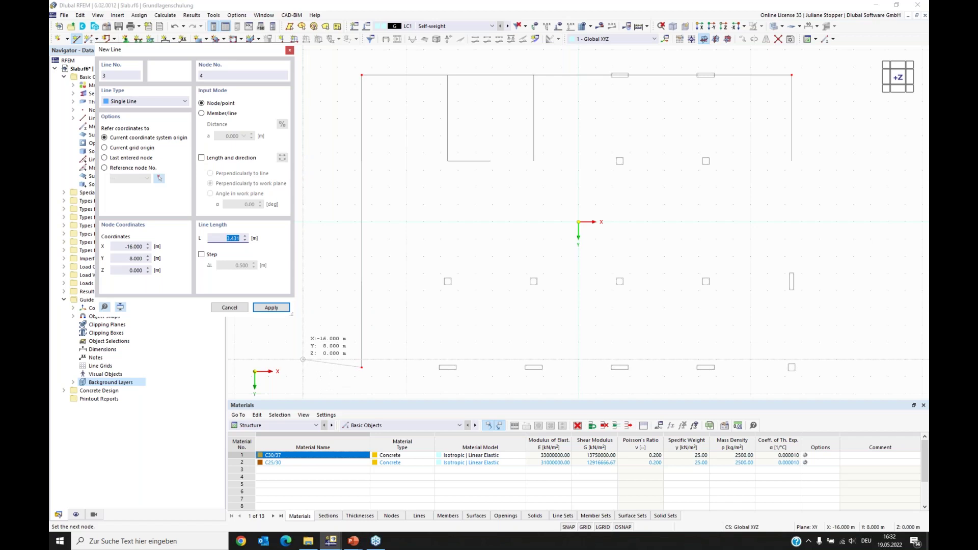
key(Escape)
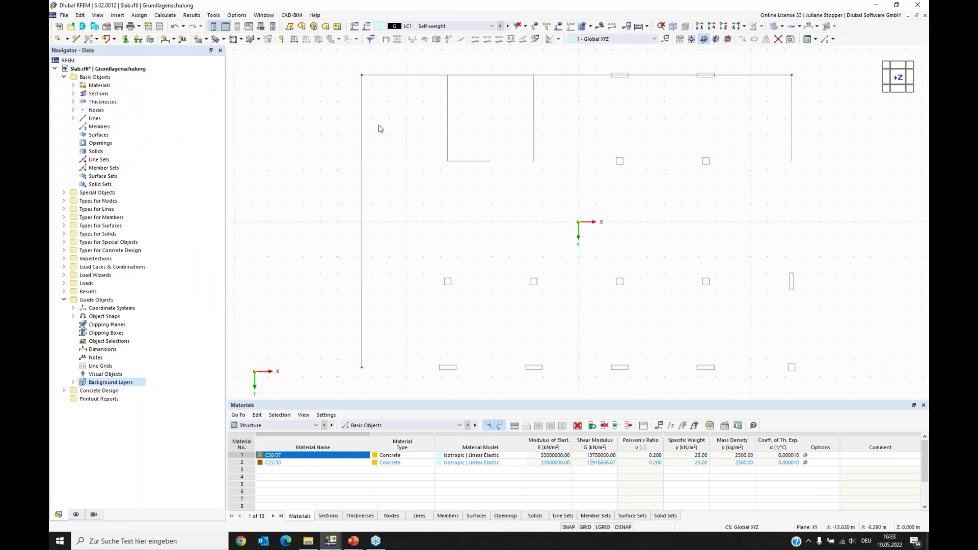
Copy the upper edge line to the ground plan's lower edge and the left edge line to its right edge.
click(577, 82)
click(577, 79)
drag(577, 79, 365, 372)
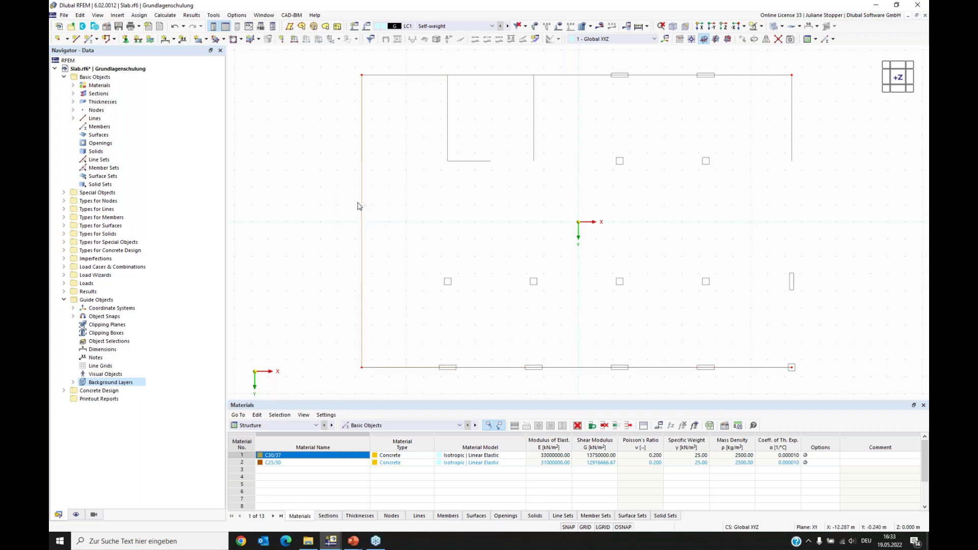
drag(364, 164, 792, 79)
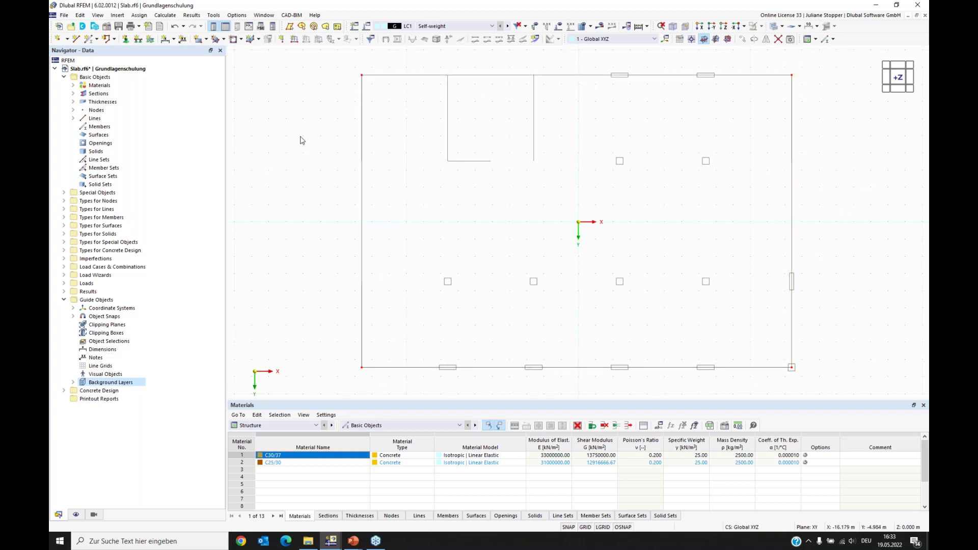
Draw connected lines along the inner walls near the upper edge, closing the wall gap to form a rectangle with the outer edge.
click(75, 39)
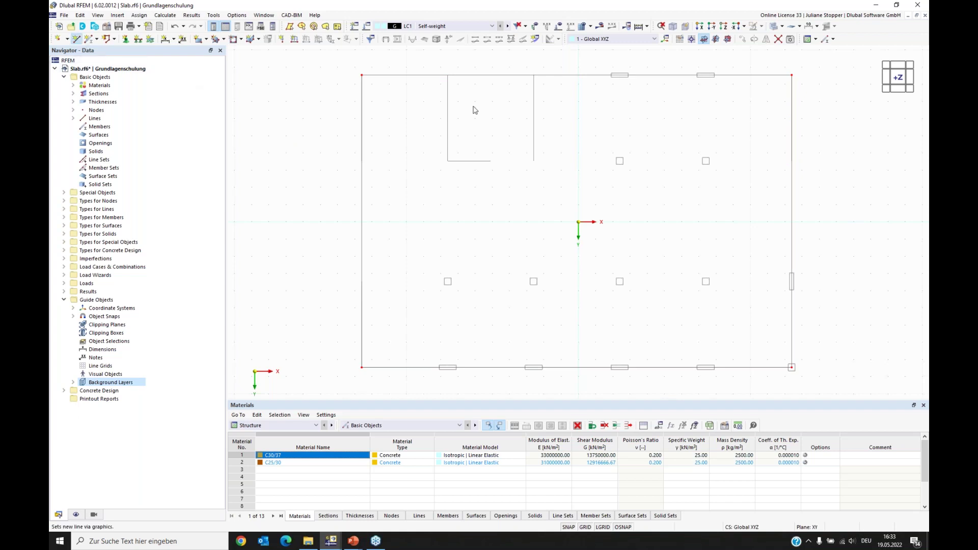
click(446, 76)
click(447, 161)
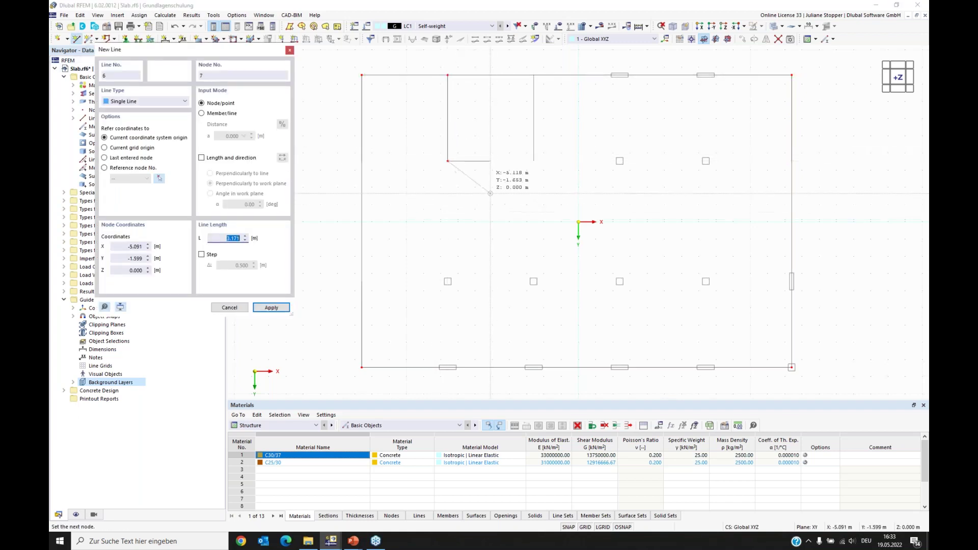
click(491, 161)
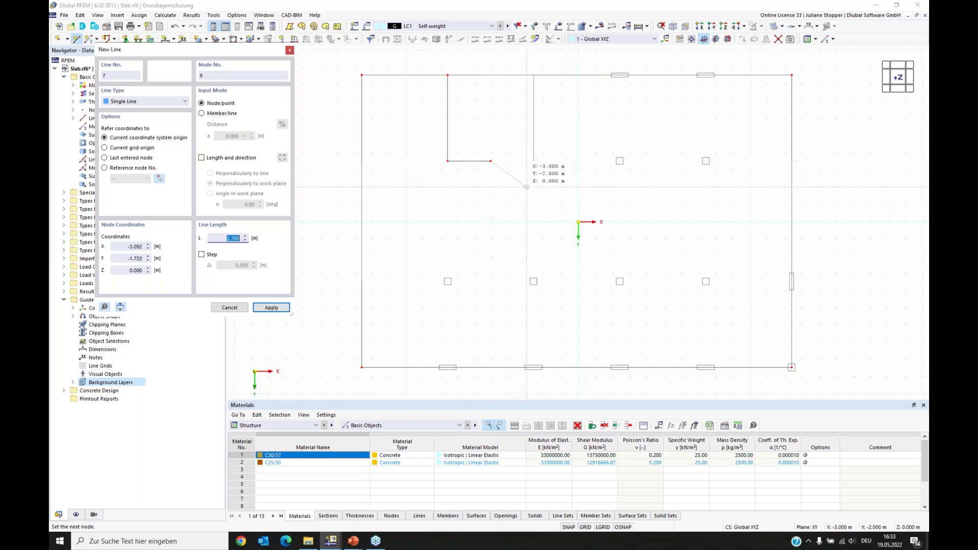
click(533, 161)
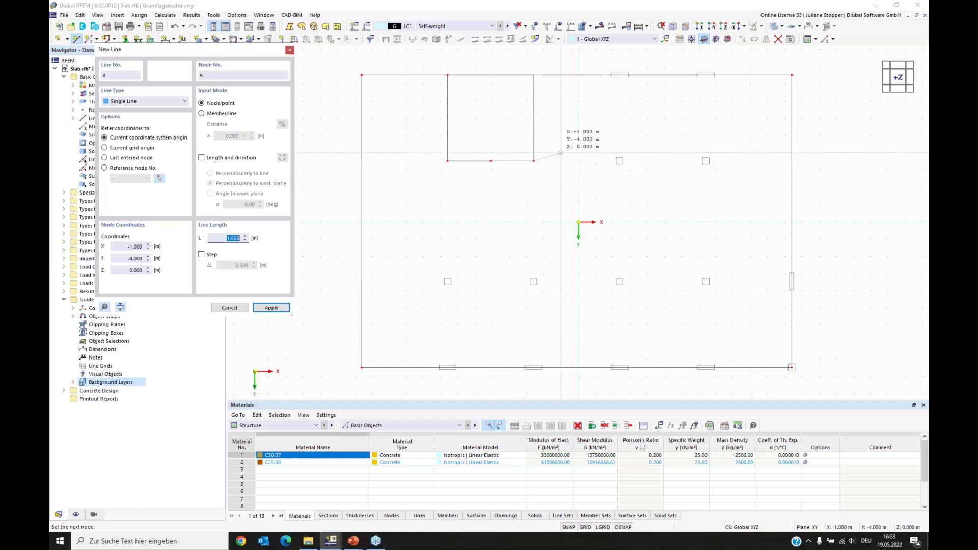
click(533, 75)
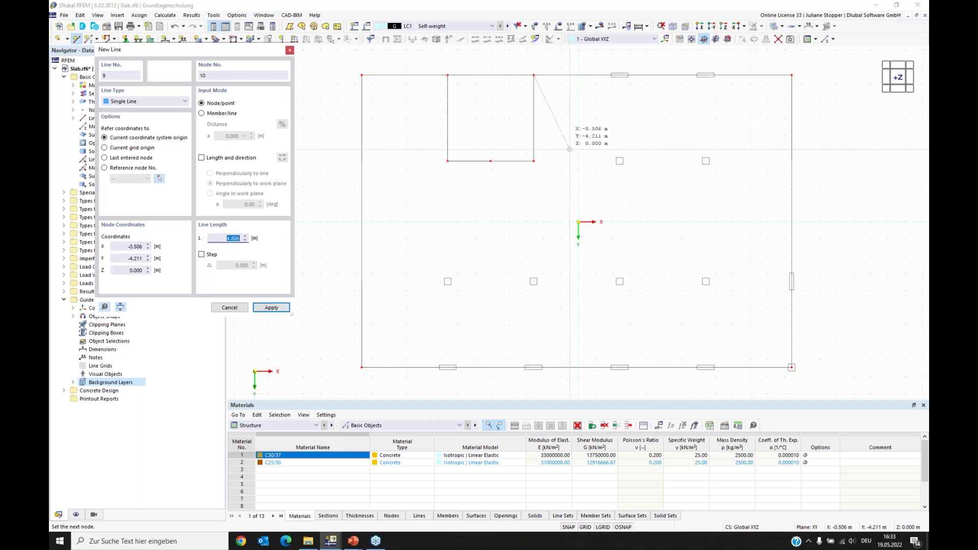
click(289, 50)
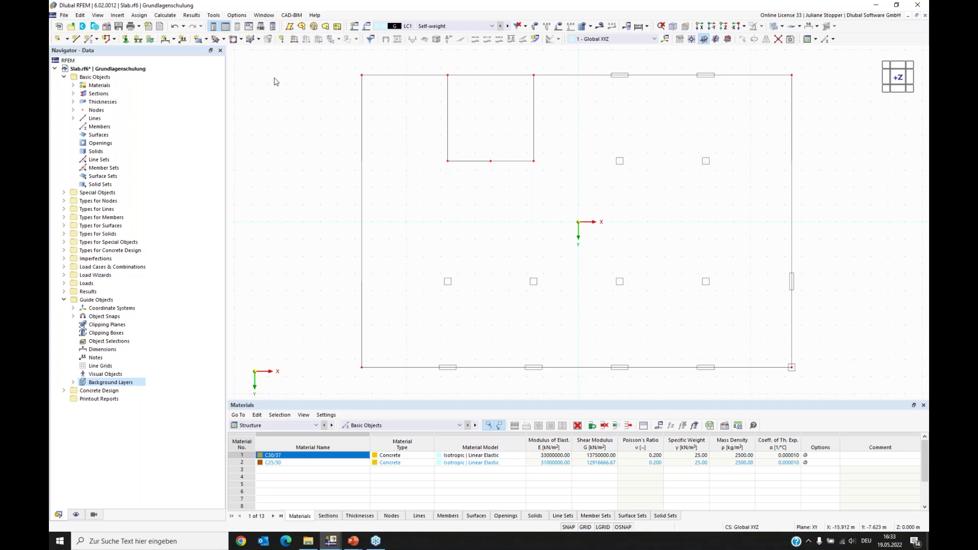
Place nodes on the upper edge line at the left ends of the two rectangular column outlines.
click(58, 39)
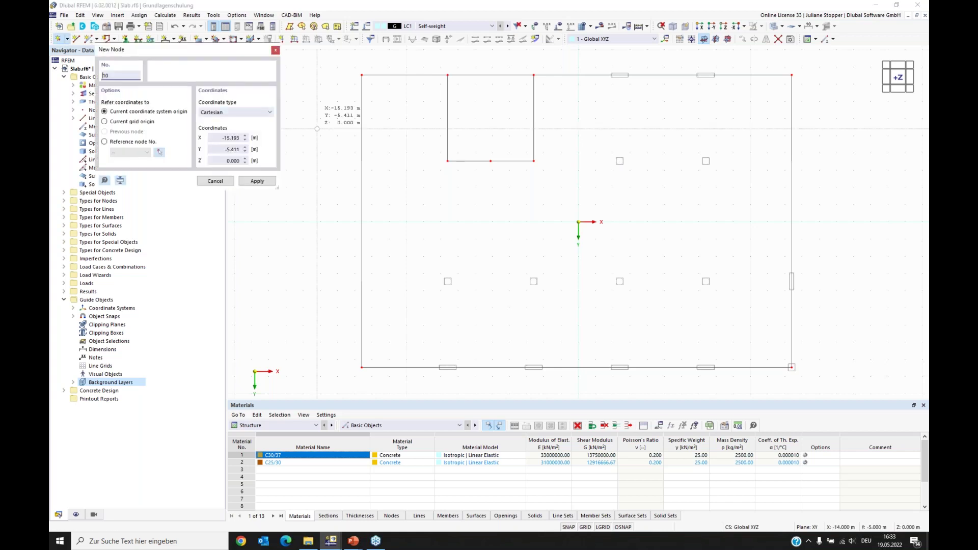
scroll(631, 147, up, 3)
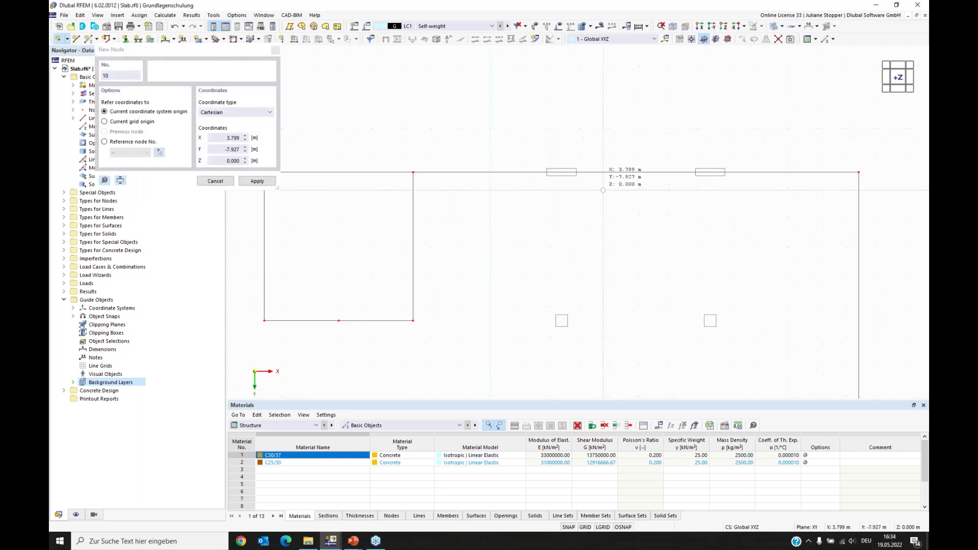
scroll(611, 184, up, 2)
scroll(529, 164, up, 2)
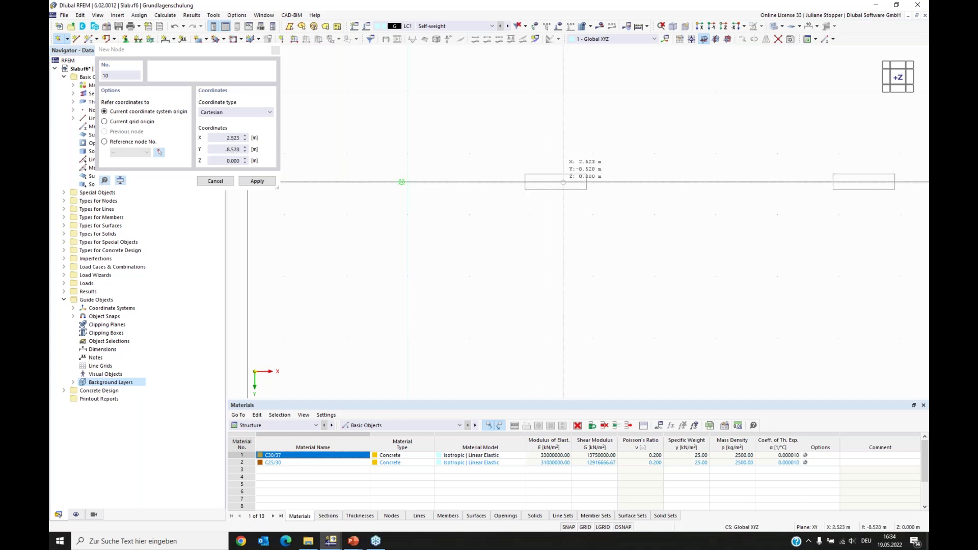
click(524, 182)
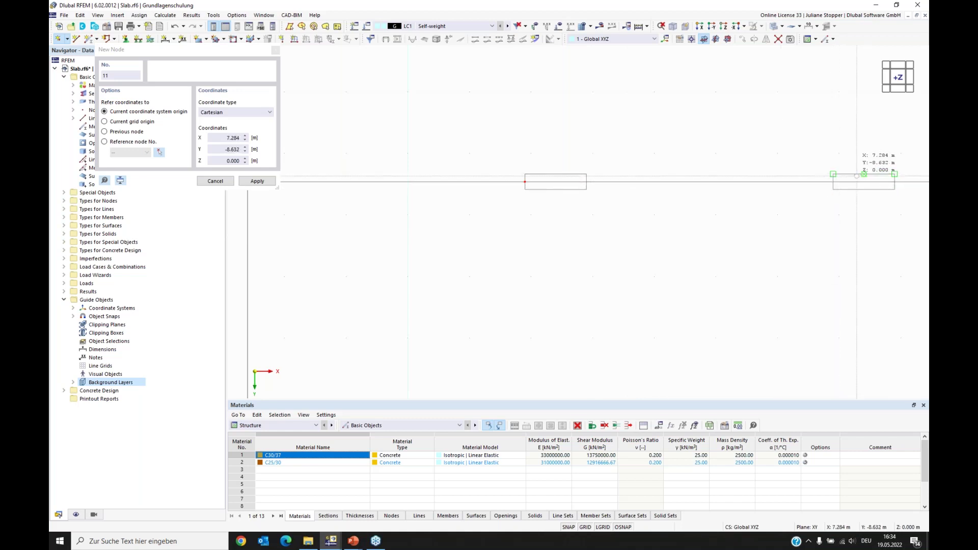
click(832, 182)
key(Escape)
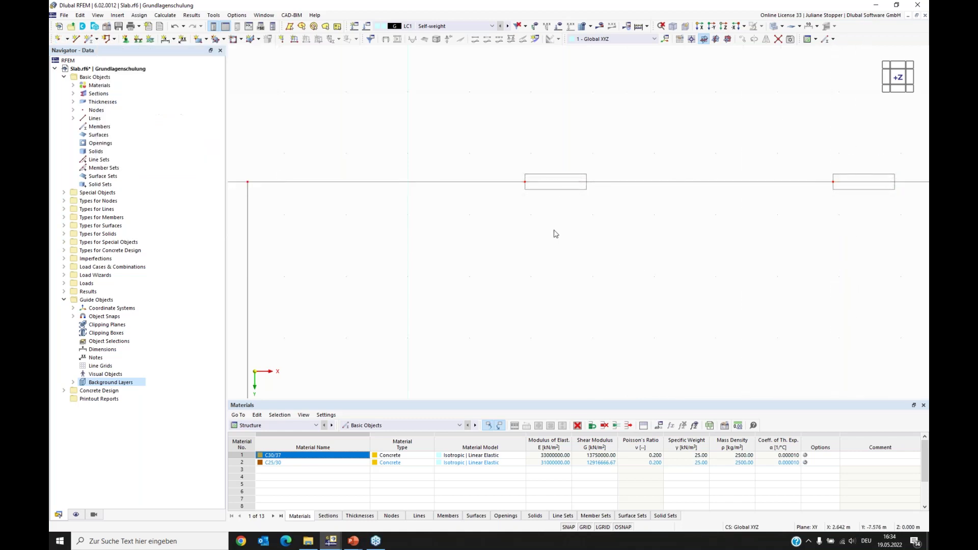
Set the X coordinates of the two new upper edge nodes to 2.4 m and 7.4 m, centring them in the column outlines.
double_click(532, 268)
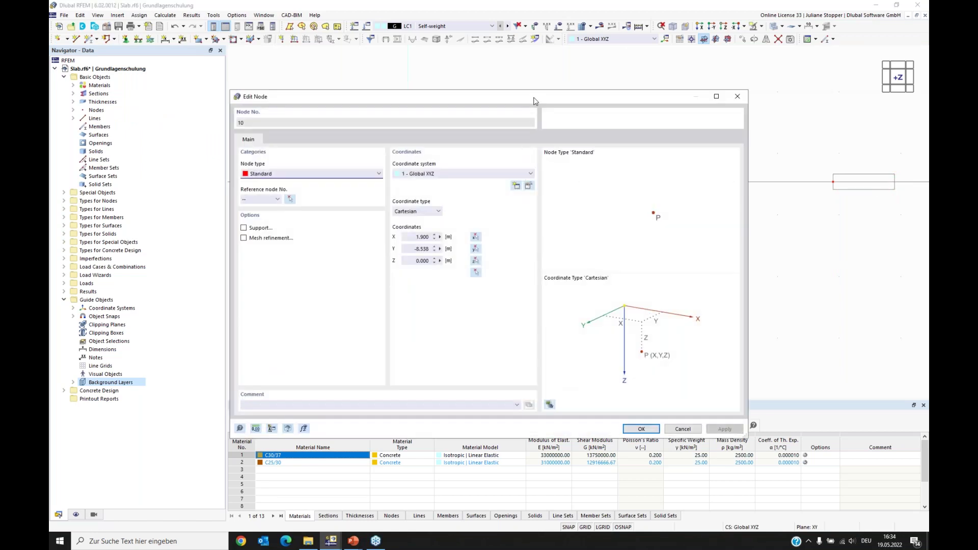
drag(537, 109, 590, 206)
drag(469, 340, 477, 340)
text(2,4)
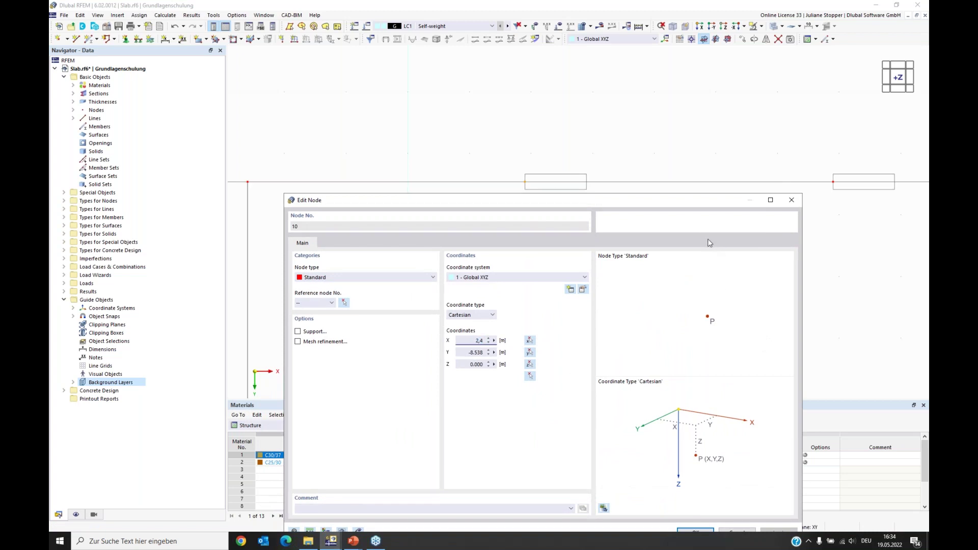
key(Return)
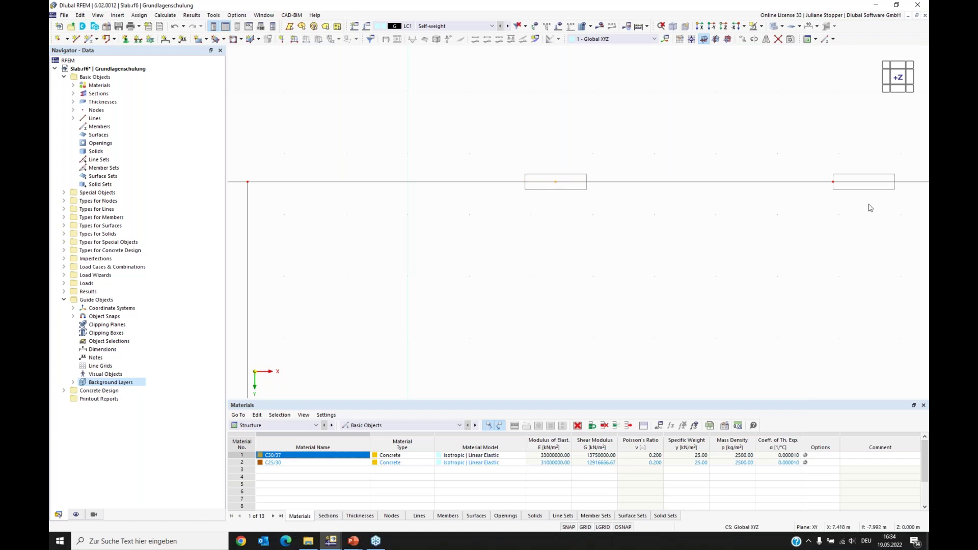
double_click(833, 184)
double_click(463, 341)
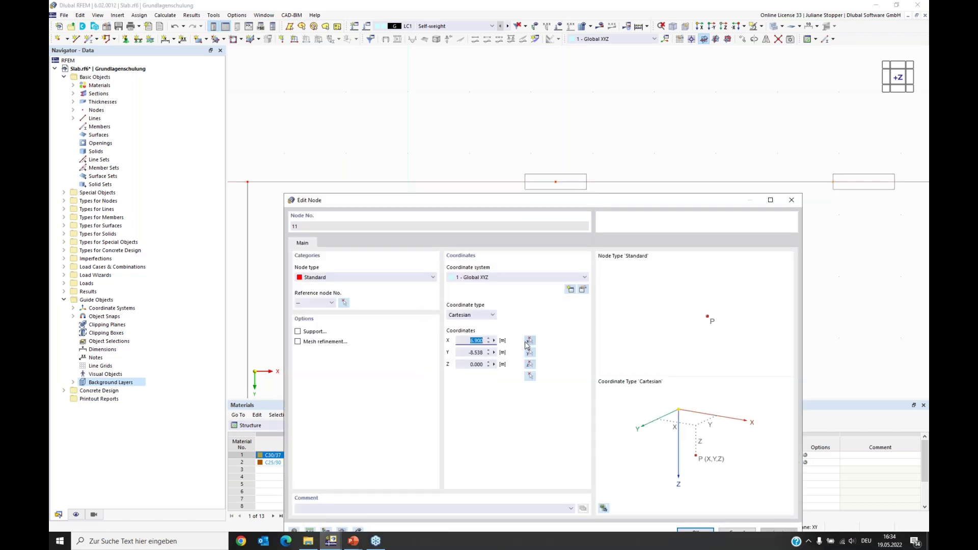
text(7,4)
key(Return)
Copy the six upper edge nodes down to the first interior column row, using the left outer corner and wall end as reference points.
scroll(544, 165, down, 4)
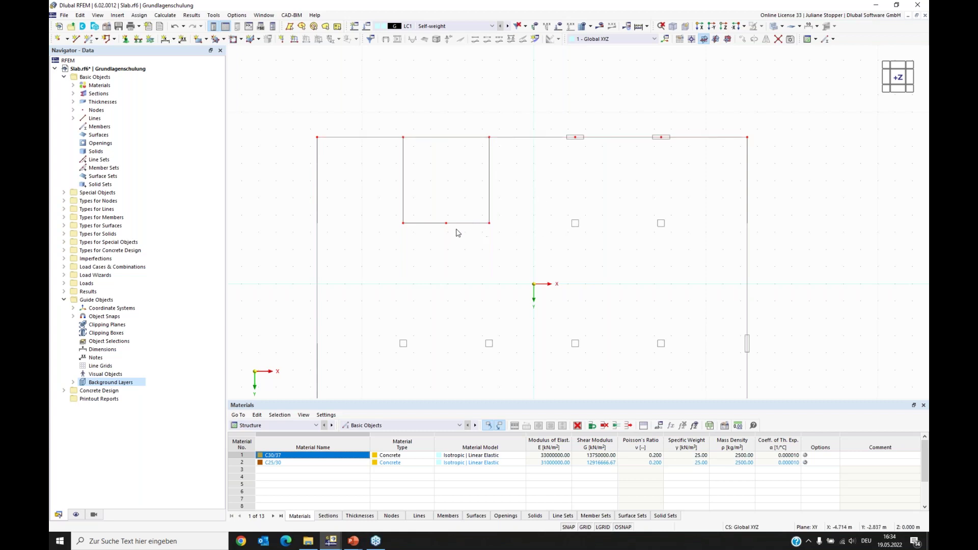
middle_drag(434, 320, 363, 124)
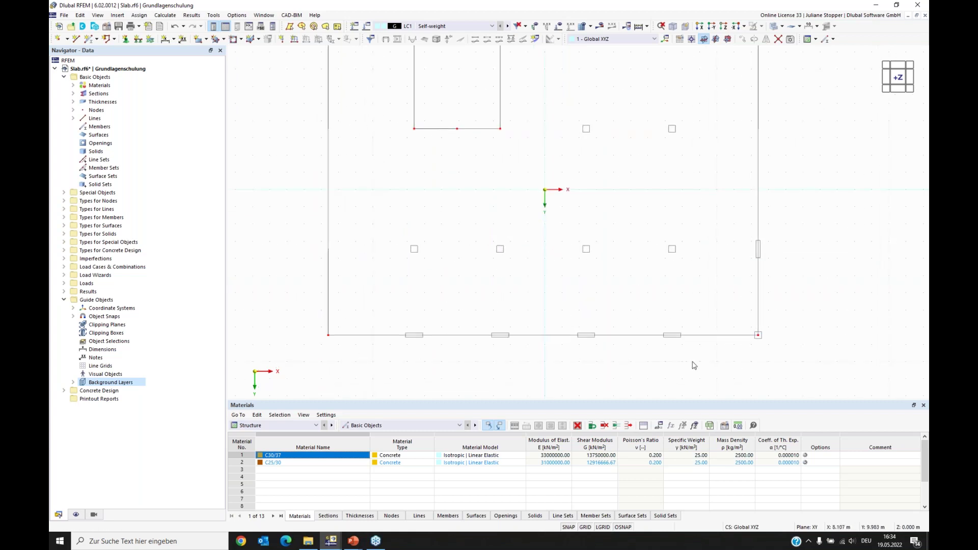
middle_drag(544, 170, 537, 288)
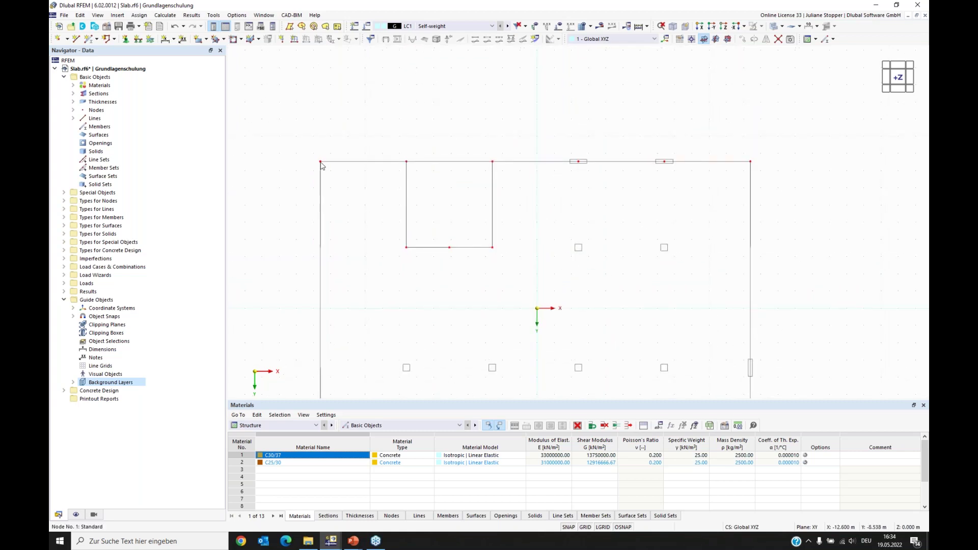
click(320, 161)
ctrl+click(406, 162)
ctrl+click(492, 161)
ctrl+click(578, 162)
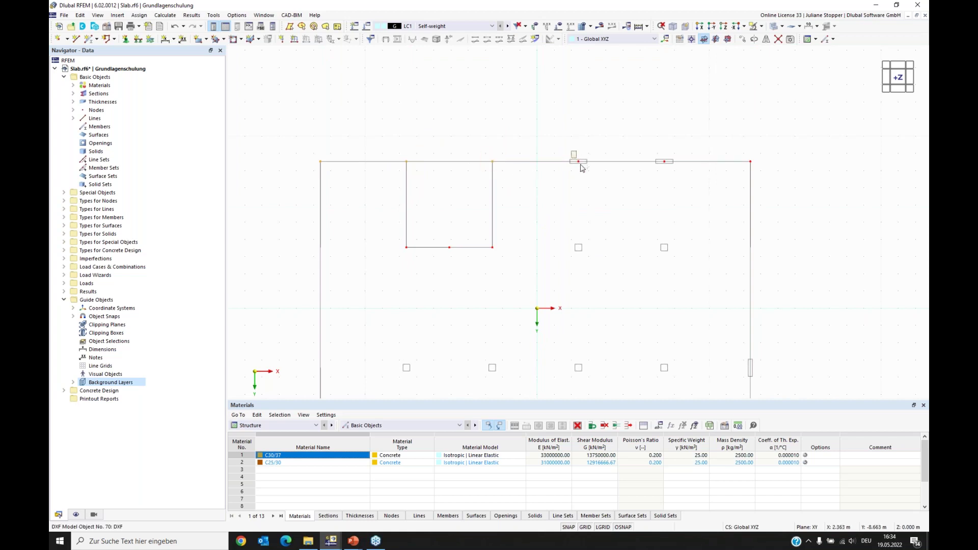
ctrl+click(664, 161)
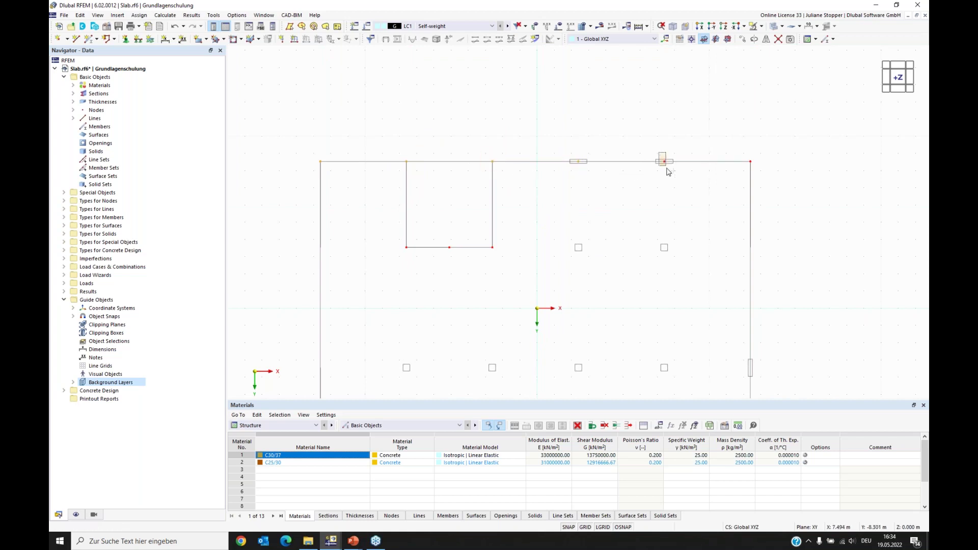
ctrl+click(751, 162)
click(320, 162)
click(321, 249)
Copy the six nodes of the first interior column row 7 m in Y onto the second interior column row.
scroll(512, 254, down, 2)
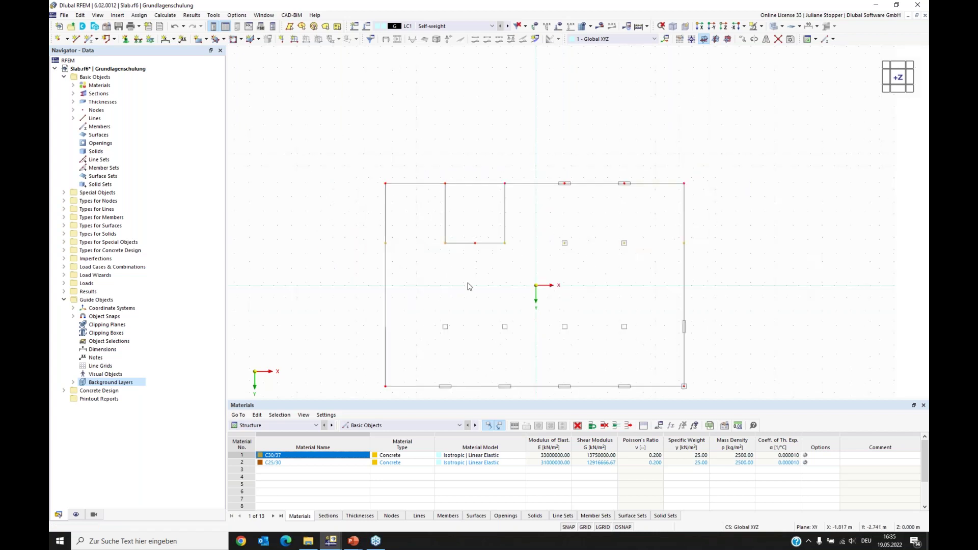
middle_drag(517, 282, 514, 223)
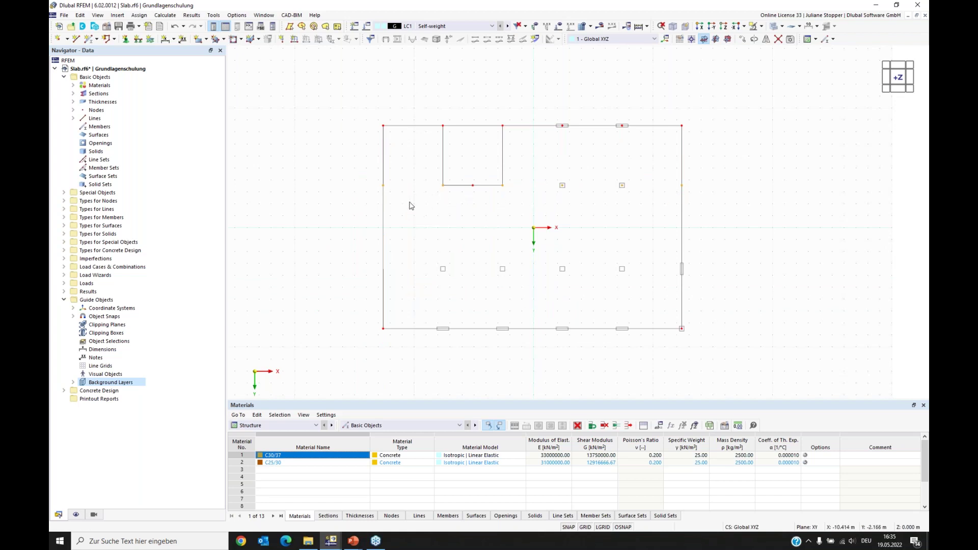
right_click(384, 187)
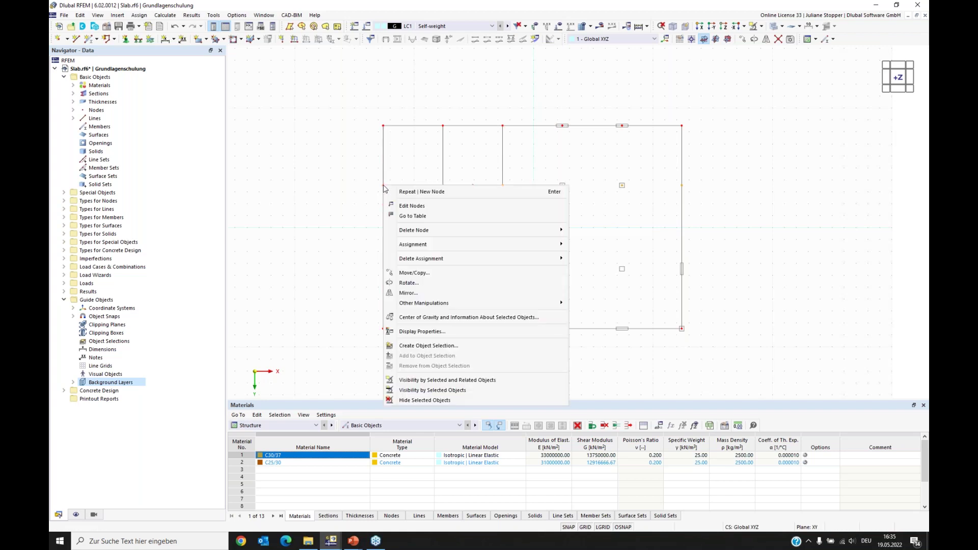
click(415, 274)
drag(485, 148, 675, 235)
click(544, 277)
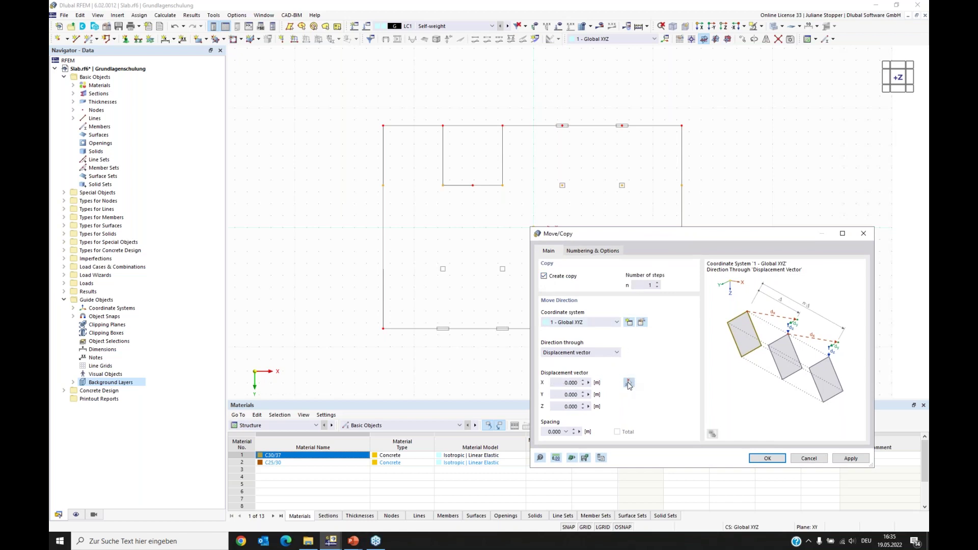
click(629, 383)
click(383, 185)
click(383, 269)
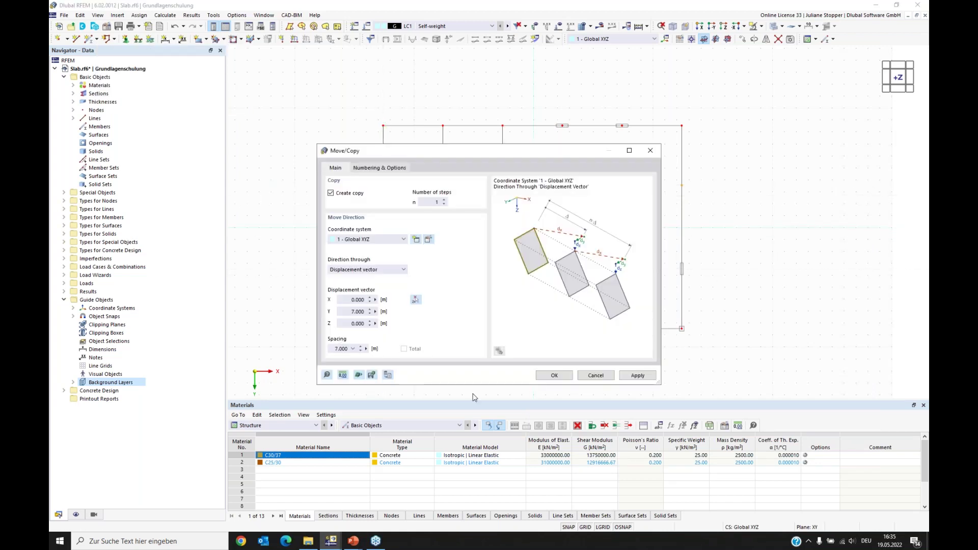
drag(560, 156, 318, 142)
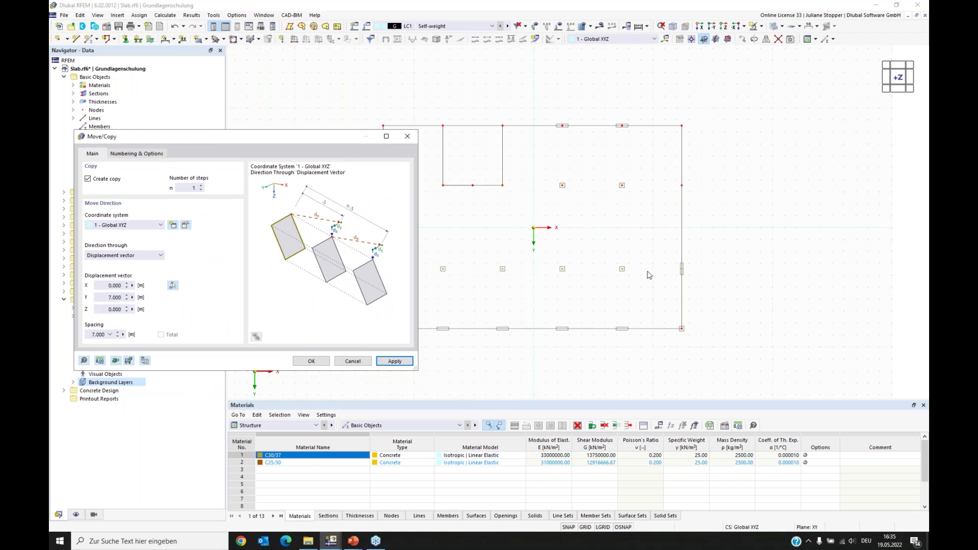
Copy the second interior column row's nodes 5 m in Y onto the slab's lower edge, using the left edge node and lower left corner as reference points.
click(172, 285)
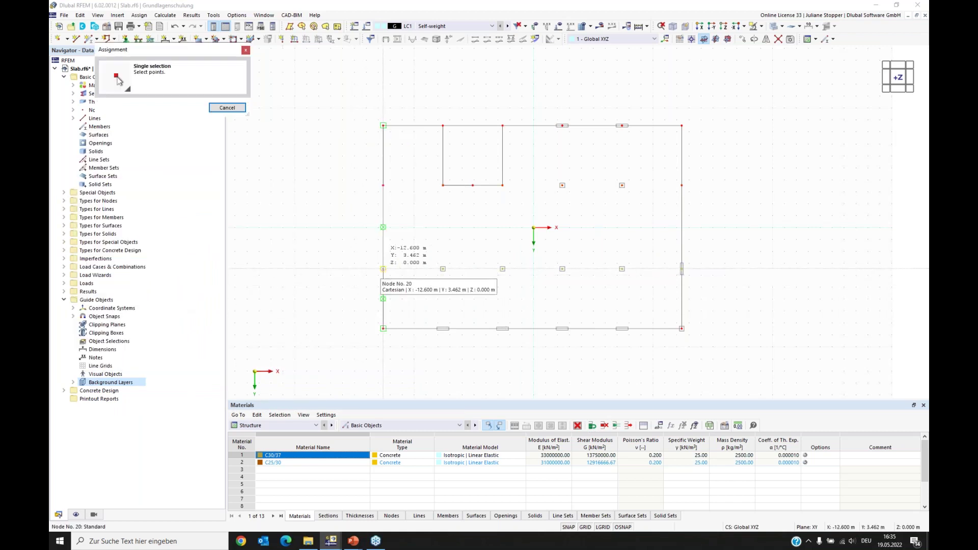
click(383, 268)
click(383, 329)
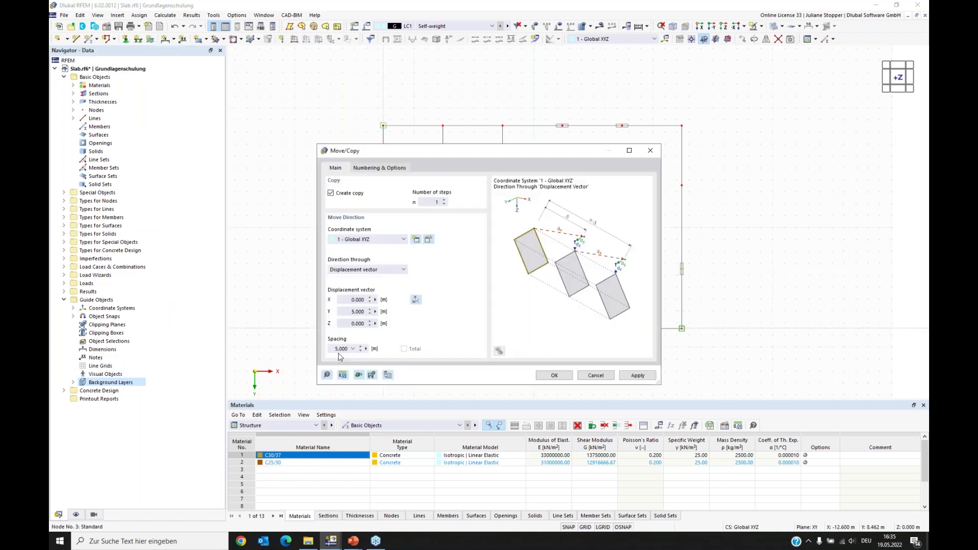
click(554, 374)
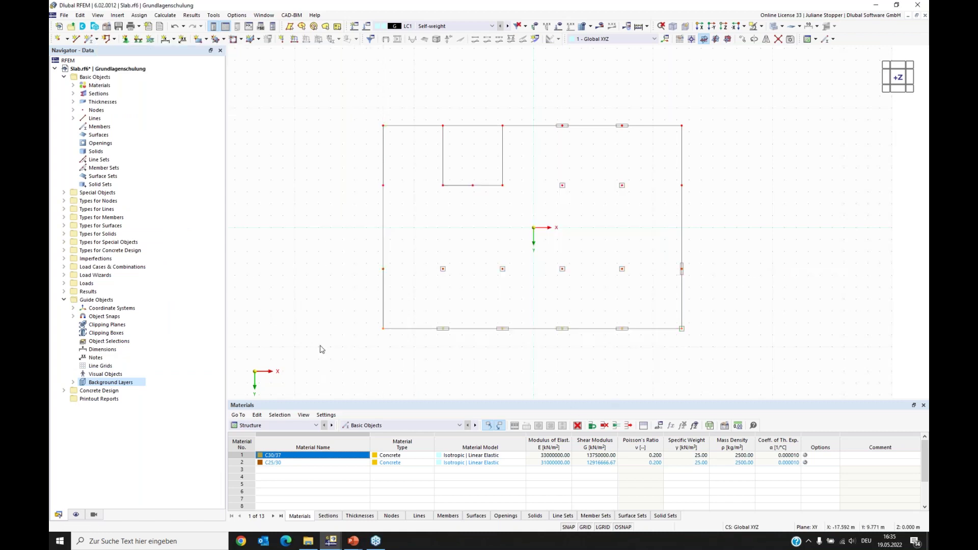
Select the entire slab plan and connect its lines with the nodes lying on them.
middle_drag(534, 376, 545, 351)
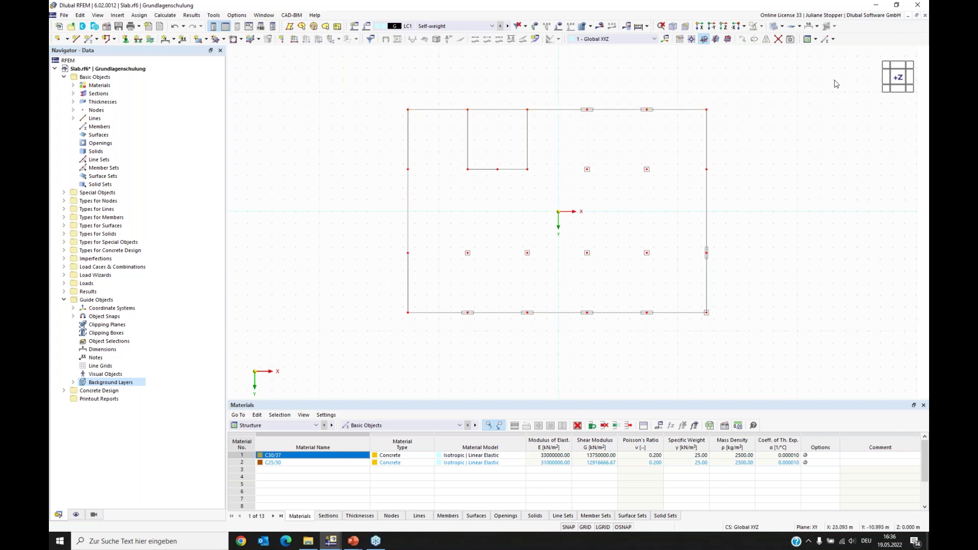
drag(800, 101, 370, 350)
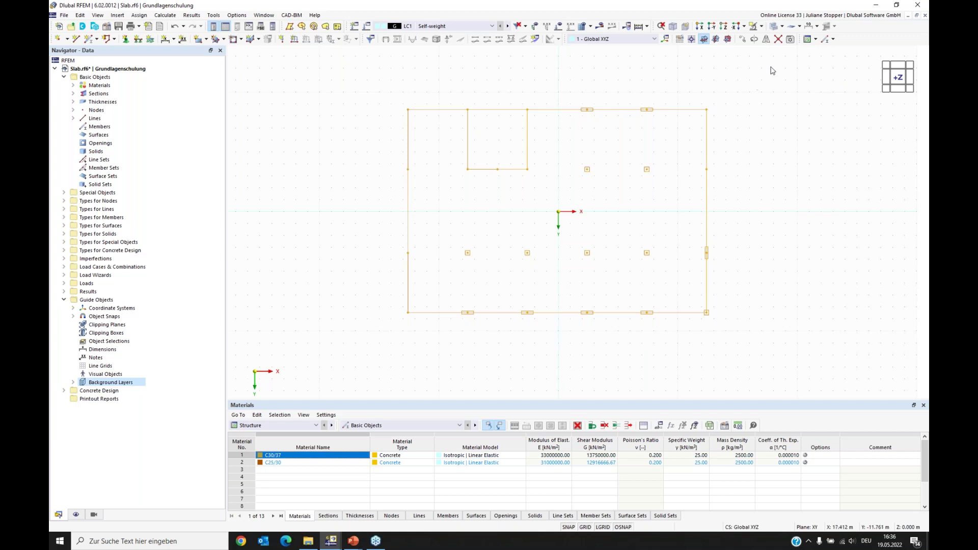
click(778, 40)
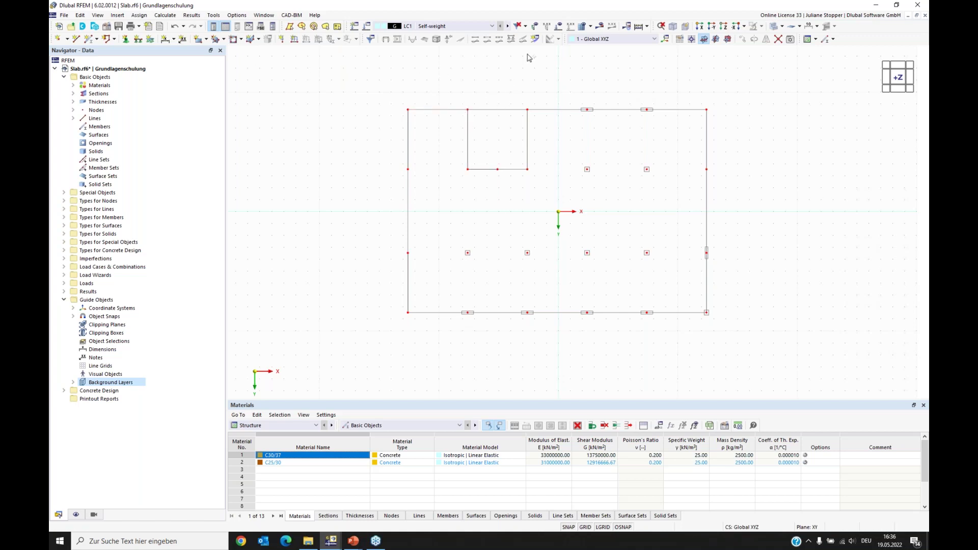
scroll(728, 214, up, 1)
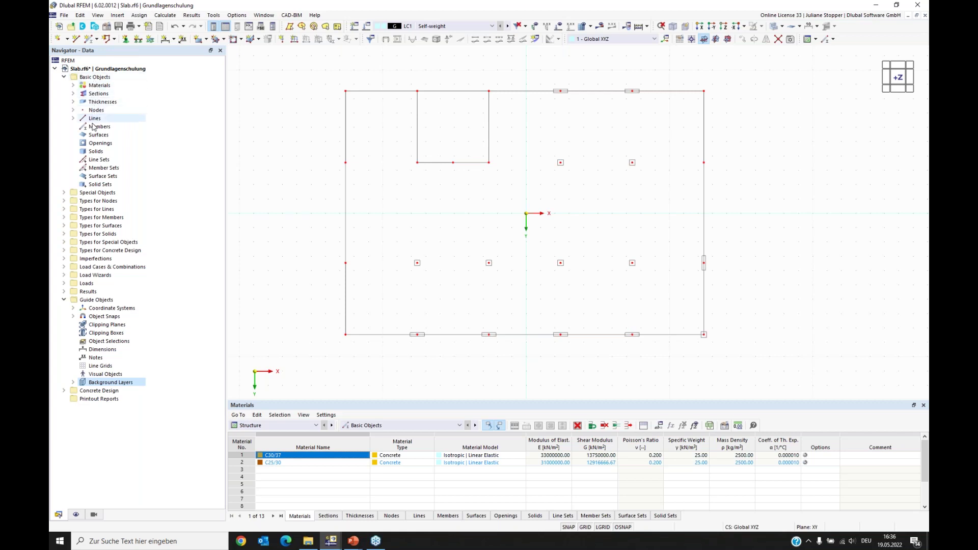
Add the European reinforcing steel B500S(A) to EN 1992-1-1 from the library as a third material.
click(93, 86)
right_click(94, 87)
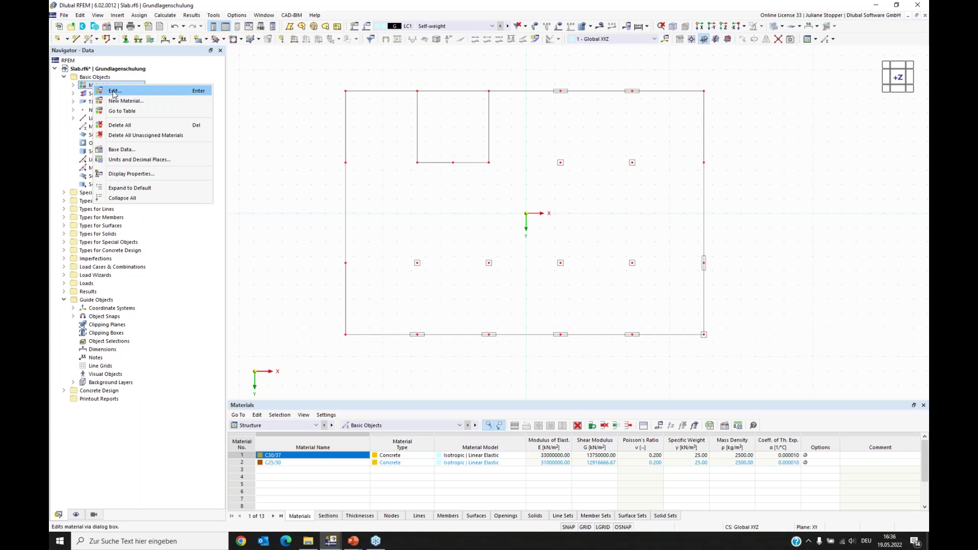
click(114, 91)
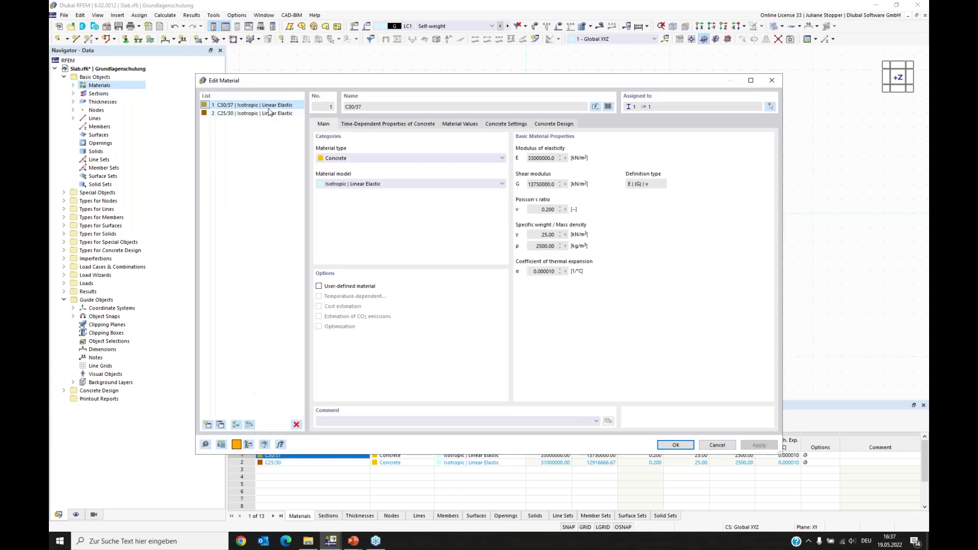
click(232, 114)
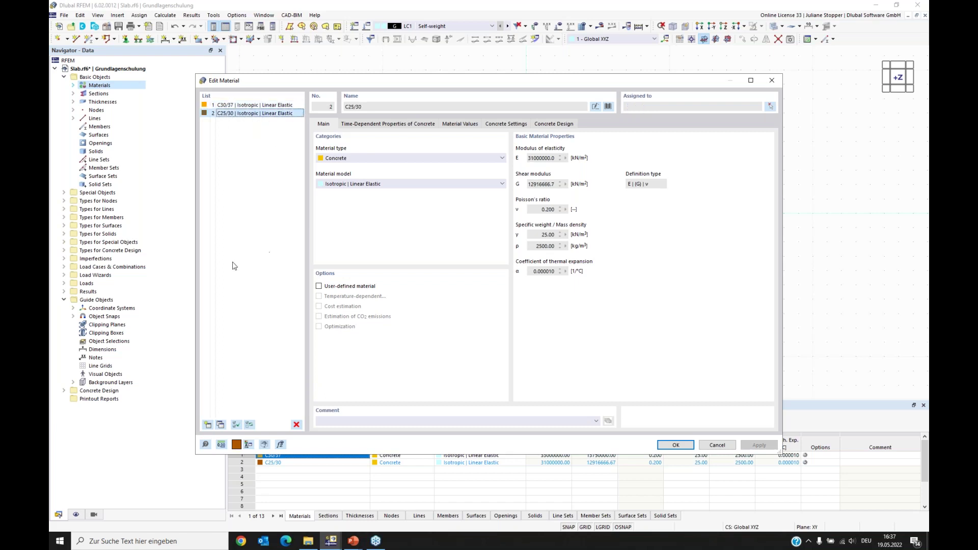
click(207, 426)
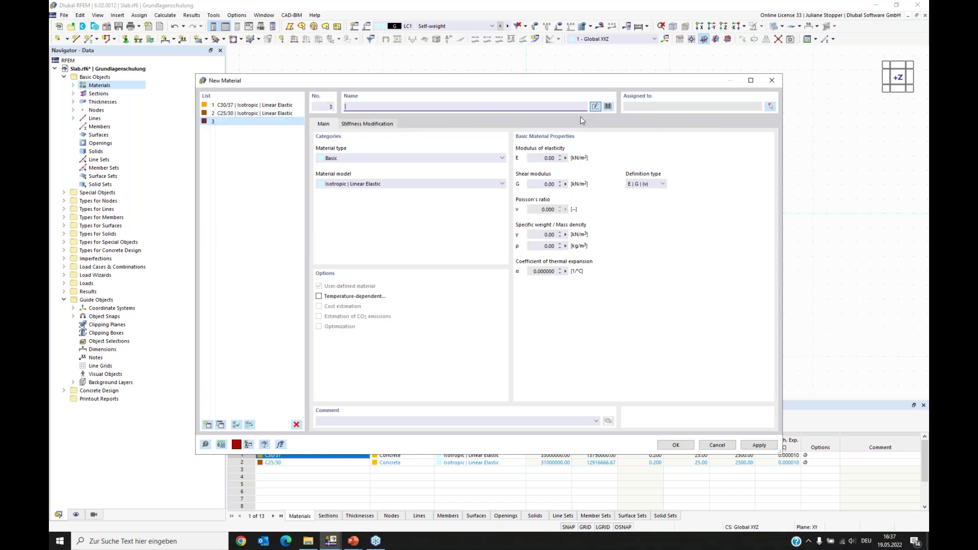
click(608, 107)
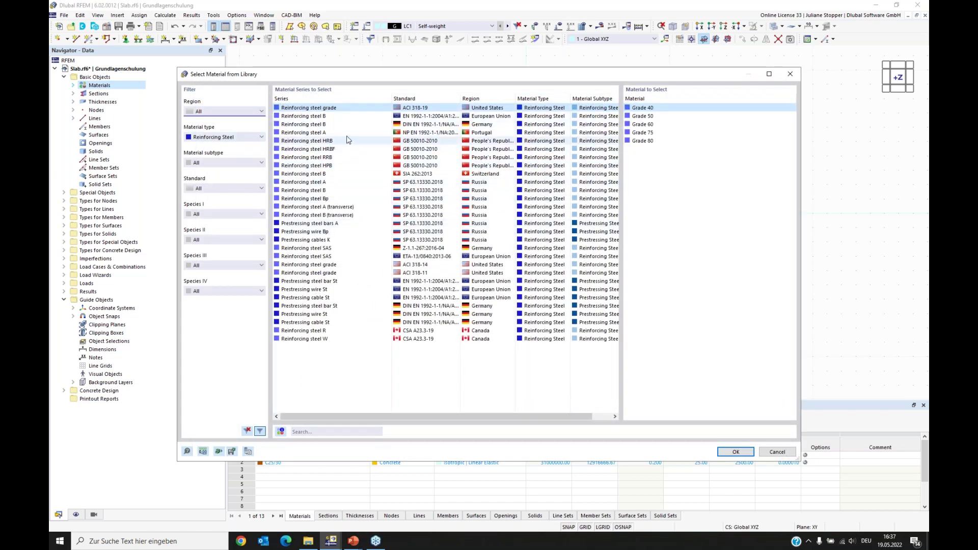
click(487, 117)
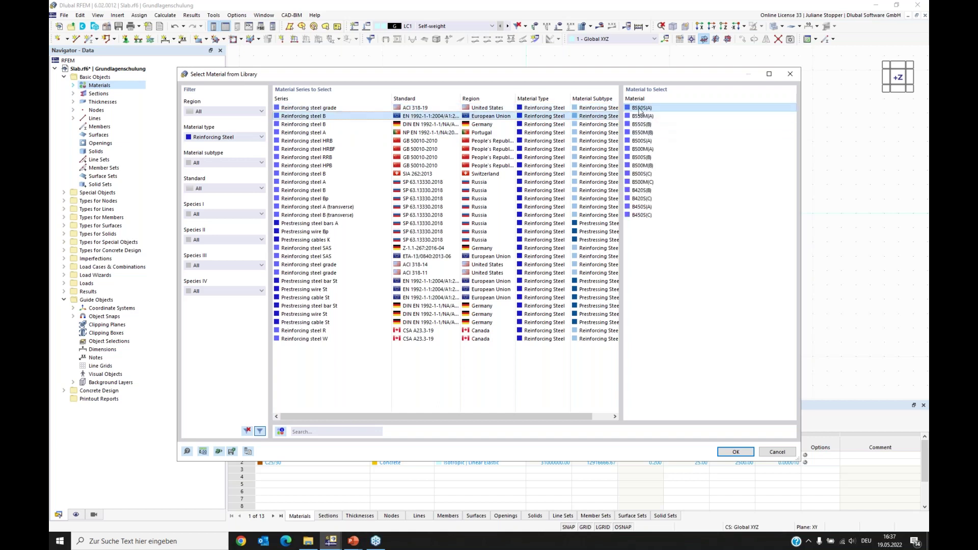
click(643, 141)
click(736, 451)
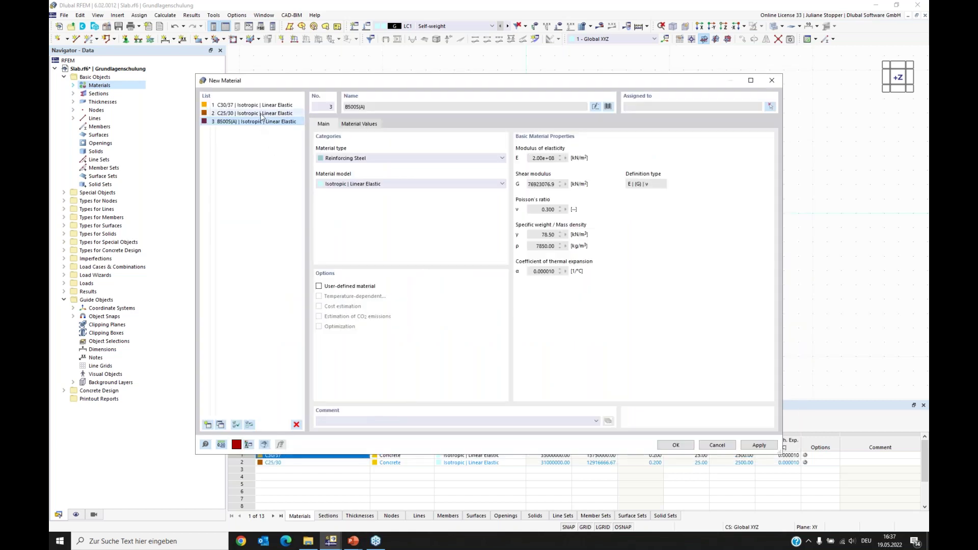
Confirm the library selection of the C25/30 and C30/37 concretes and save the material list.
click(261, 114)
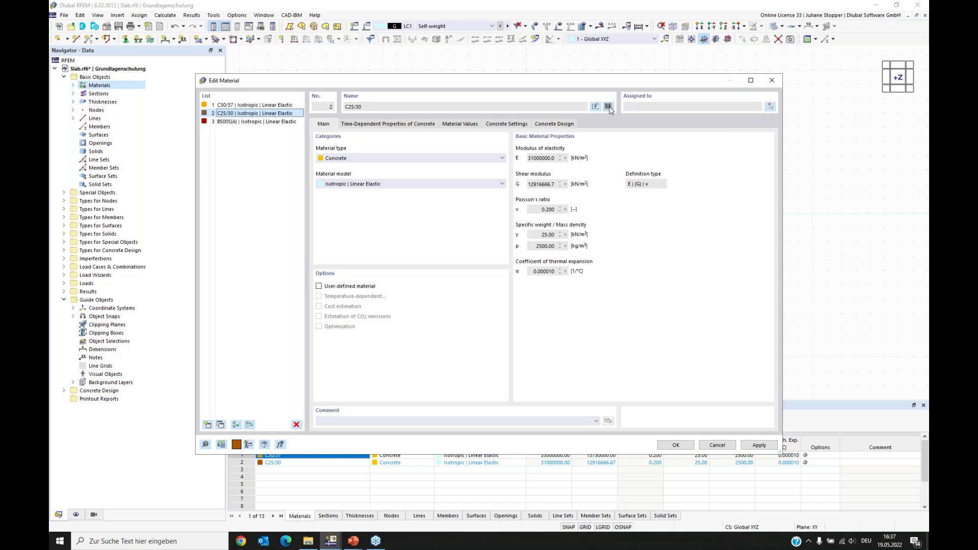
click(608, 107)
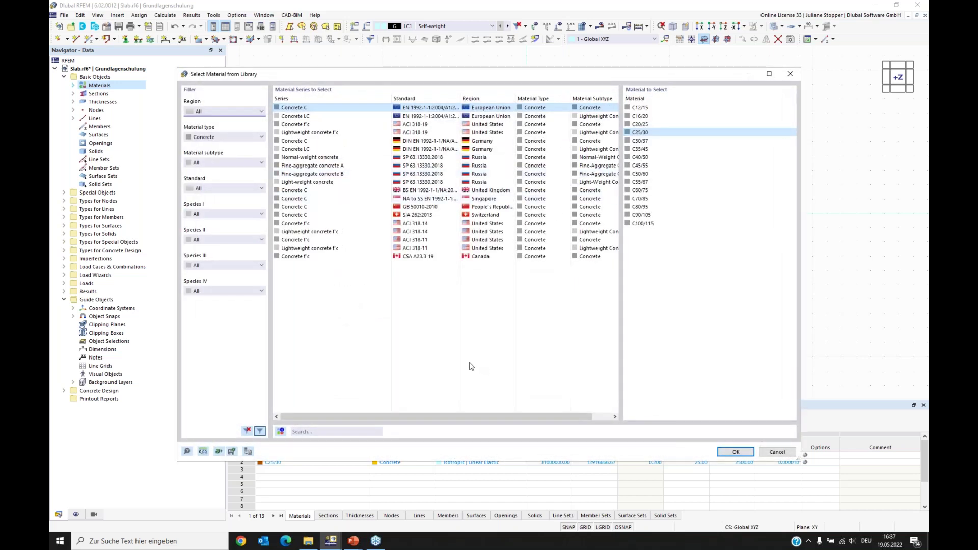
click(736, 453)
click(232, 106)
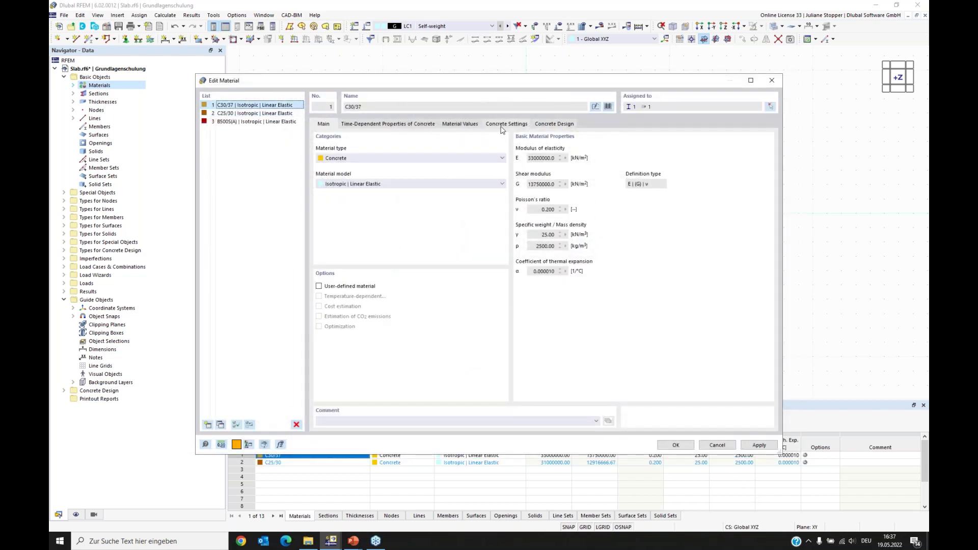
click(608, 107)
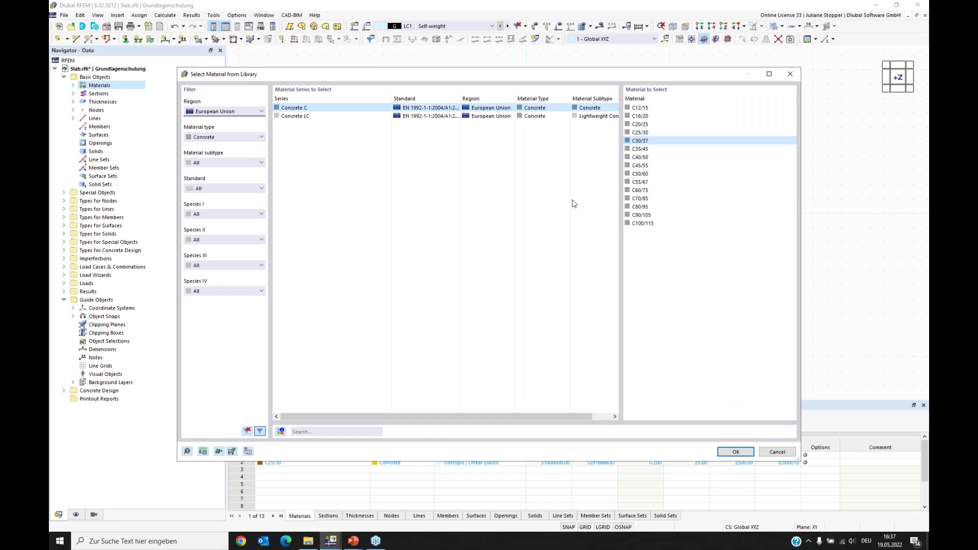
click(737, 449)
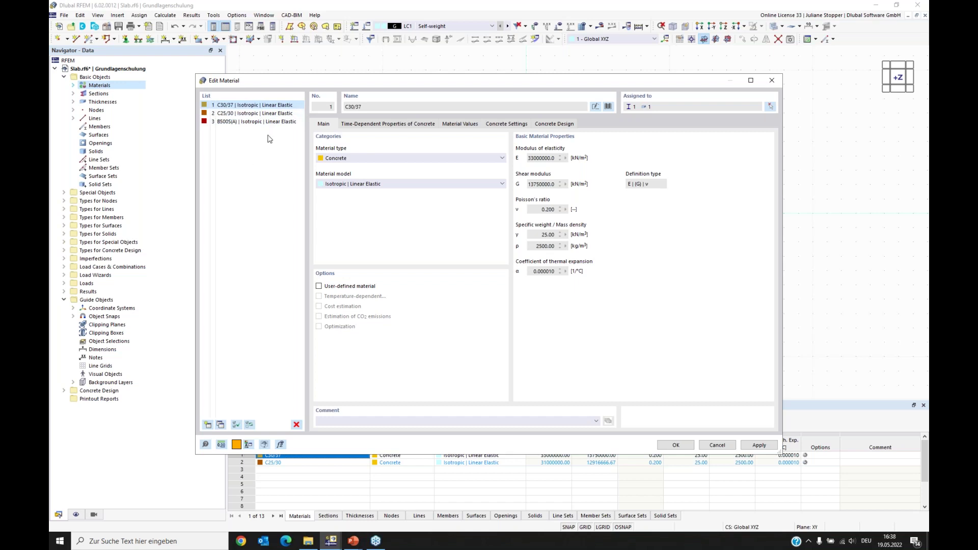
click(676, 445)
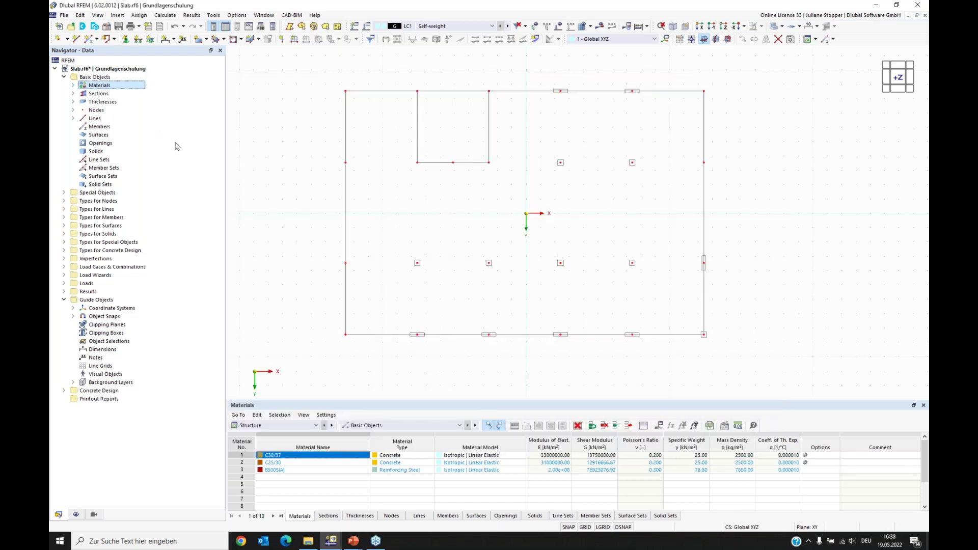
Delete the existing rectangular R_M1 240/450 section from the model's basic objects.
click(72, 94)
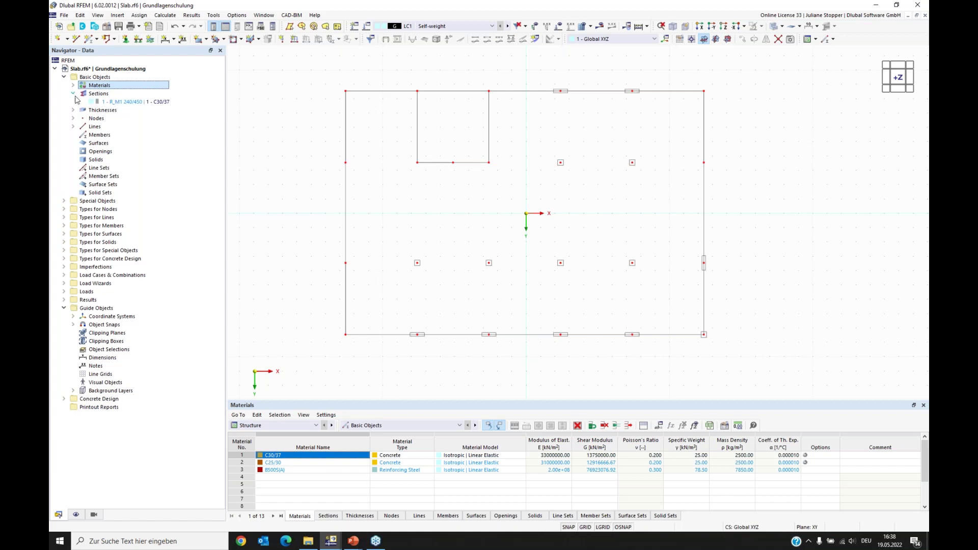
right_click(108, 102)
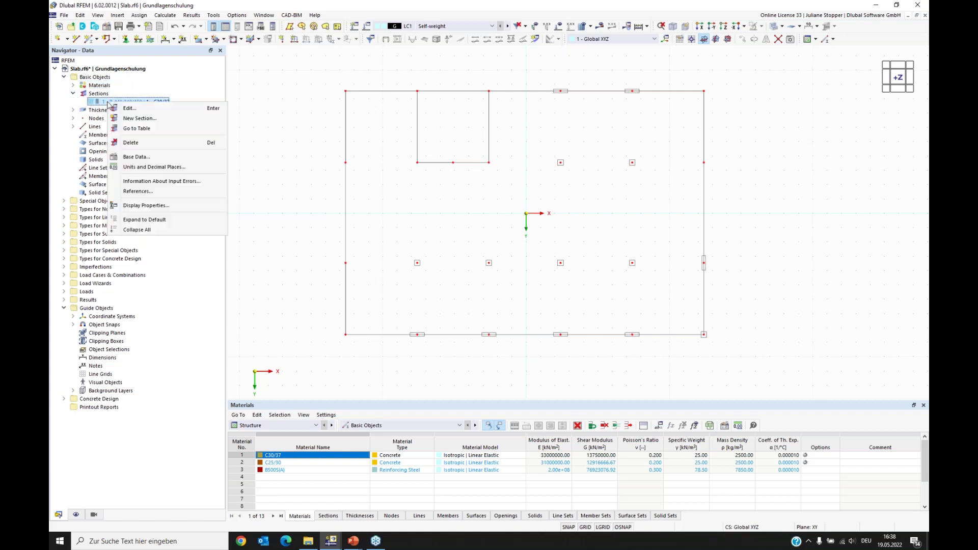
click(130, 142)
click(496, 303)
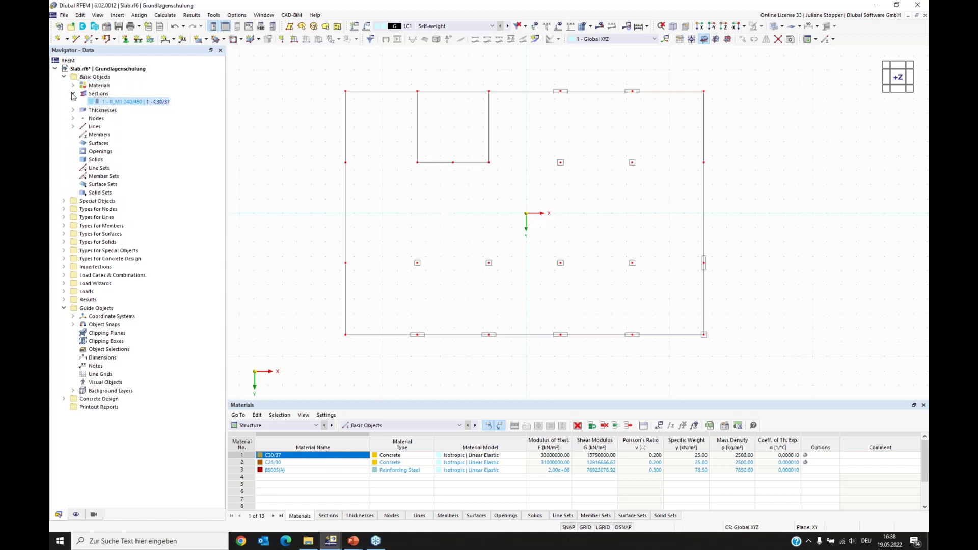
Delete the existing thickness from the model's basic objects.
click(73, 94)
click(73, 102)
right_click(117, 110)
click(142, 150)
click(497, 305)
Set up a new massive rectangular section with width b 240 mm and height h 450 mm.
click(96, 93)
right_click(97, 94)
click(153, 111)
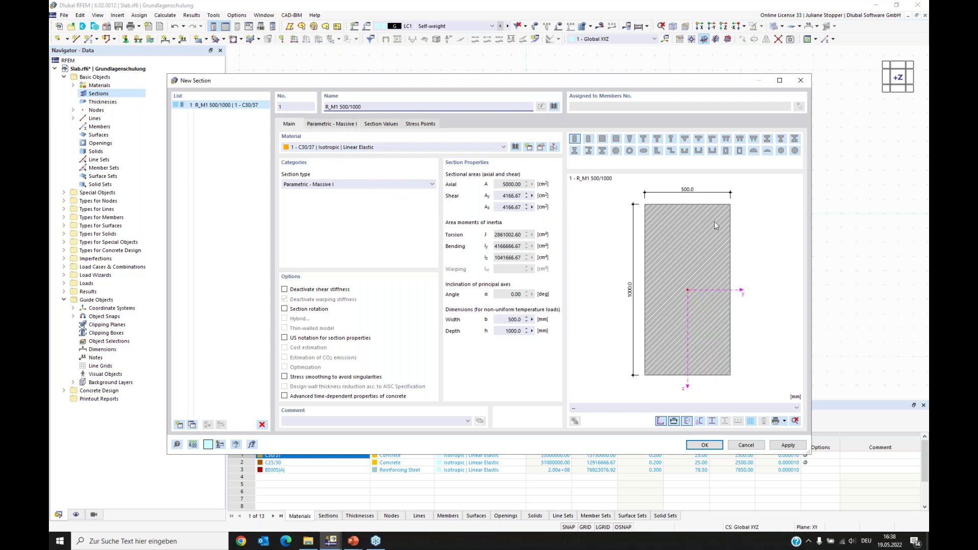
click(333, 124)
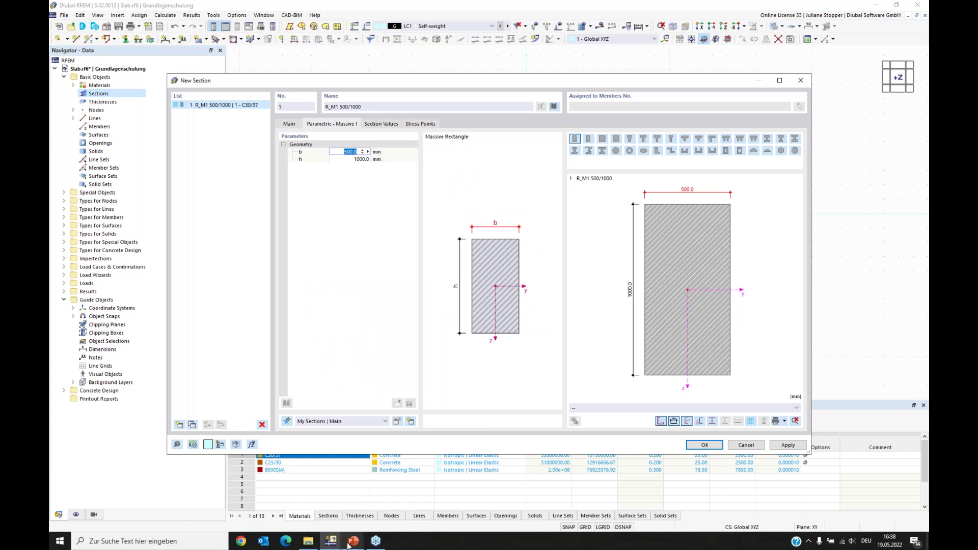
mouse_move(351, 544)
click(343, 517)
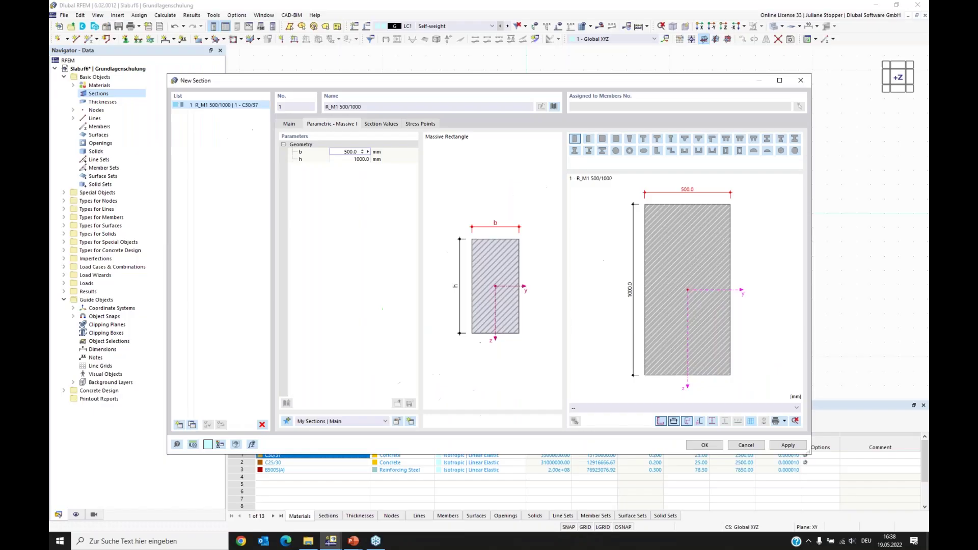
text(240)
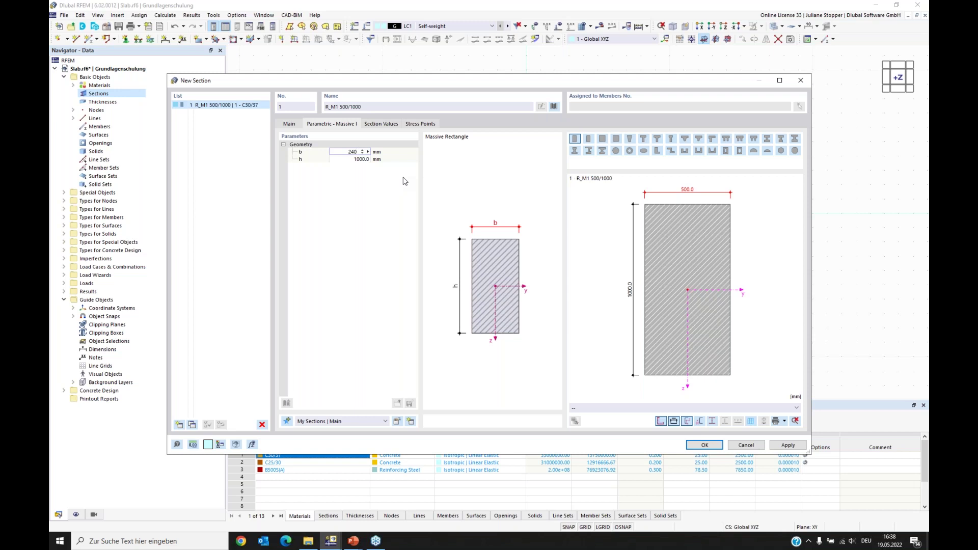
click(346, 160)
text(4)
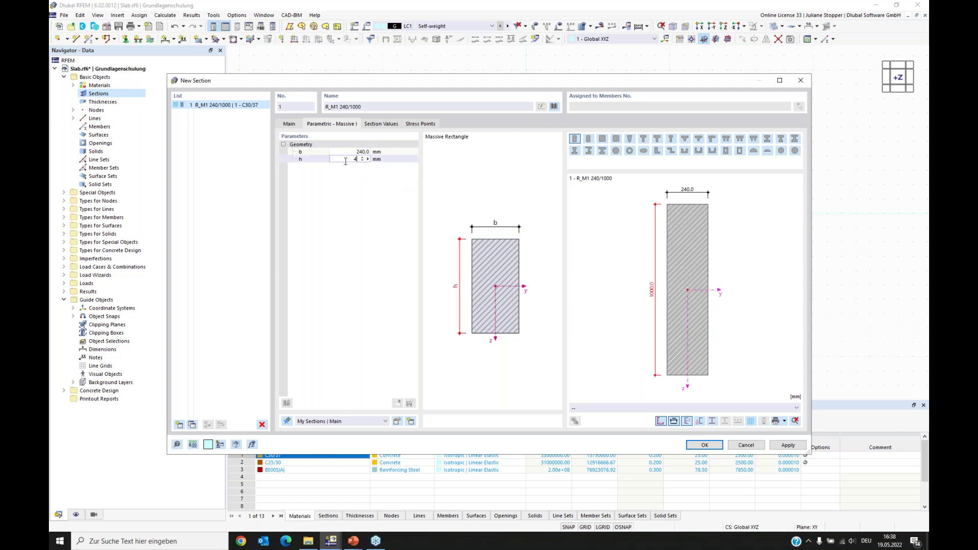
text(50)
key(Return)
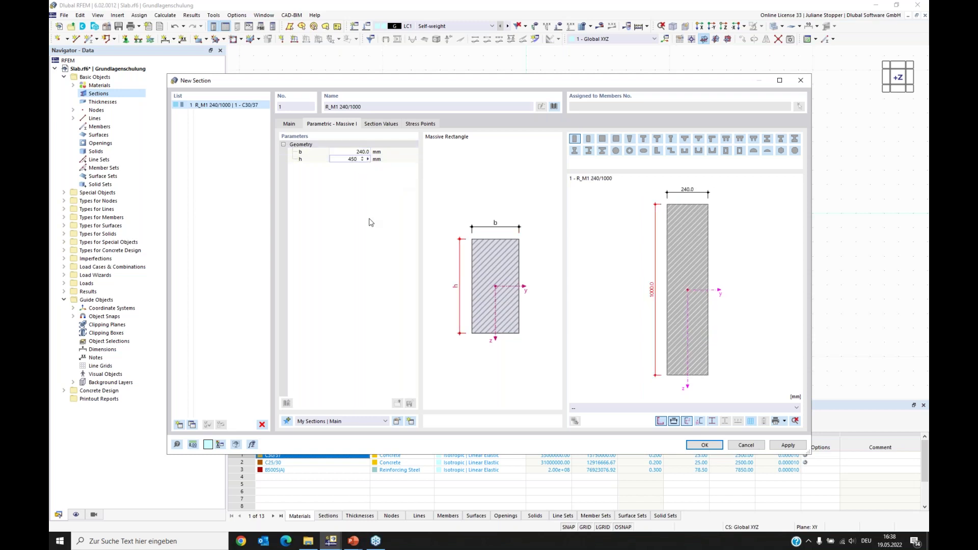
Confirm the new massive rectangular section with material C30/37.
click(702, 445)
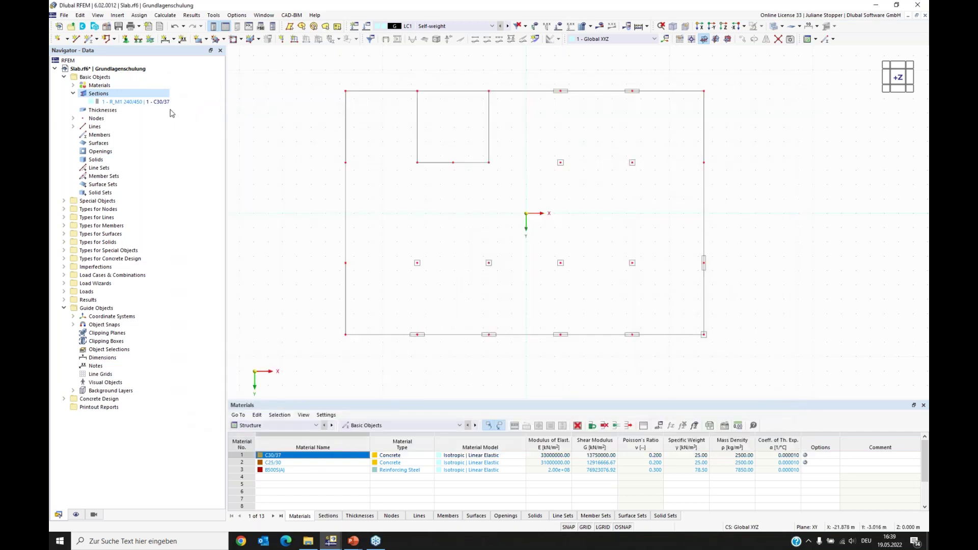
click(143, 102)
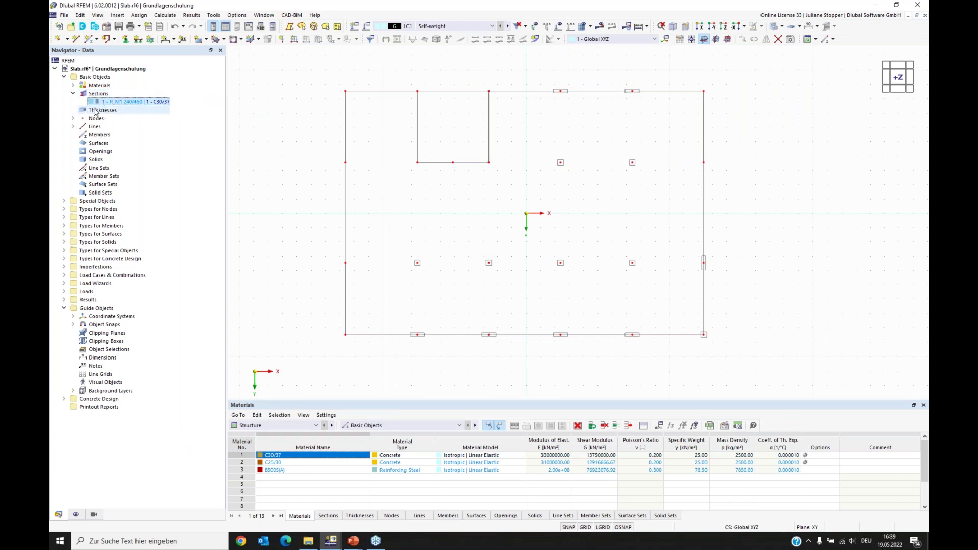
Create a uniform thickness of 240 mm with material C30/37.
click(94, 111)
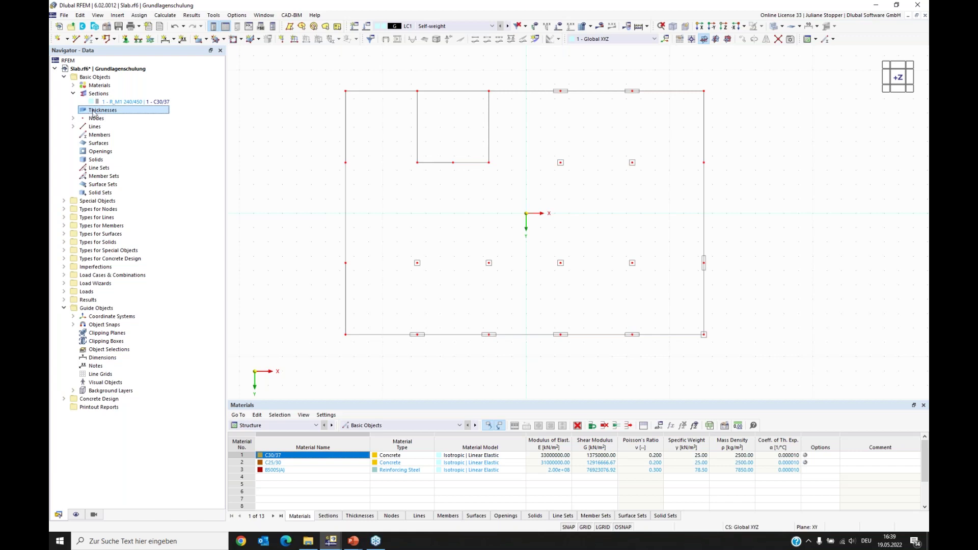
right_click(94, 113)
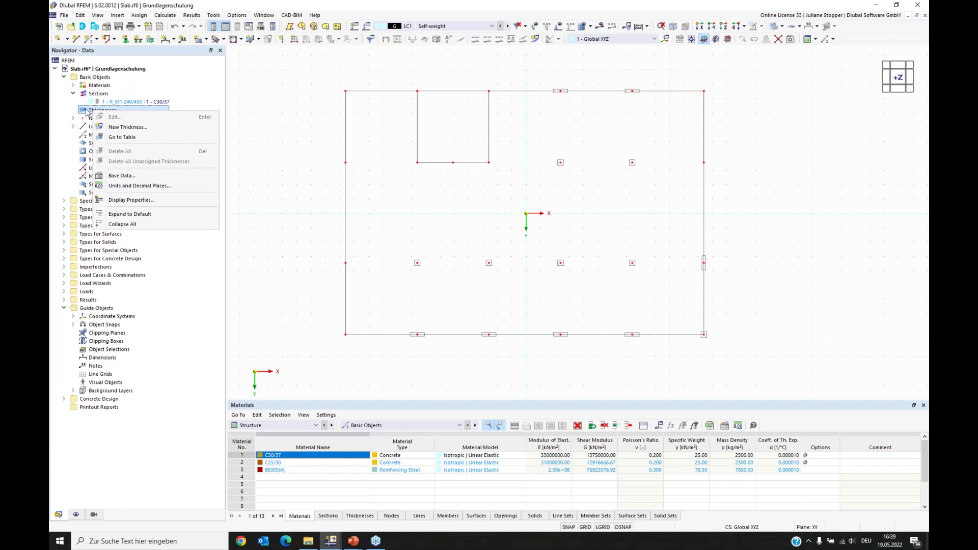
click(116, 127)
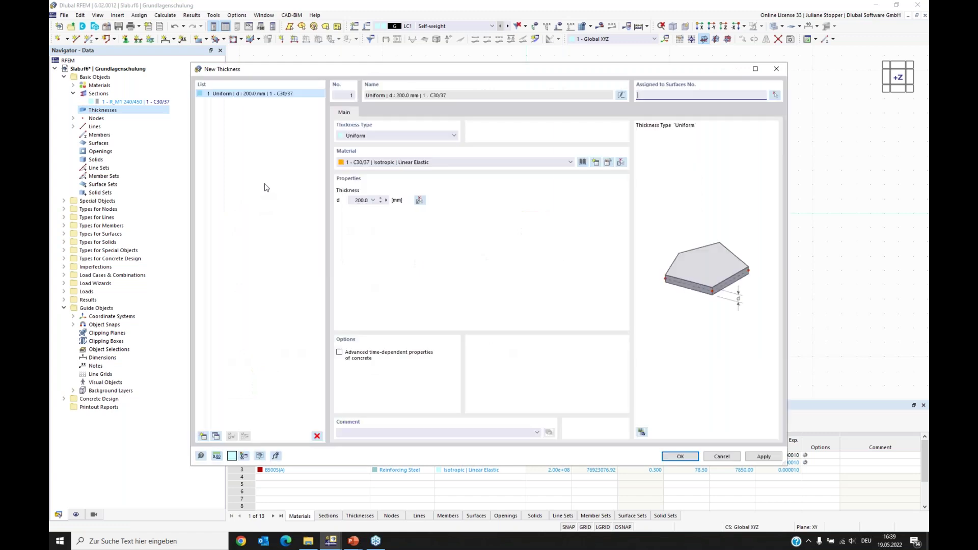
click(383, 136)
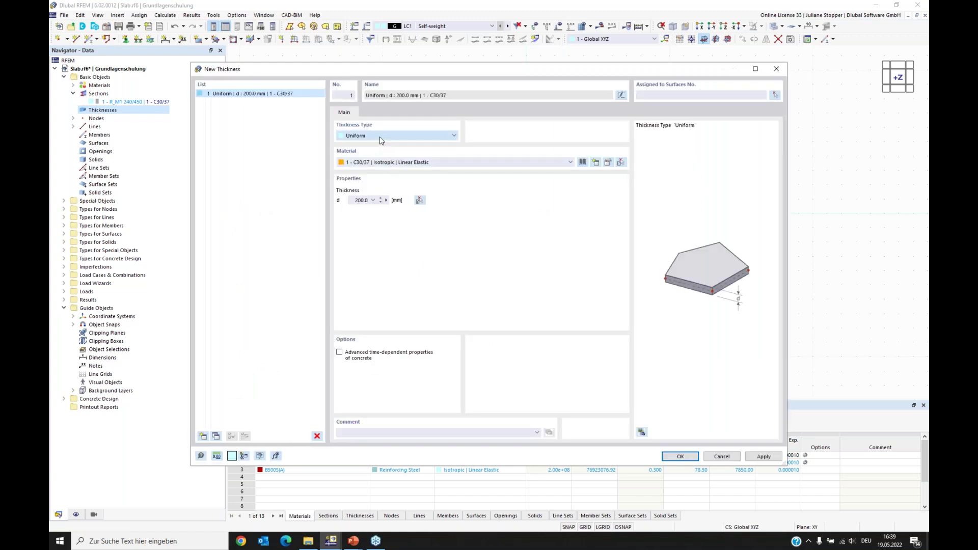
click(495, 142)
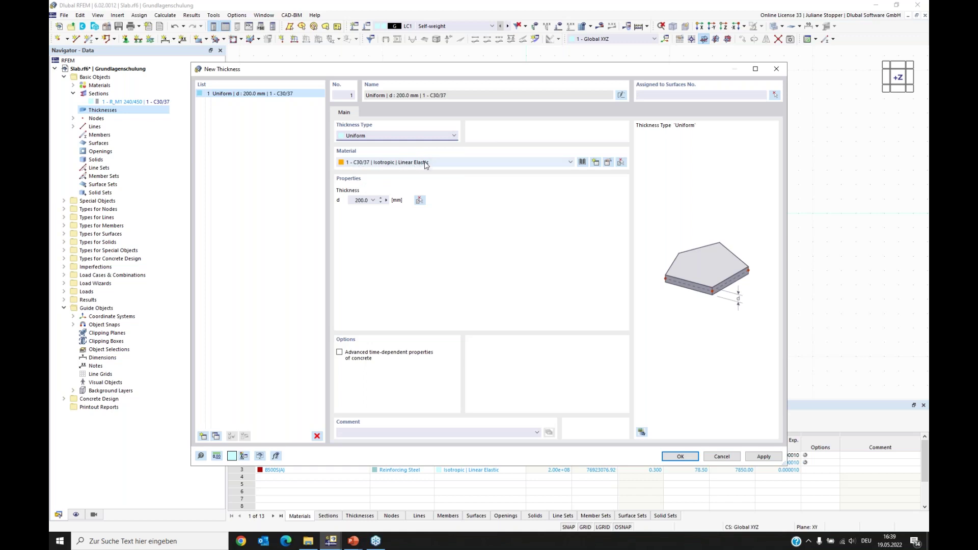
click(357, 200)
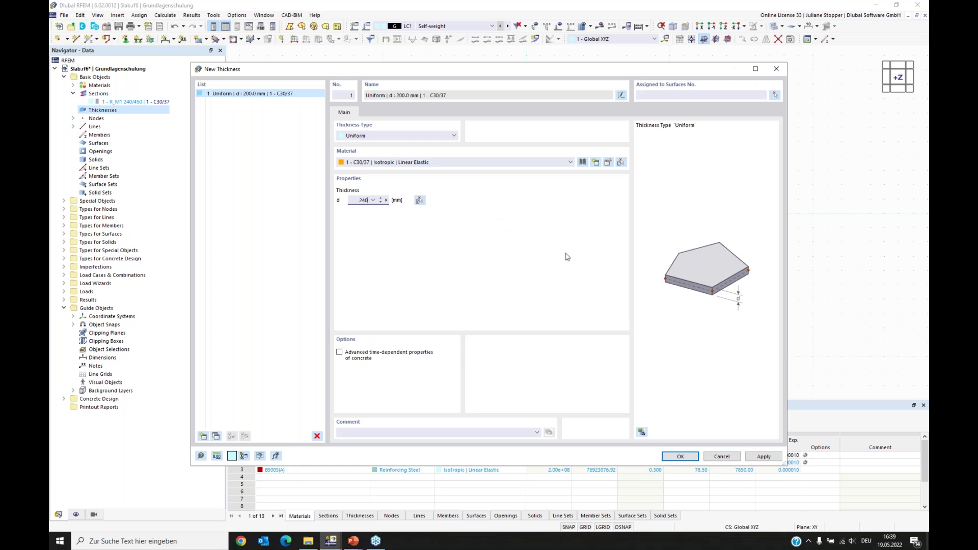
click(680, 455)
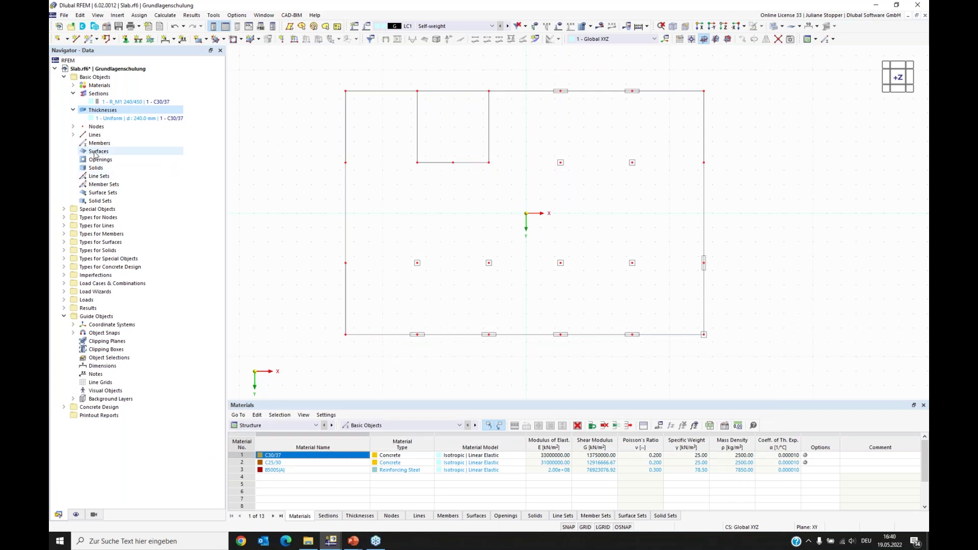
Create a standard surface of the 240 mm thickness from the slab's boundary lines, leaving out the rectangular recess.
click(207, 39)
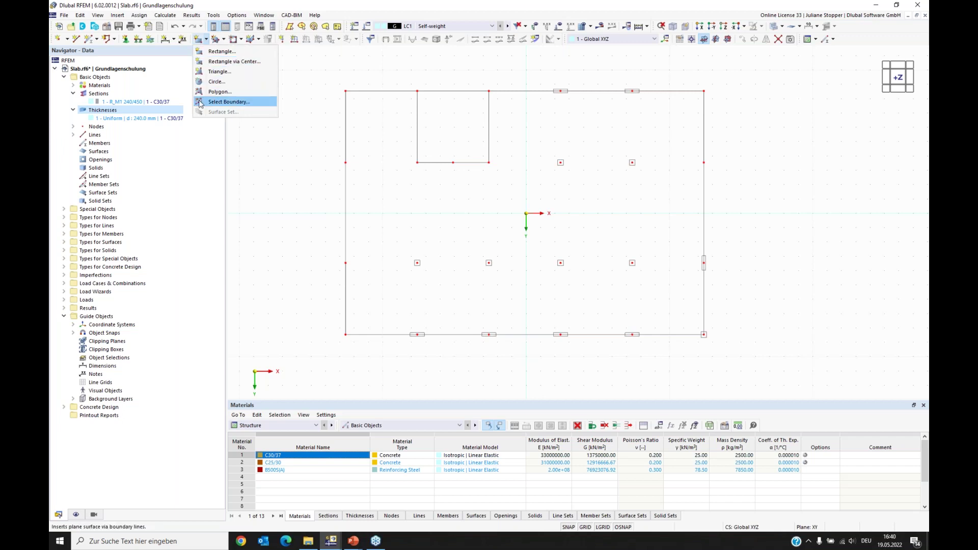
click(227, 103)
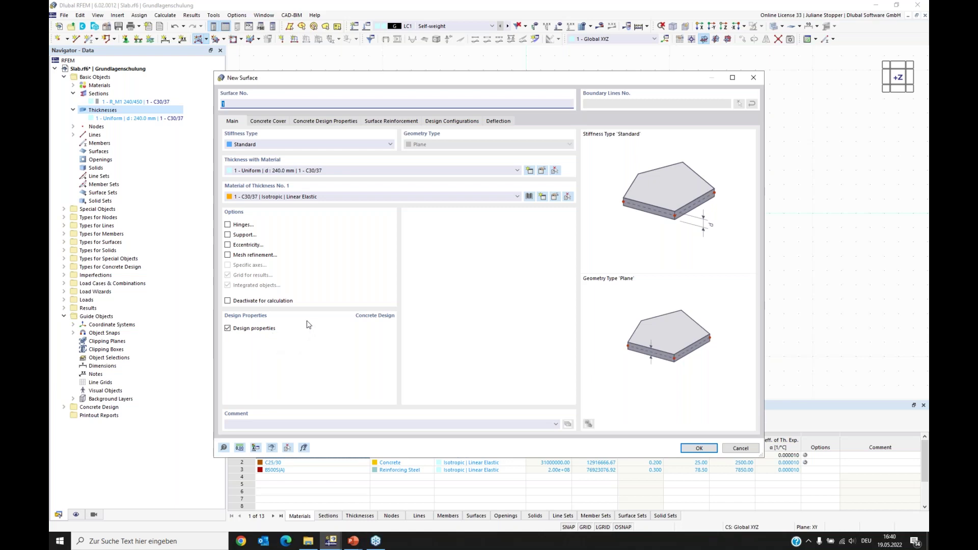
click(700, 448)
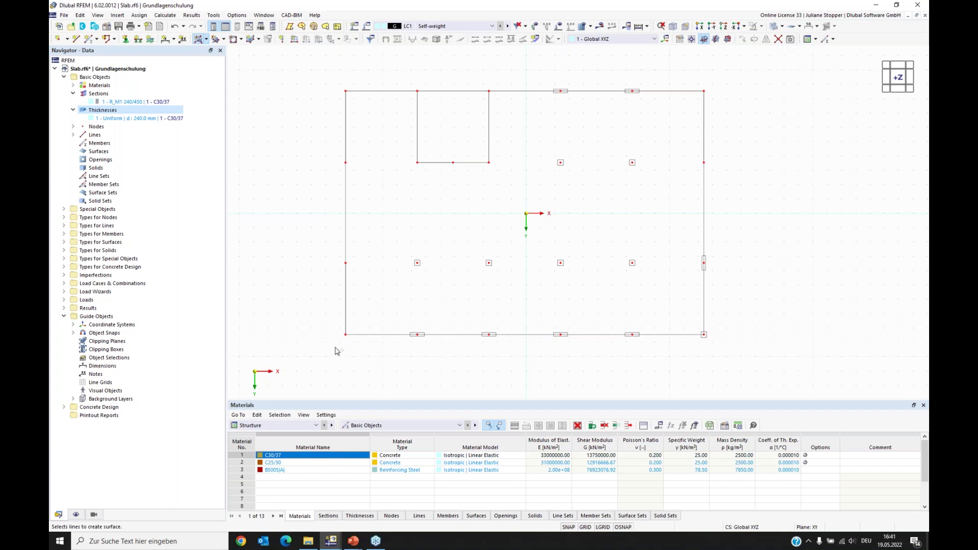
click(345, 302)
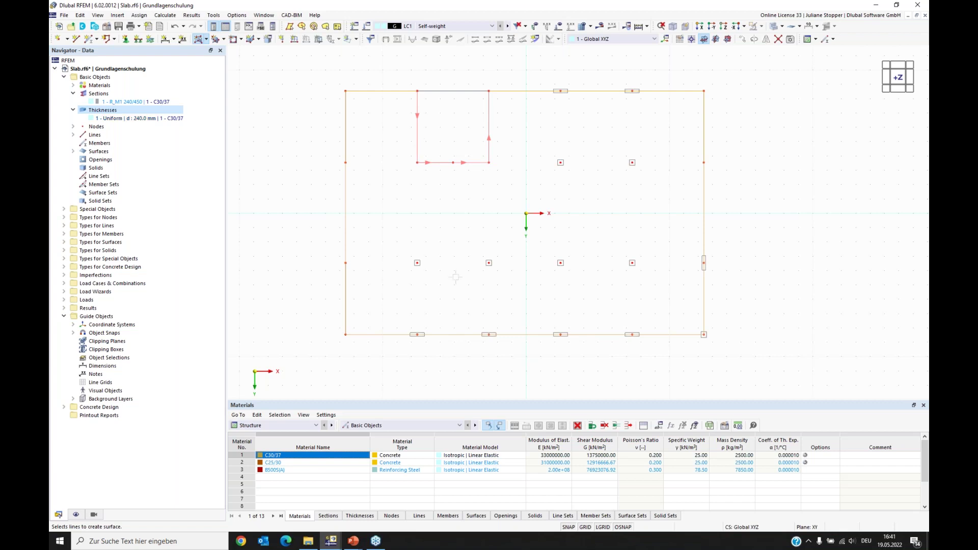
click(493, 246)
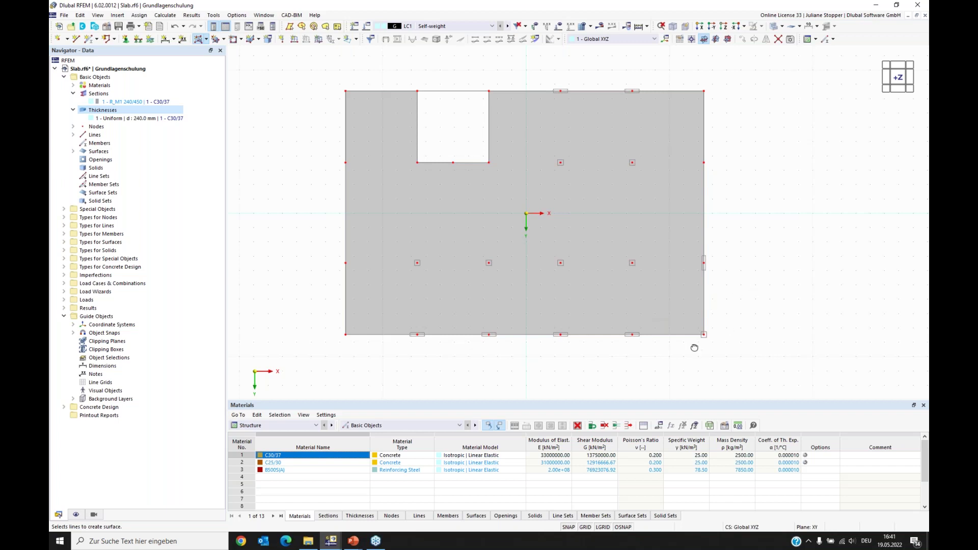
Select the slab's supported lines 3, 7, 10-13 and 15-20 and open them together for editing.
ctrl+middle_drag(695, 351, 613, 356)
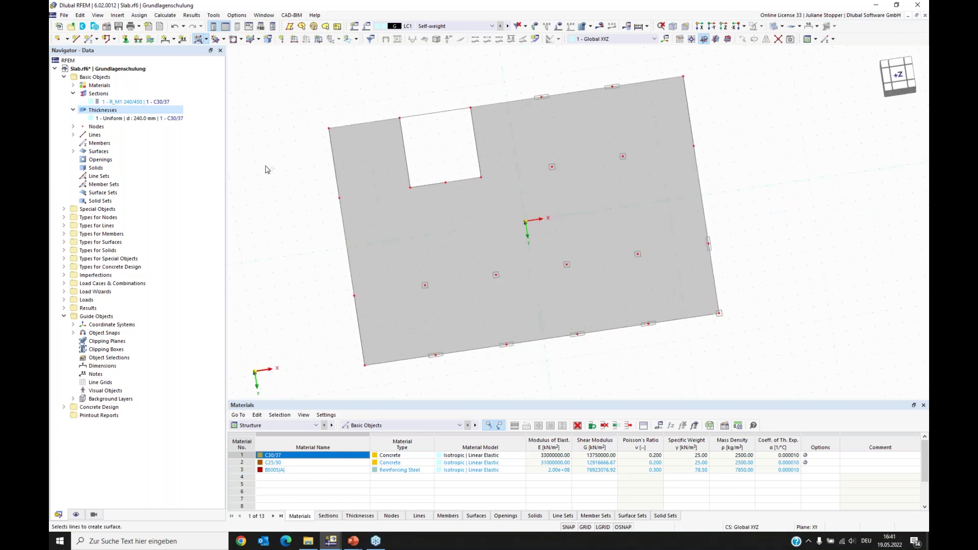
mouse_move(604, 360)
ctrl+middle_down()
mouse_move(633, 362)
mouse_move(605, 359)
ctrl+middle_up()
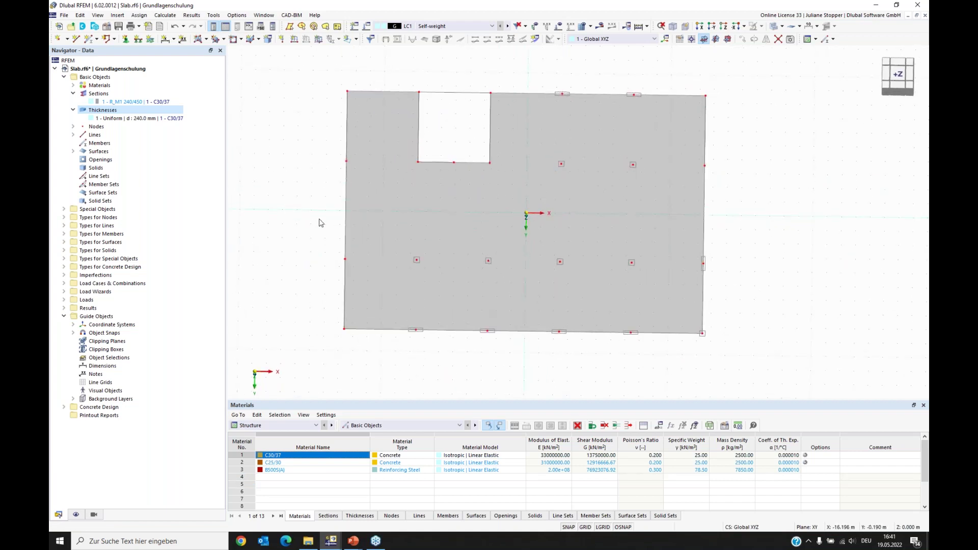
mouse_move(312, 221)
ctrl+middle_down()
mouse_move(321, 197)
mouse_move(316, 216)
ctrl+middle_up()
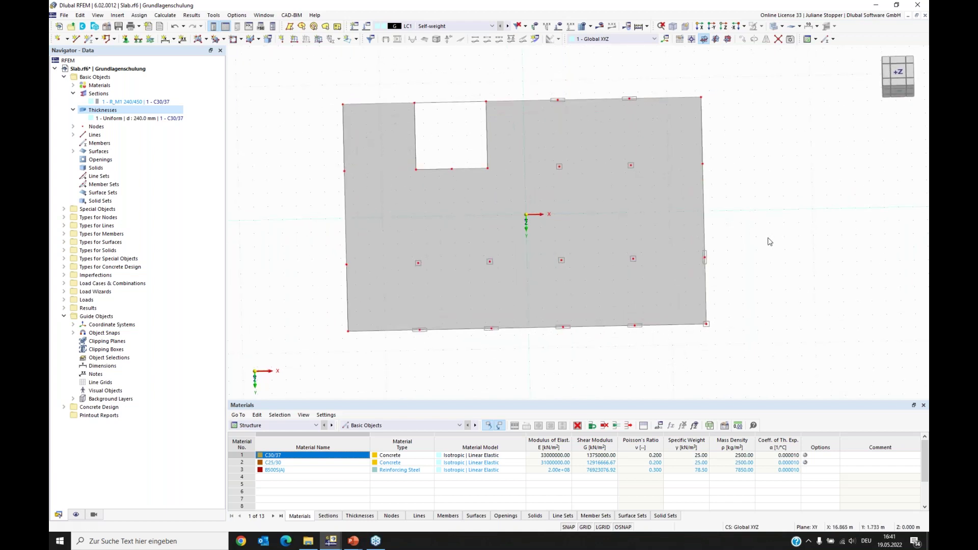
ctrl+middle_drag(375, 347, 393, 301)
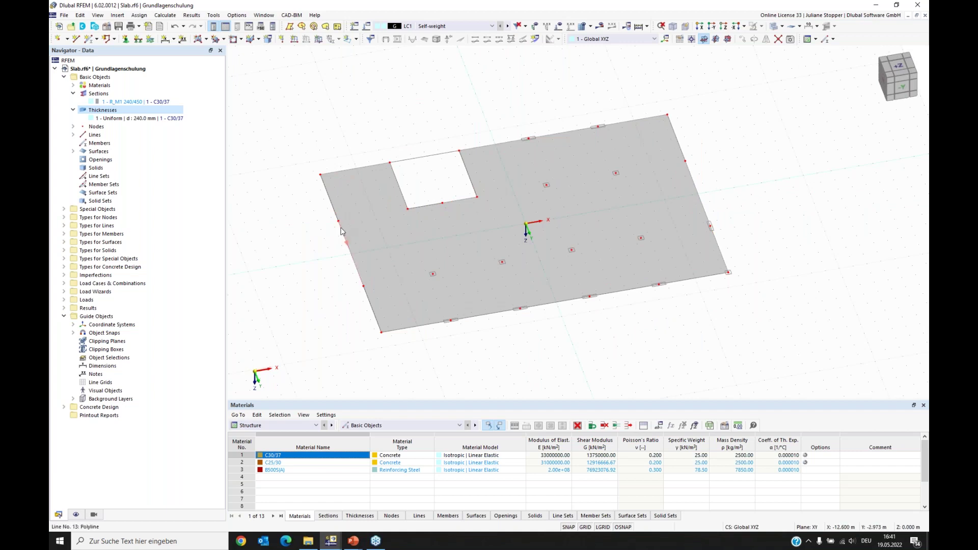
click(347, 248)
right_click(349, 253)
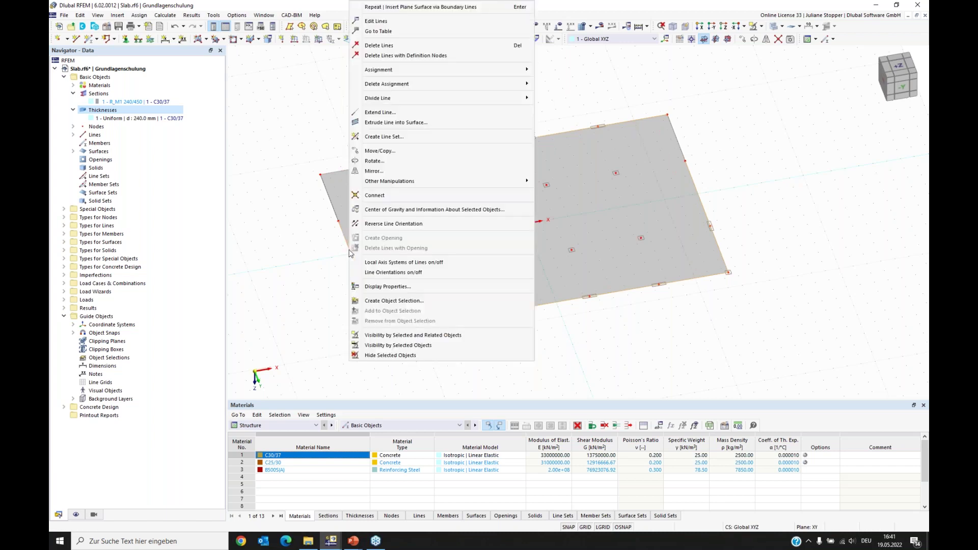
click(378, 26)
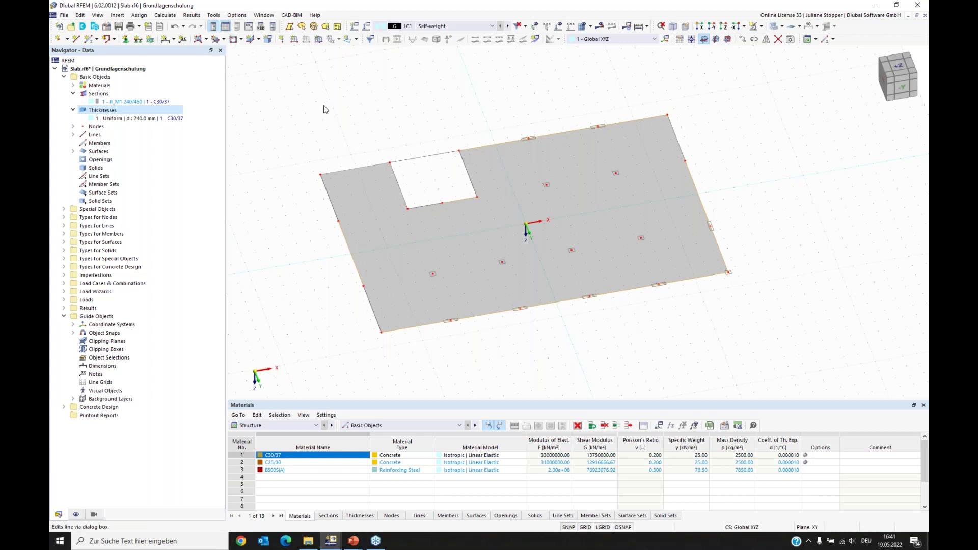
drag(319, 95, 366, 69)
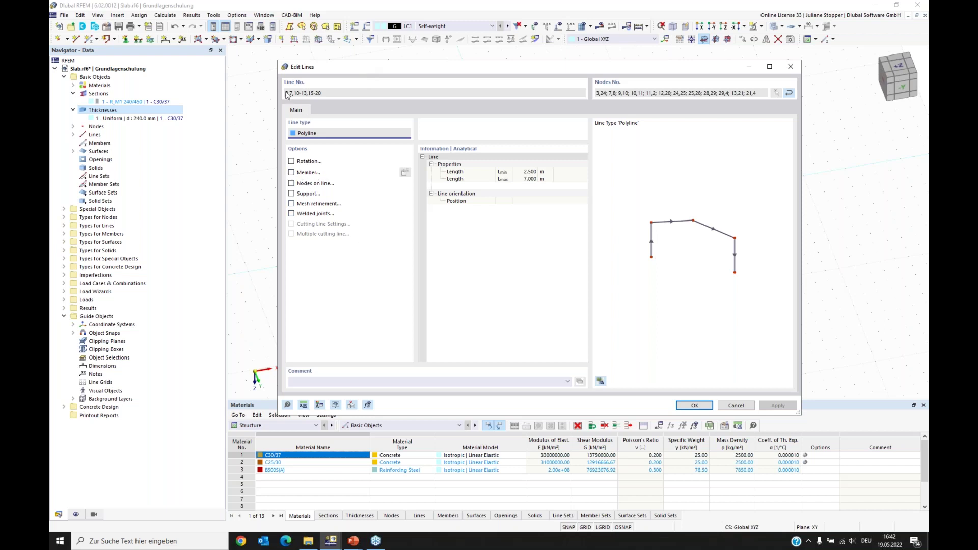
Assign a new member to the selected lines with the member type Rib.
click(291, 172)
drag(360, 61, 419, 65)
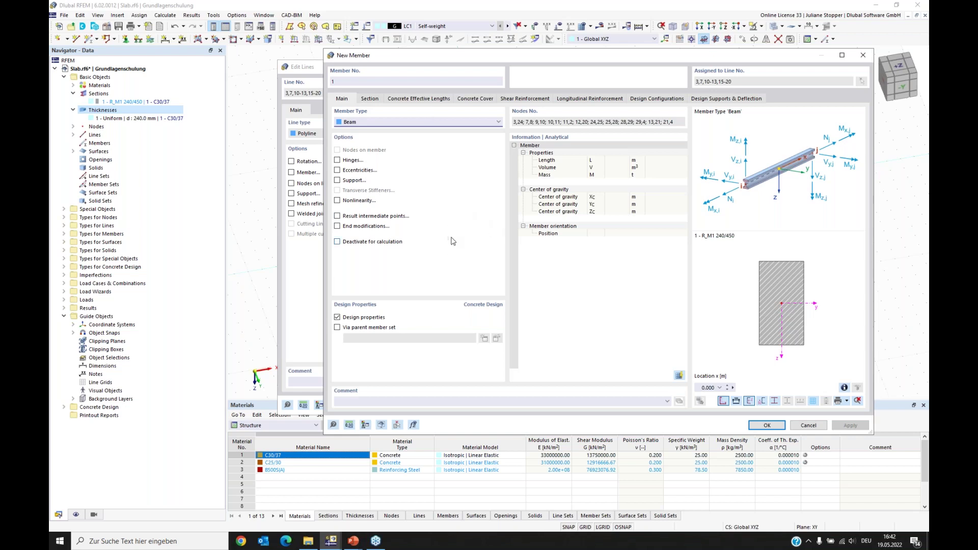
click(374, 124)
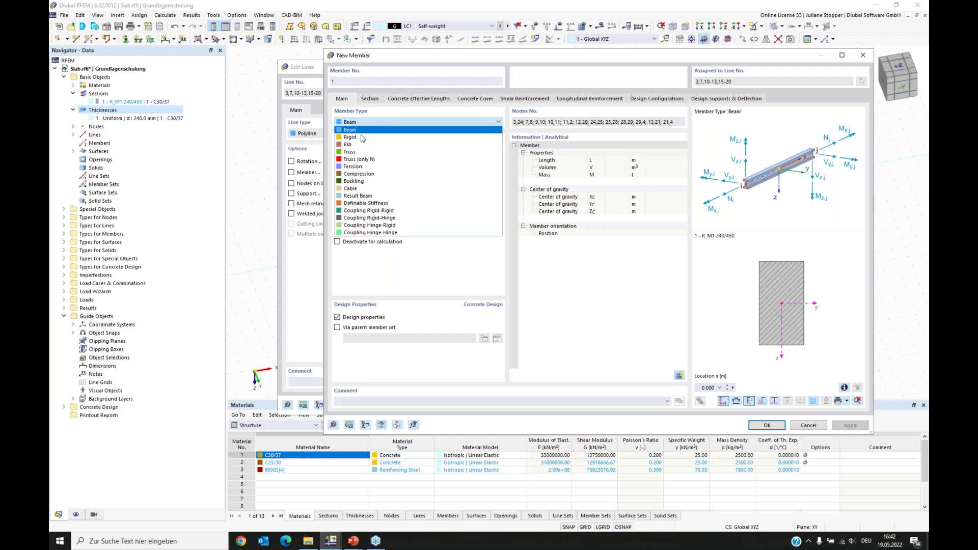
click(350, 145)
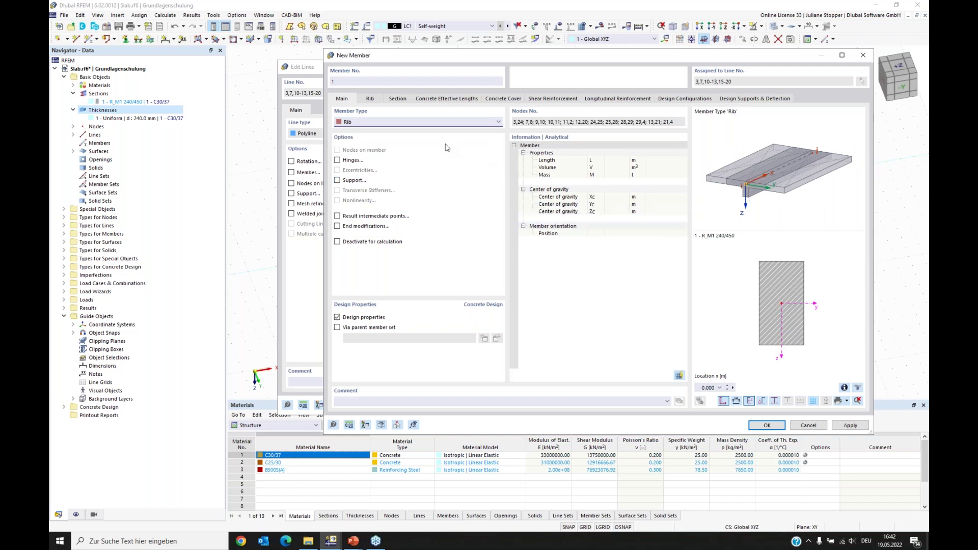
click(357, 123)
click(352, 130)
click(350, 123)
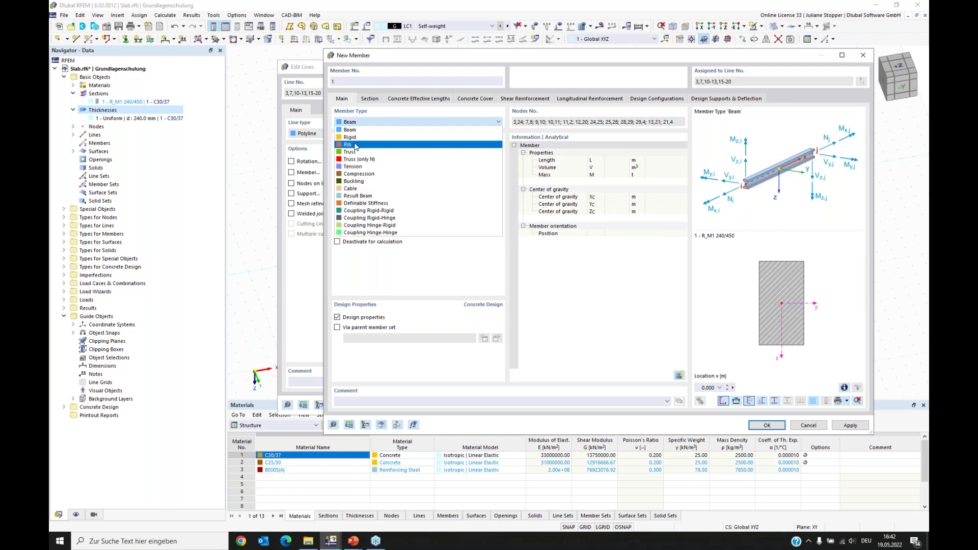
click(356, 138)
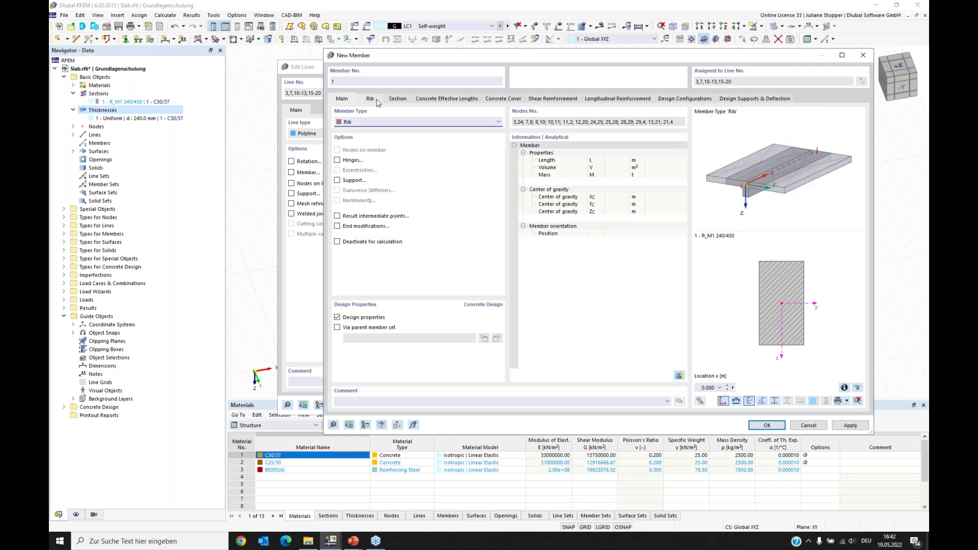
Try the -z-side and centric rib alignments, and set the alignment back to On +z-side of surface.
click(371, 98)
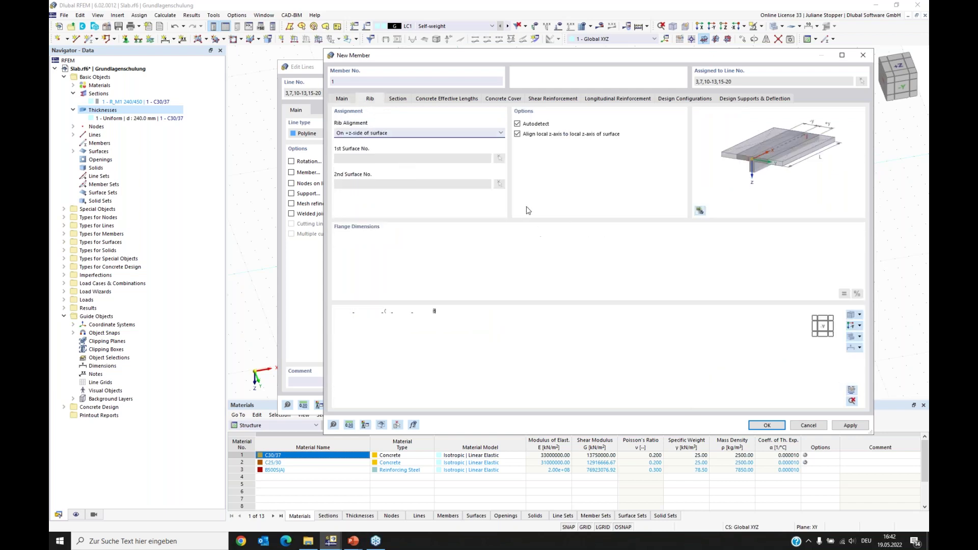
click(406, 135)
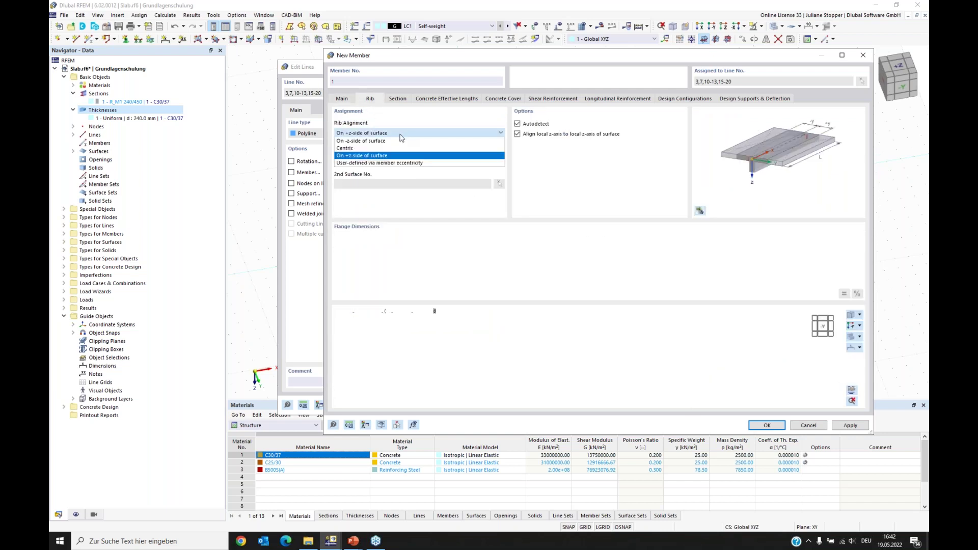
click(382, 141)
click(383, 133)
click(376, 148)
click(390, 133)
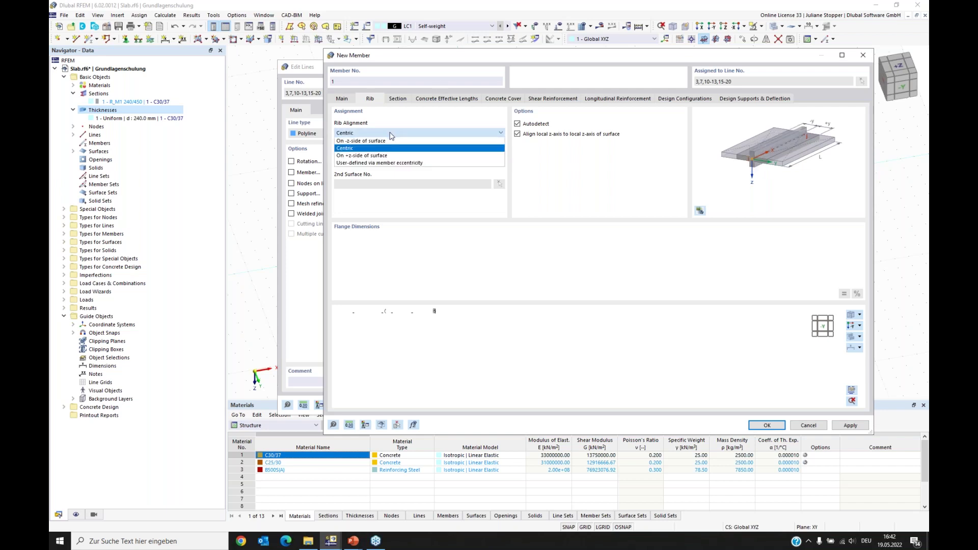
click(375, 156)
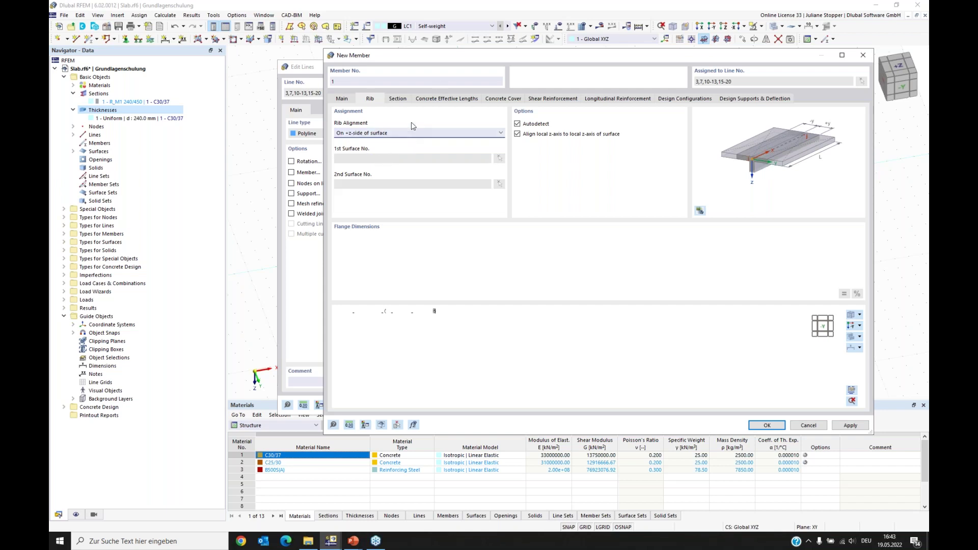
Check the rib's section, deactivate its design properties and confirm the ribs on the selected lines.
click(397, 98)
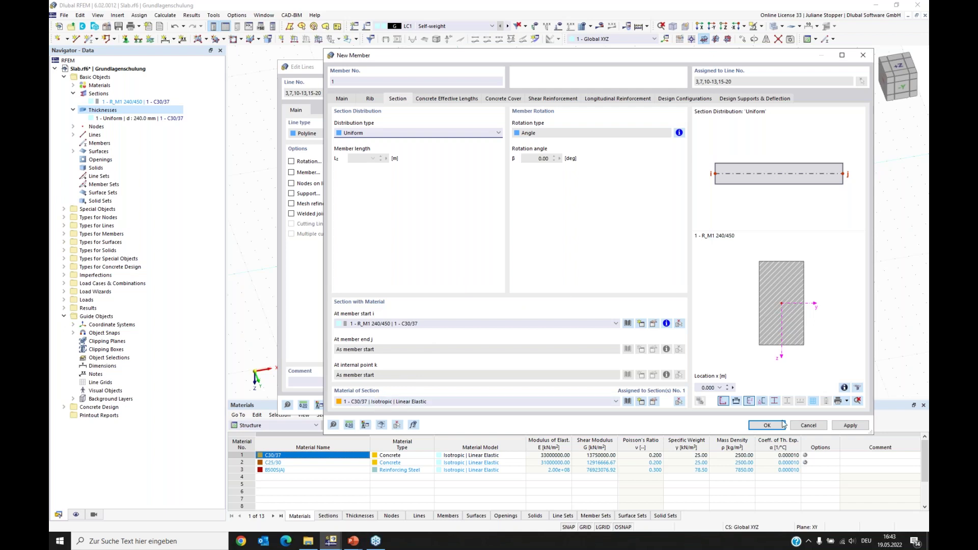
click(344, 98)
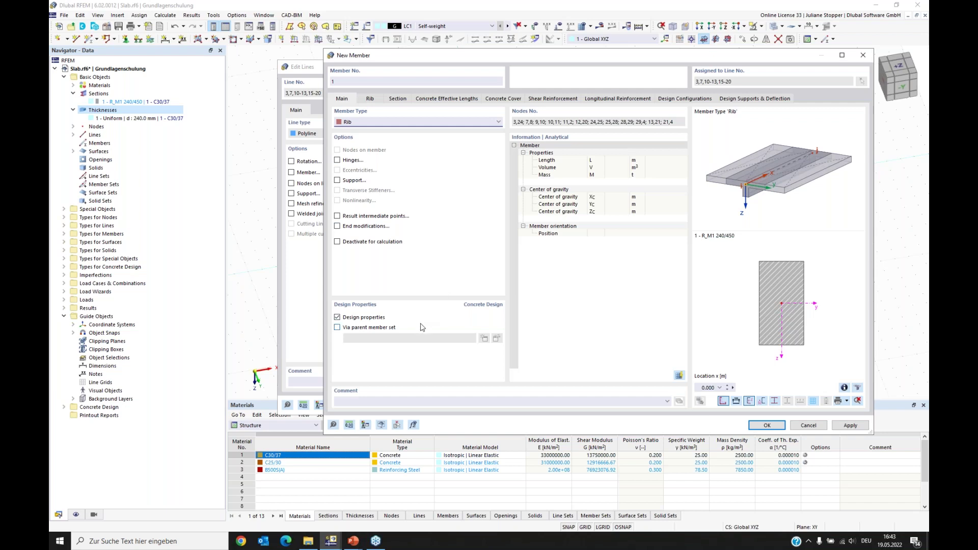
click(337, 317)
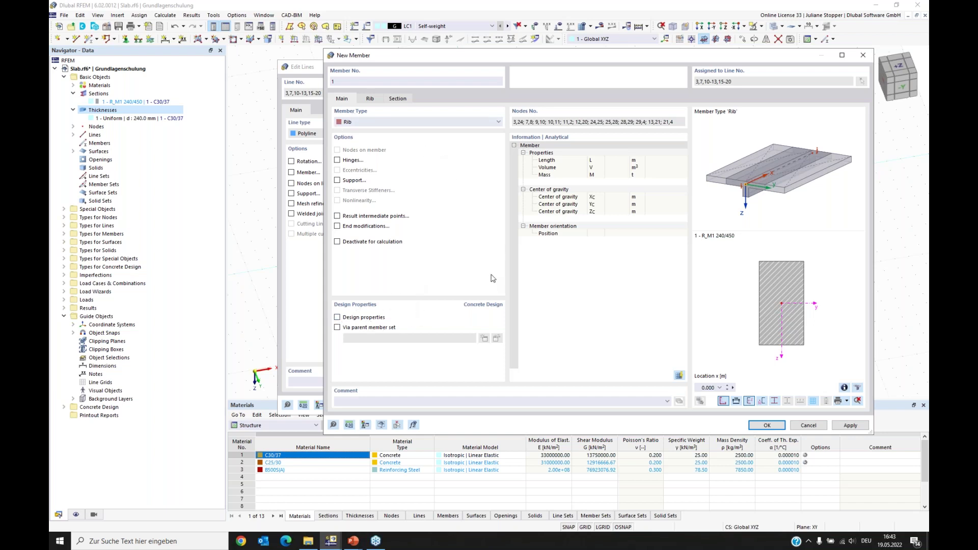
click(767, 426)
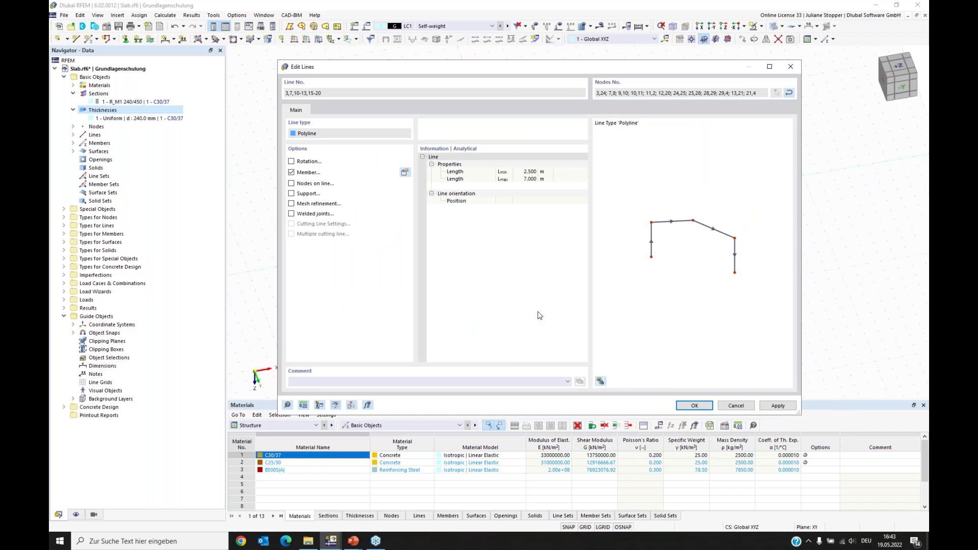
click(695, 406)
Start a new nodal support among the types for nodes.
ctrl+middle_drag(599, 371, 509, 321)
ctrl+middle_drag(484, 336, 732, 340)
ctrl+middle_drag(665, 338, 446, 279)
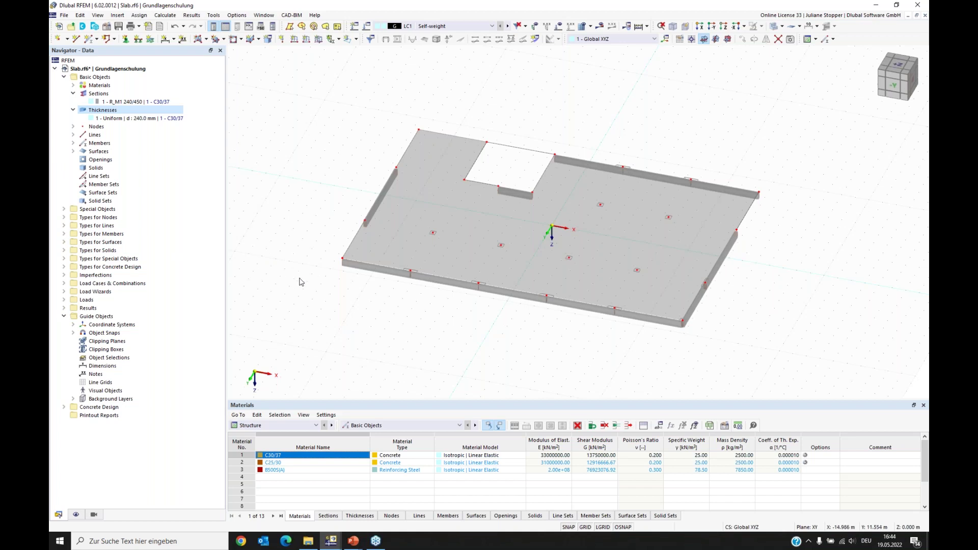
click(65, 218)
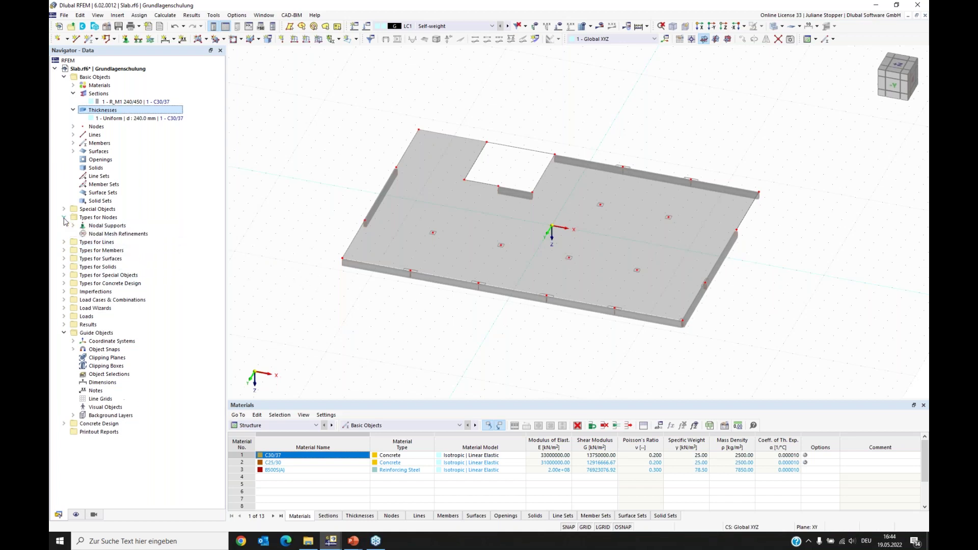
click(102, 227)
right_click(100, 228)
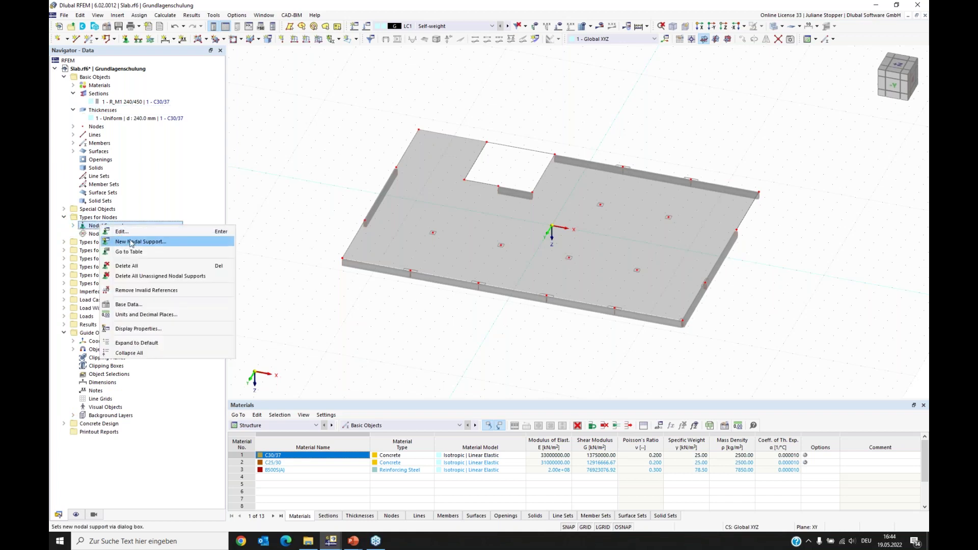
Create a nodal support with stiffness via a fictitious column, modelled as an elastic nodal support.
click(134, 242)
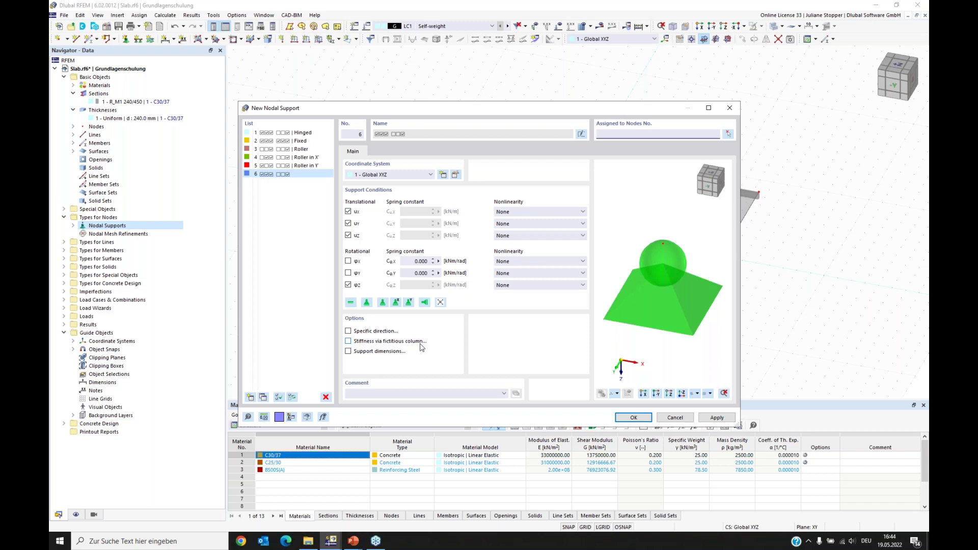
click(348, 342)
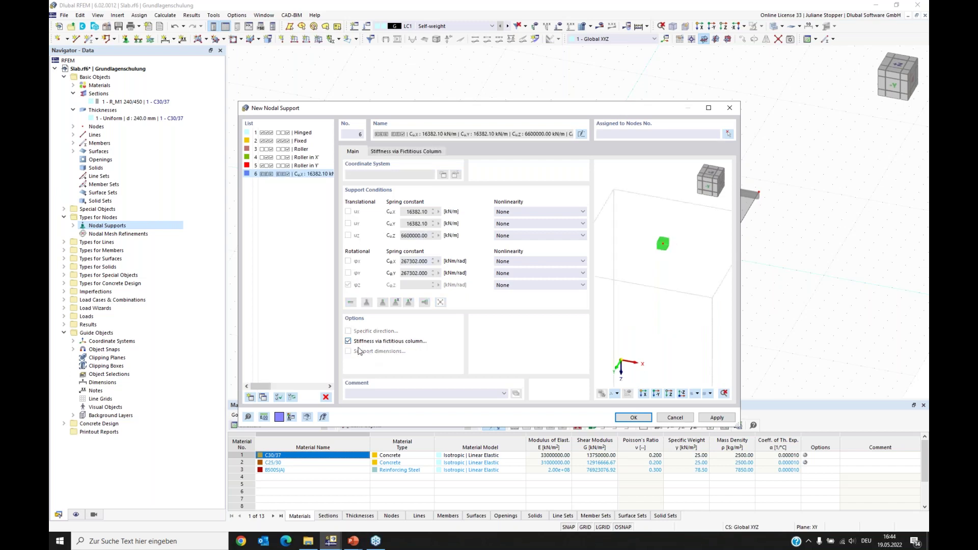
click(405, 151)
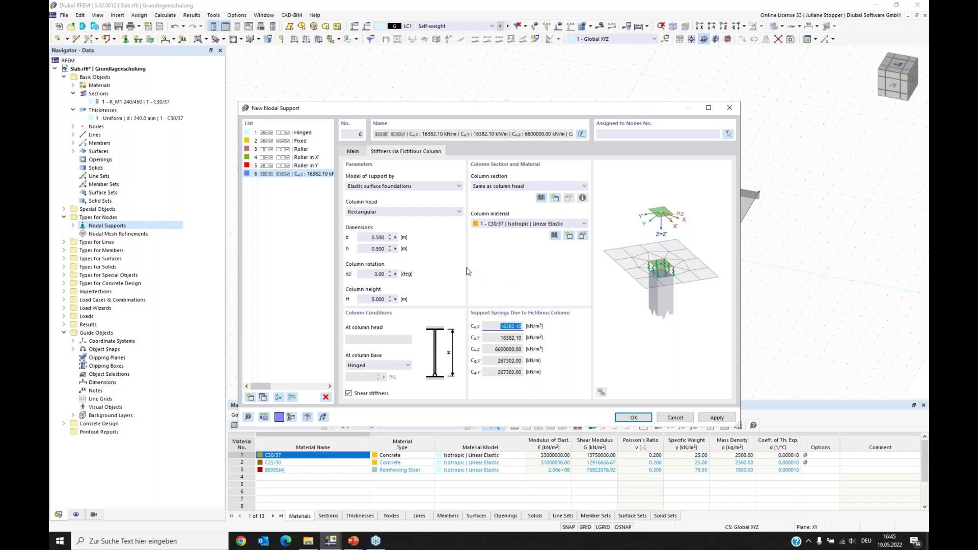
click(417, 186)
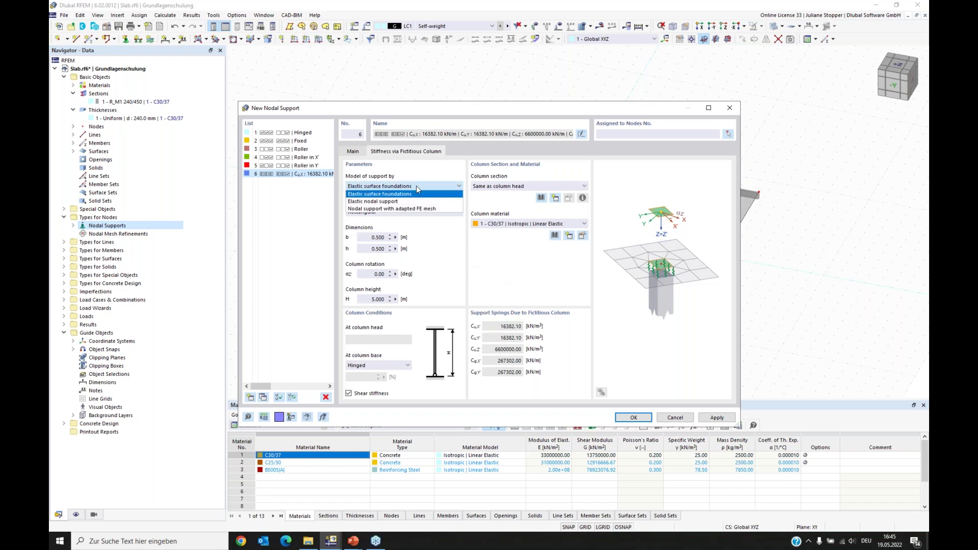
click(364, 201)
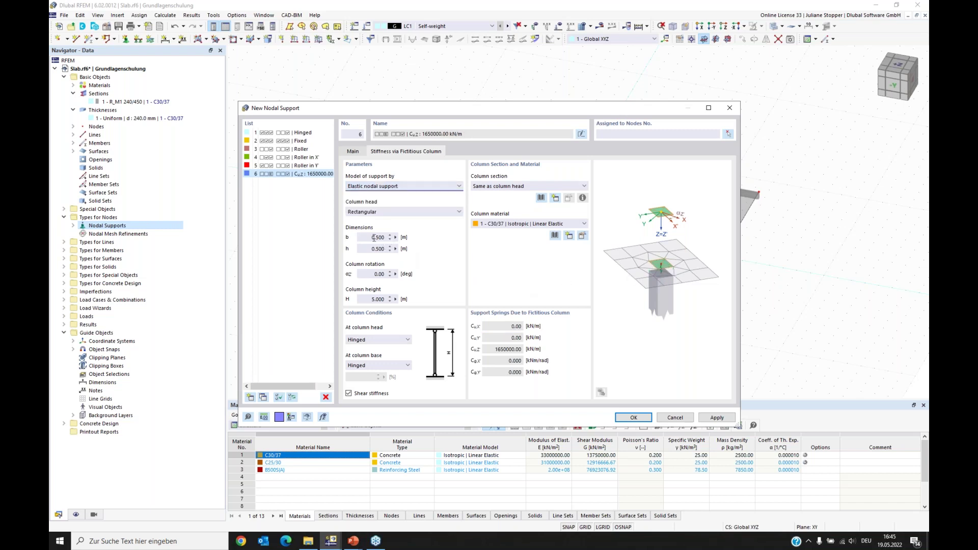
Set the fictitious column to 0.400 by 0.400 m with a height of 3.250 m and material C25/30.
drag(376, 237, 388, 237)
text(40)
drag(376, 248, 395, 249)
text(40)
drag(367, 299, 397, 299)
text(3.250)
click(508, 227)
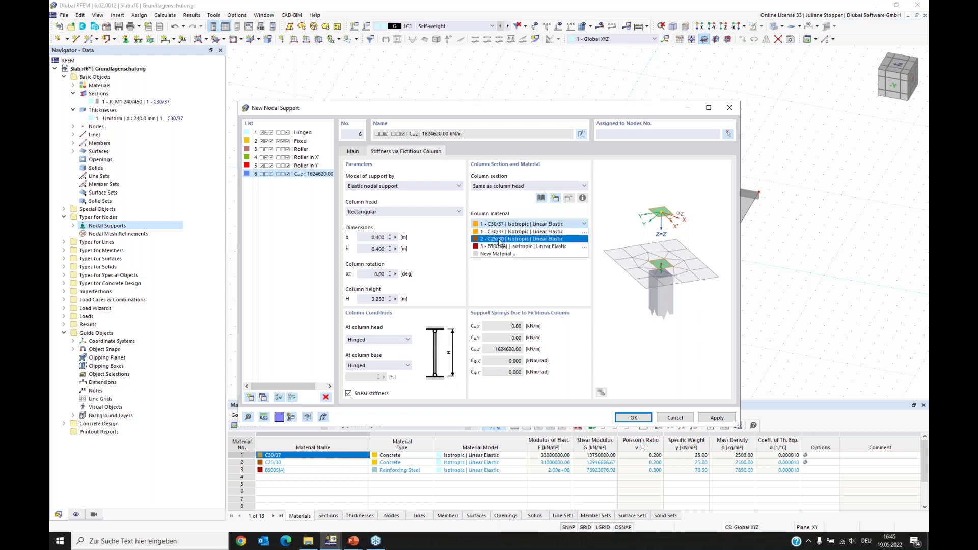
click(499, 239)
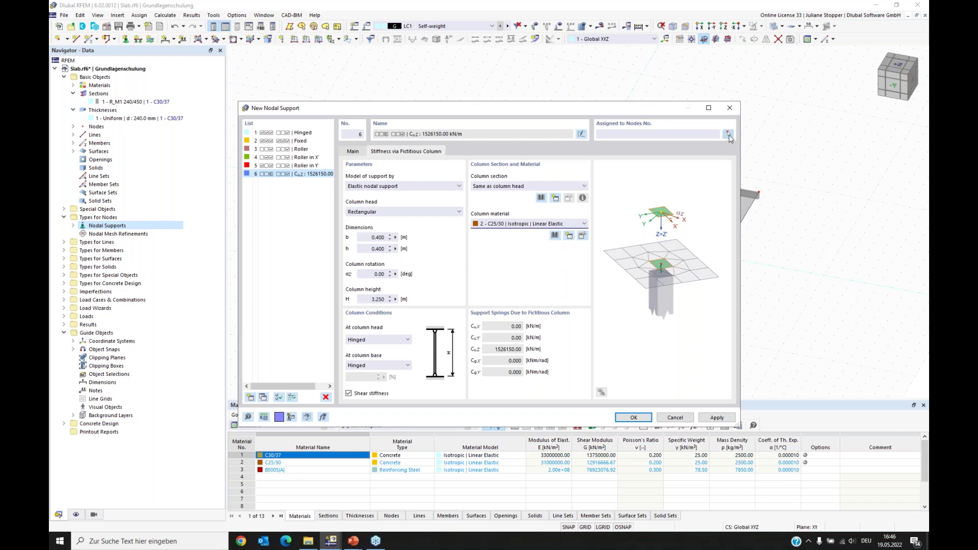
Assign the square column support to the six interior slab nodes and the front corner node (4, 16-19, 22, 23) and apply it.
click(728, 134)
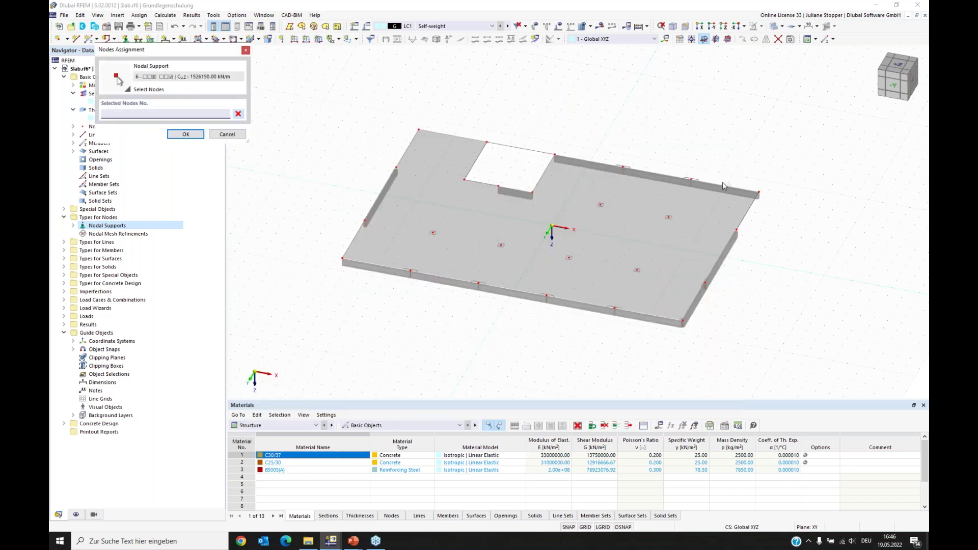
click(434, 233)
click(501, 245)
click(568, 258)
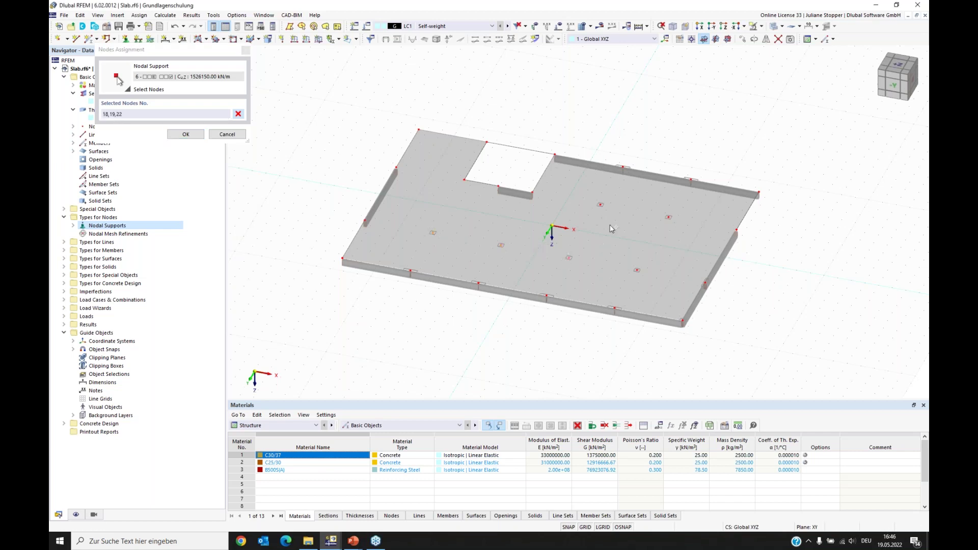
click(668, 216)
click(600, 204)
click(637, 270)
click(681, 320)
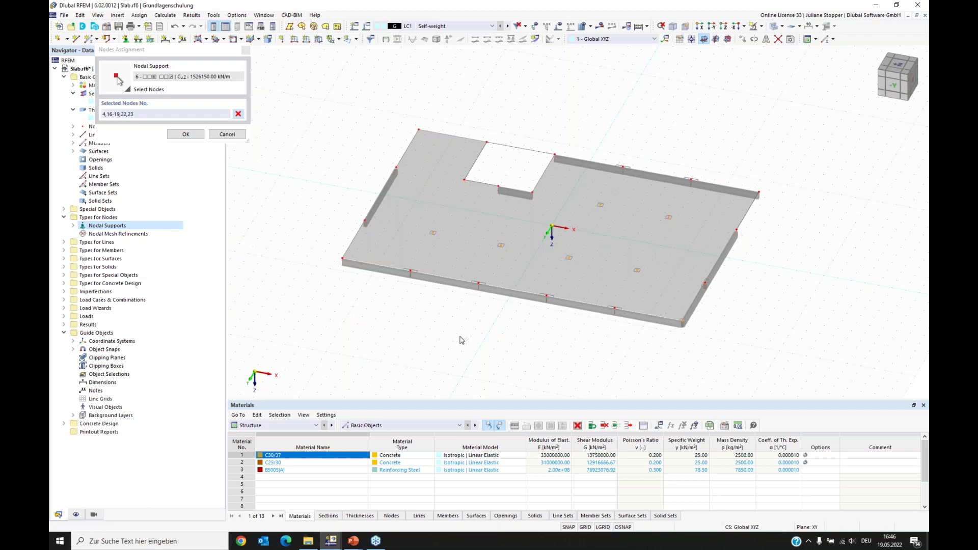
click(185, 135)
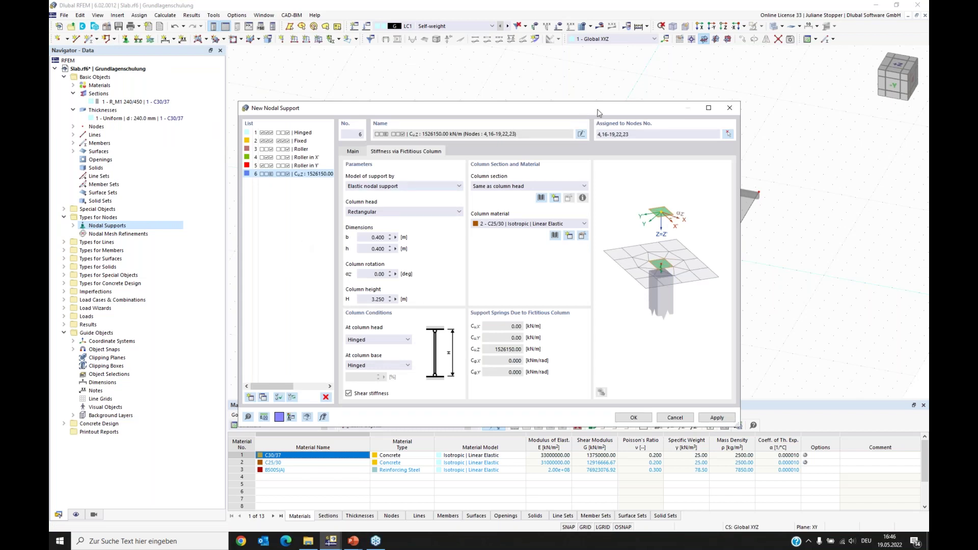
drag(593, 111, 411, 102)
click(531, 409)
drag(306, 101, 230, 120)
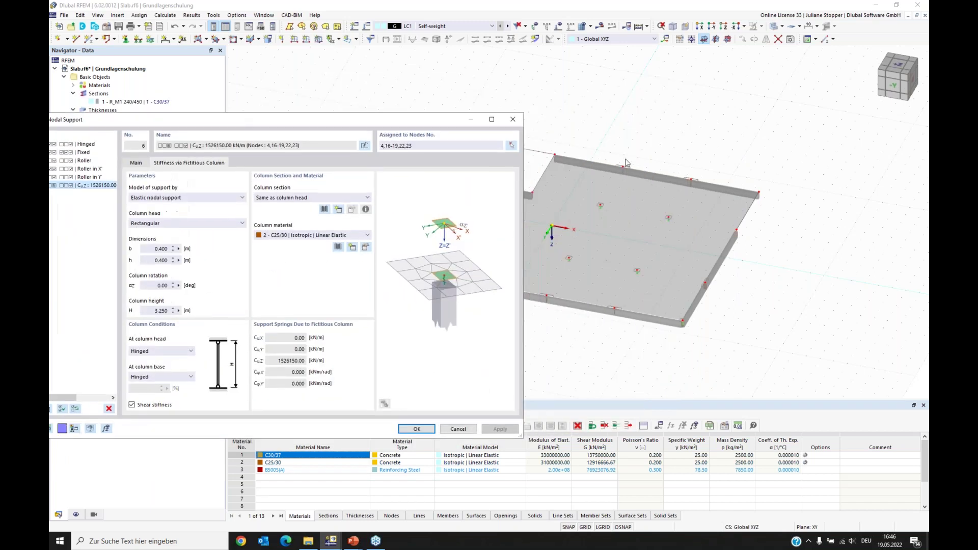
Delete the five predefined nodal supports 1-5, from Hinged to Roller in Y.
drag(406, 122, 563, 113)
click(237, 167)
shift+click(229, 135)
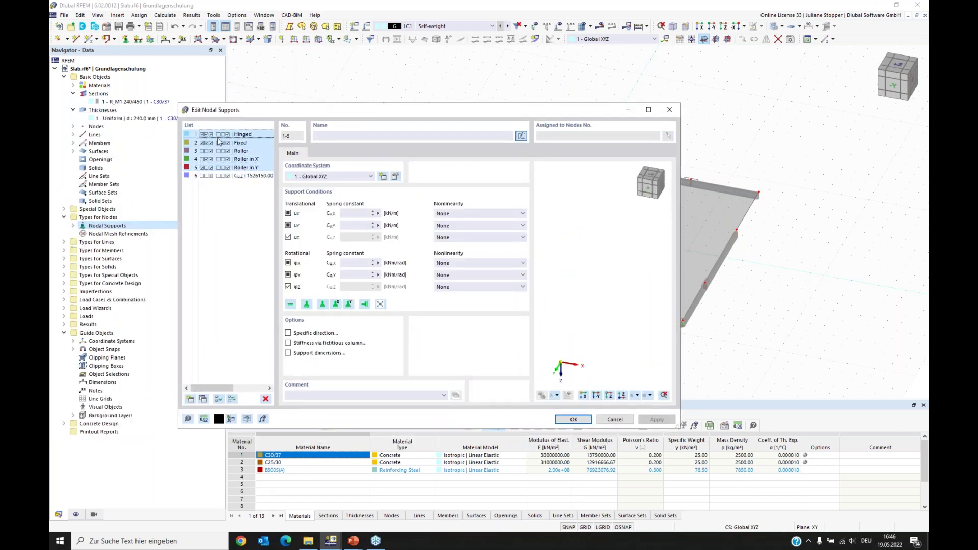
click(265, 398)
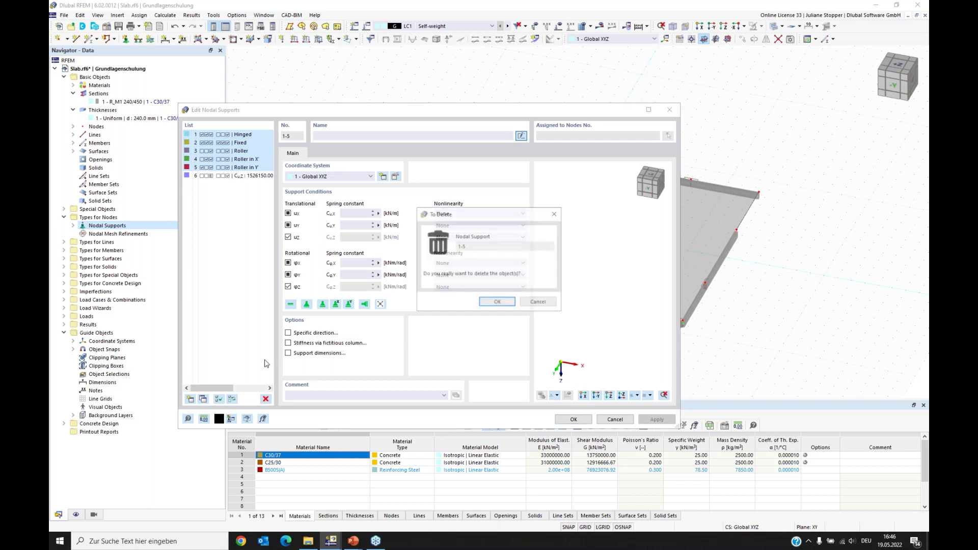
click(497, 301)
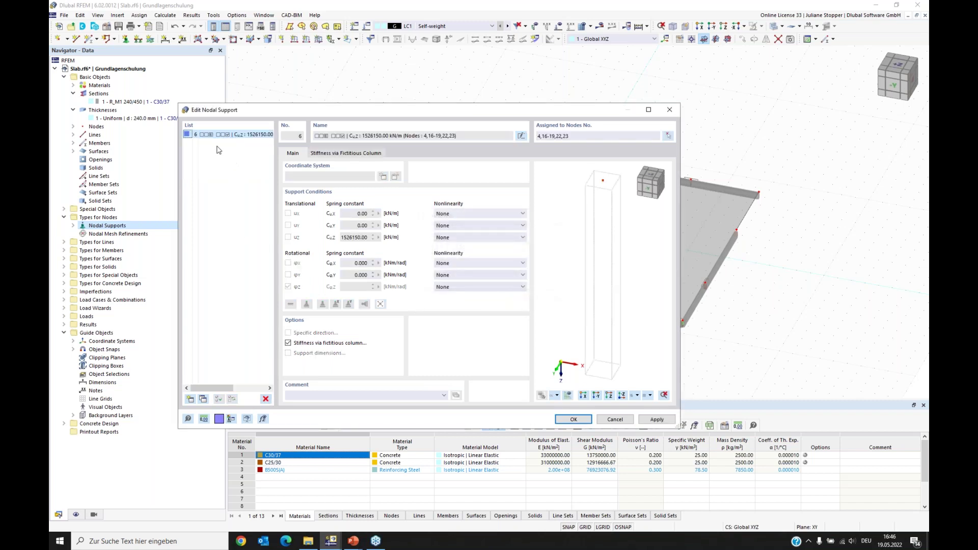
Duplicate the column support with b = 1.000 m and h = 0.250 m, checking the column sizes on the PowerPoint slide.
click(242, 137)
click(203, 400)
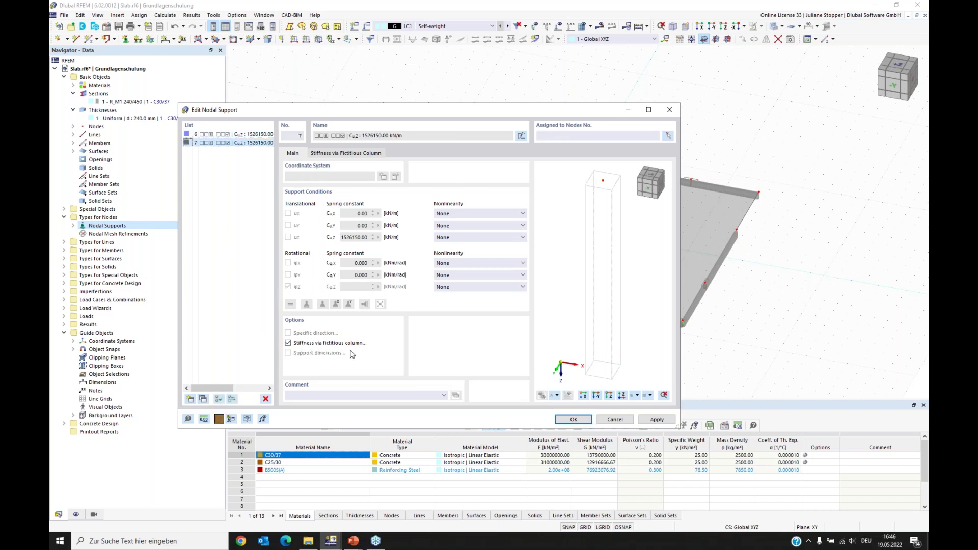
click(356, 155)
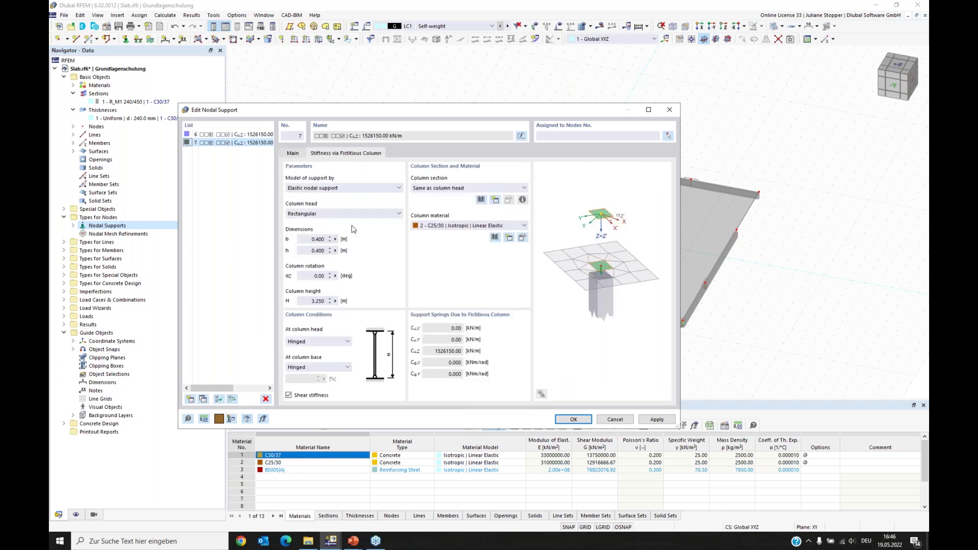
drag(302, 239, 351, 240)
text(1)
key(Tab)
text(0)
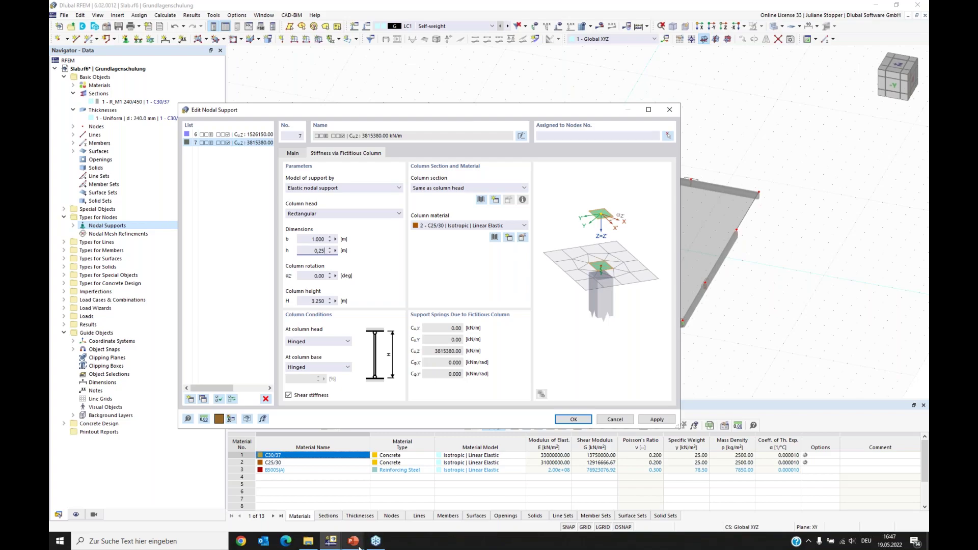
mouse_move(353, 541)
click(346, 514)
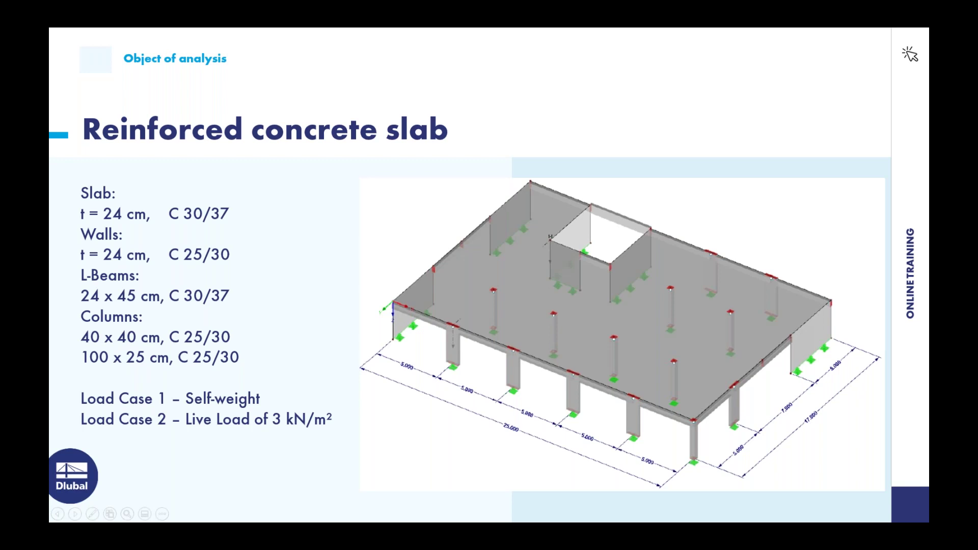
key(alt+Tab)
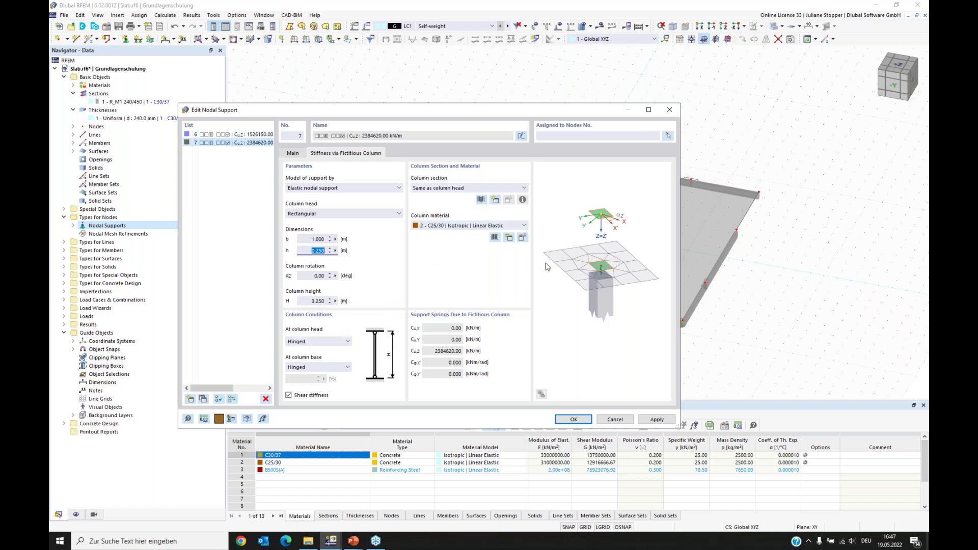
Assign the 1.000 by 0.250 m column support to the column nodes 10, 11, 24, 25, 28 and 29 along the slab's two long edges.
click(668, 136)
click(623, 167)
click(690, 180)
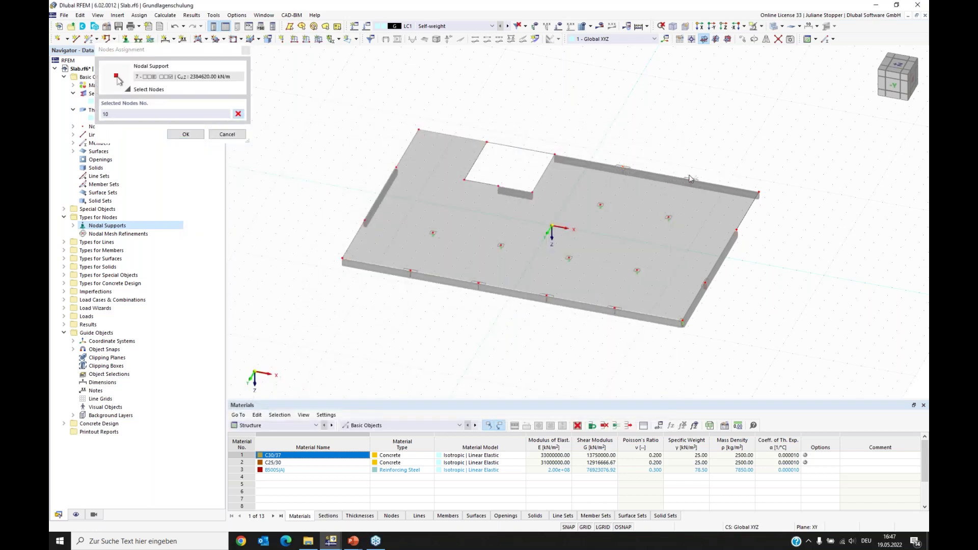
click(614, 310)
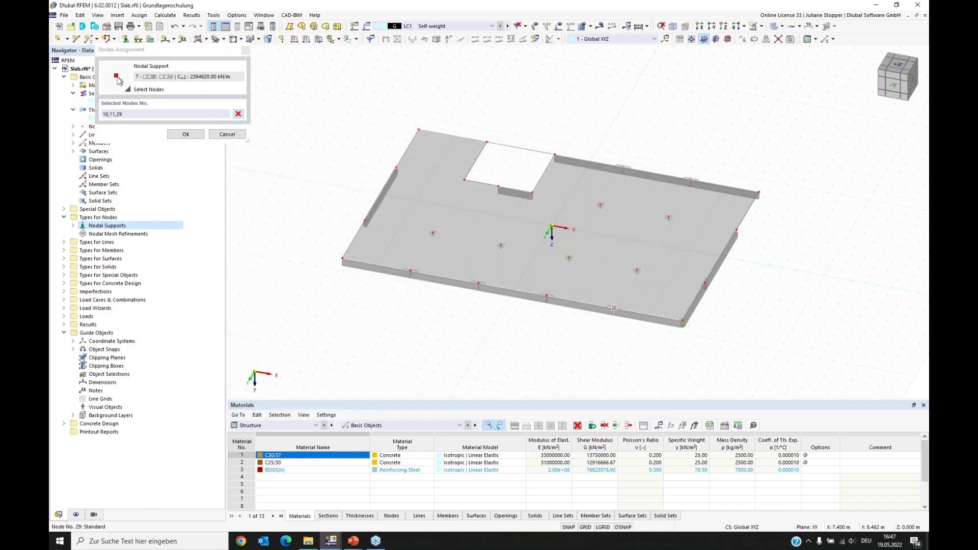
click(479, 285)
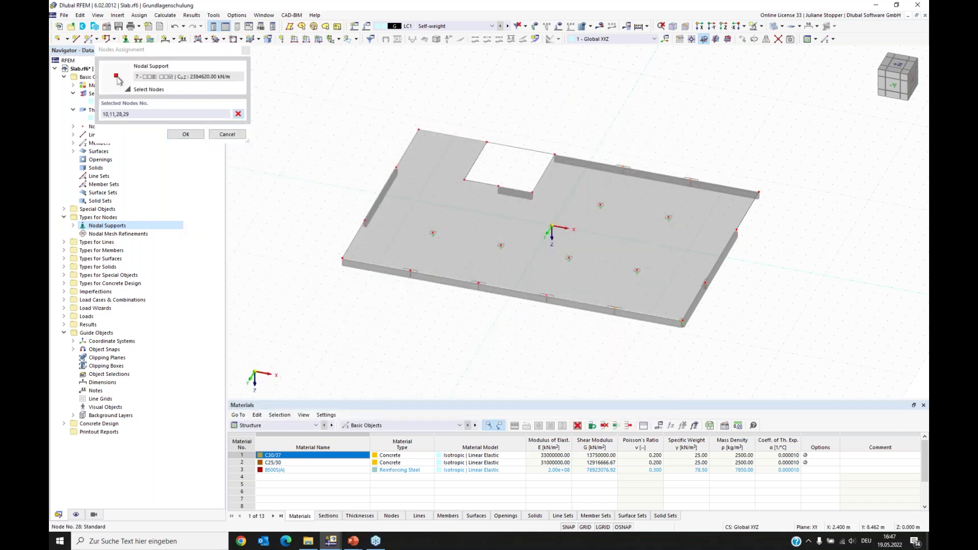
click(411, 272)
click(185, 135)
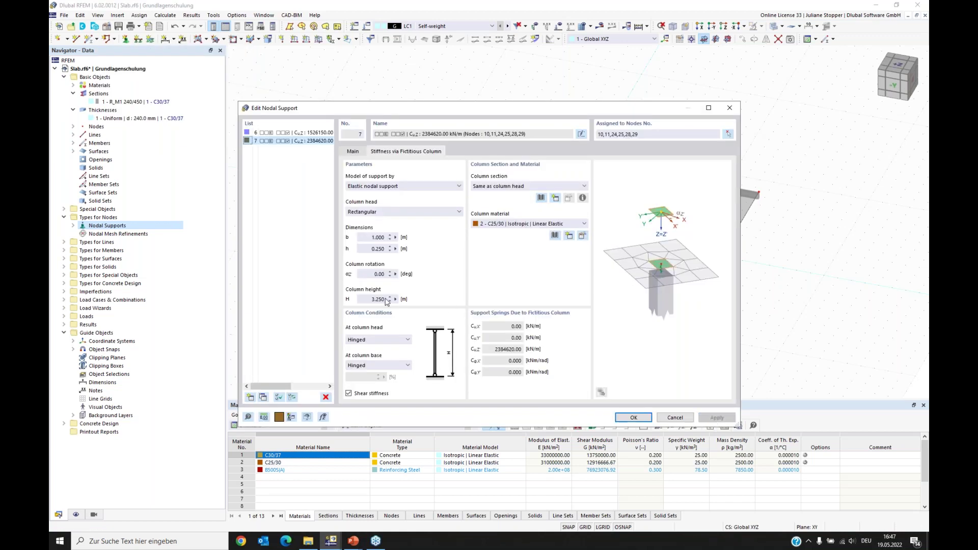
Duplicate the wide column support and set the copy's dimensions to b = 0.250 m and h = 1.000 m.
click(263, 398)
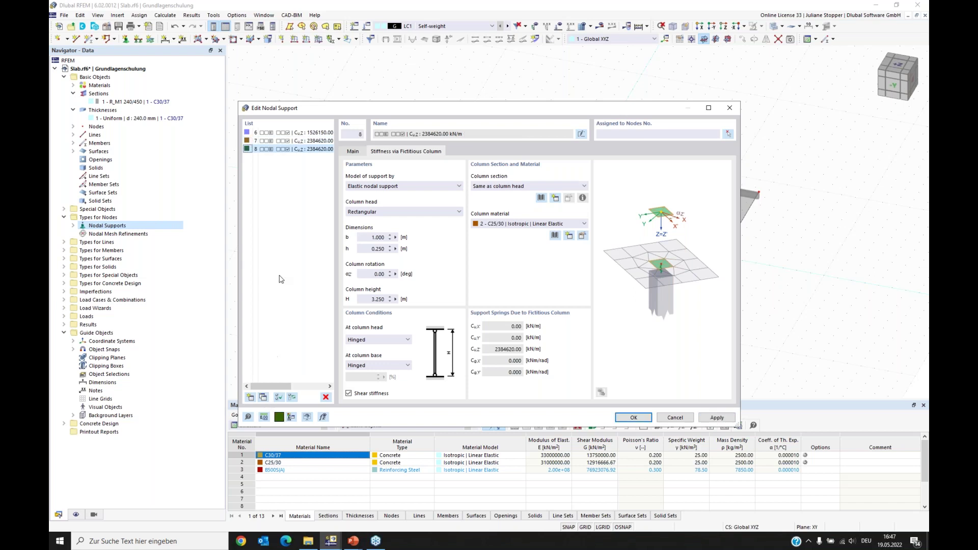
double_click(366, 238)
text(0.)
double_click(369, 249)
text(1)
click(375, 274)
Assign the 0.250 by 1.000 m column support to node 21 on the slab's short edge and finish editing the nodal supports.
click(728, 134)
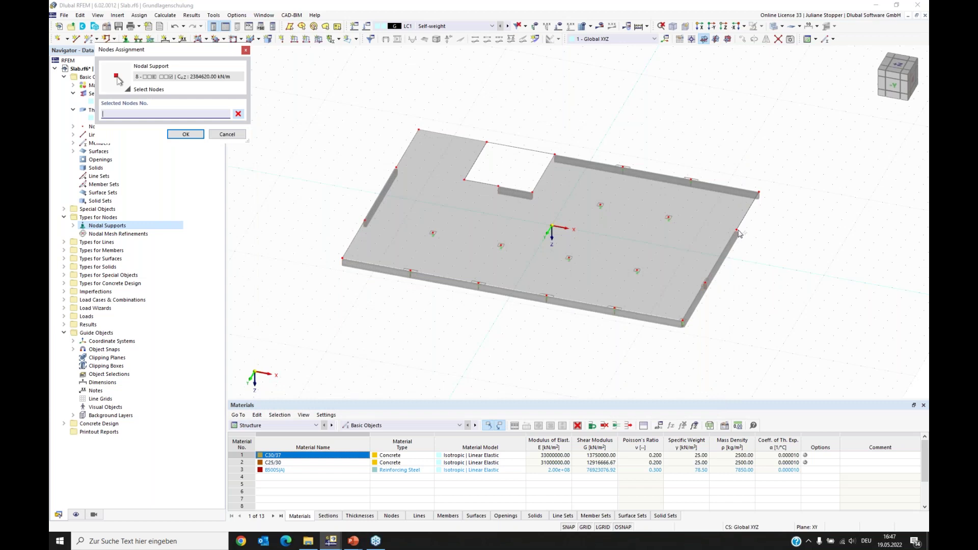
click(705, 284)
click(186, 135)
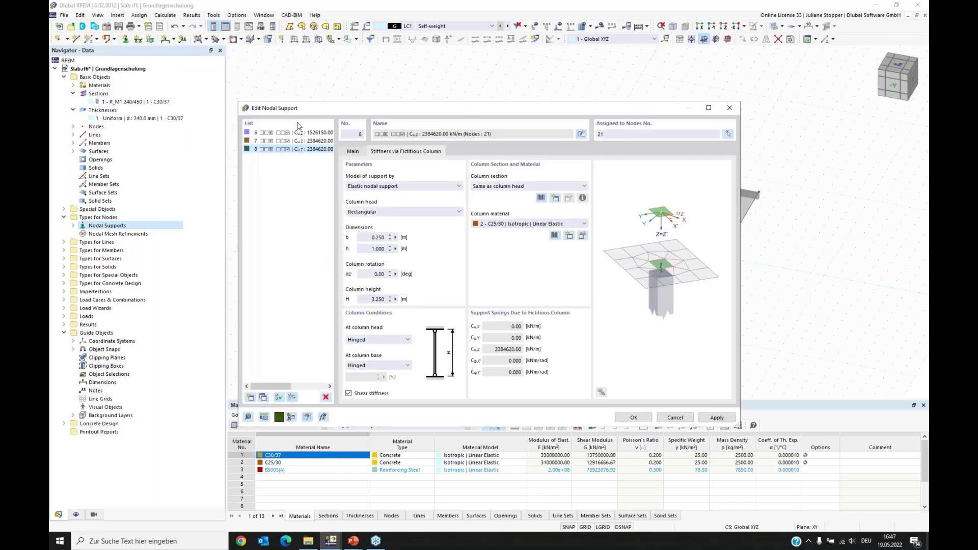
drag(578, 110, 617, 167)
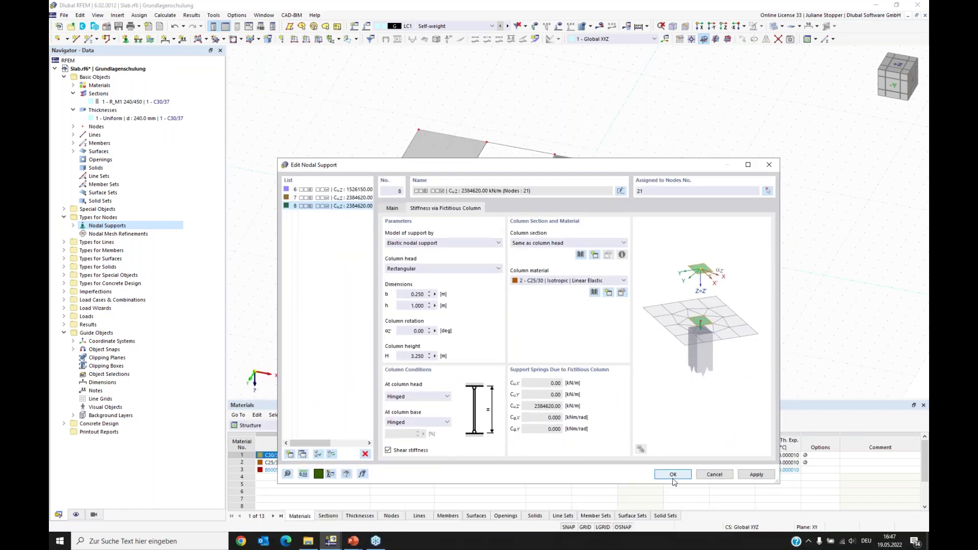
key(Return)
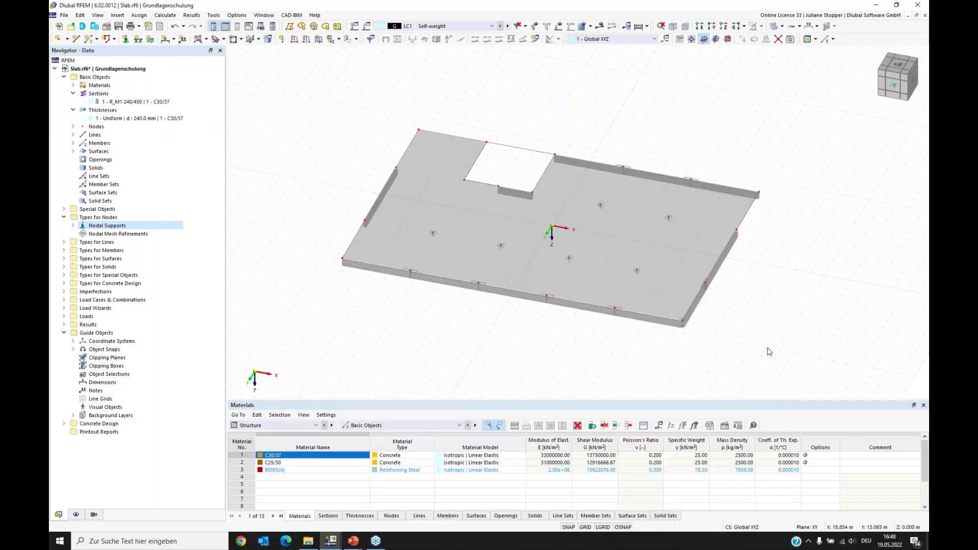
Display the model as wireframe and examine the size and orientation of the column supports across the slab.
middle_drag(760, 360, 536, 279)
scroll(536, 279, up, 3)
scroll(536, 279, up, 2)
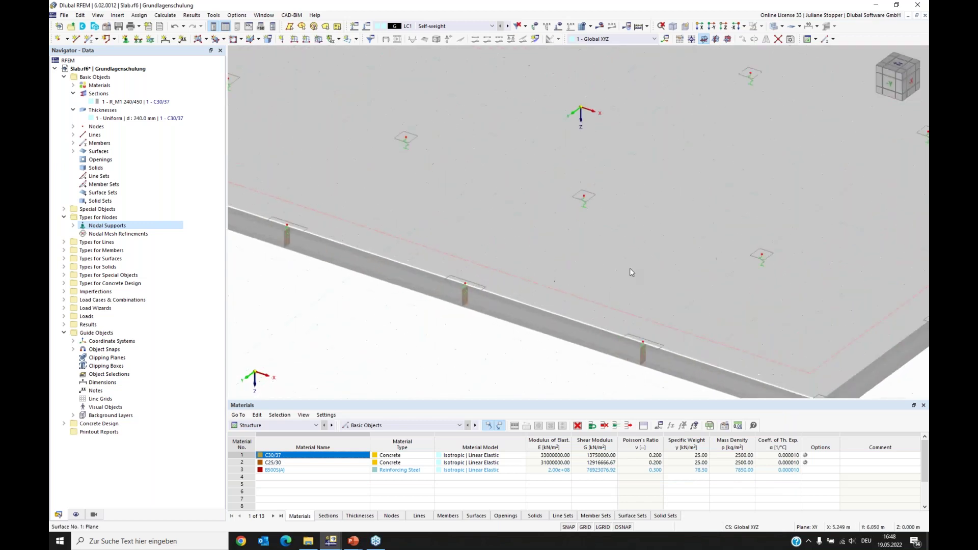
click(782, 27)
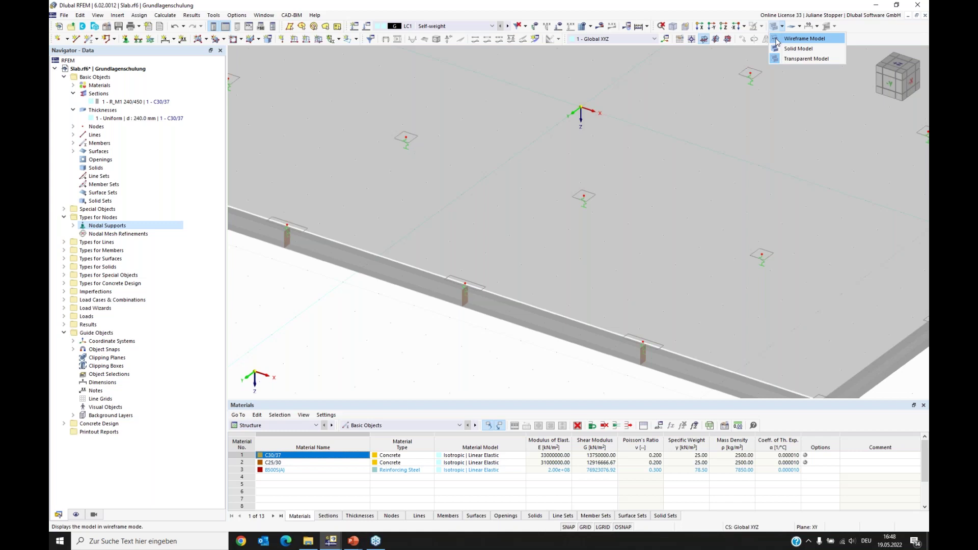
click(804, 39)
scroll(650, 179, down, 3)
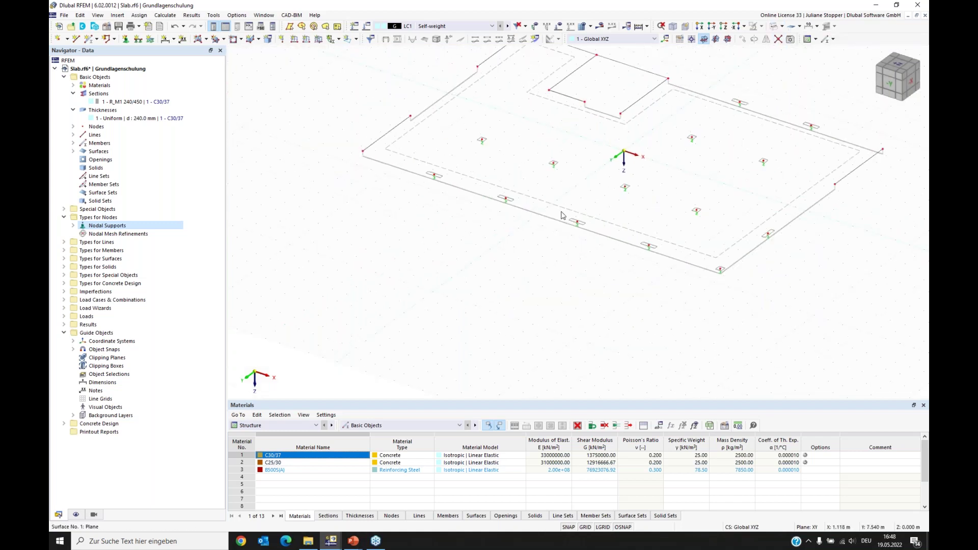
key(ctrl+shift+z)
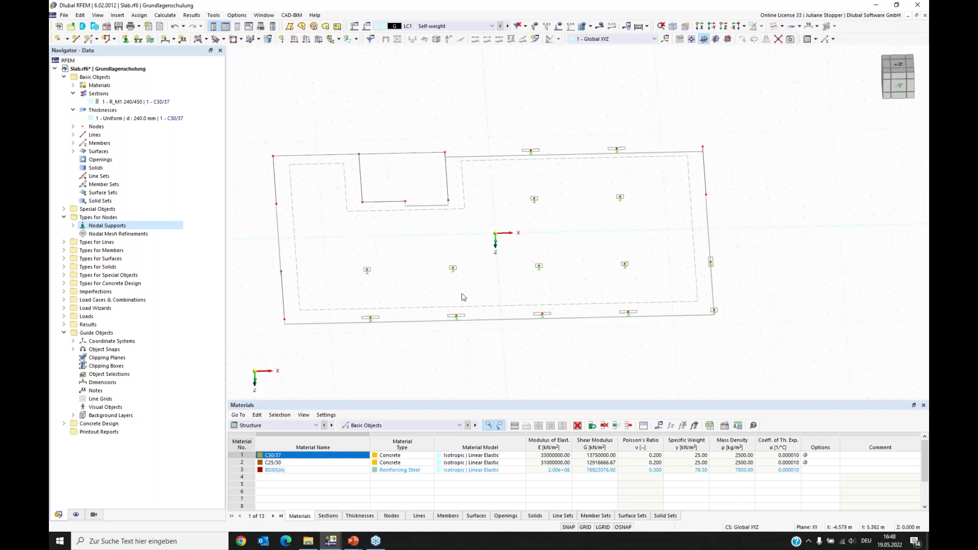
key(ctrl+shift+i)
scroll(617, 280, up, 5)
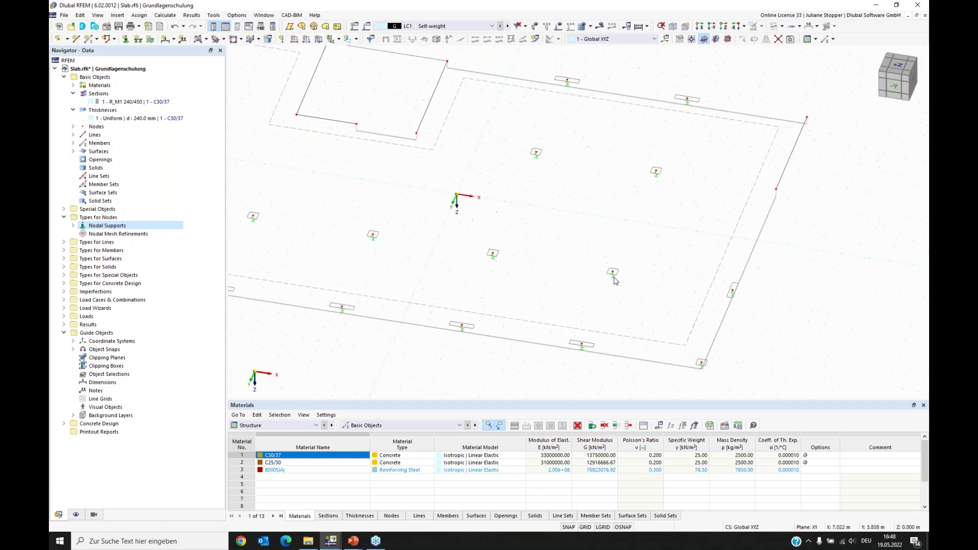
scroll(618, 280, down, 3)
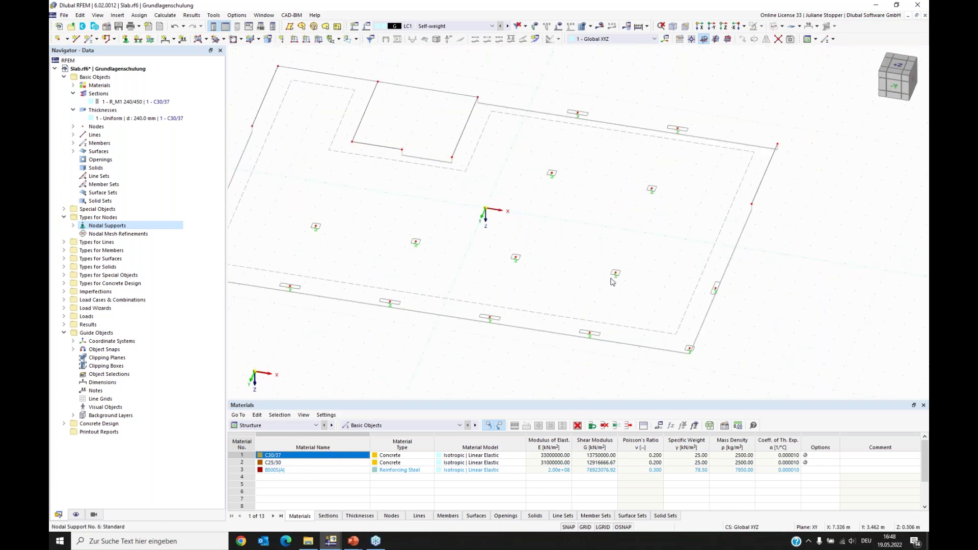
Enlarge the nodal support symbols and check the column supports around the slab from different angles.
right_click(552, 176)
drag(569, 268, 593, 268)
click(437, 387)
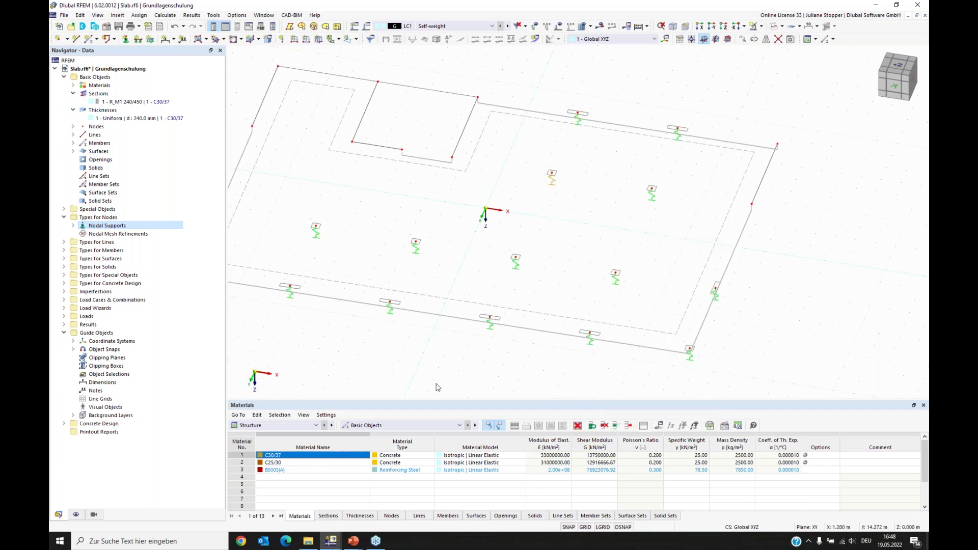
click(674, 37)
ctrl+middle_drag(390, 284, 506, 332)
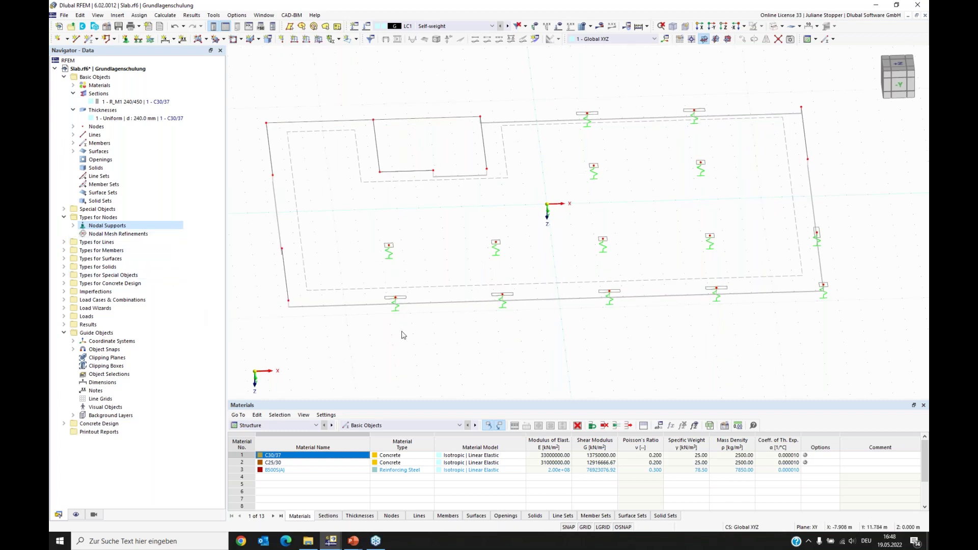
ctrl+middle_drag(606, 339, 557, 331)
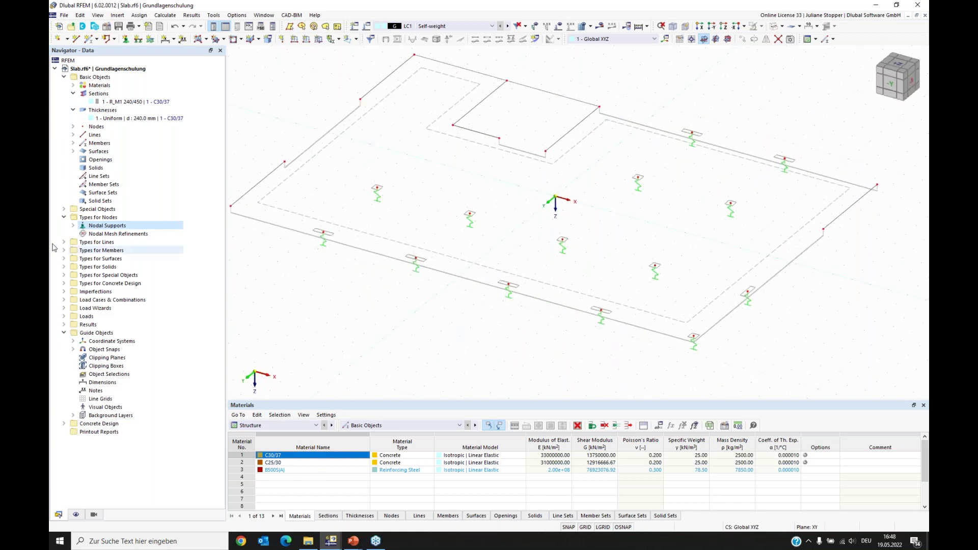
Start a new line support in the Local xyz coordinate system with its stiffness derived via a fictitious wall.
click(63, 218)
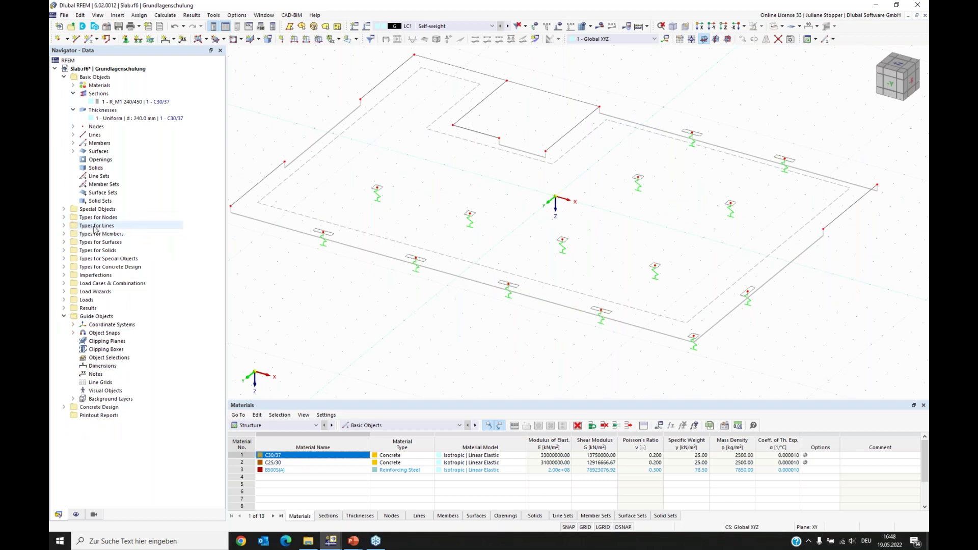
click(65, 226)
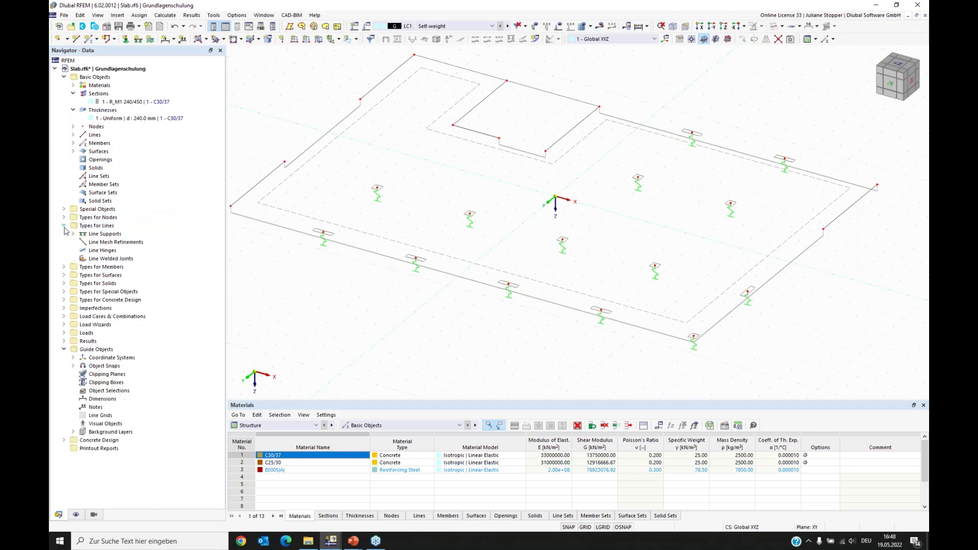
right_click(98, 237)
click(119, 252)
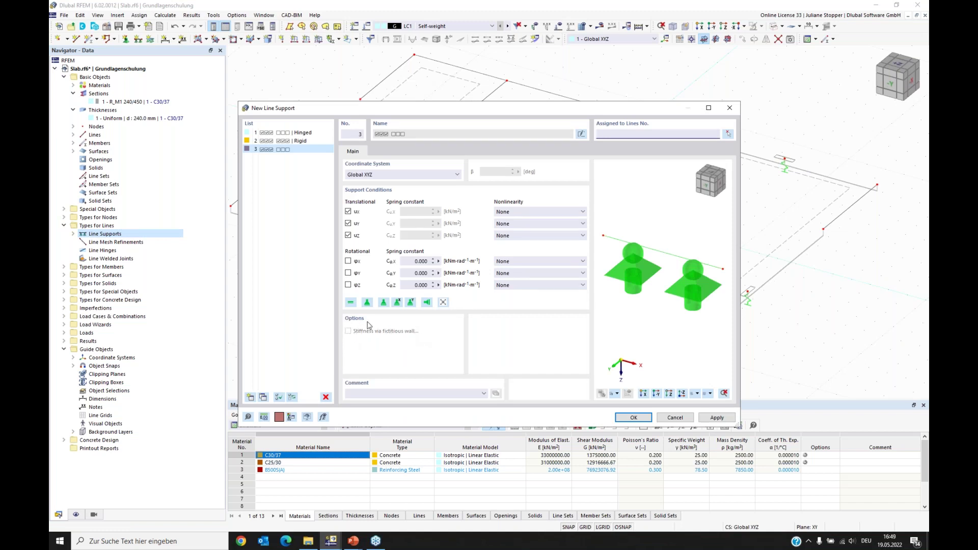
click(373, 175)
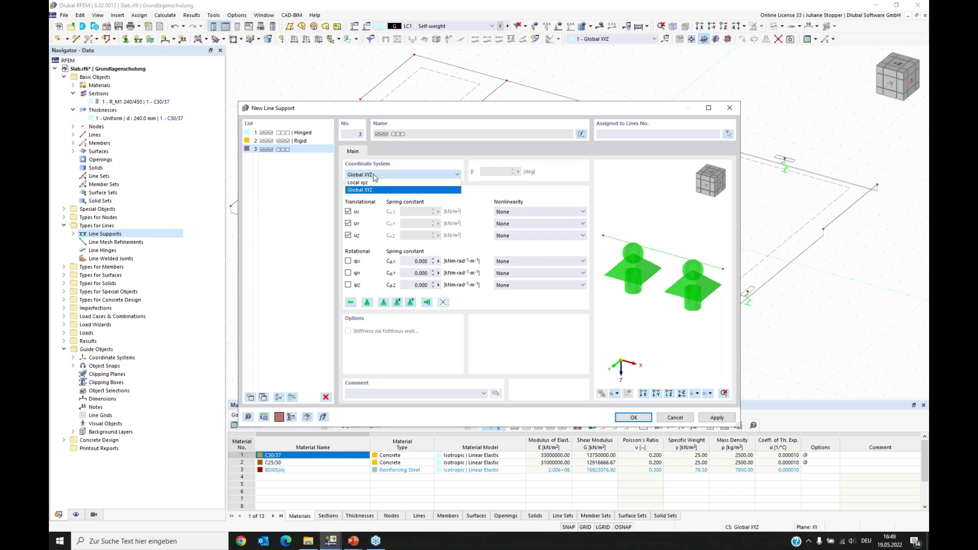
click(369, 183)
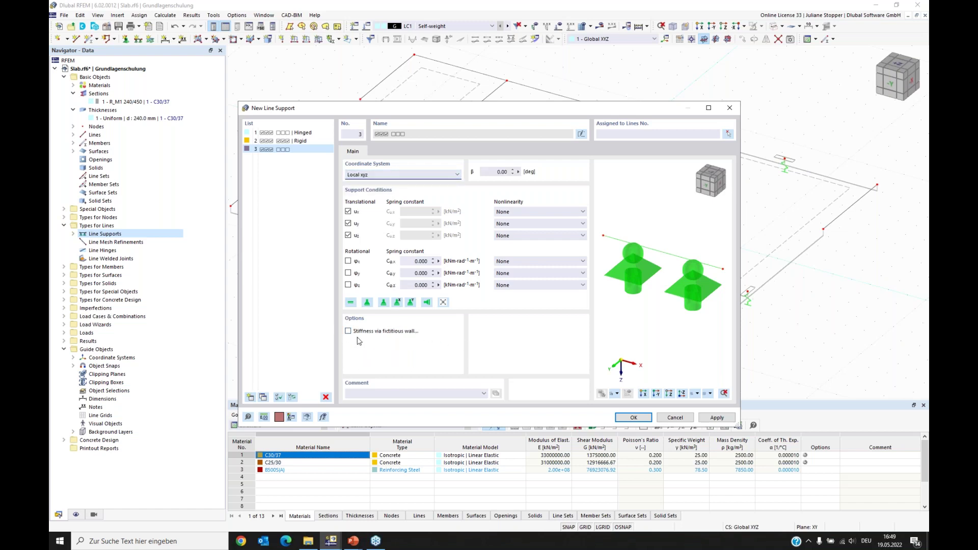
click(348, 331)
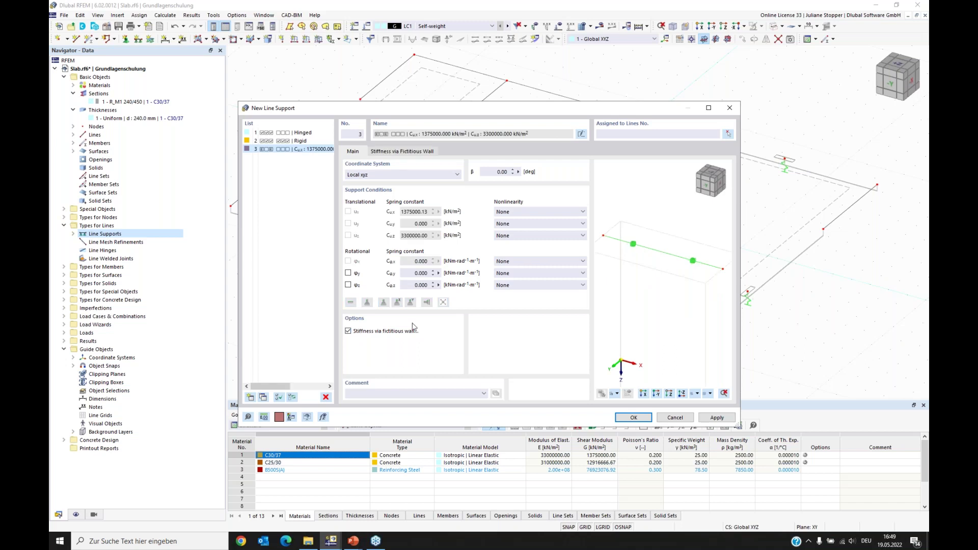
Define the fictitious wall with a width of 0.240 m, a height of 3.250 m and material 2 - C25/30.
click(396, 152)
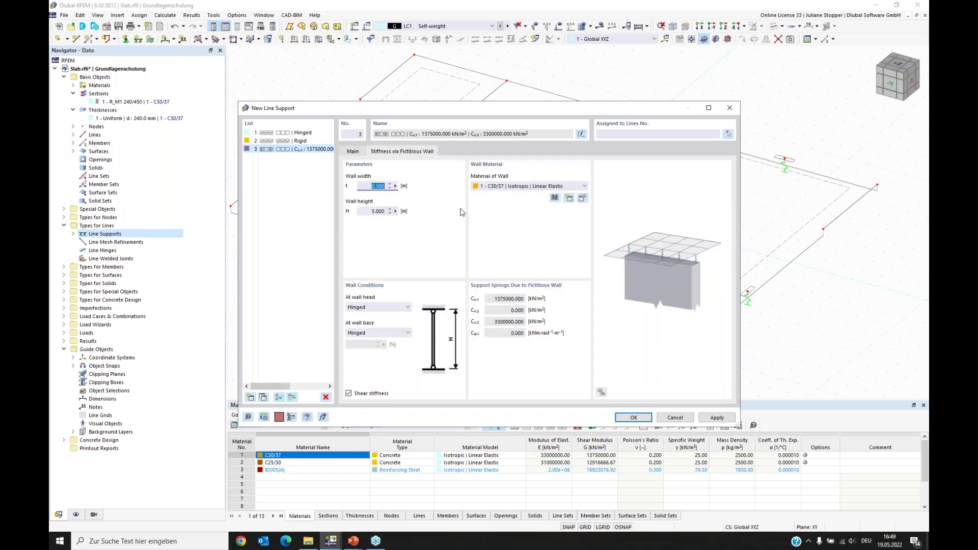
drag(481, 112, 470, 111)
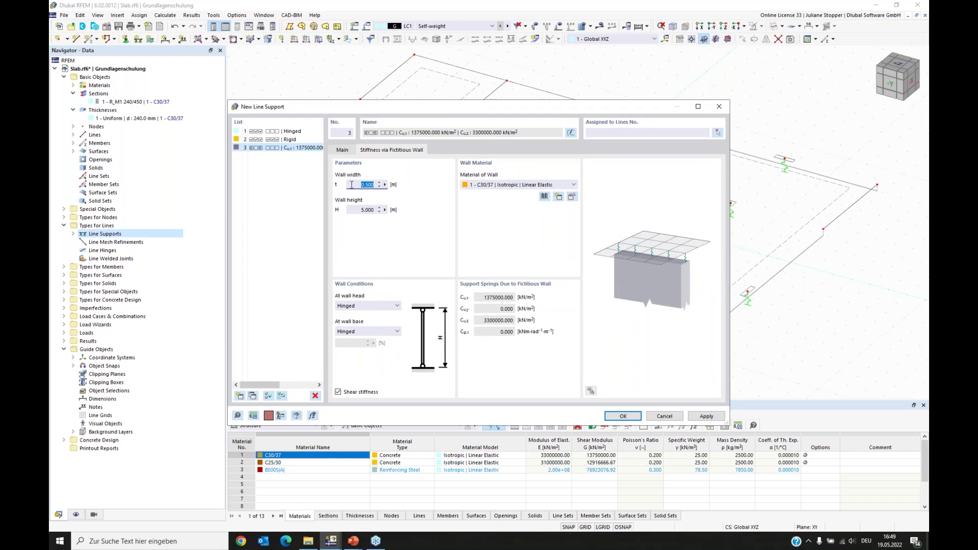
text(0,)
click(358, 209)
text(3,25)
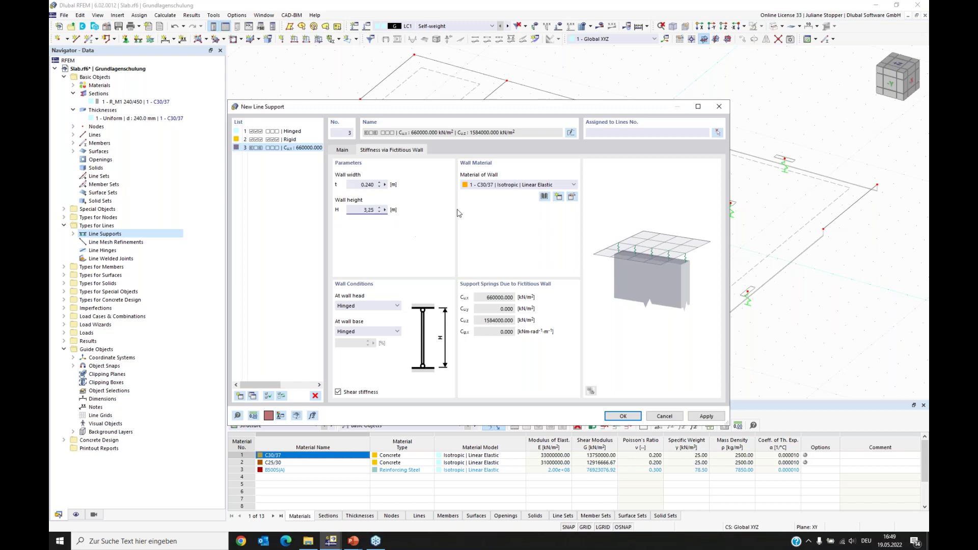
click(505, 189)
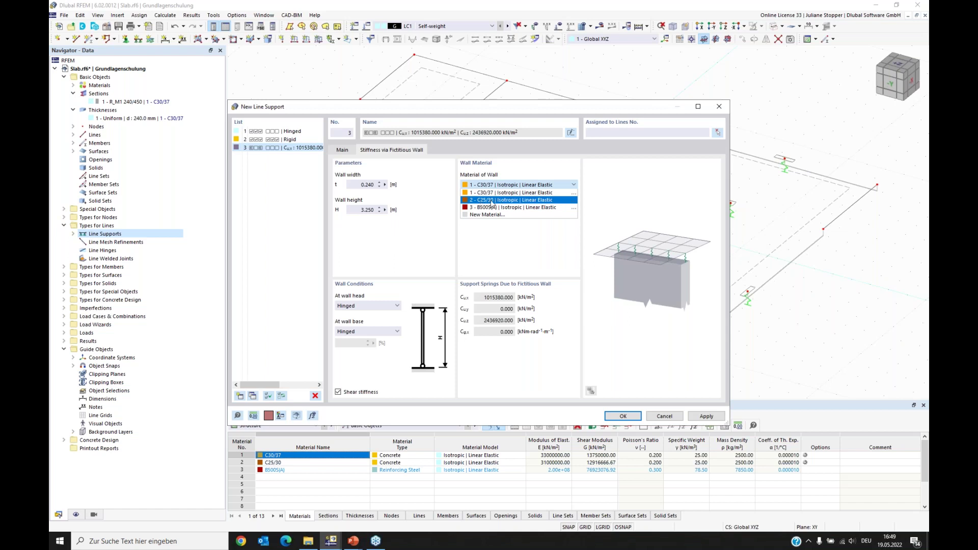
click(492, 201)
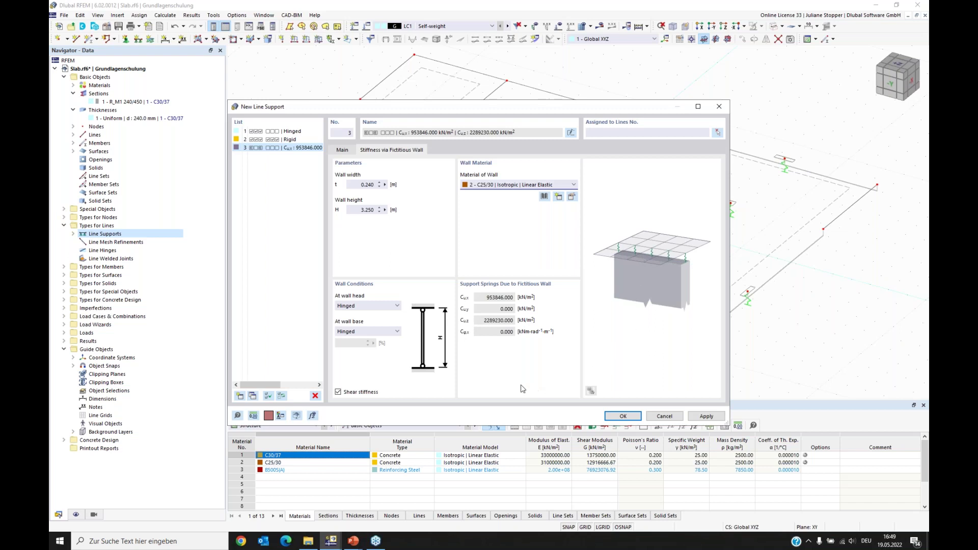
Assign the wall line support to the wall segments on both short slab edges, the adjoining long edge and around the opening.
click(717, 133)
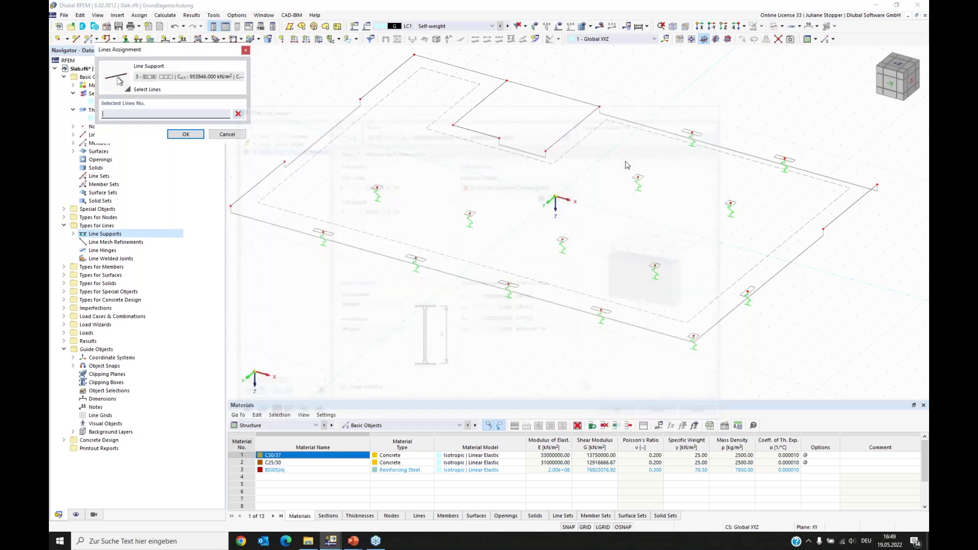
click(262, 181)
click(367, 92)
click(459, 67)
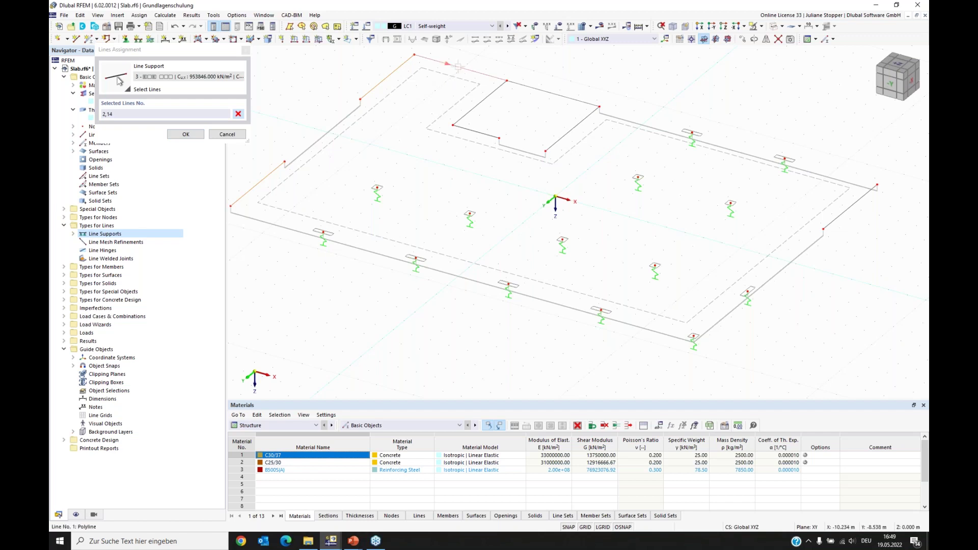
click(470, 112)
click(470, 130)
click(849, 207)
click(186, 134)
click(633, 418)
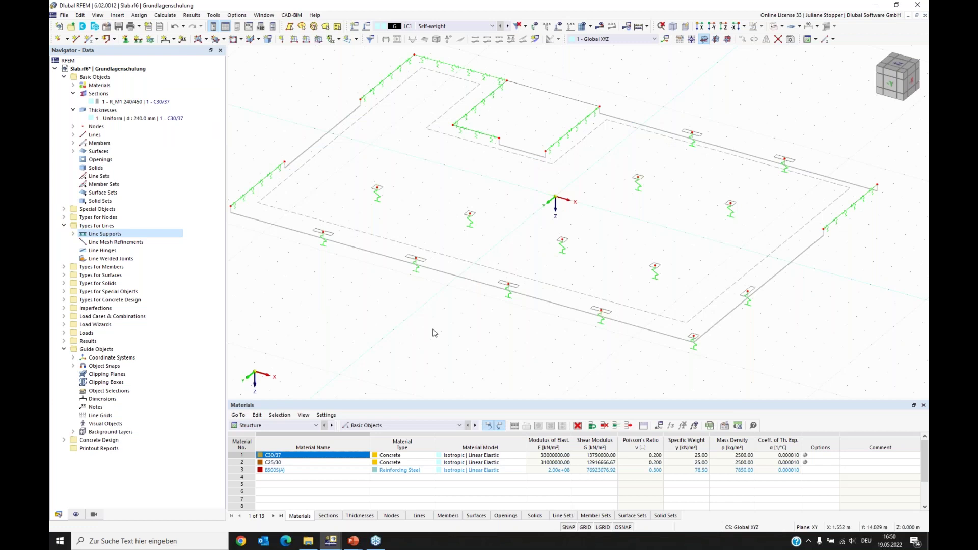
Display the slab as a shaded solid and examine the whole model with its wall and column supports.
ctrl+middle_drag(436, 332, 719, 254)
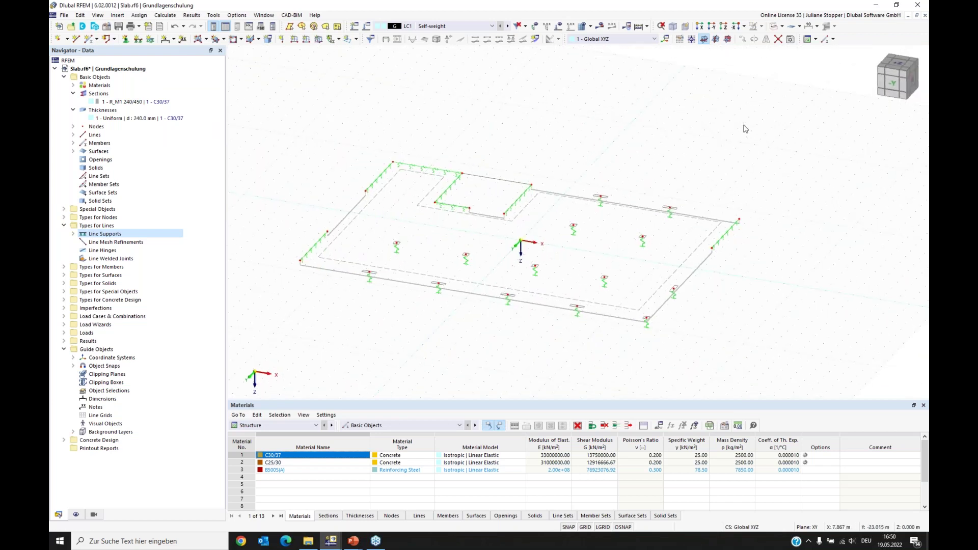
click(773, 28)
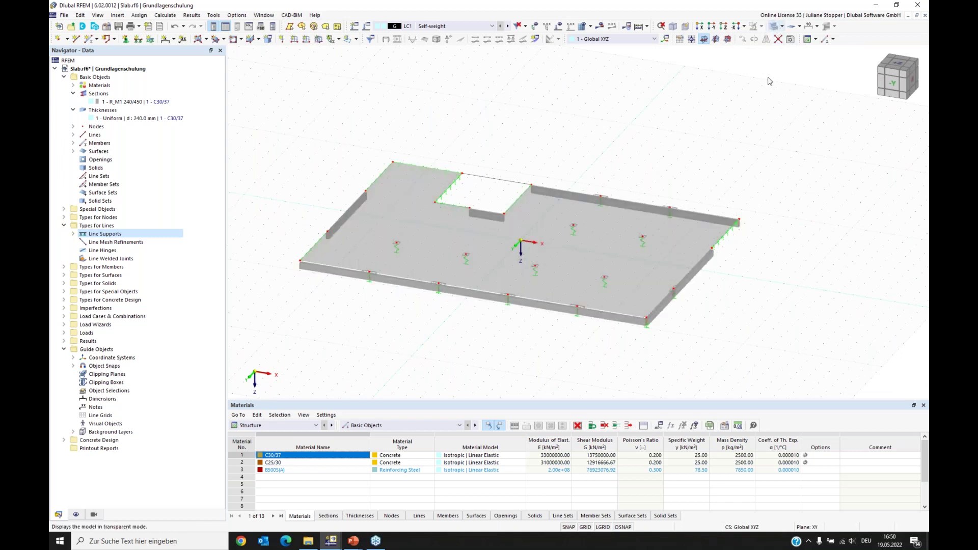
ctrl+middle_drag(384, 330, 402, 347)
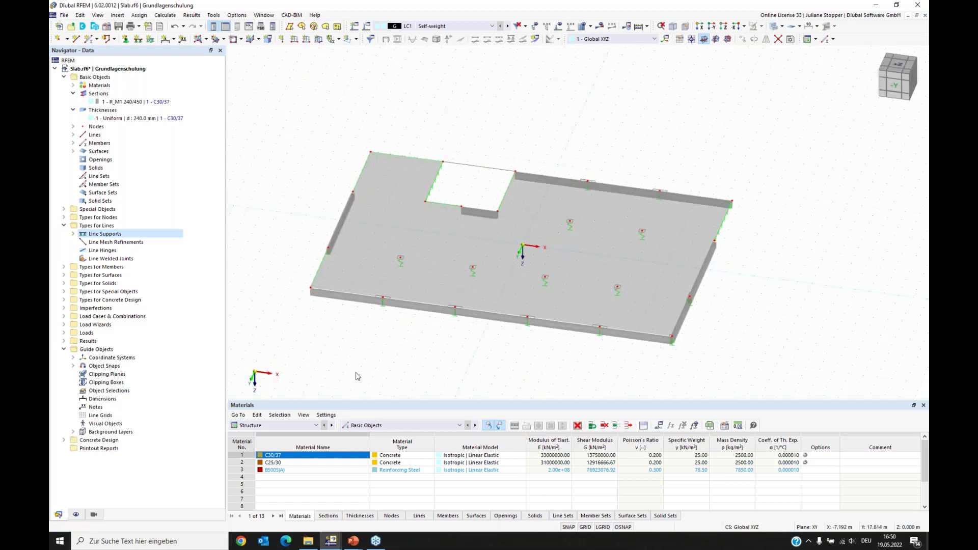
ctrl+middle_drag(349, 372, 362, 367)
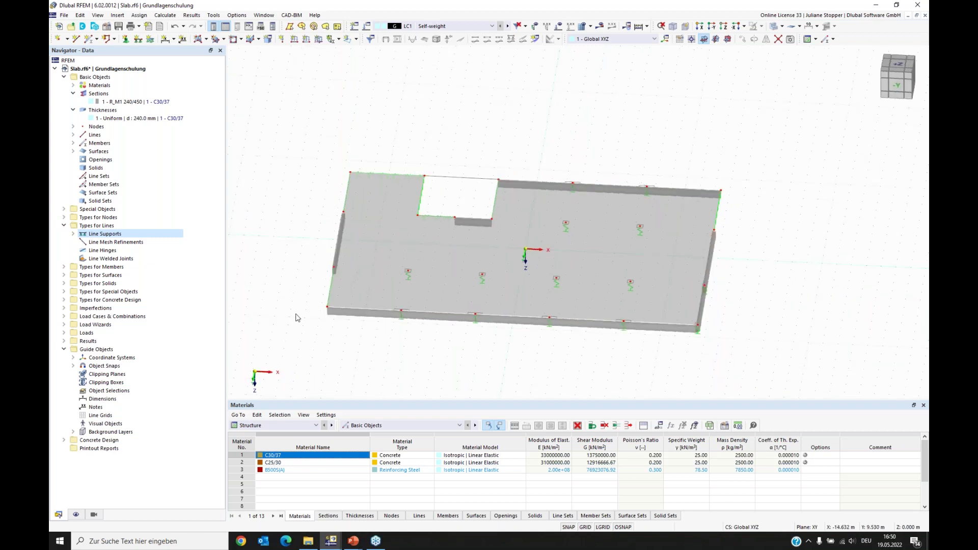
Open the load cases for editing and review the standard and combination wizard base settings.
click(63, 77)
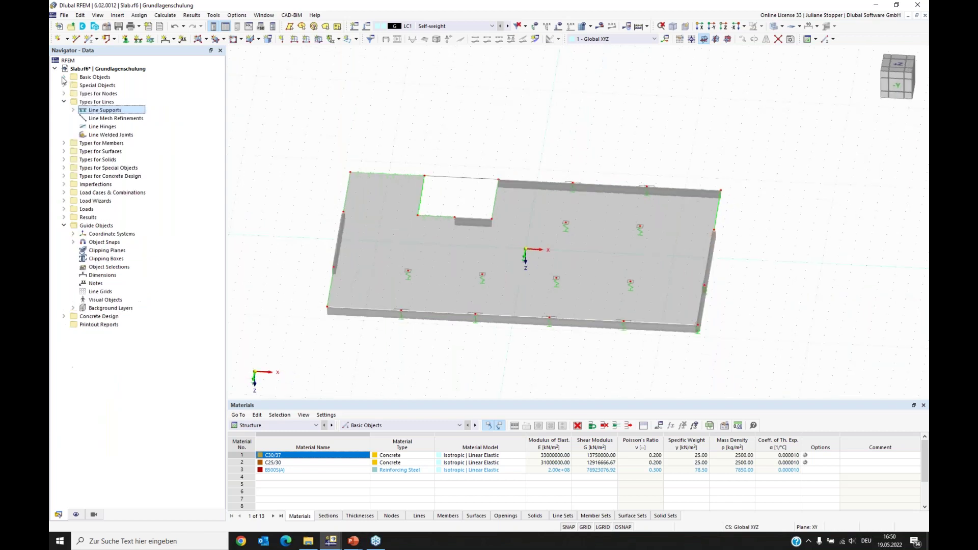
click(63, 101)
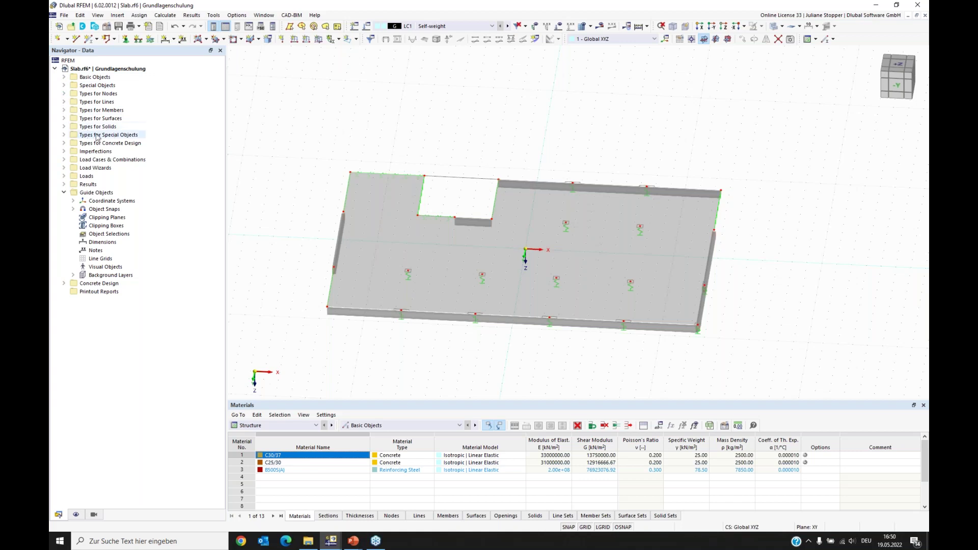
click(63, 160)
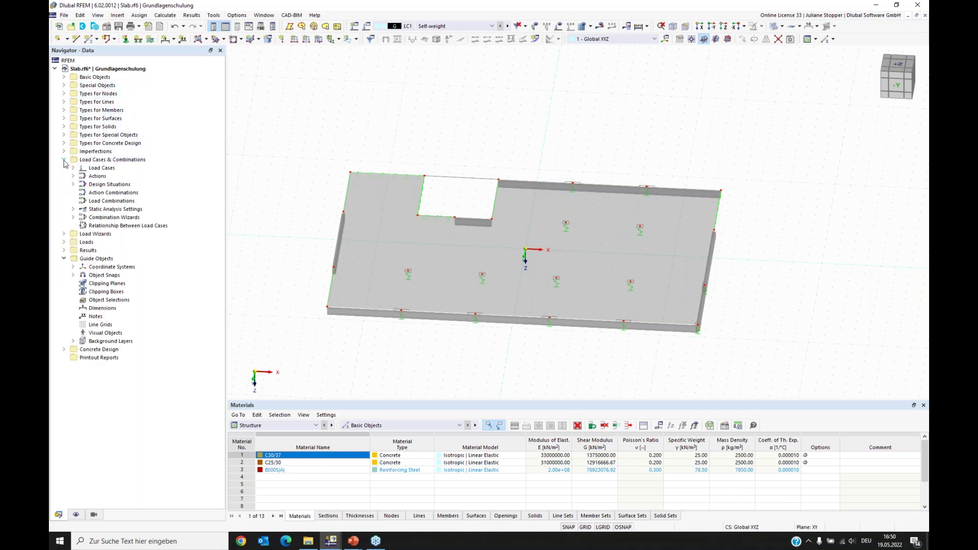
right_click(96, 168)
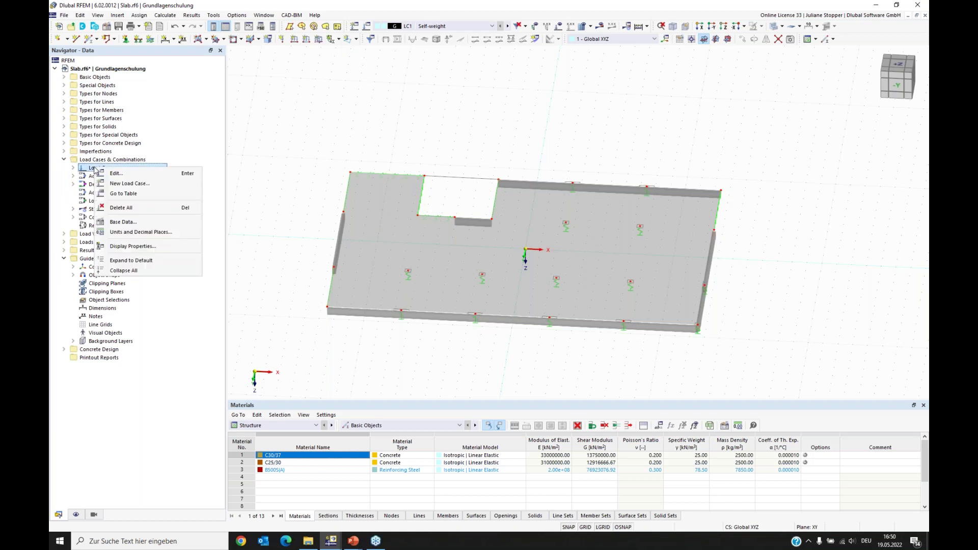
click(117, 175)
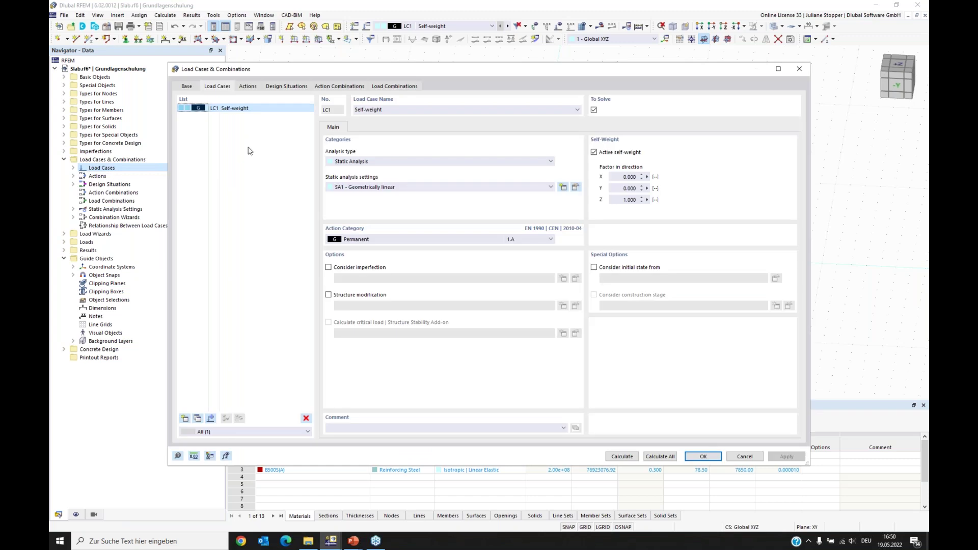
click(185, 89)
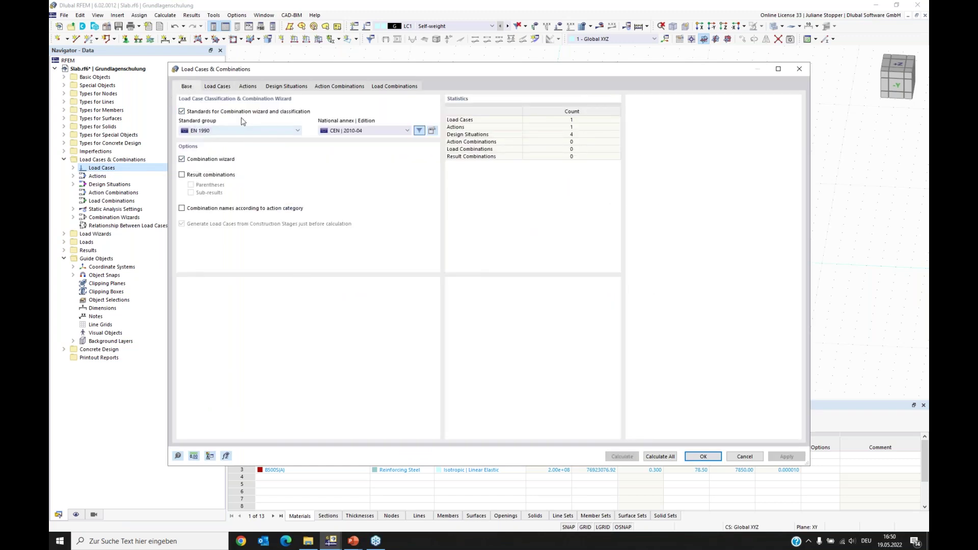
Create load case LC2 named Live Load with the action category Imposed loads - category A: domestic, residential areas.
click(212, 88)
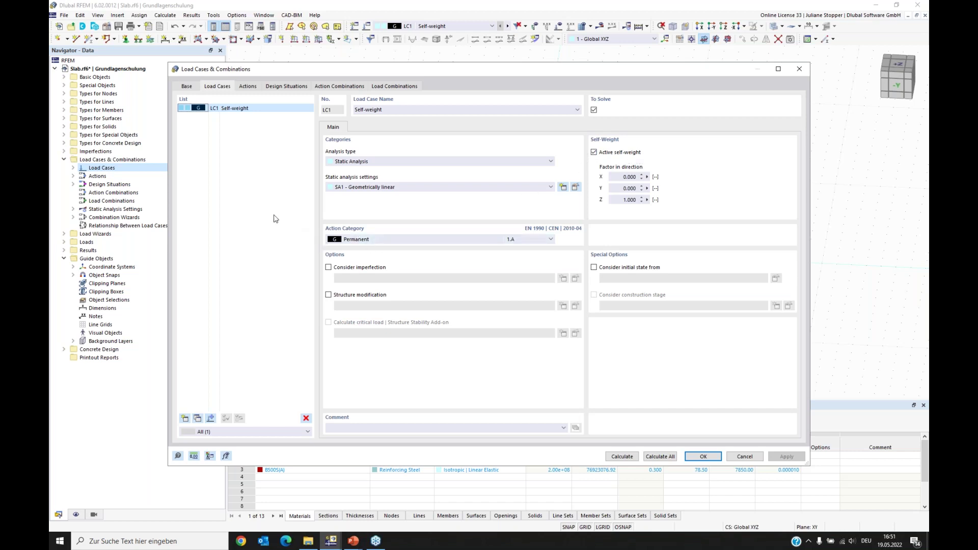
click(185, 418)
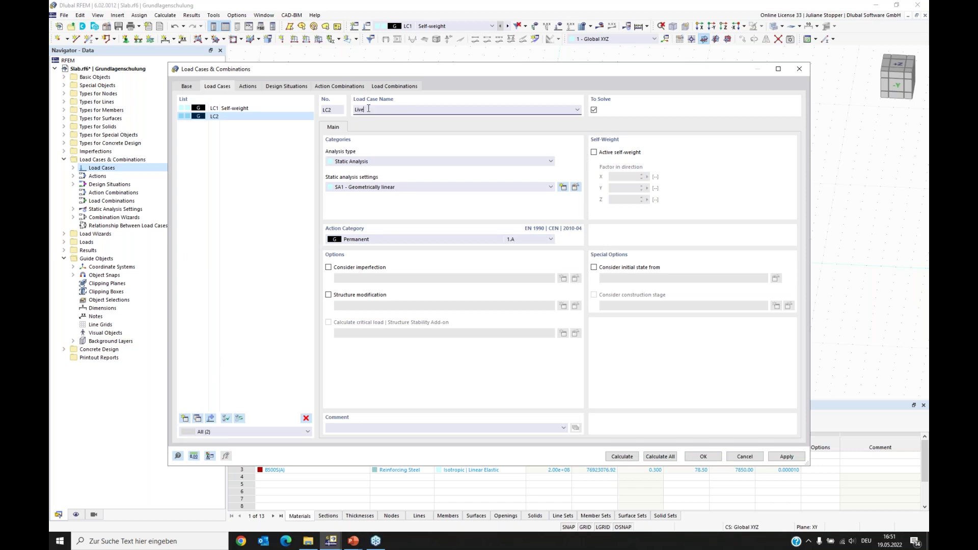
click(223, 211)
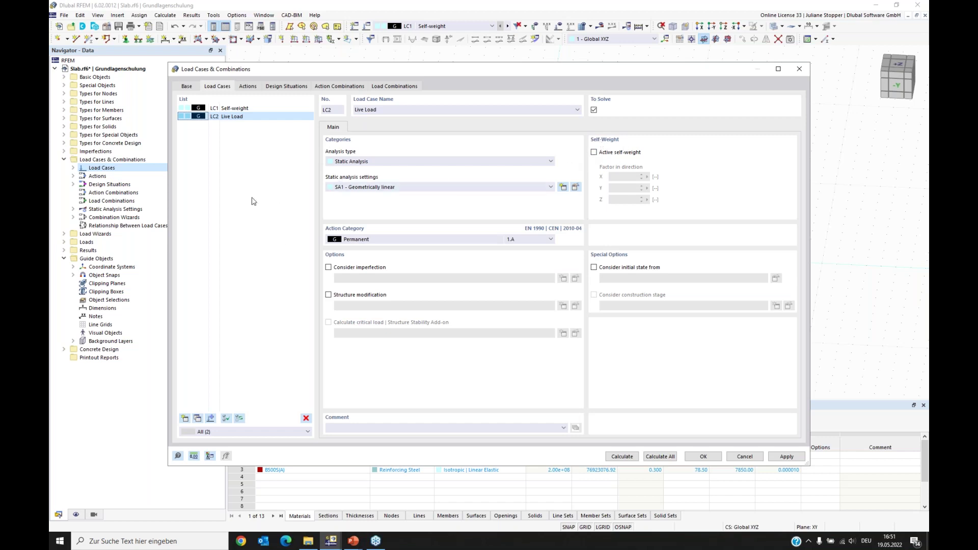
click(363, 240)
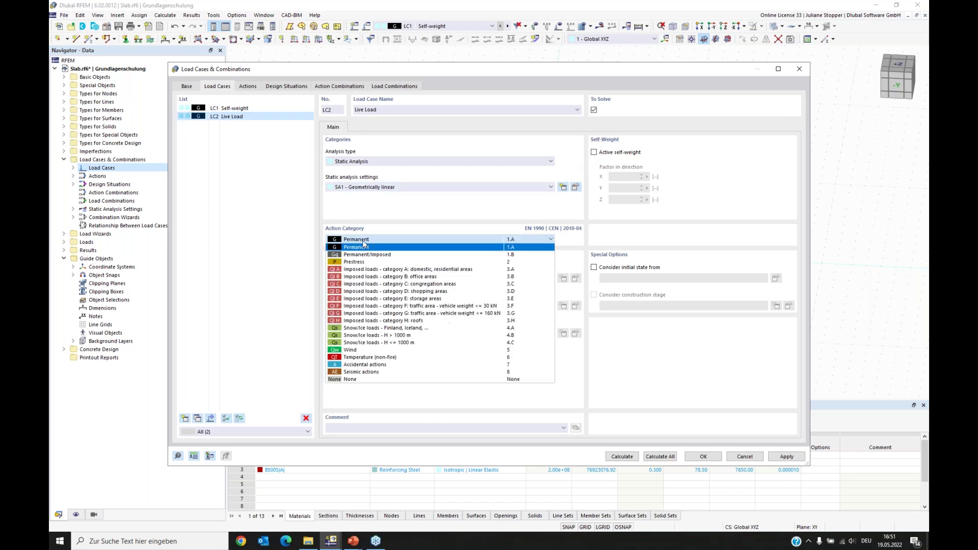
click(371, 270)
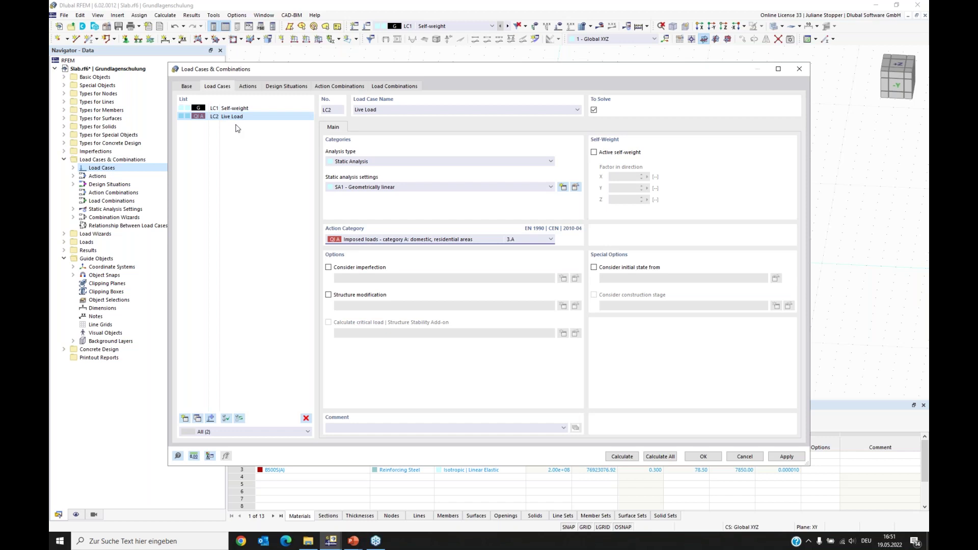
Set the ULS design situation's combination wizard to SA1 - Geometrically linear static analysis and turn off consideration of imperfection cases.
click(248, 86)
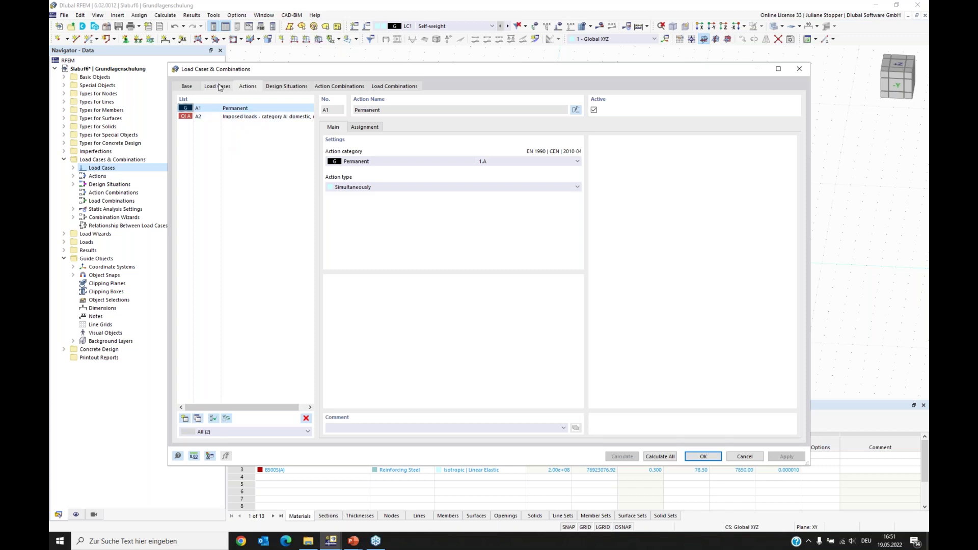
click(275, 88)
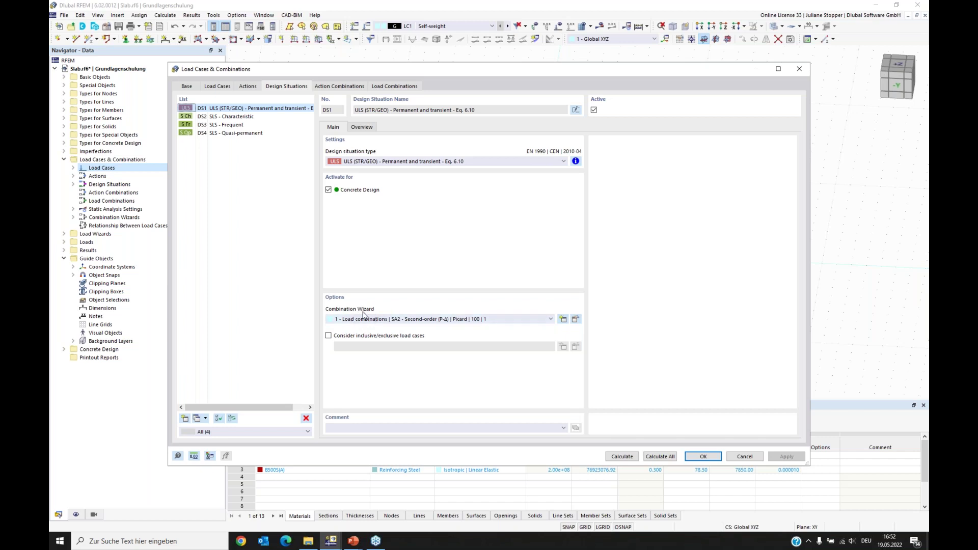
click(575, 319)
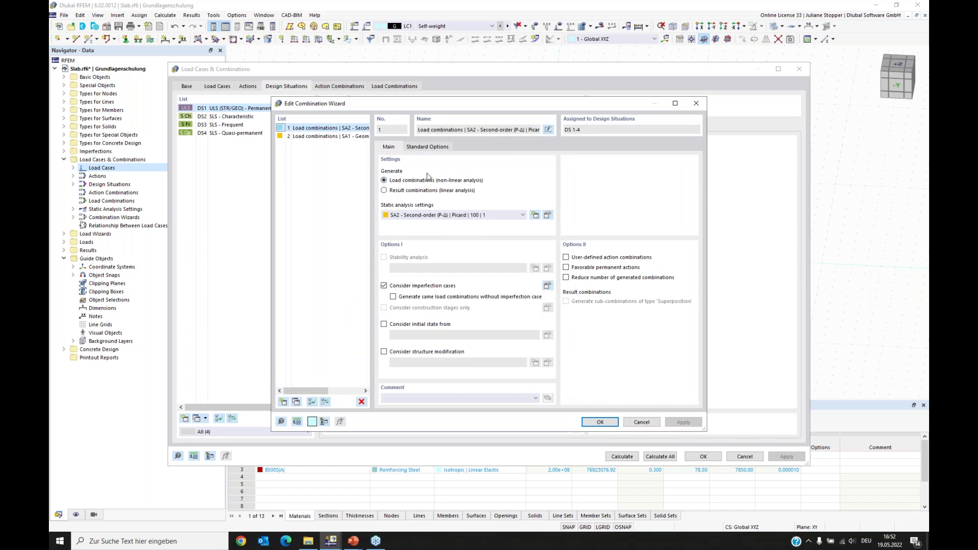
click(430, 215)
click(413, 223)
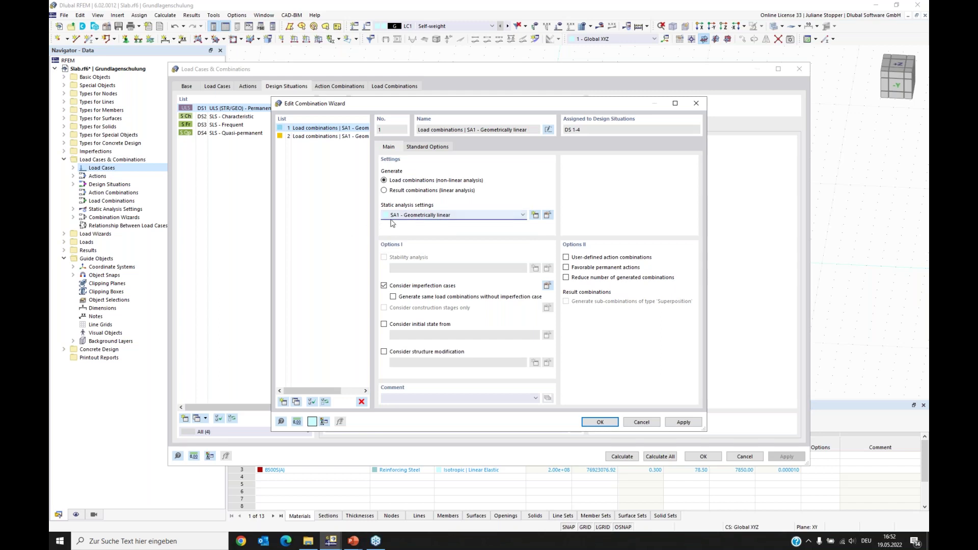
click(384, 287)
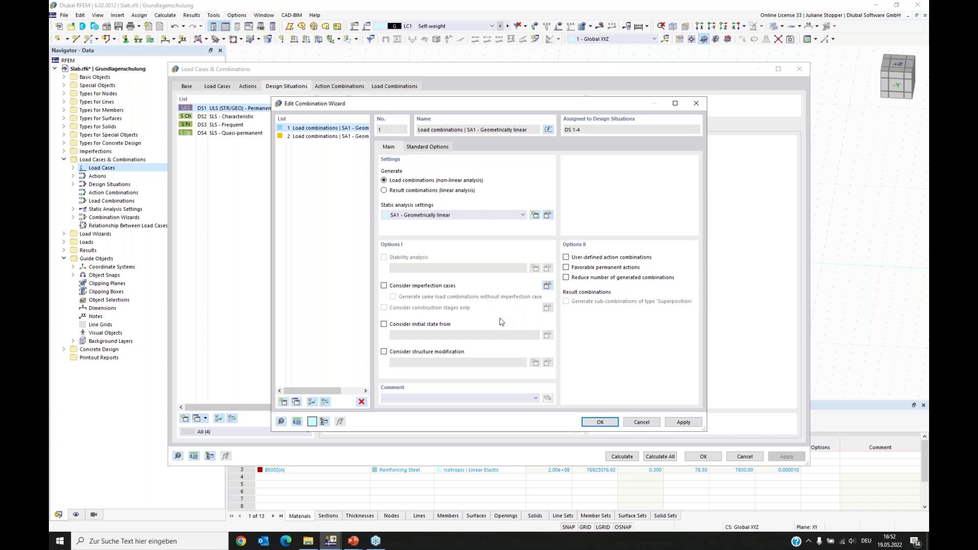
click(599, 422)
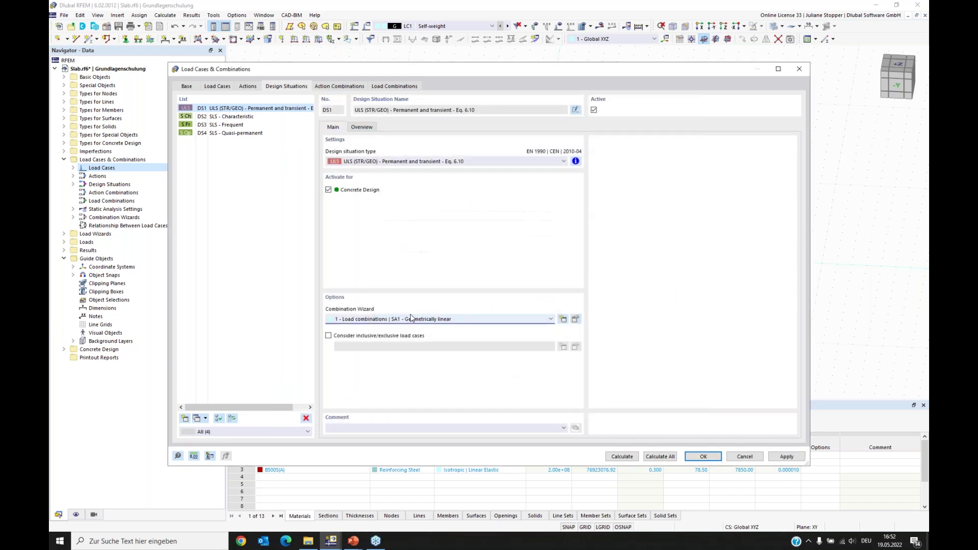
Generate and review the action combinations and load combinations, and accept the load case and combination settings.
click(282, 230)
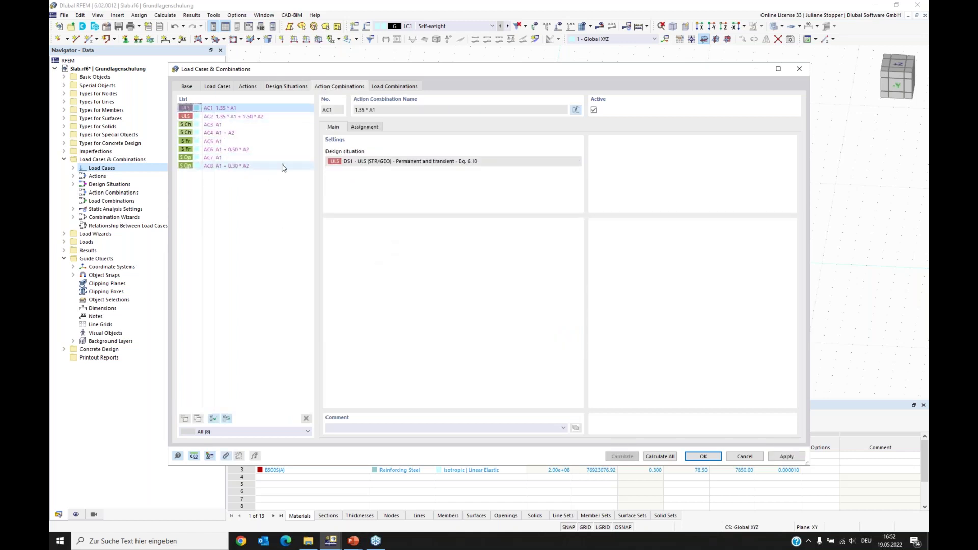
click(397, 87)
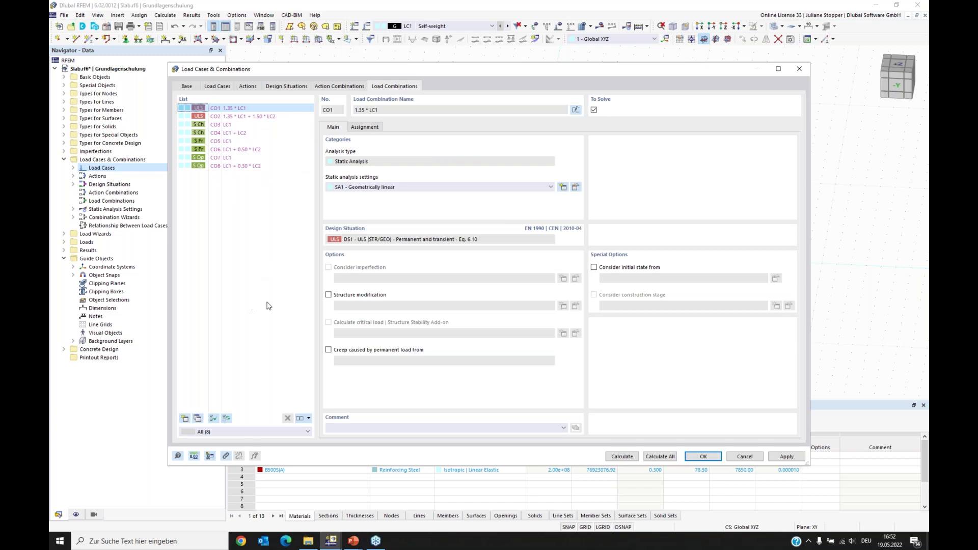
click(703, 457)
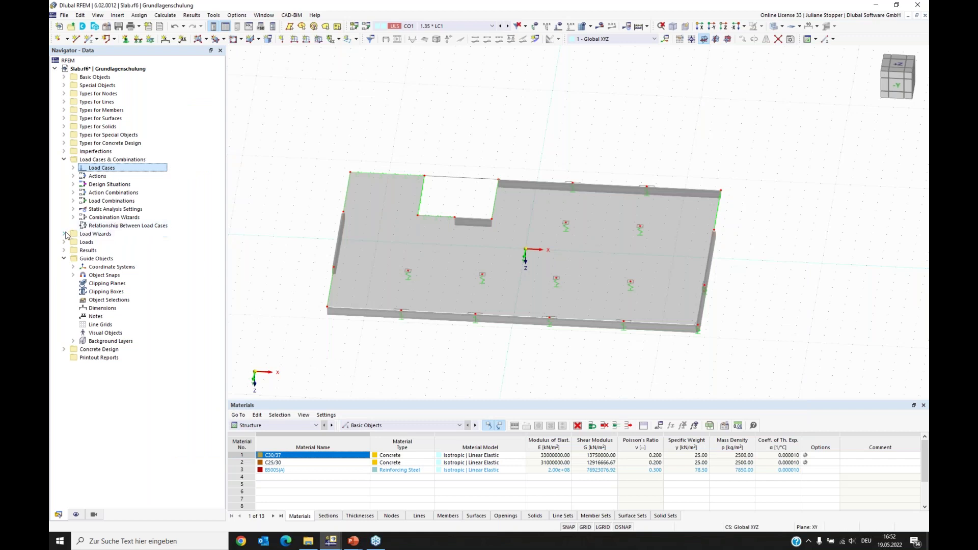
List the load types of both load cases and make LC1 Self-weight the current load case.
click(64, 160)
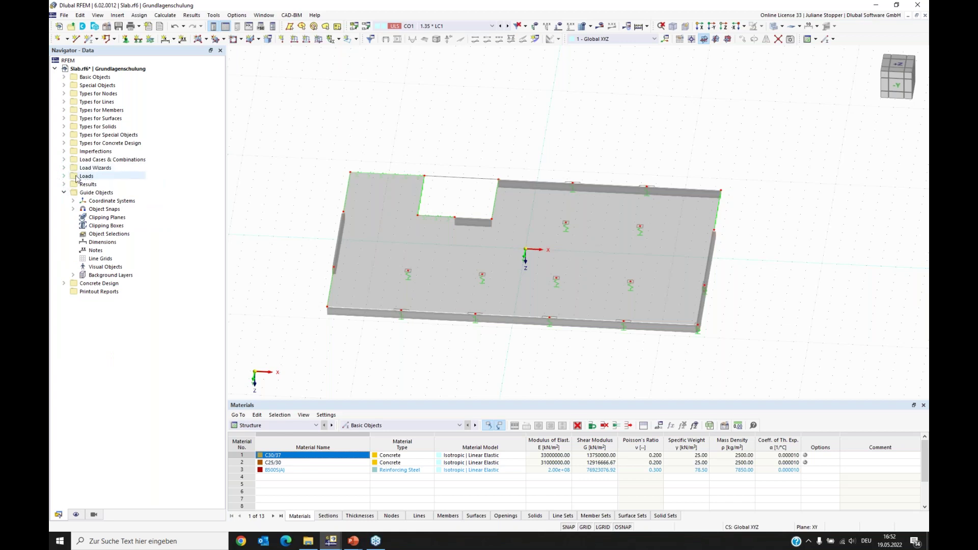
click(64, 176)
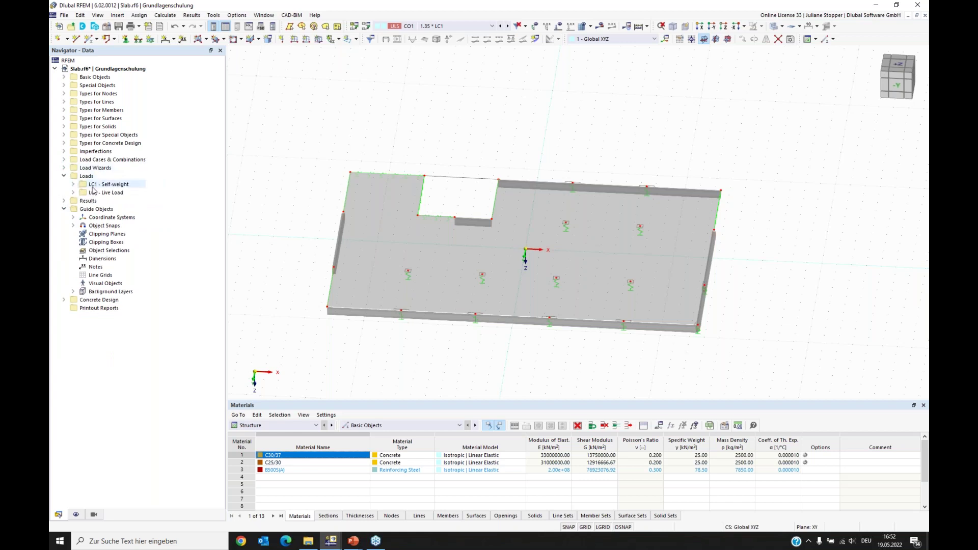
click(73, 192)
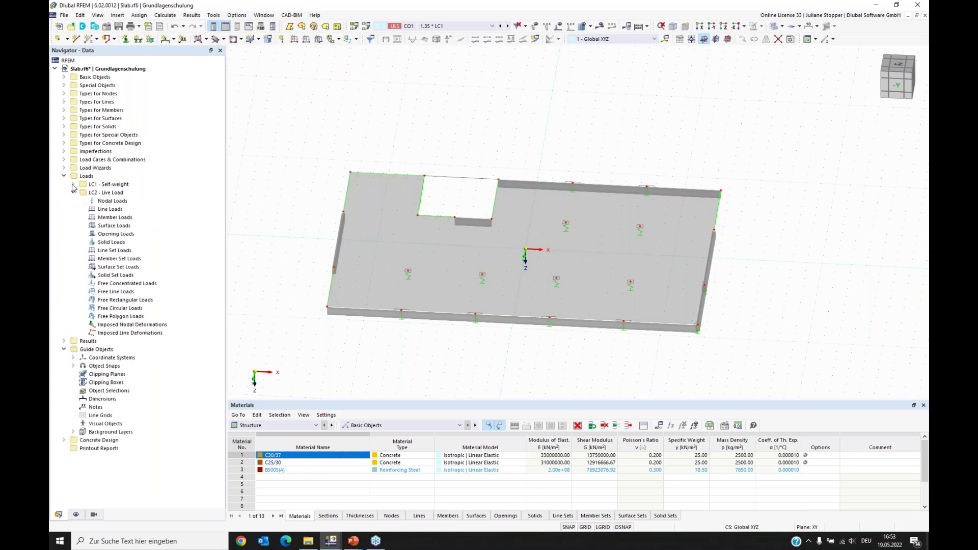
click(73, 185)
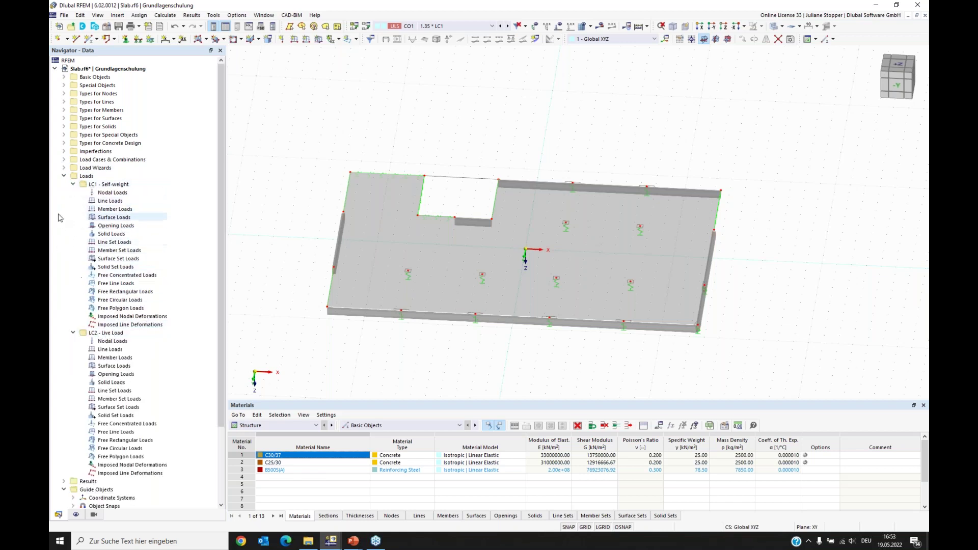
click(108, 186)
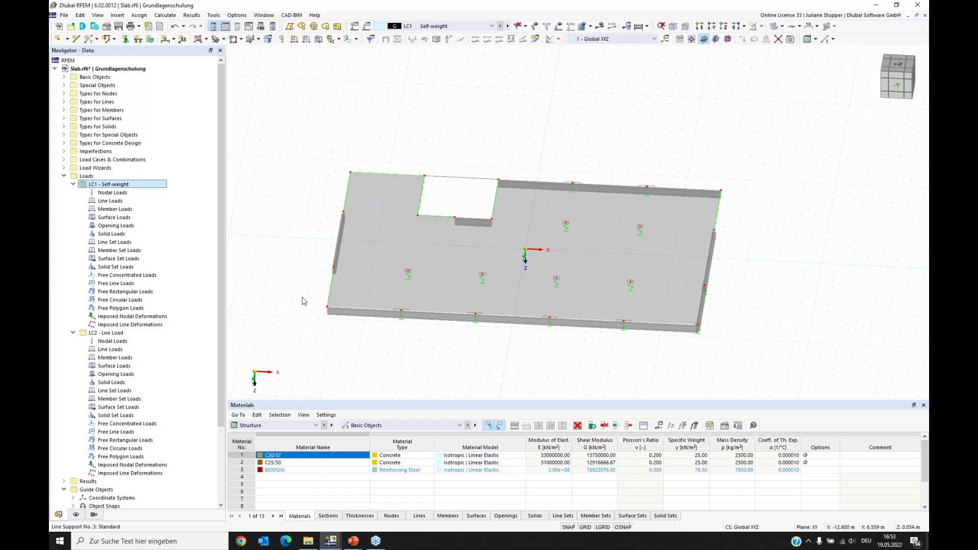
Turn on the display of loads including self-weight and examine the self-weight load on the slab.
click(77, 515)
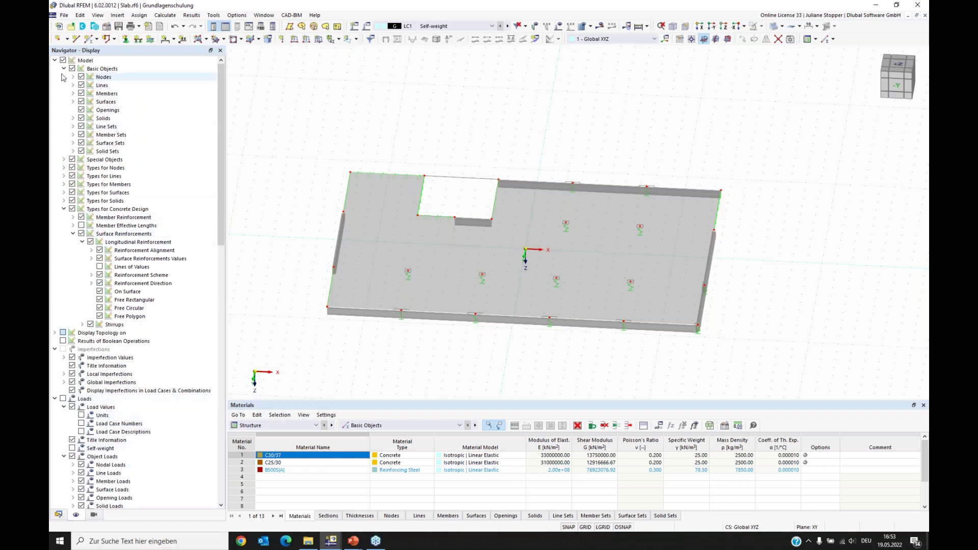
click(54, 60)
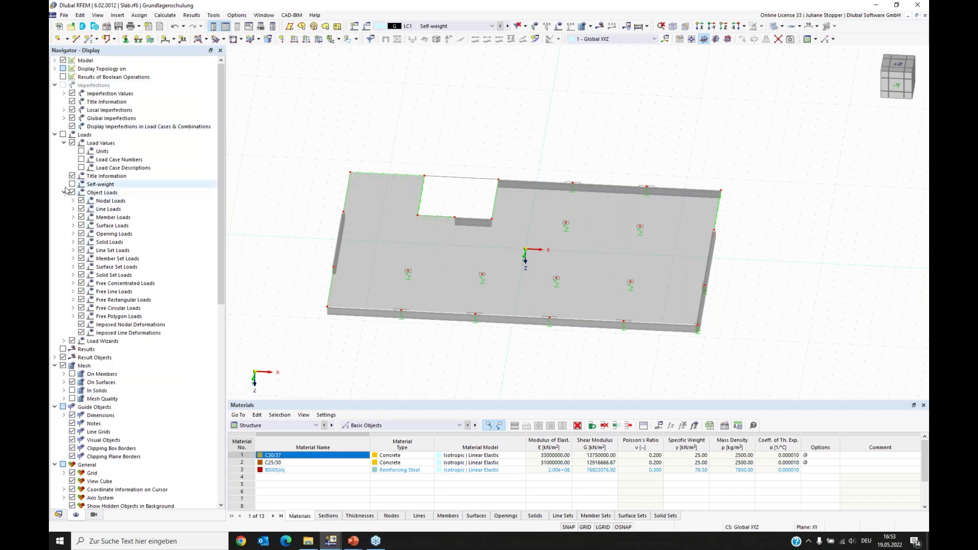
click(63, 135)
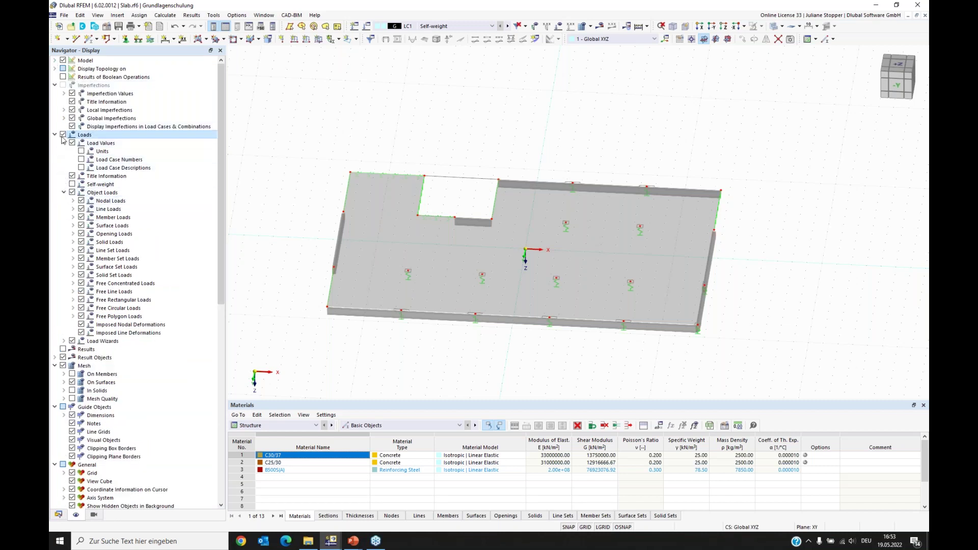
click(72, 185)
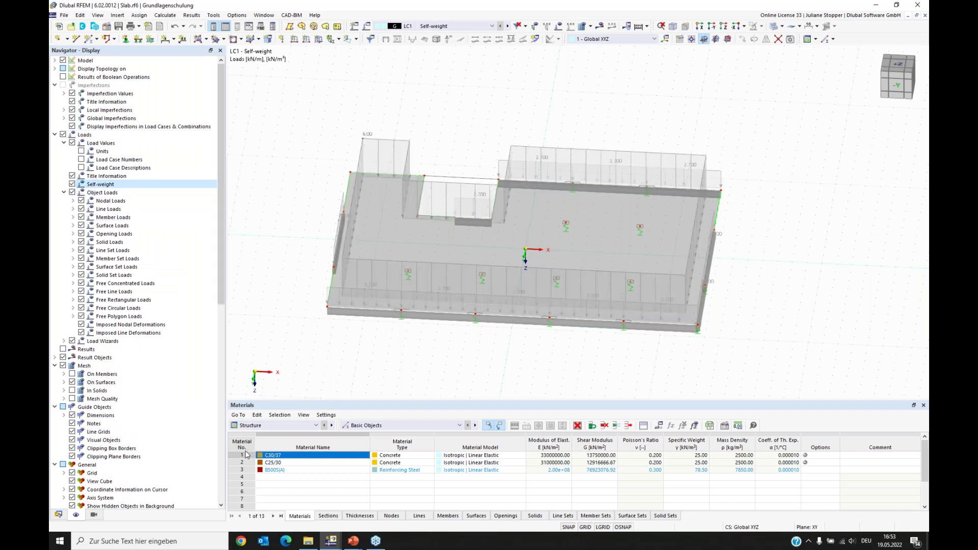
click(59, 514)
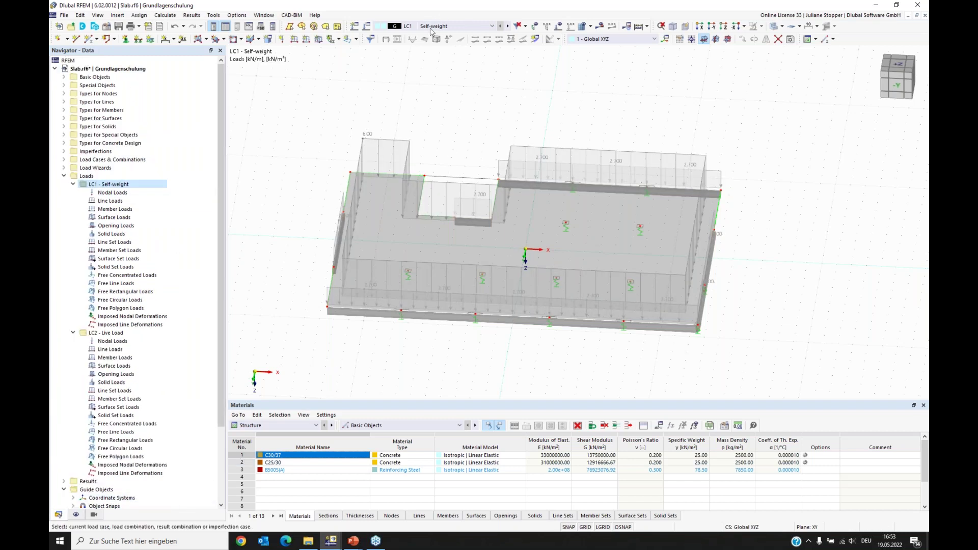
middle_drag(348, 351, 681, 343)
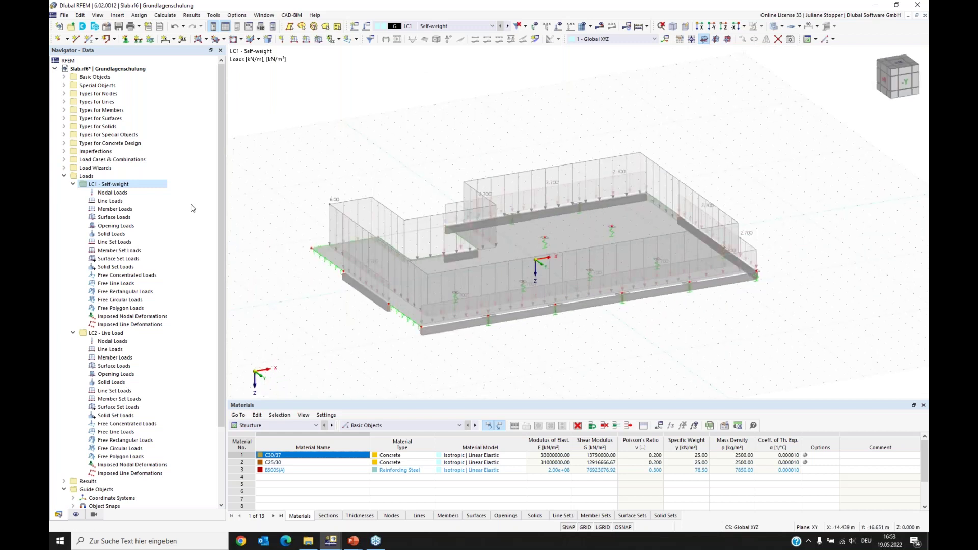
Create a uniform 3 kN/m² surface load in the global Z direction on the slab in LC2 Live Load, and save the model.
click(72, 185)
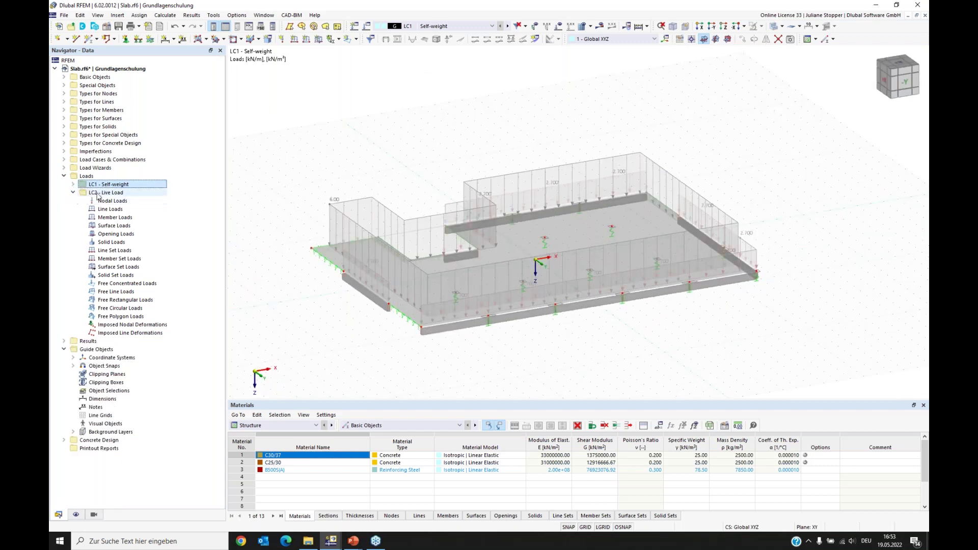
click(109, 194)
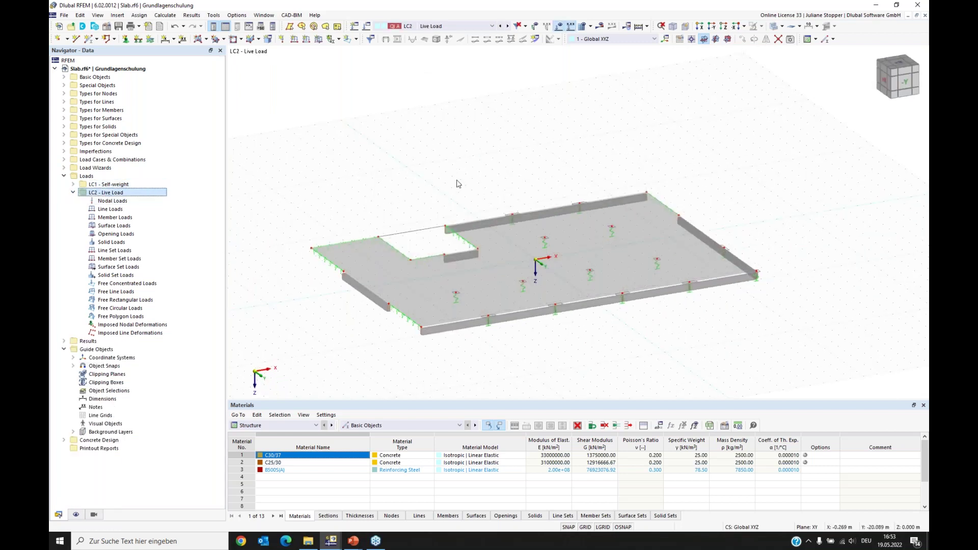
ctrl+middle_drag(679, 357, 626, 361)
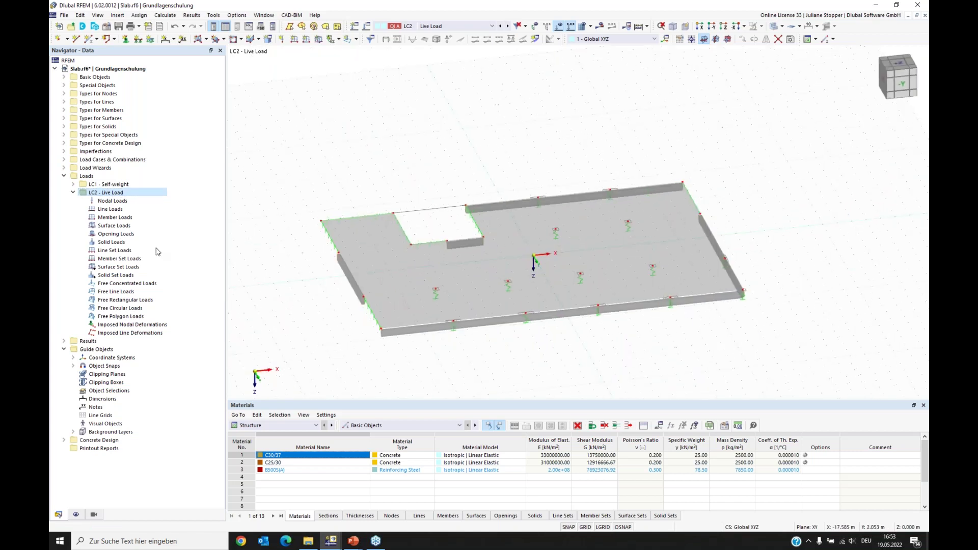
right_click(111, 227)
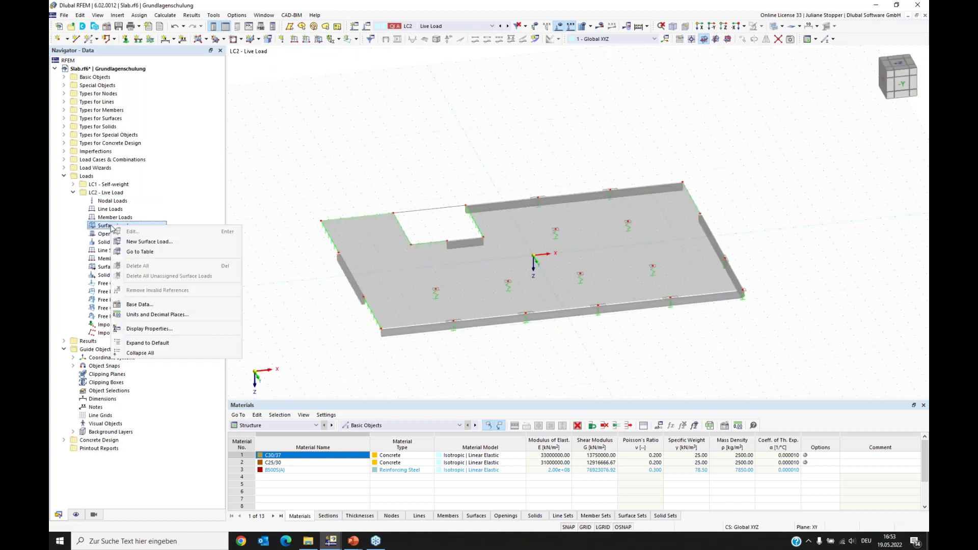
click(136, 243)
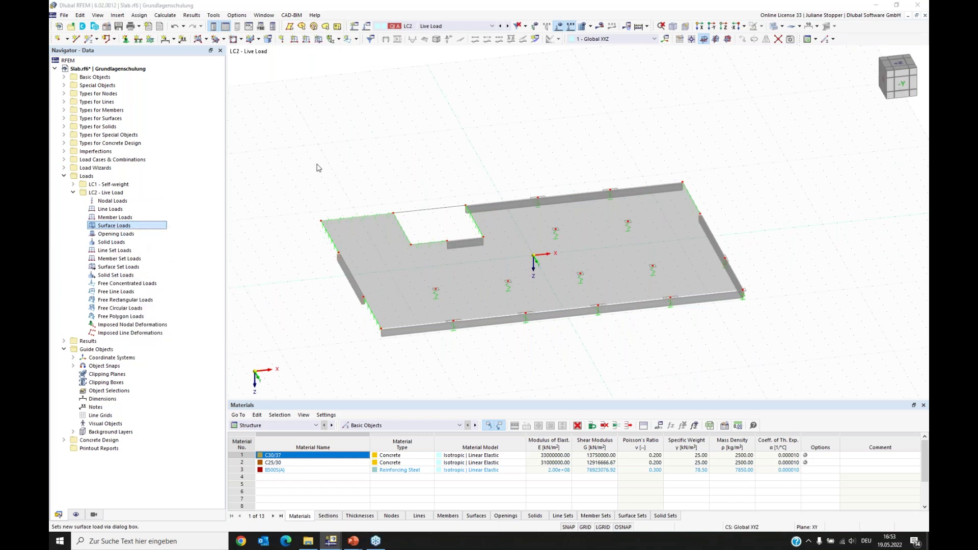
click(417, 173)
text(3)
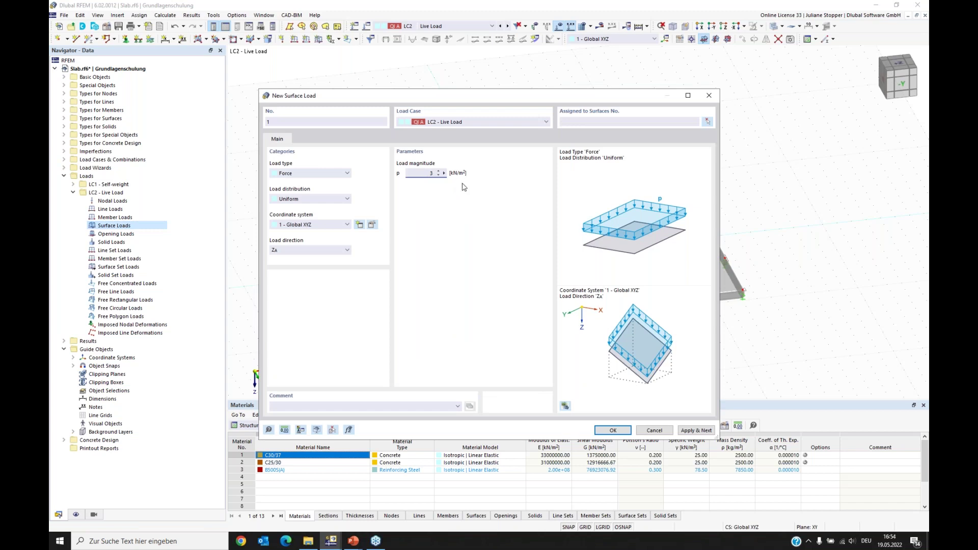
click(653, 121)
click(612, 430)
mouse_move(475, 366)
ctrl+middle_down()
mouse_move(497, 342)
mouse_move(491, 356)
ctrl+middle_up()
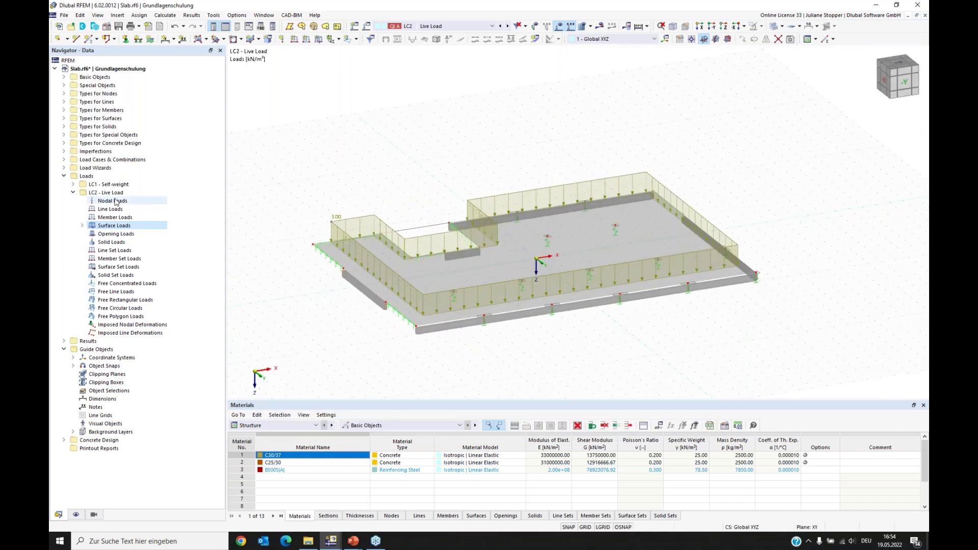
click(73, 193)
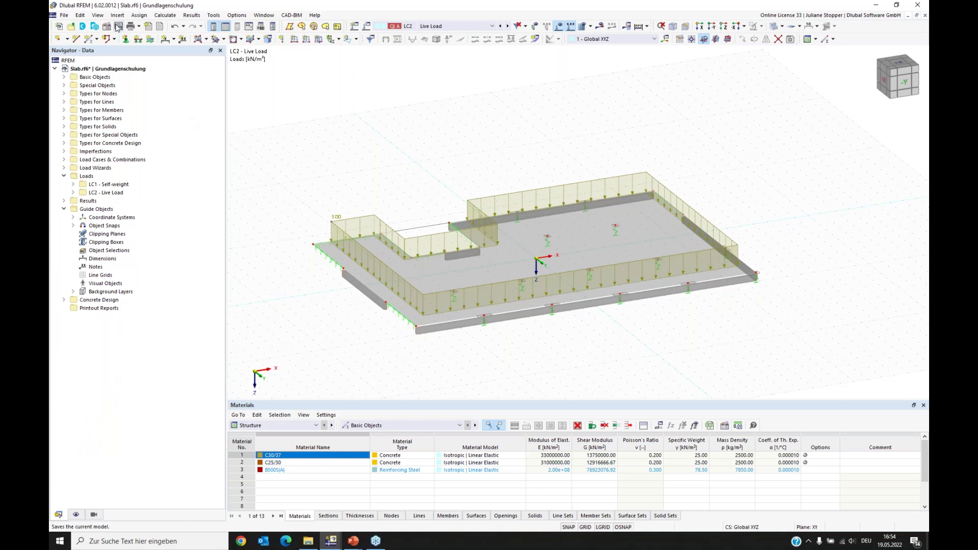
click(119, 26)
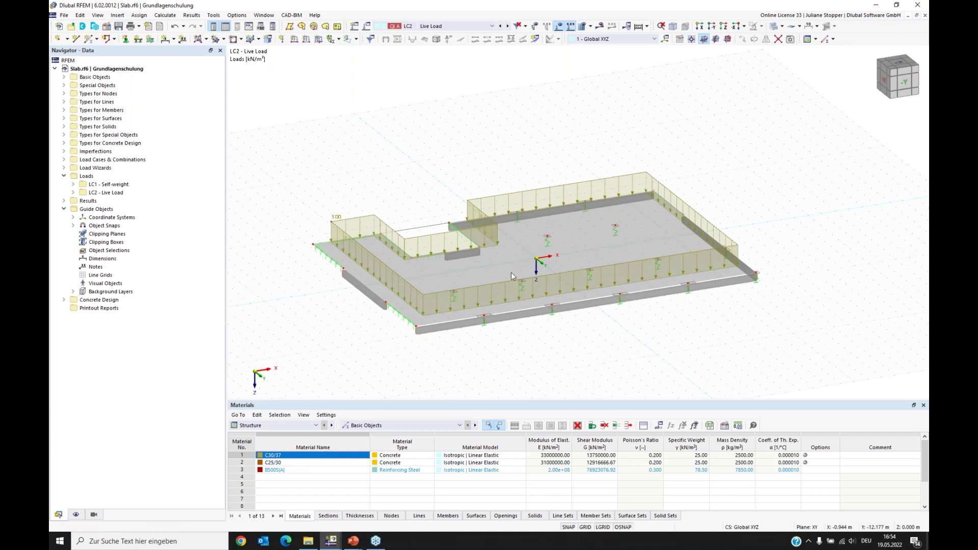
Open the slab surface for editing and review its concrete cover and reinforcement directions.
middle_drag(530, 319, 530, 269)
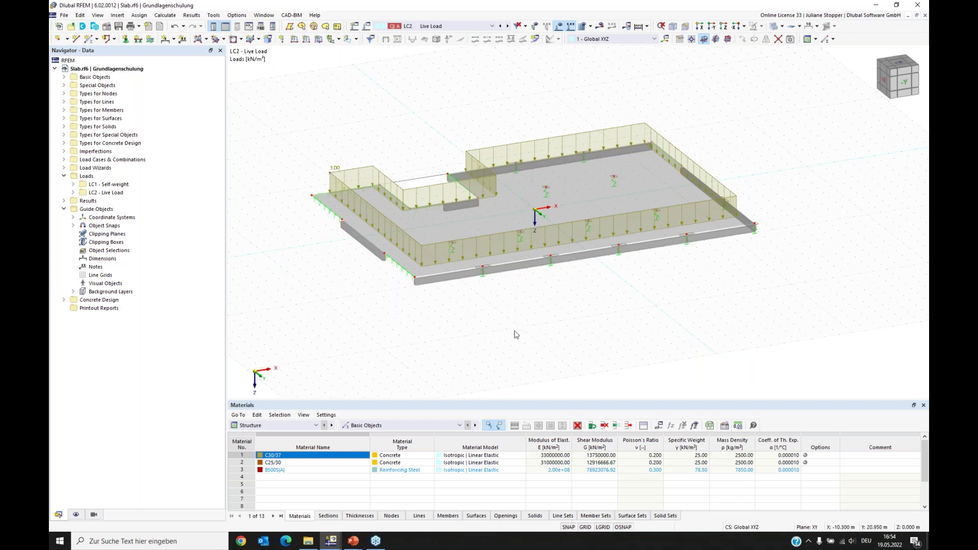
ctrl+middle_drag(681, 288, 565, 338)
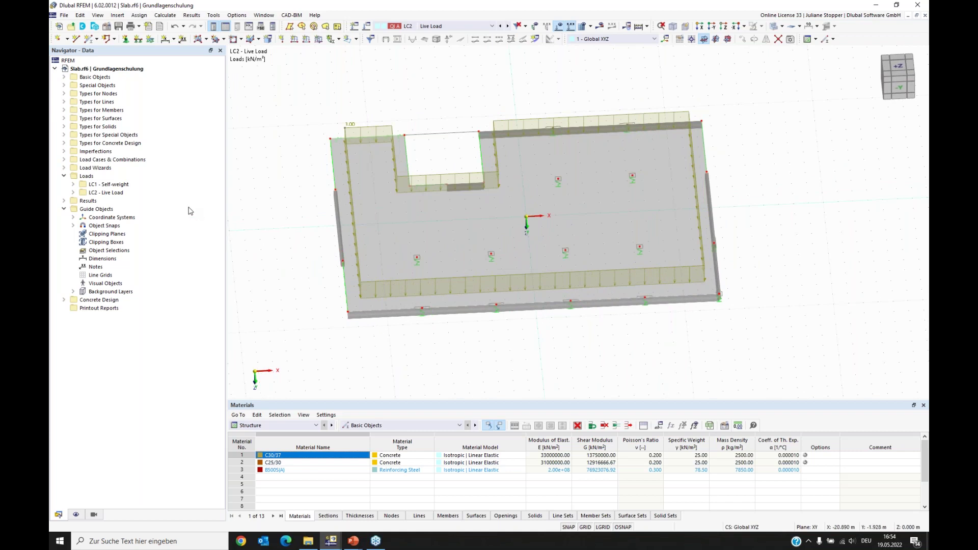
double_click(529, 141)
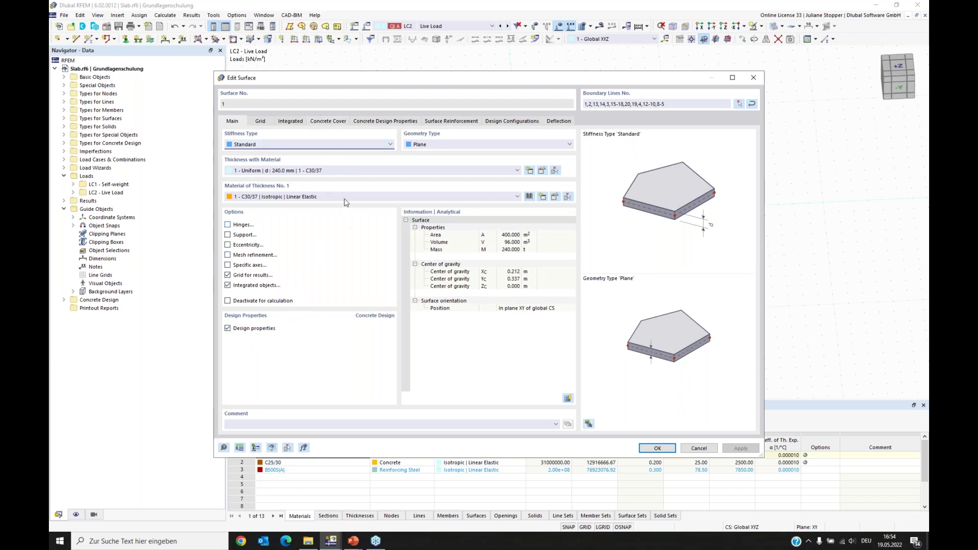
click(329, 121)
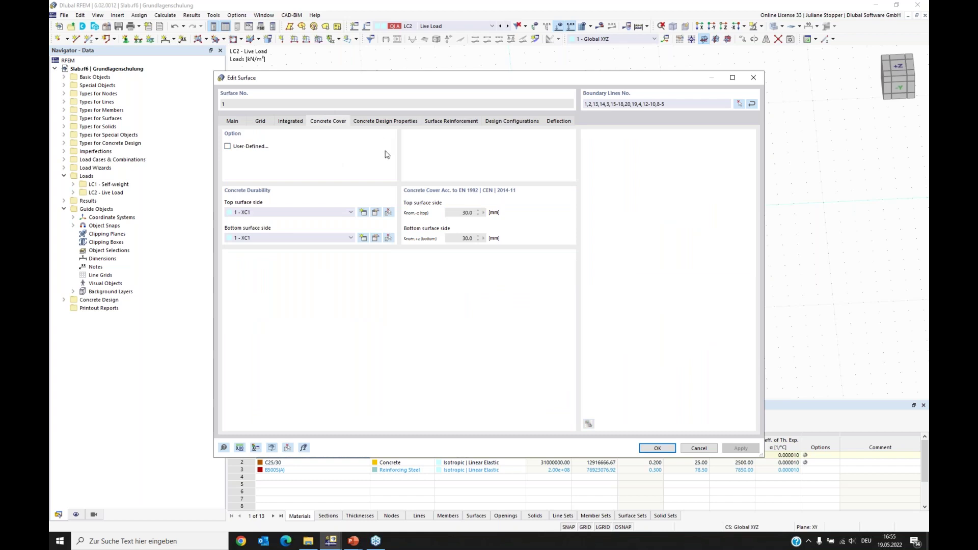
click(378, 122)
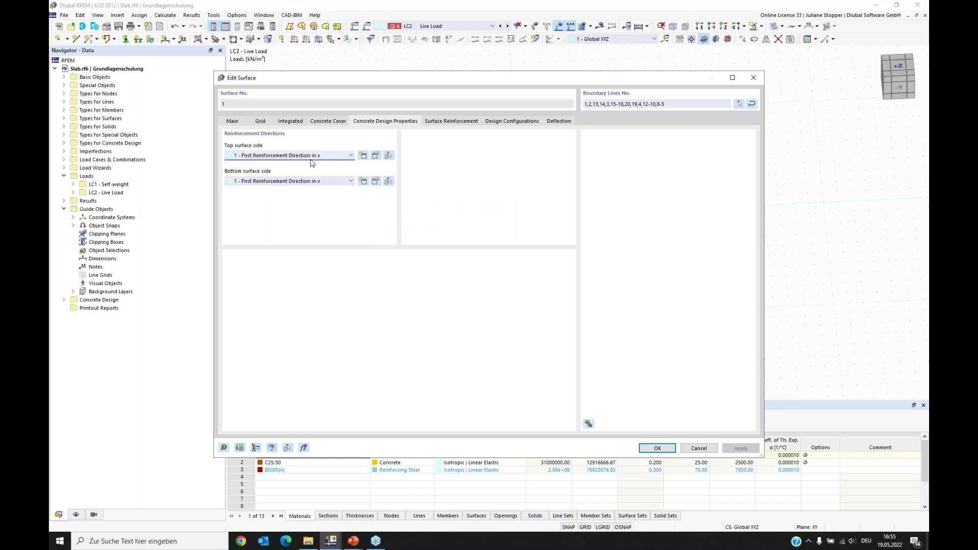
drag(386, 83, 406, 258)
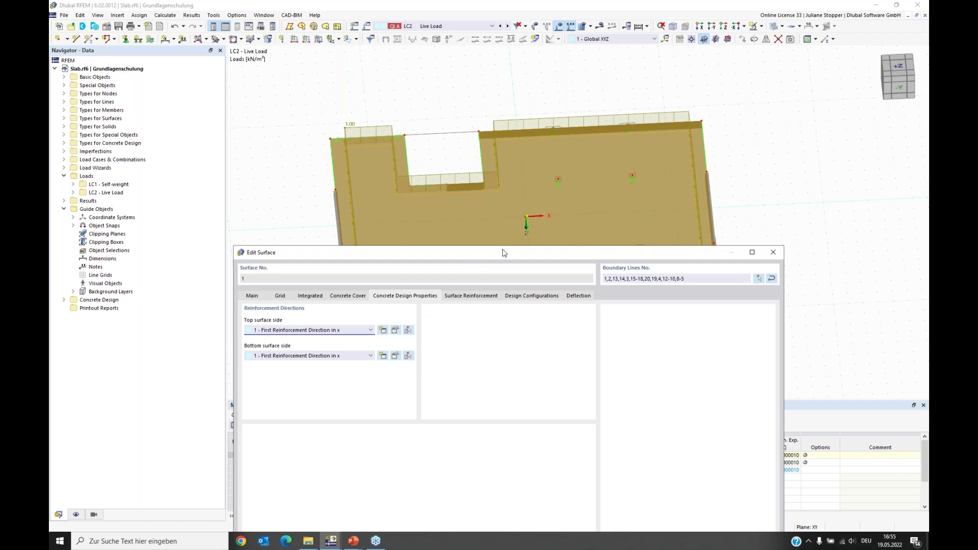
drag(502, 253, 492, 211)
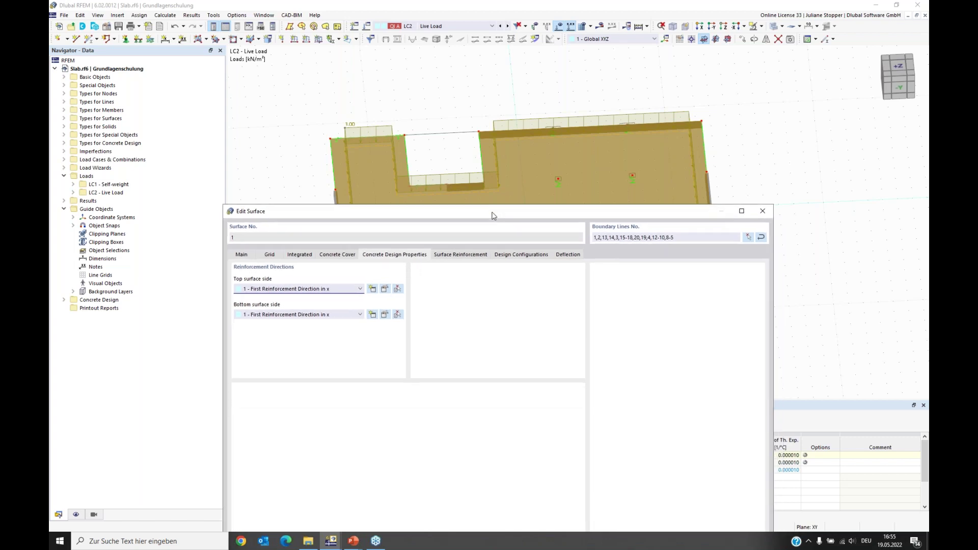
Add an on-surface rebar reinforcement to the slab's top side only, with 8 mm diameter and 0.150 m spacing.
click(456, 256)
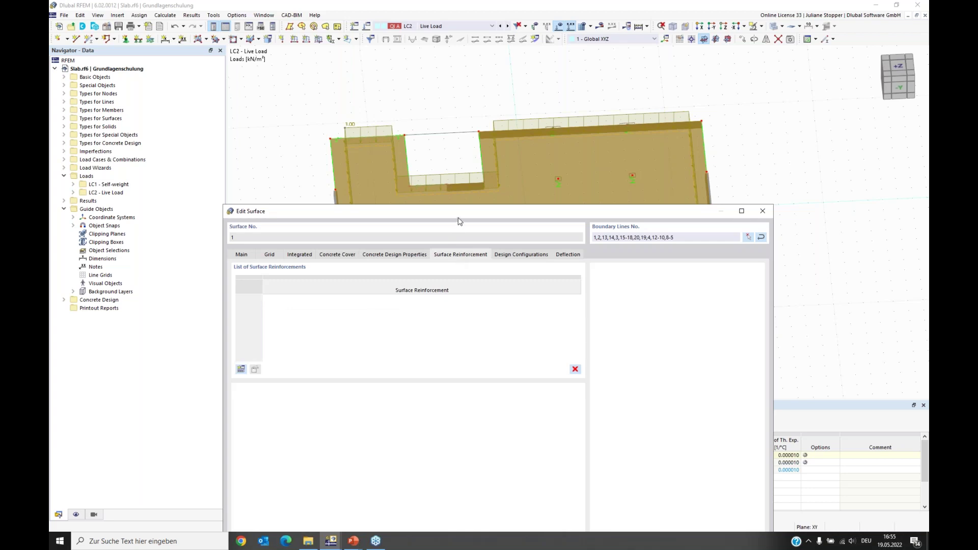
drag(463, 214, 450, 98)
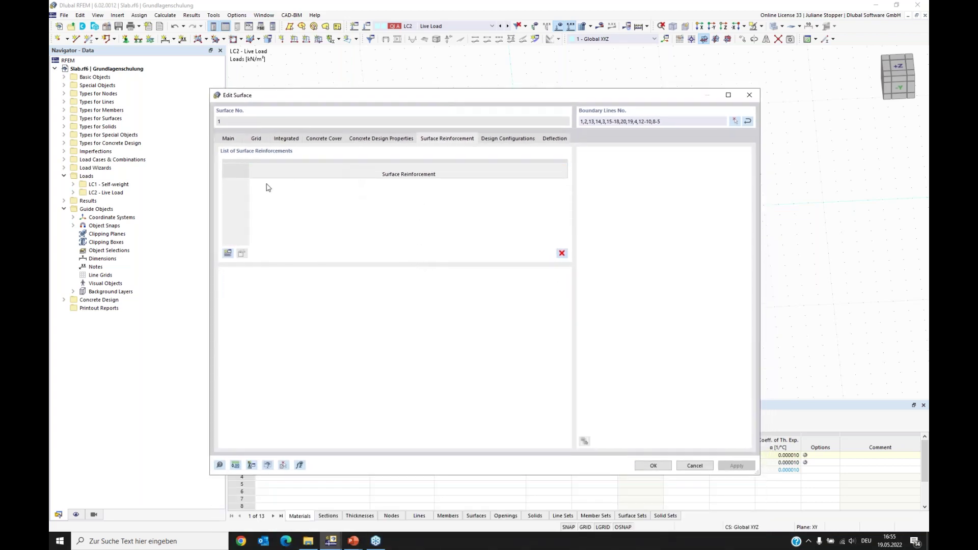
drag(344, 97, 393, 67)
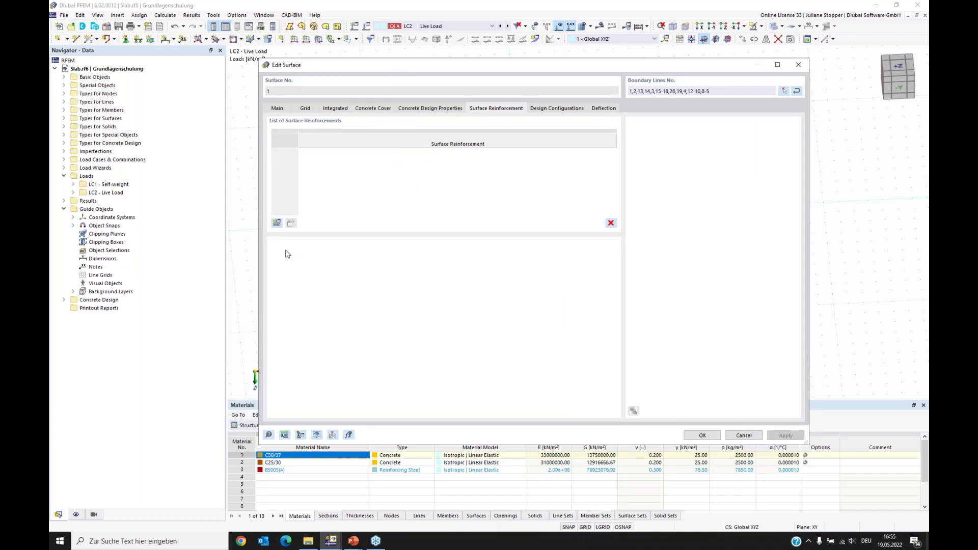
click(277, 224)
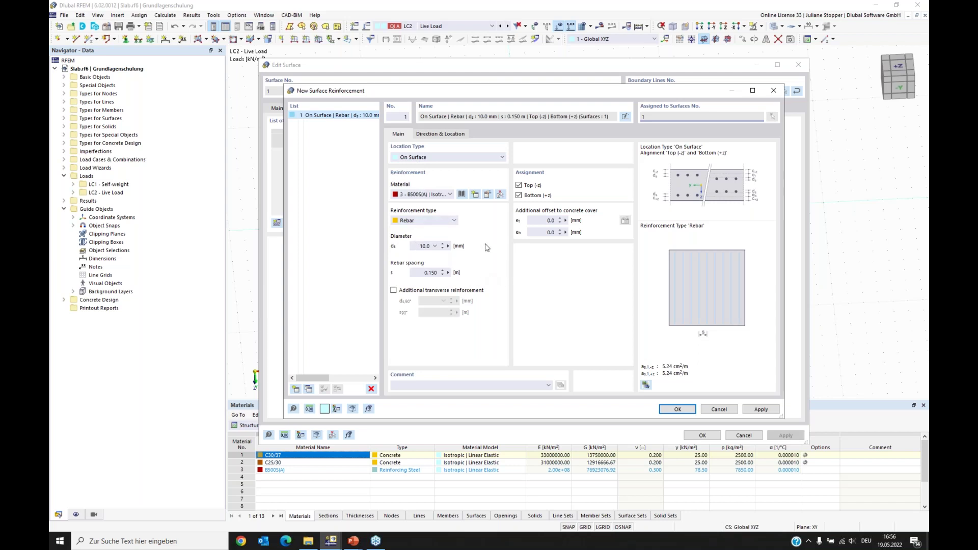
click(519, 195)
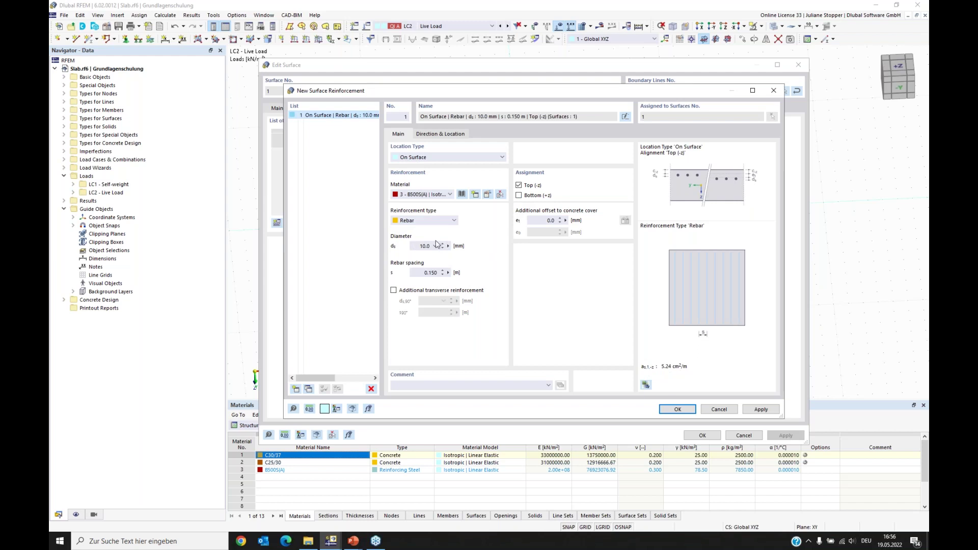
click(413, 245)
click(433, 273)
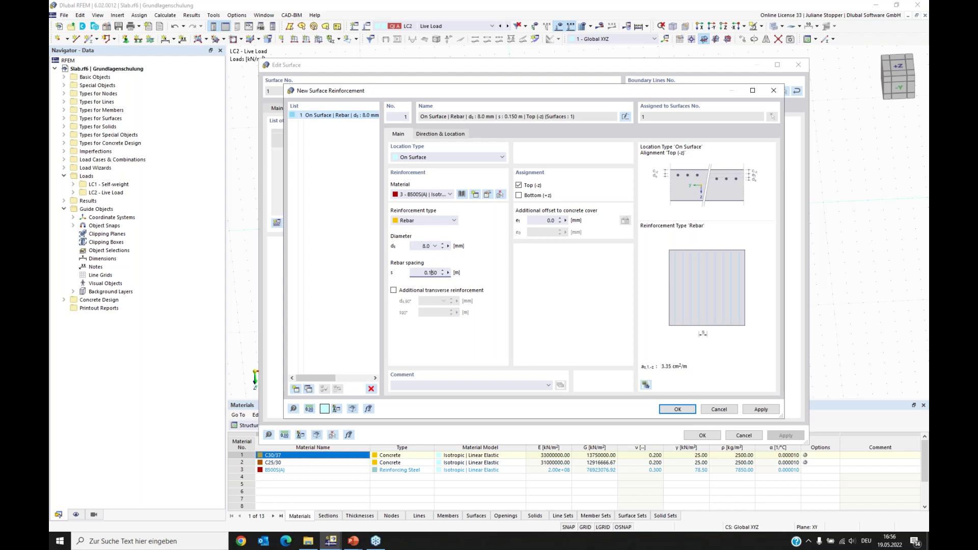
Include additional transverse reinforcement of 8 mm diameter at 0.150 m spacing in the top reinforcement and apply it.
click(394, 290)
drag(427, 301, 435, 301)
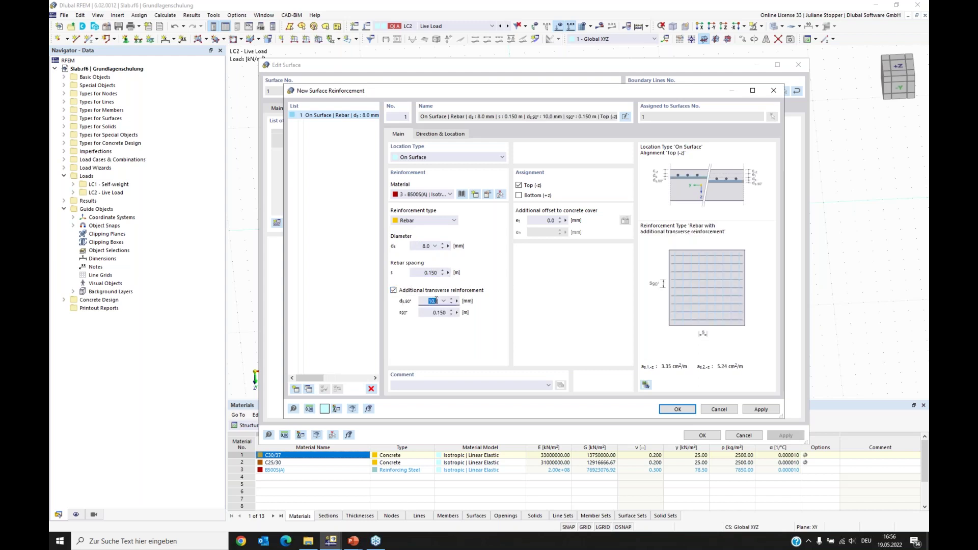
text(8)
click(439, 312)
click(760, 409)
Copy the top surface reinforcement, assign the copy to the bottom side only, and accept both reinforcements.
click(316, 117)
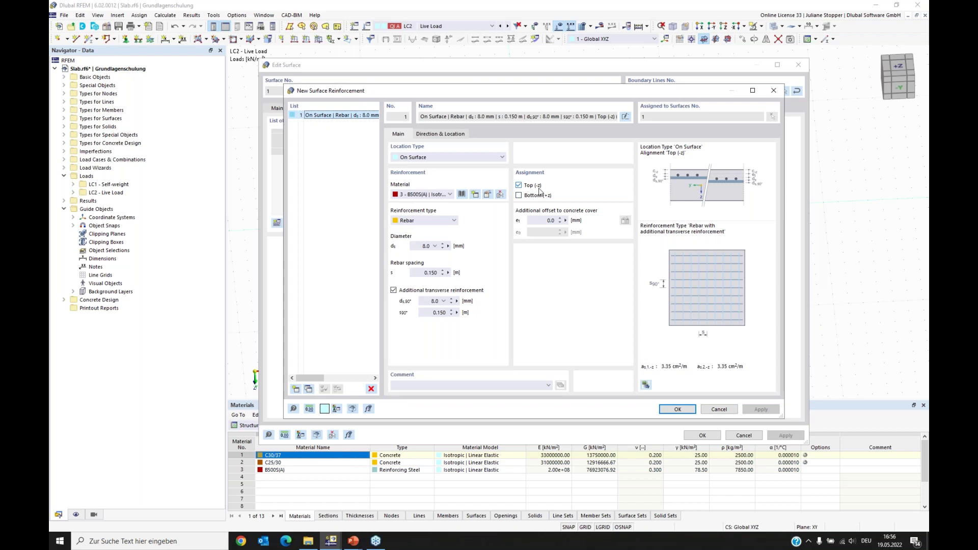
click(308, 389)
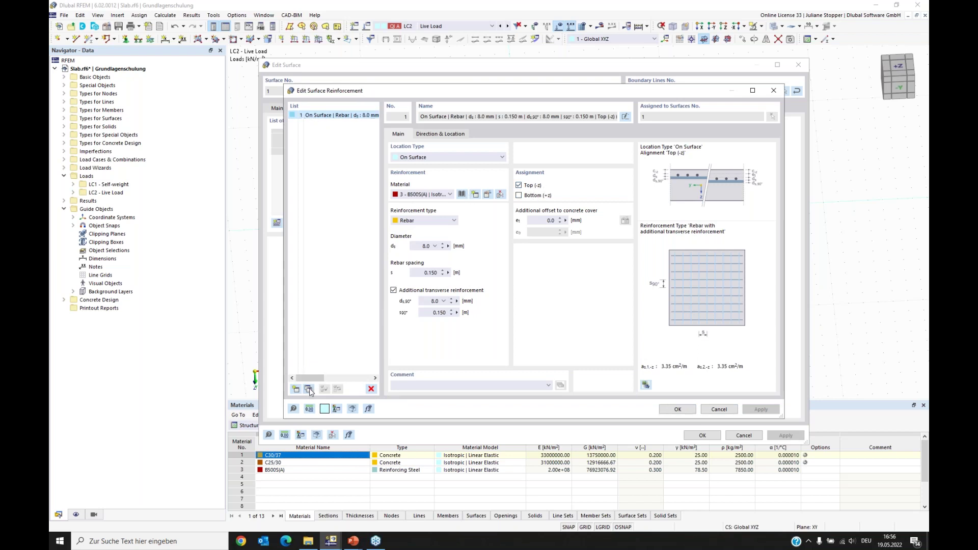
click(518, 195)
click(519, 184)
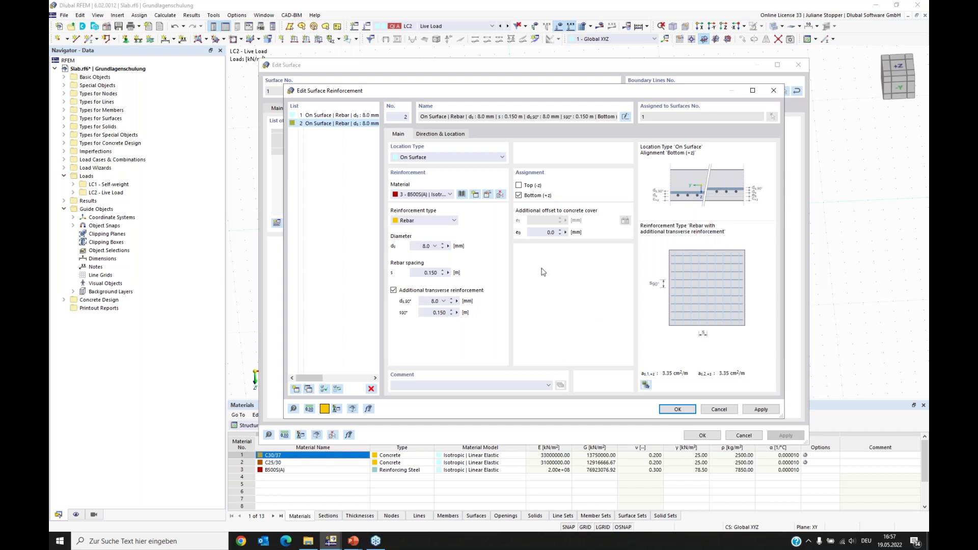
click(676, 409)
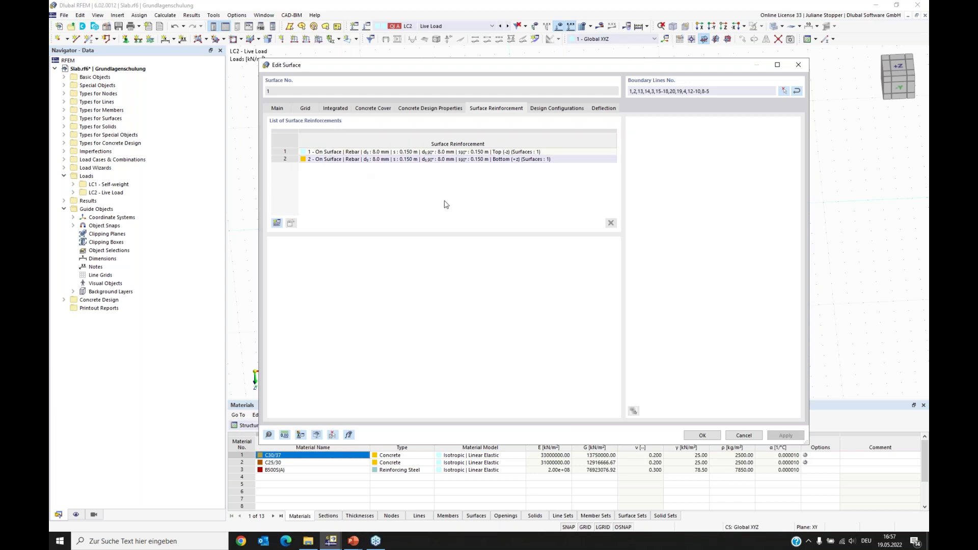
Examine the slab's default ultimate configuration for surfaces, its default serviceability configuration and its deflection analysis settings.
click(555, 108)
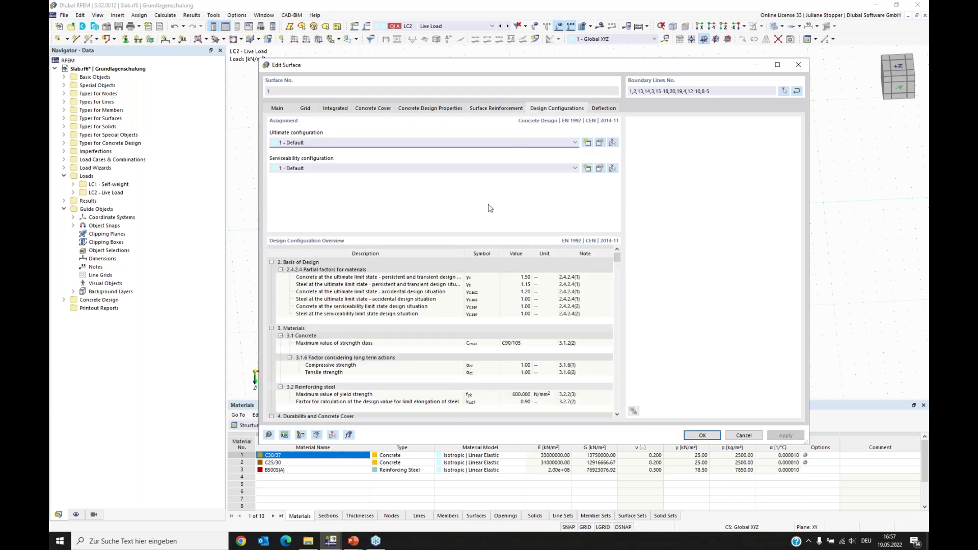
click(600, 143)
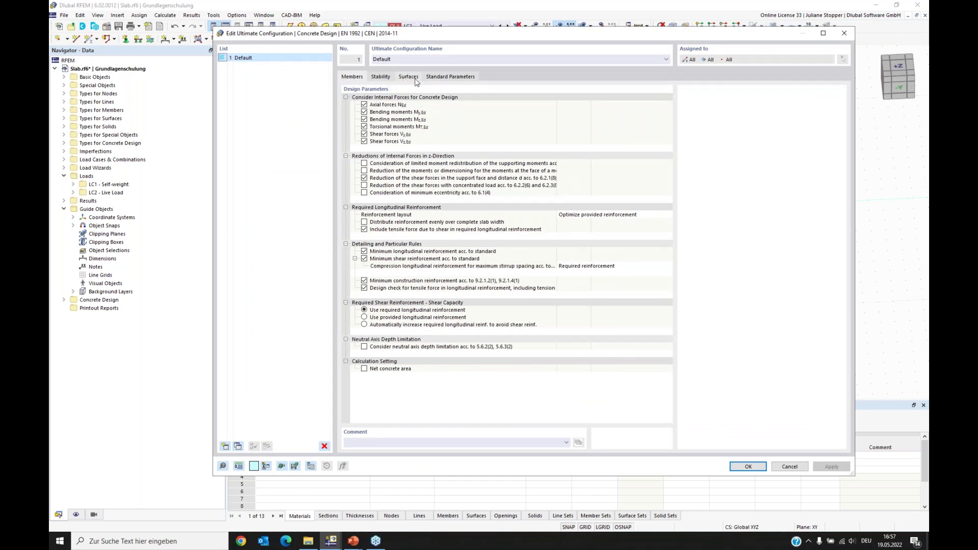
click(409, 77)
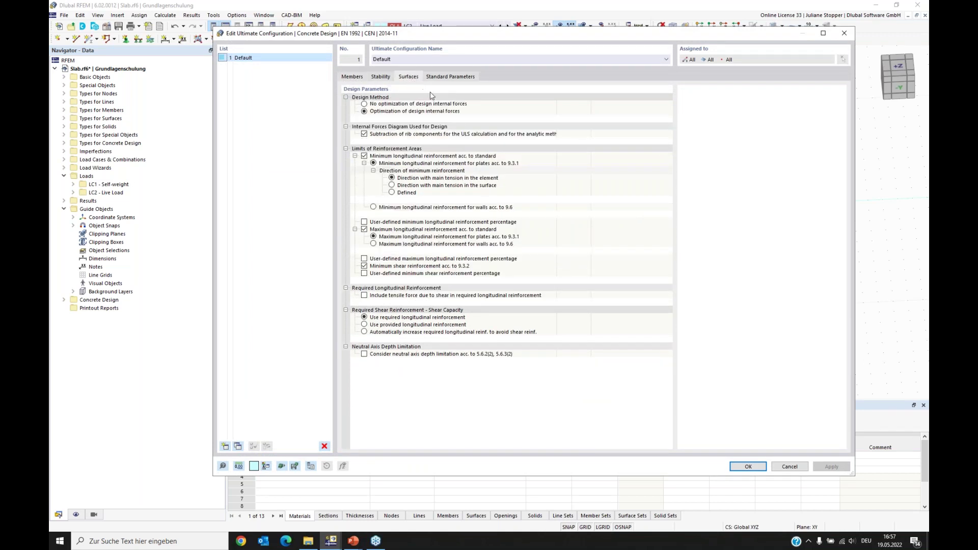
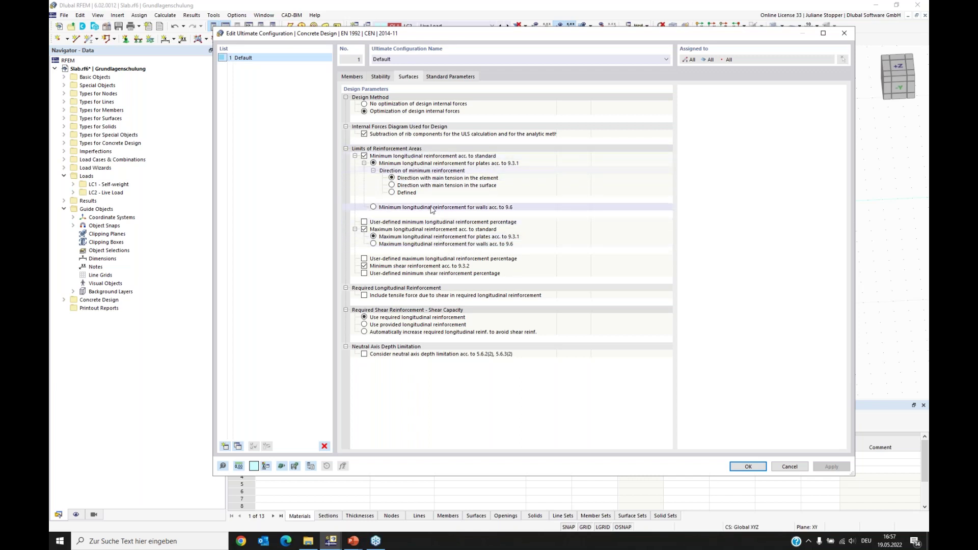
click(748, 467)
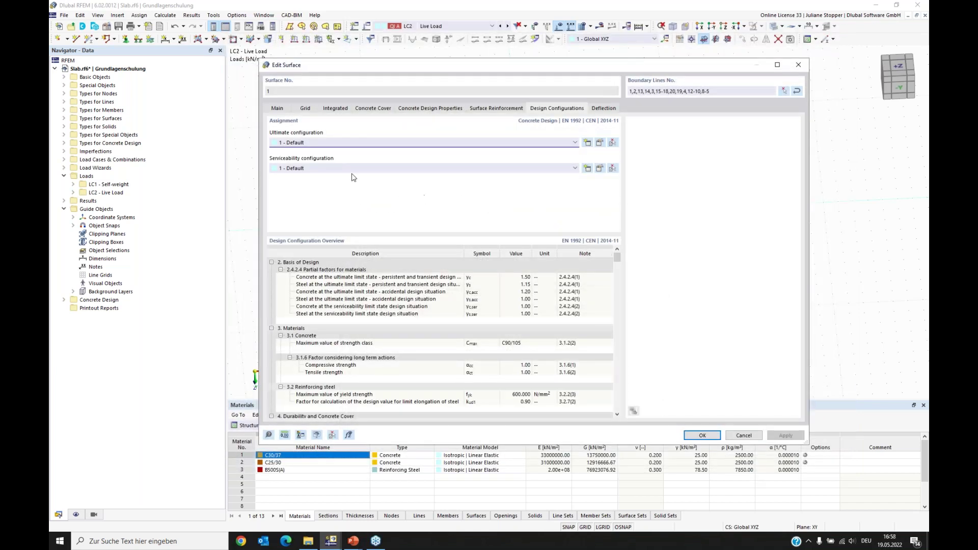
click(601, 169)
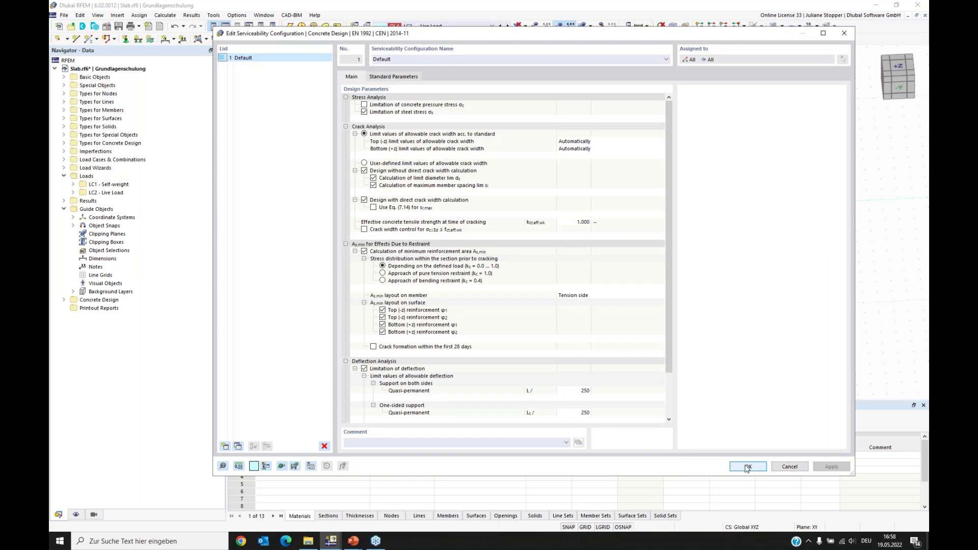
click(747, 466)
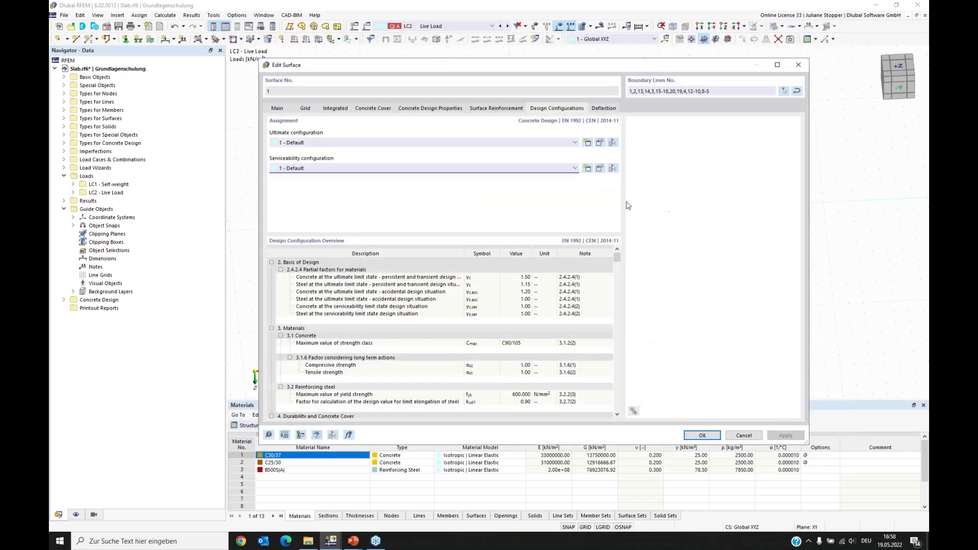
click(606, 109)
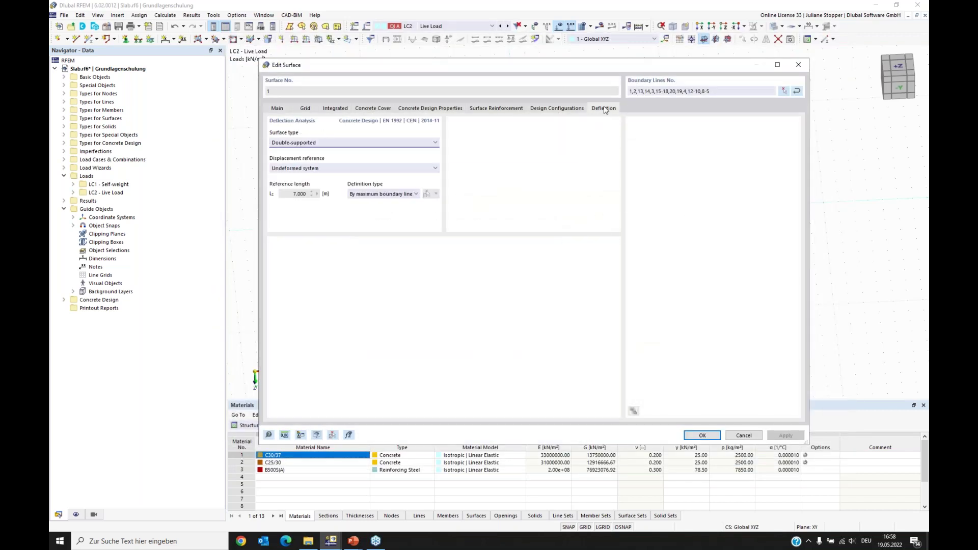
click(564, 109)
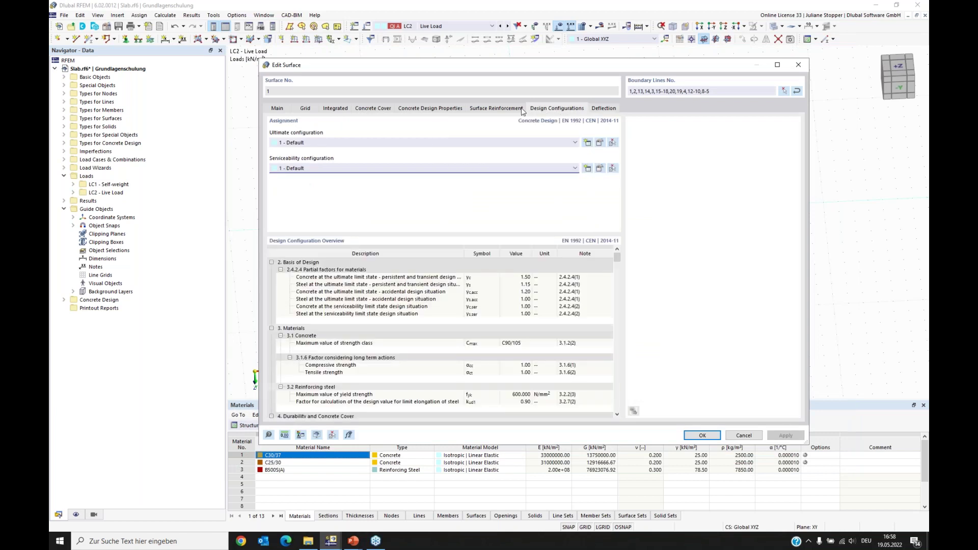
Check the list of surface reinforcements again and accept the slab surface's settings.
drag(505, 60, 499, 27)
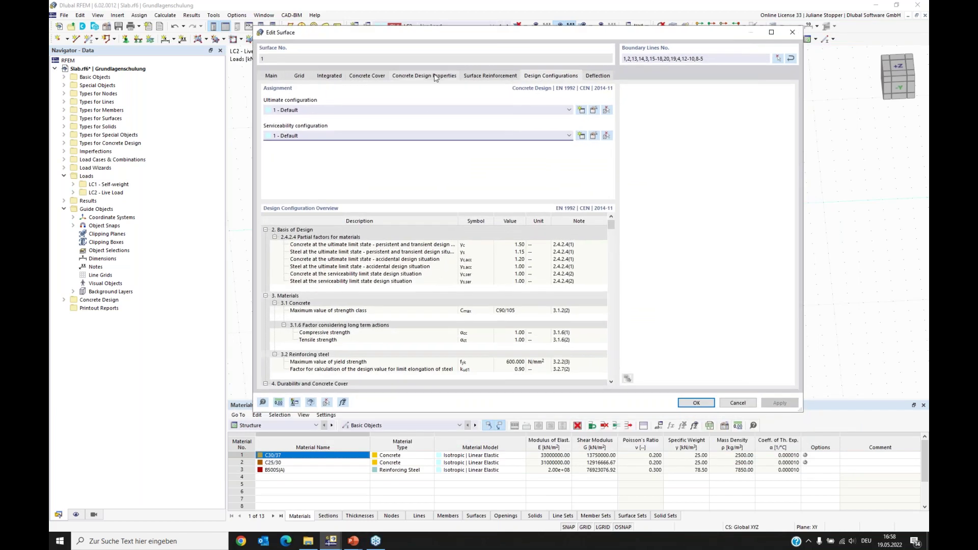
click(478, 77)
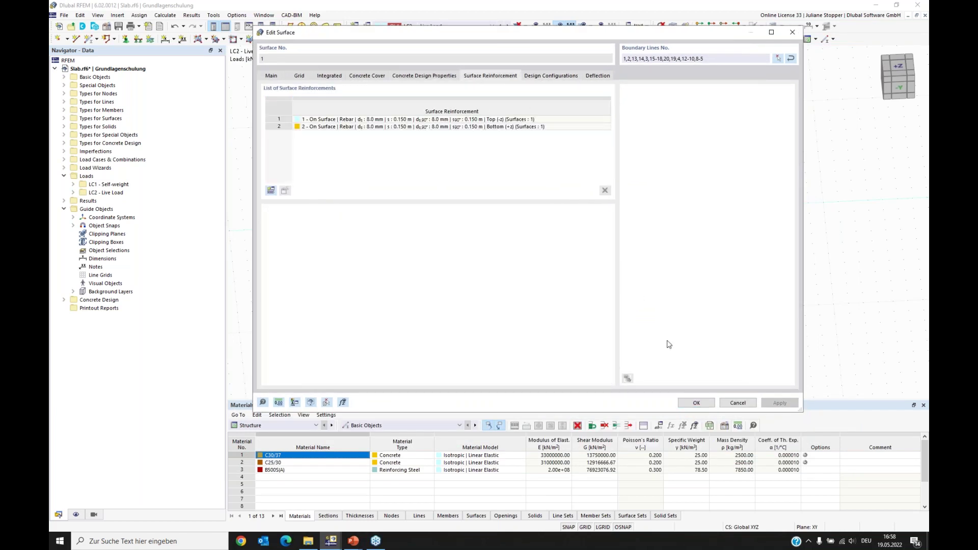
click(696, 403)
Hide the loads in the model view and examine the reinforcement displayed on the slab.
ctrl+middle_drag(821, 374, 696, 110)
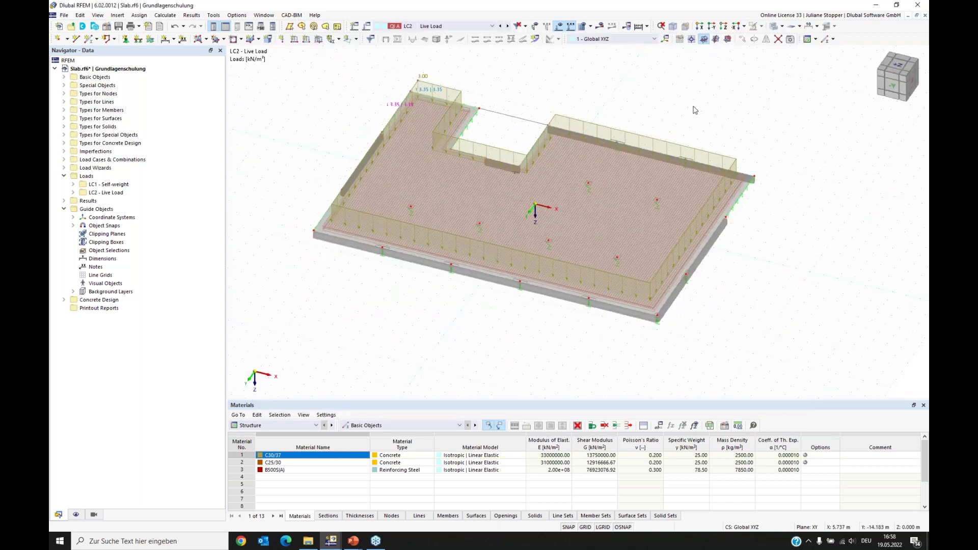
click(559, 26)
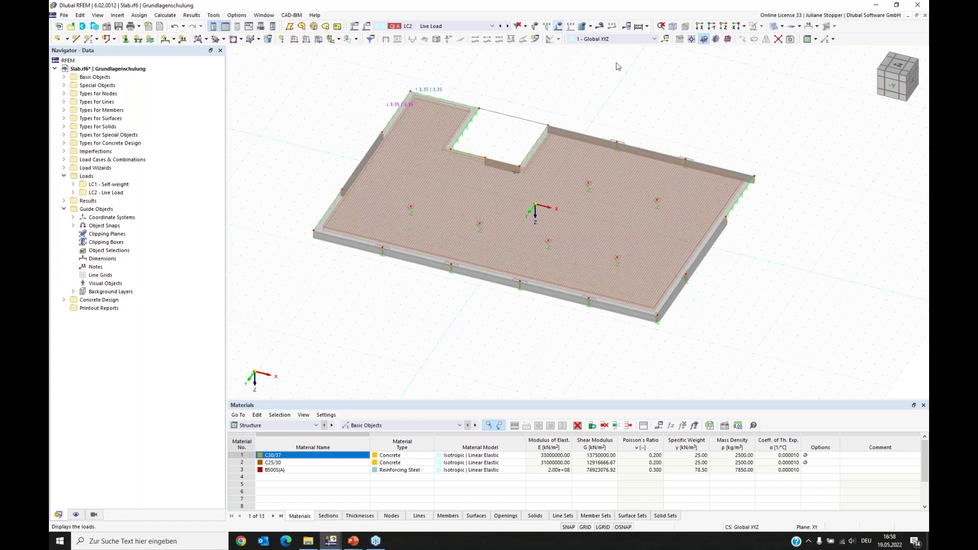
ctrl+middle_drag(758, 303, 427, 204)
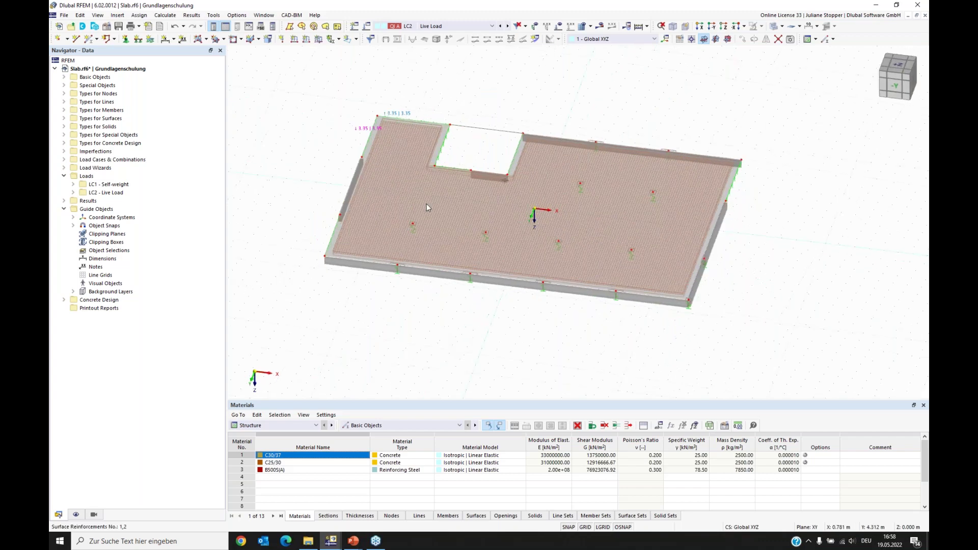
scroll(377, 255, down, 1)
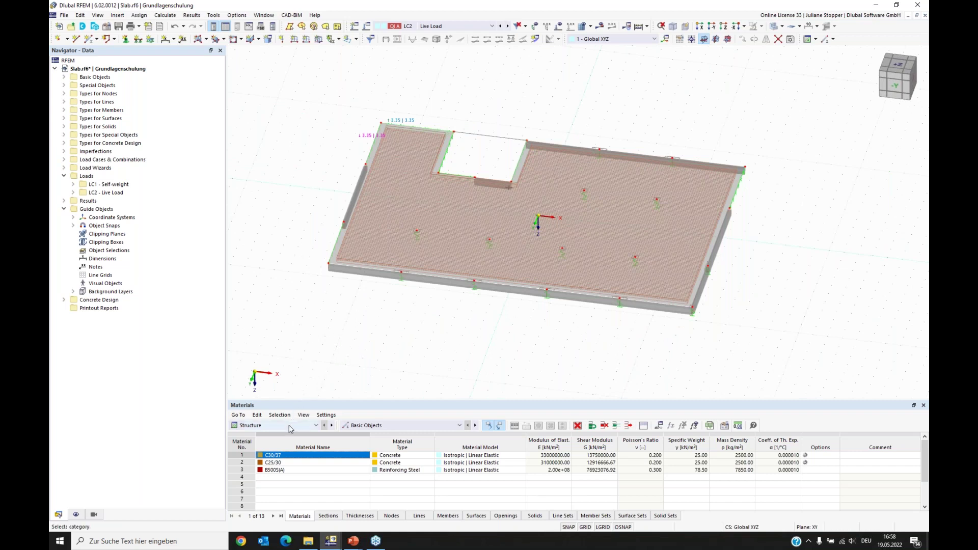
Show the Concrete Design input data table with the design situations.
click(271, 428)
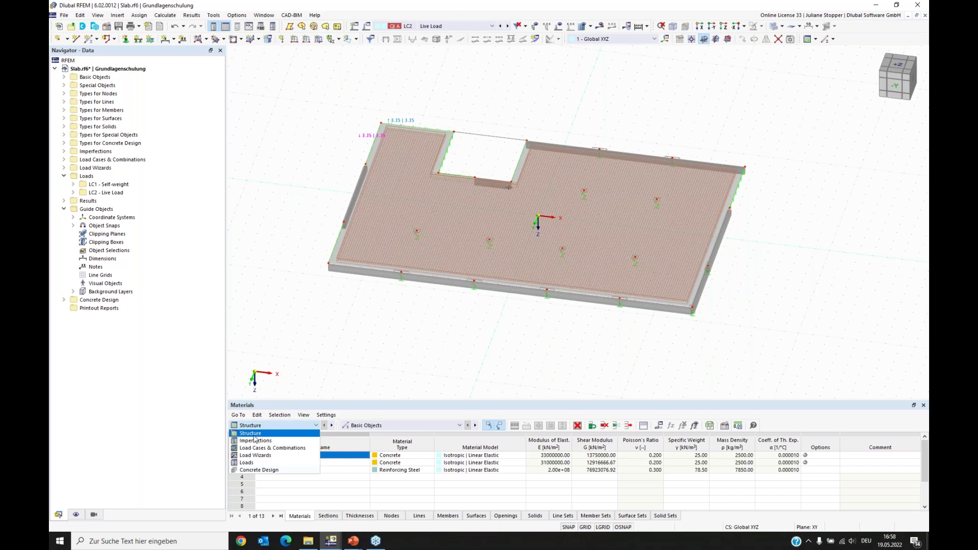
click(256, 470)
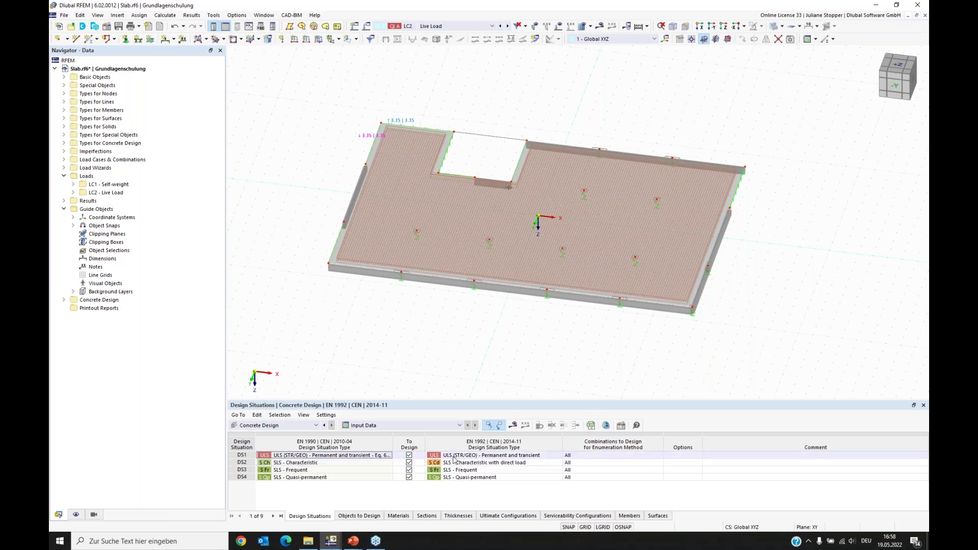
Exclude the characteristic, frequent and quasi-permanent SLS design situations from the concrete design, leaving only the ULS situation DS1.
click(409, 463)
click(409, 469)
click(402, 478)
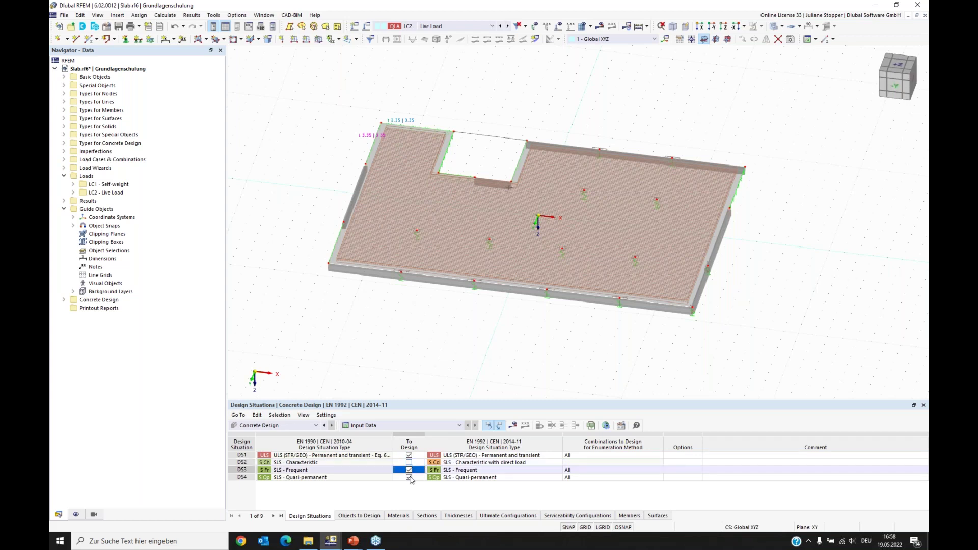
key(space)
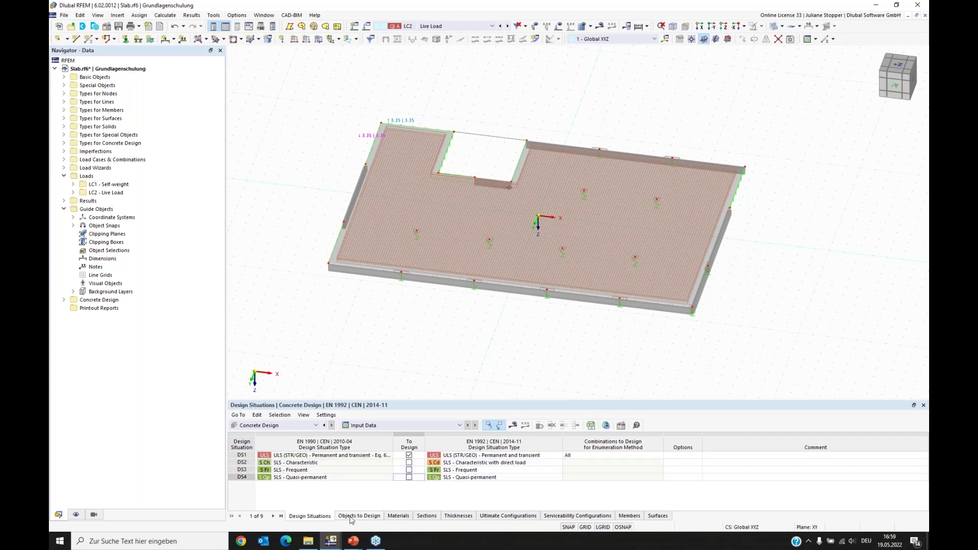
Remove the members and the nodes with punching from the objects to design, keeping only the surfaces.
click(359, 515)
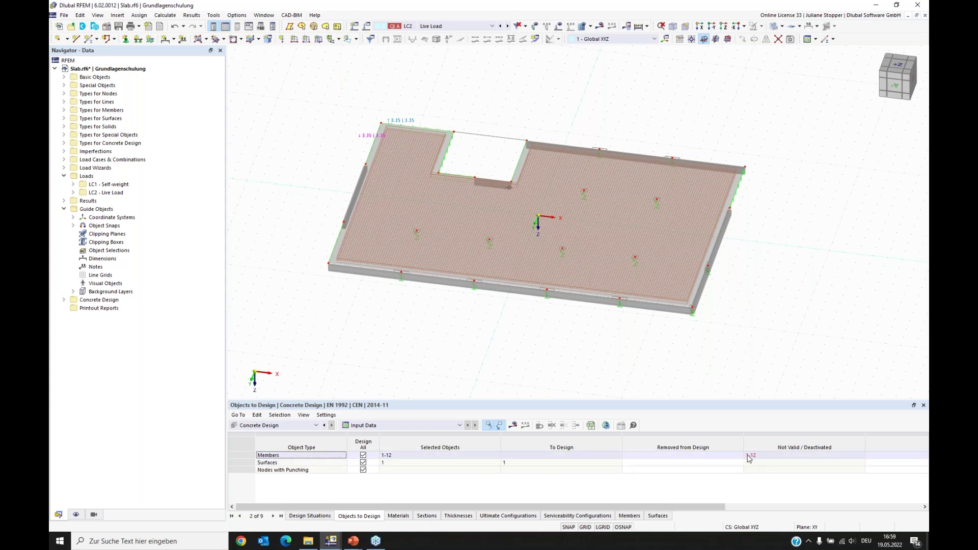
click(363, 455)
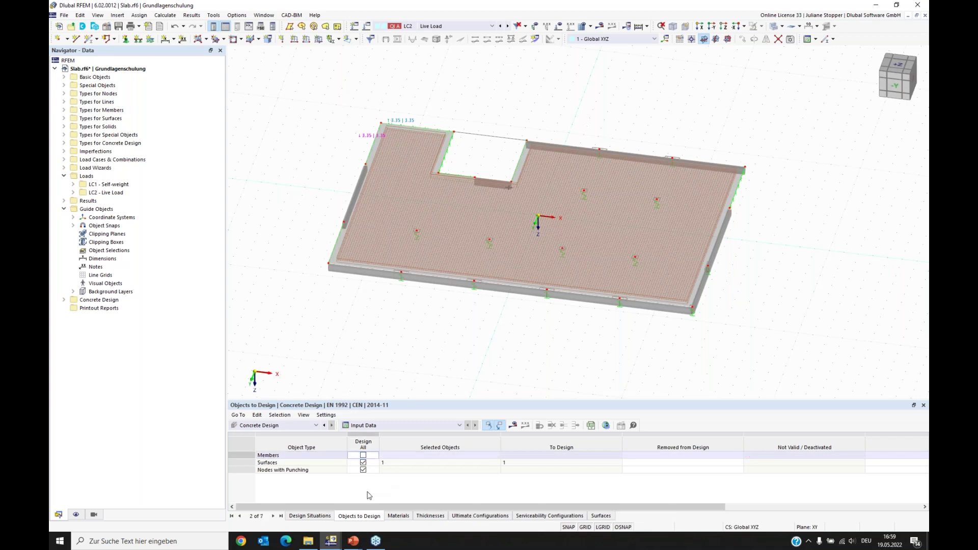
click(323, 471)
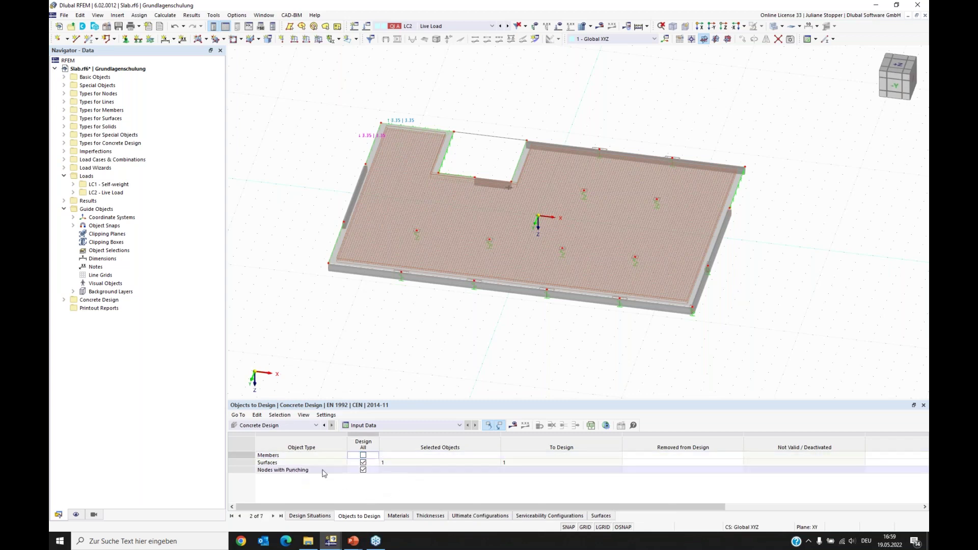
click(363, 470)
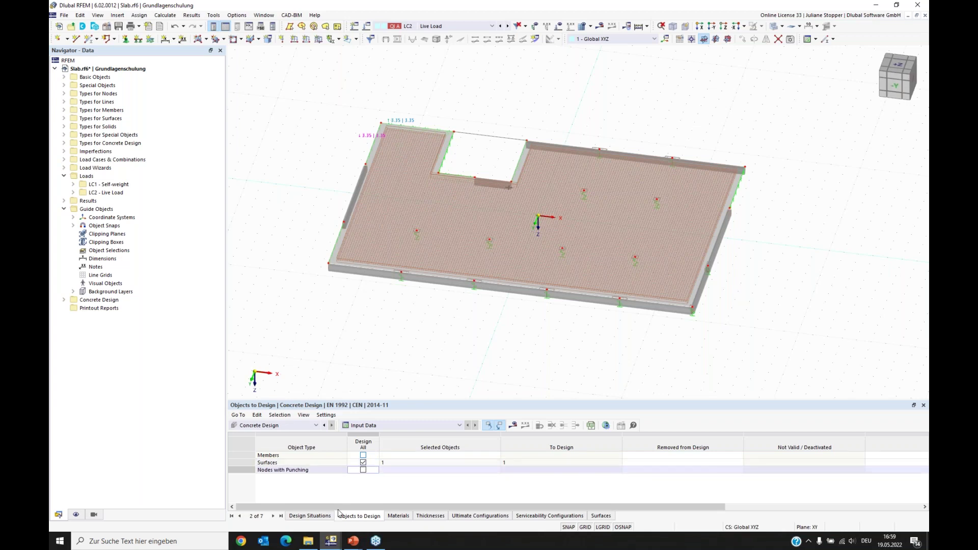
Check the design situations again and start the Concrete Design calculation to show its results.
click(308, 517)
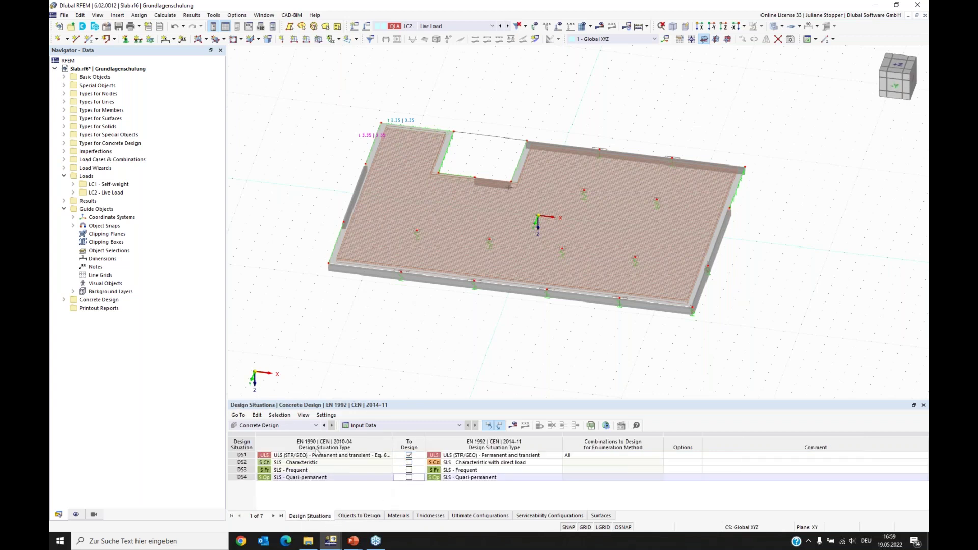
click(418, 497)
click(513, 425)
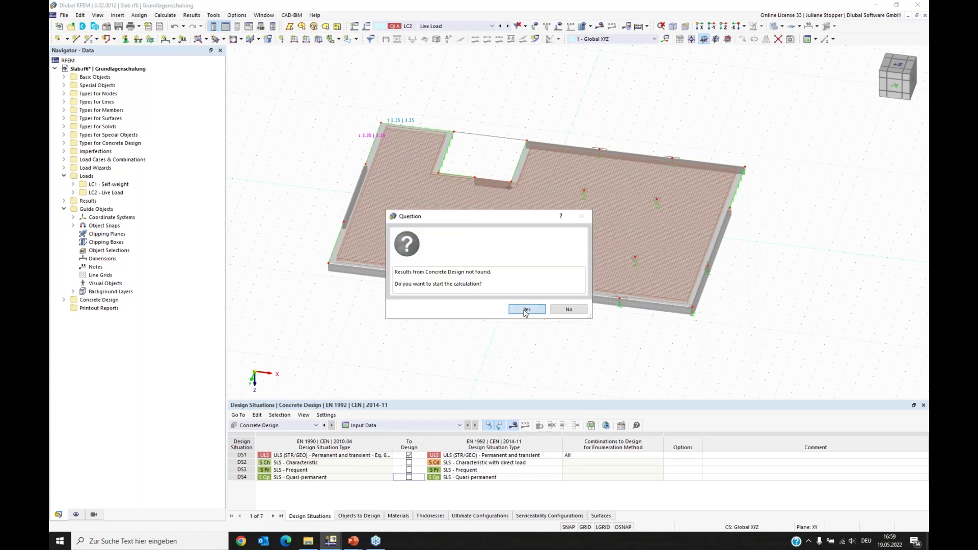
click(525, 311)
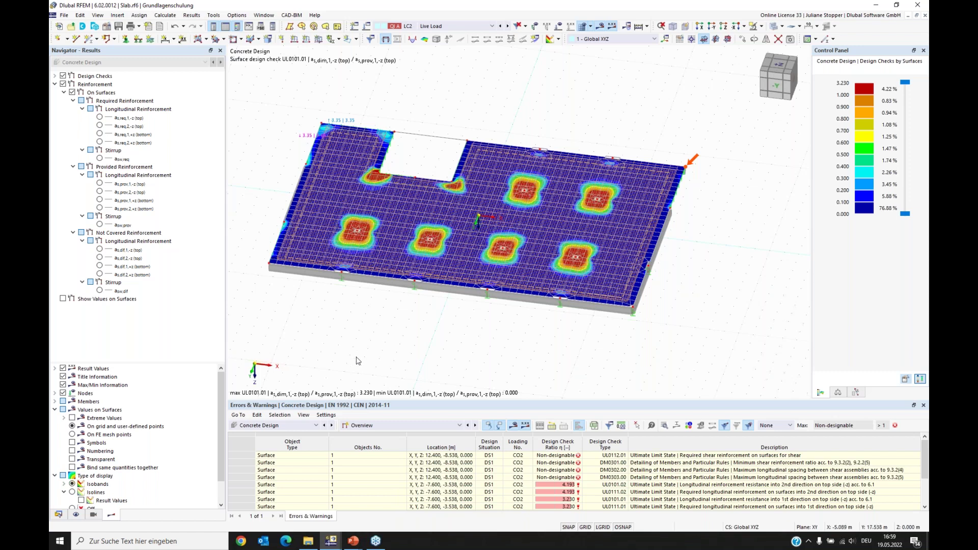
Display the static analysis deformations of the slab for load combination CO2.
click(461, 26)
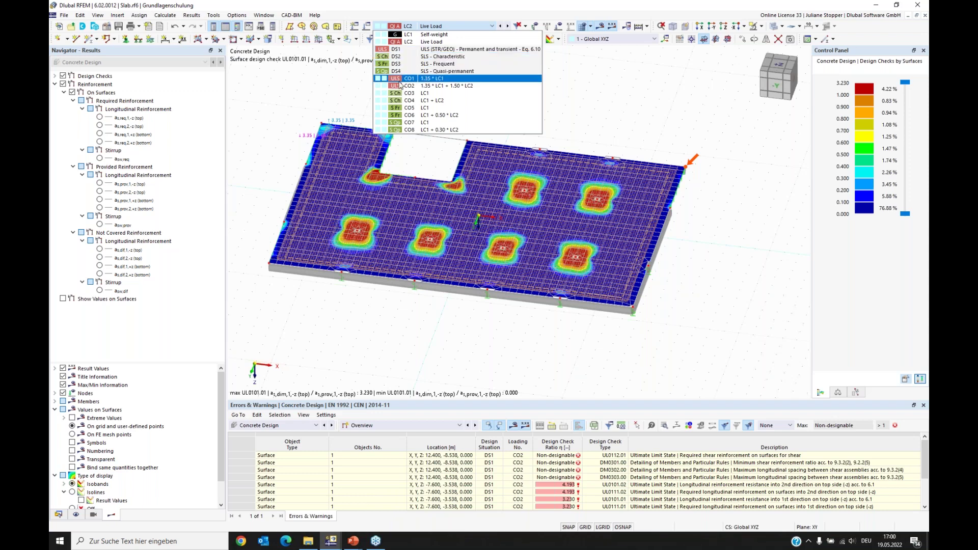
click(432, 87)
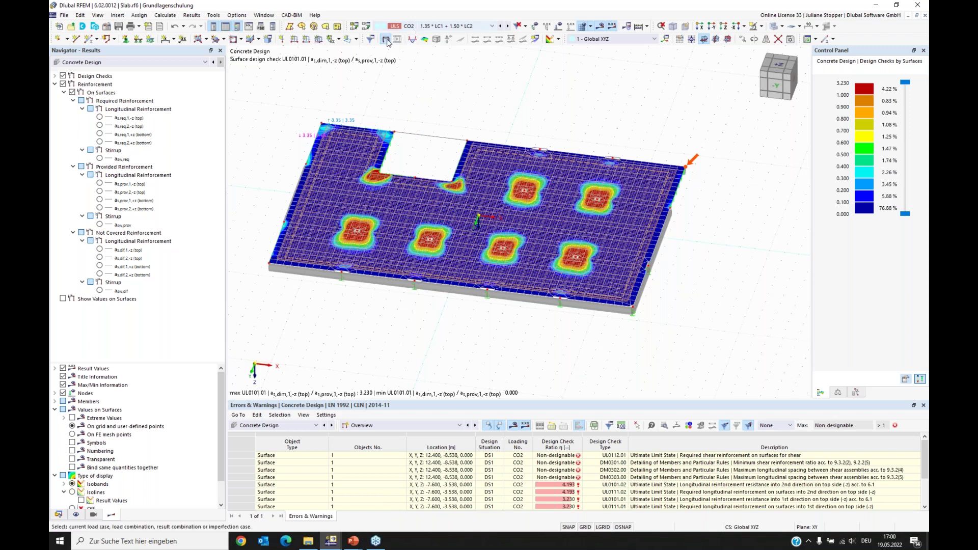
click(115, 66)
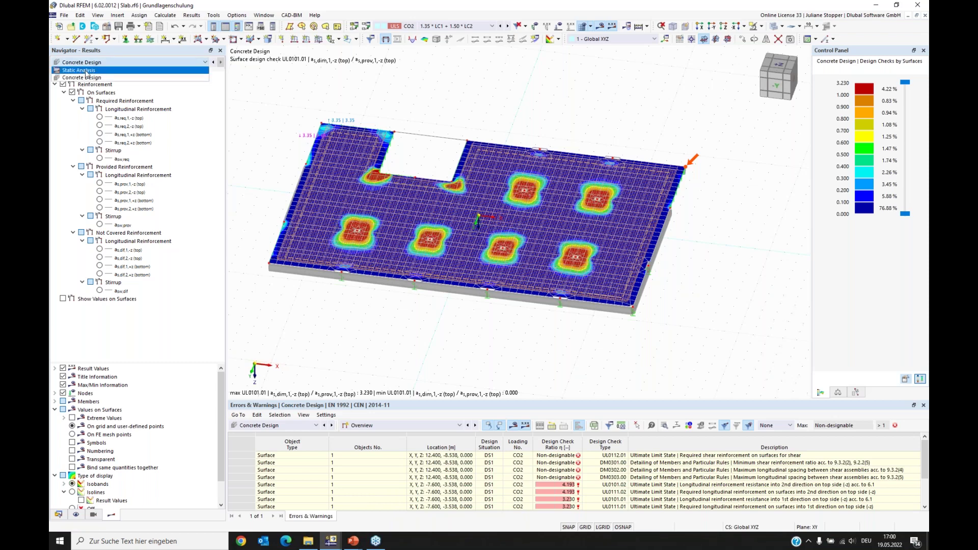
key(Escape)
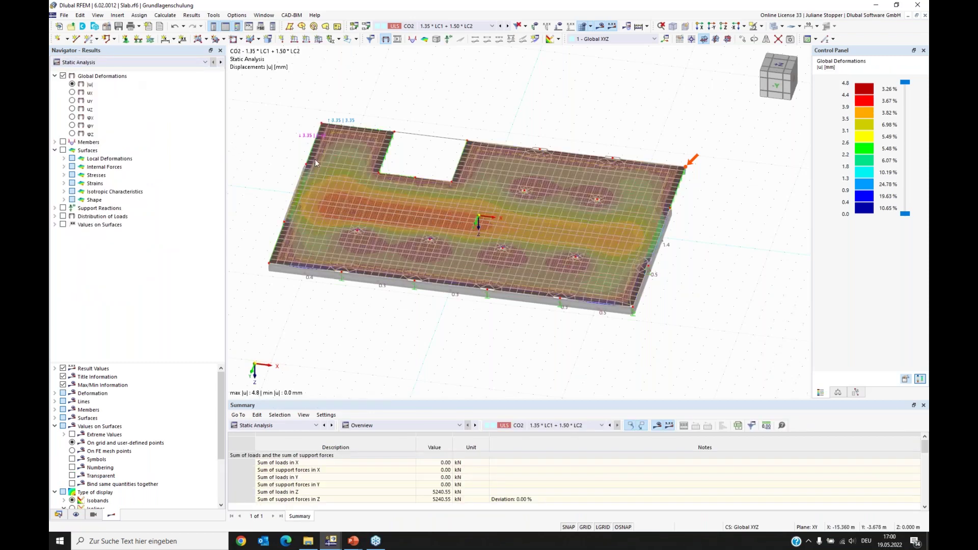
Hide the FE mesh on the slab and switch the displayed results back to Concrete Design.
click(582, 28)
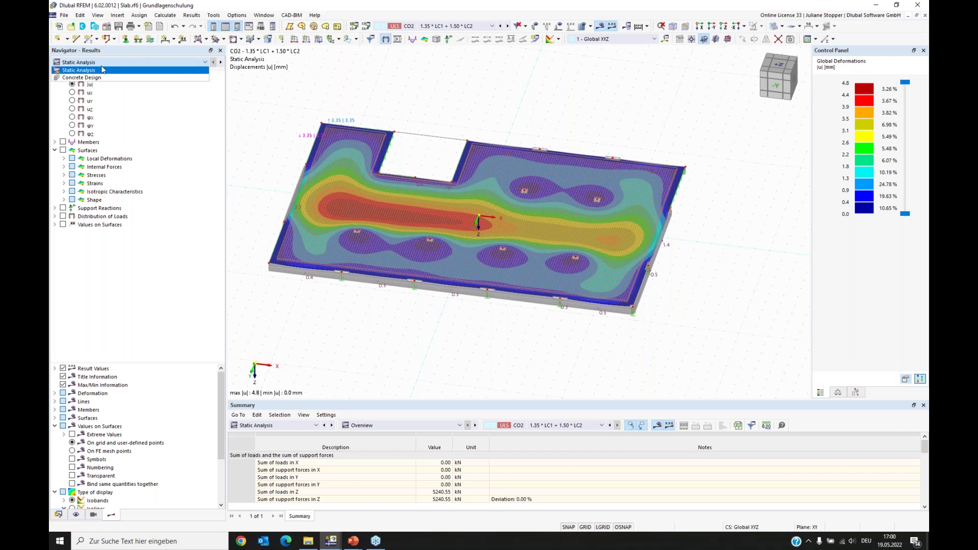
click(221, 62)
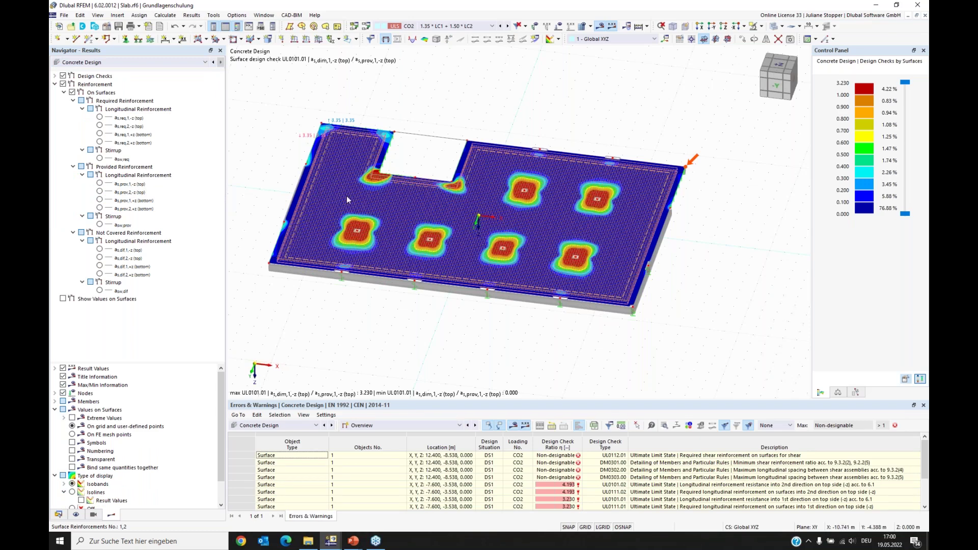
ctrl+middle_drag(331, 305, 278, 386)
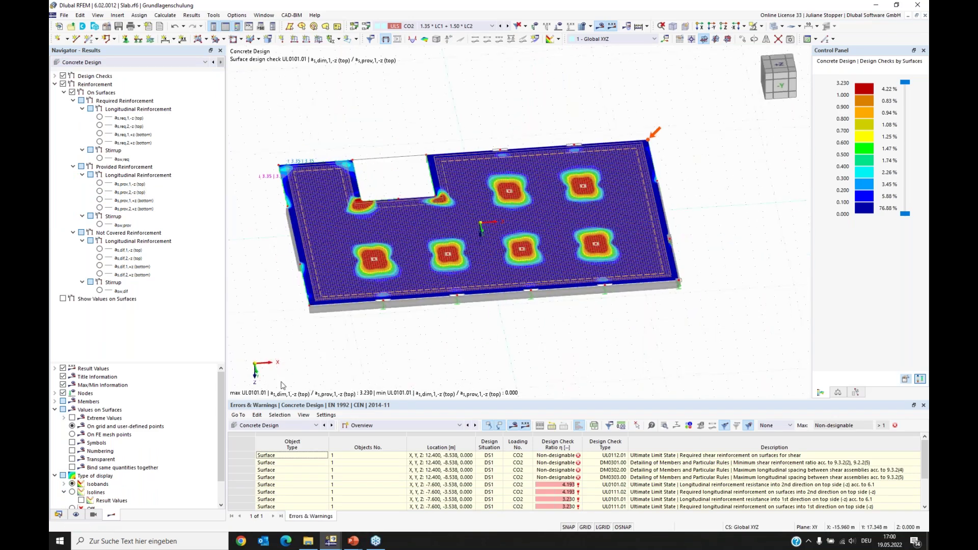
Hide the types for concrete design in the model display and show the slab's design results in plan view along Z.
click(75, 515)
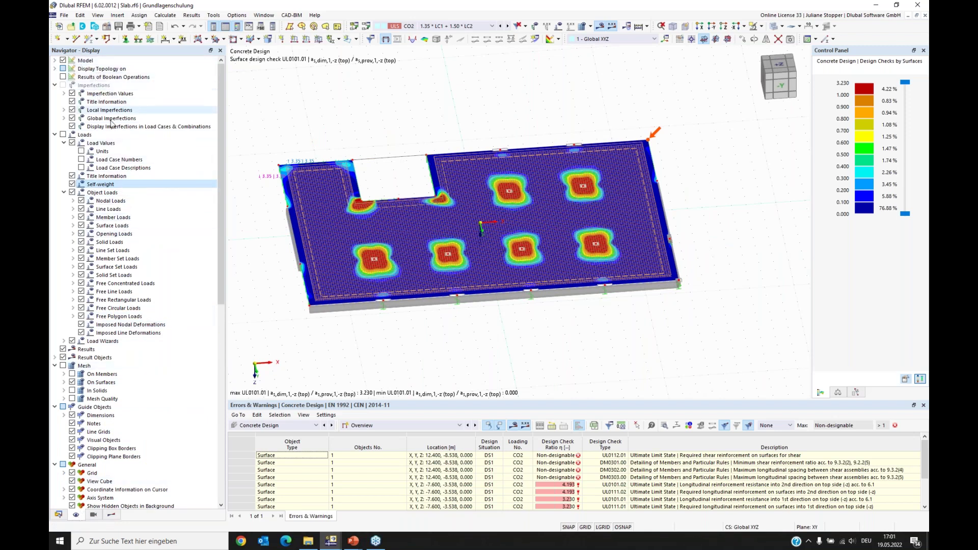
click(55, 85)
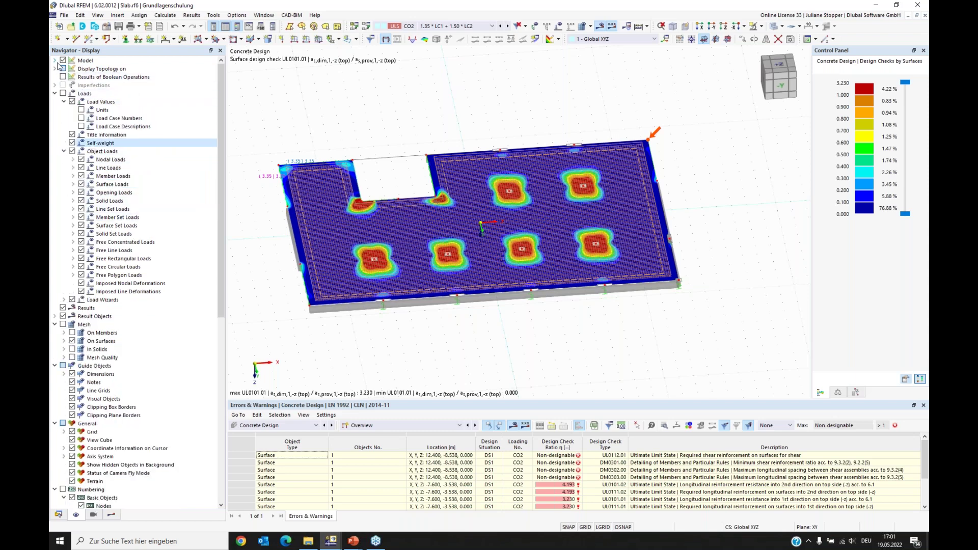
click(55, 60)
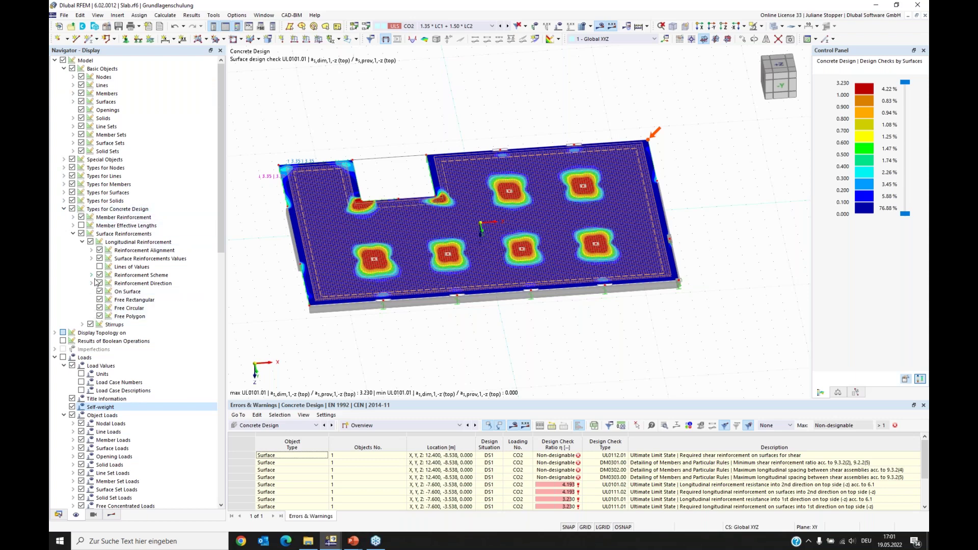
click(71, 208)
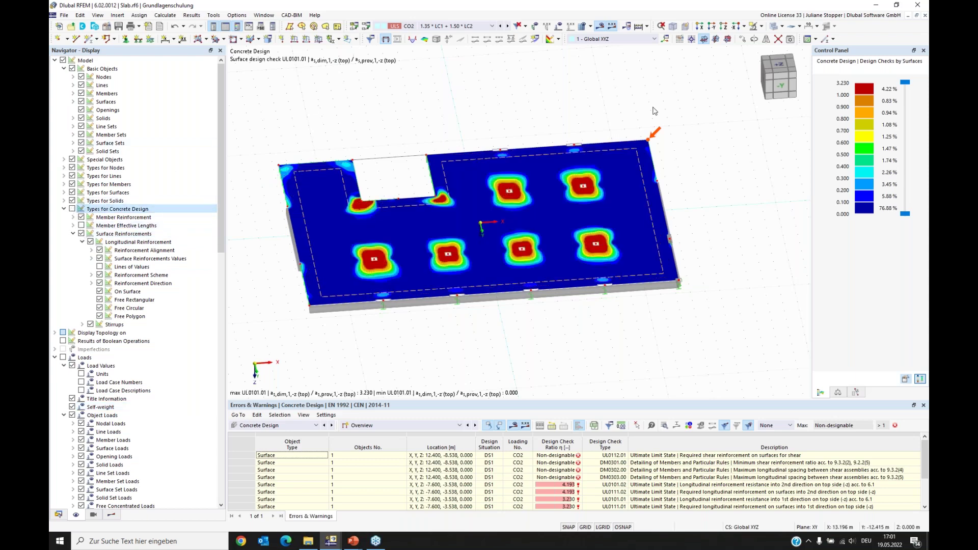
click(111, 514)
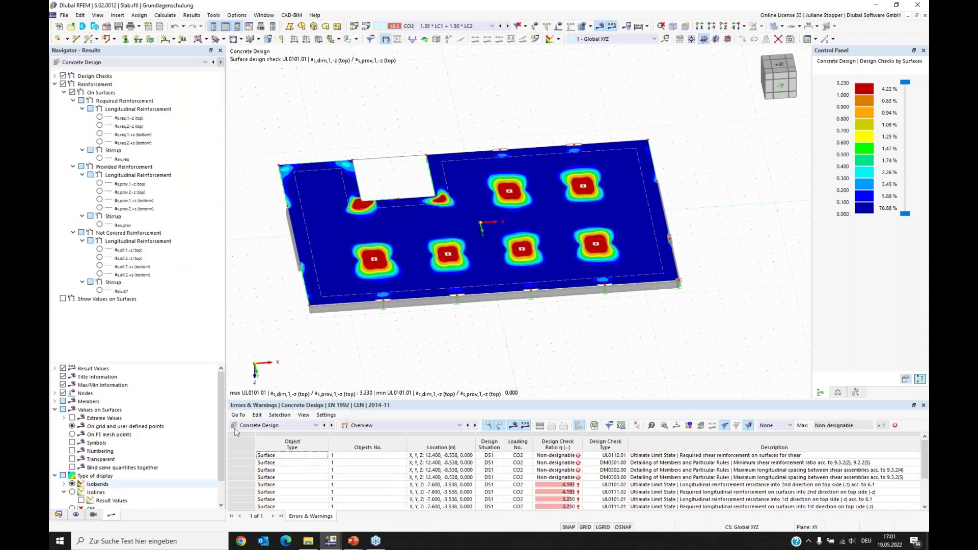
click(727, 39)
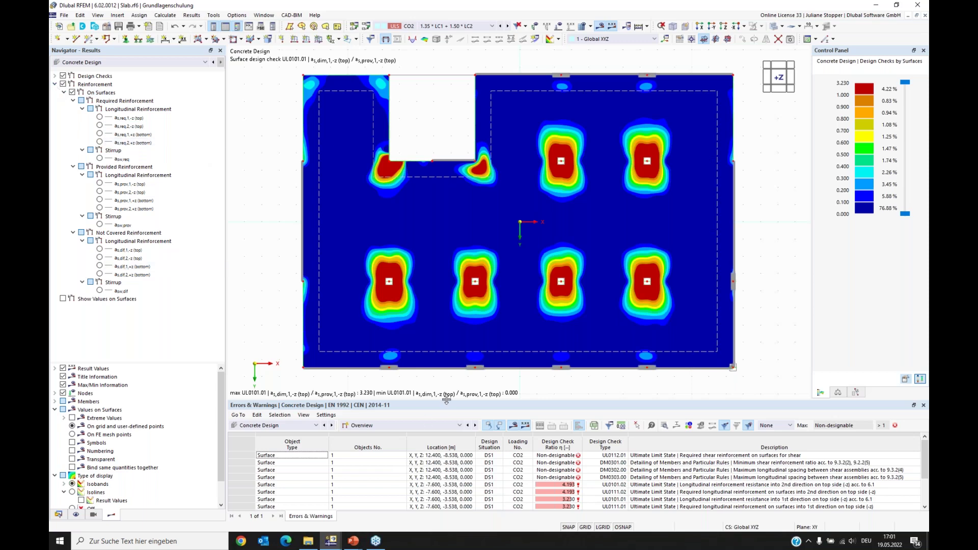
List the design ratios on surfaces by design situation and filter out the detailing checks.
drag(447, 400, 446, 315)
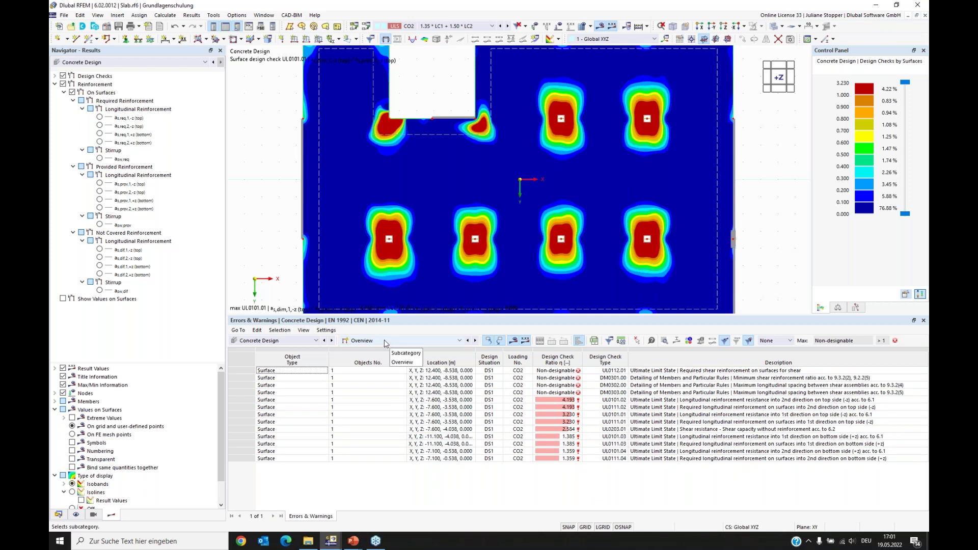
click(444, 343)
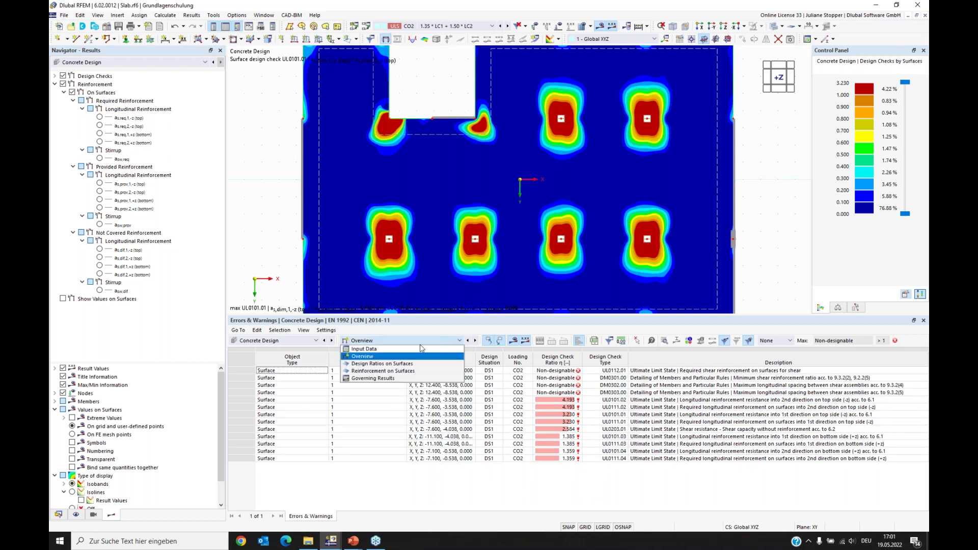
click(393, 364)
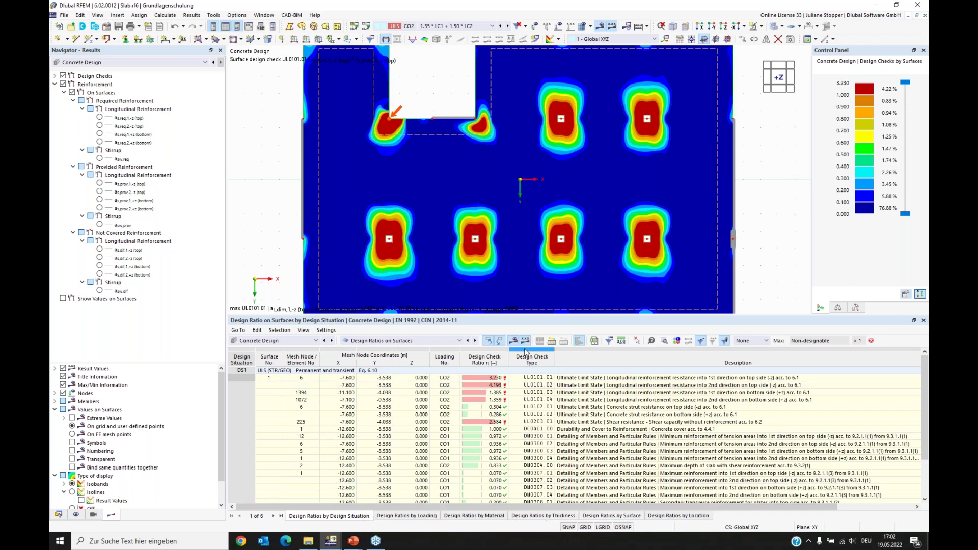
drag(529, 310, 529, 284)
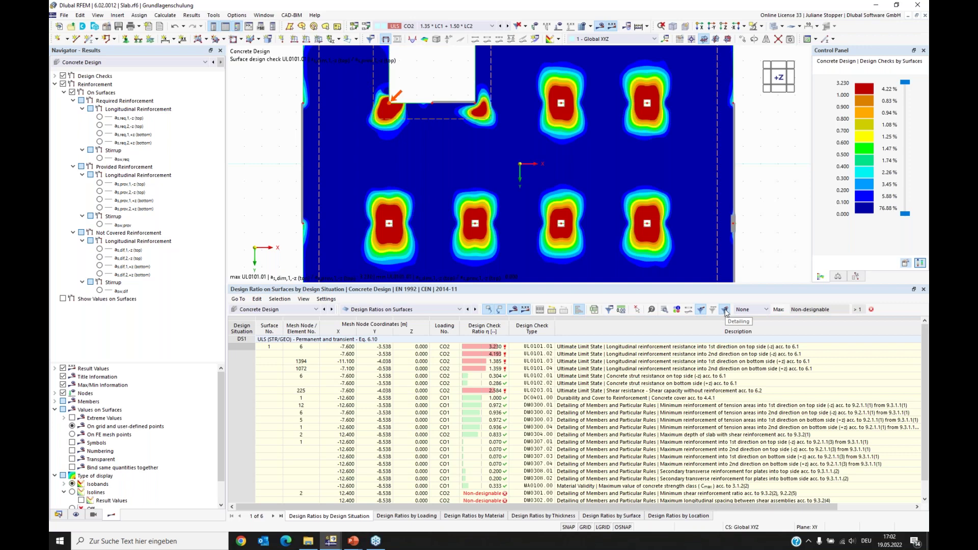
click(724, 310)
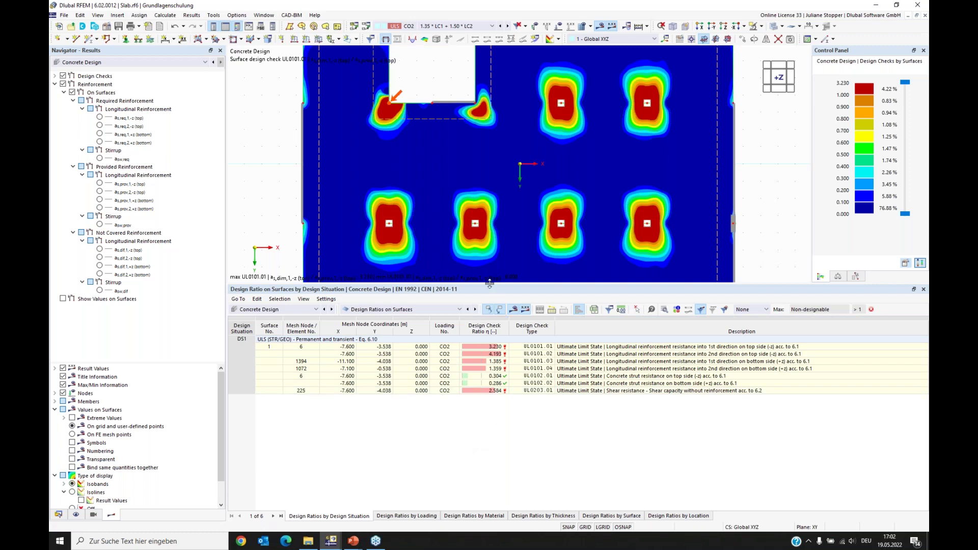
drag(491, 288, 489, 334)
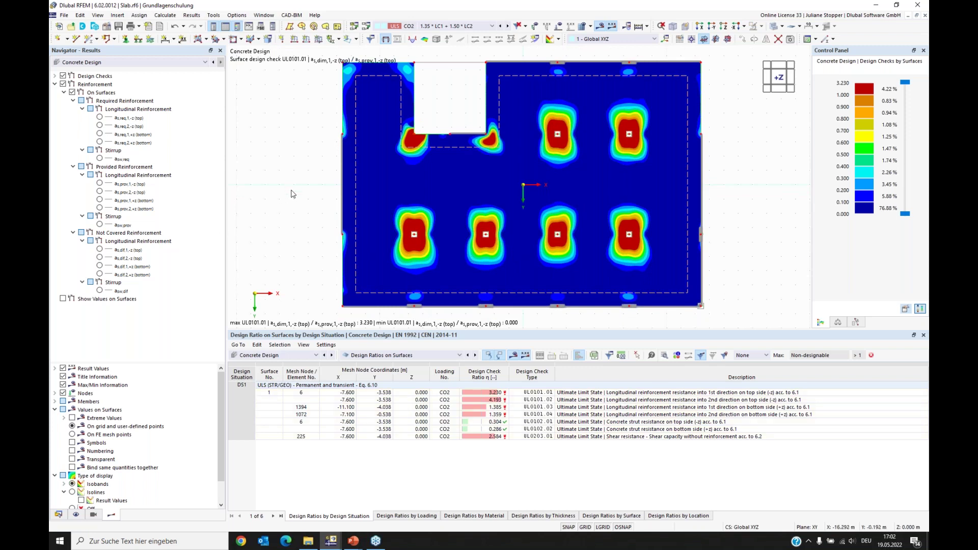
Turn off the reinforcement results and examine the longitudinal reinforcement checks UL0101.02, UL0101.03 and UL0101.04 on the slab.
click(55, 85)
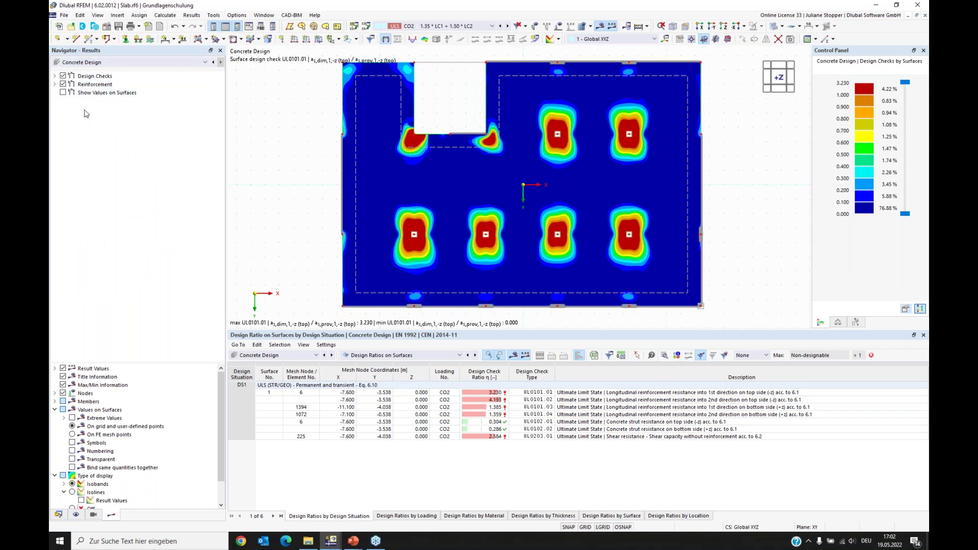
click(63, 84)
click(54, 76)
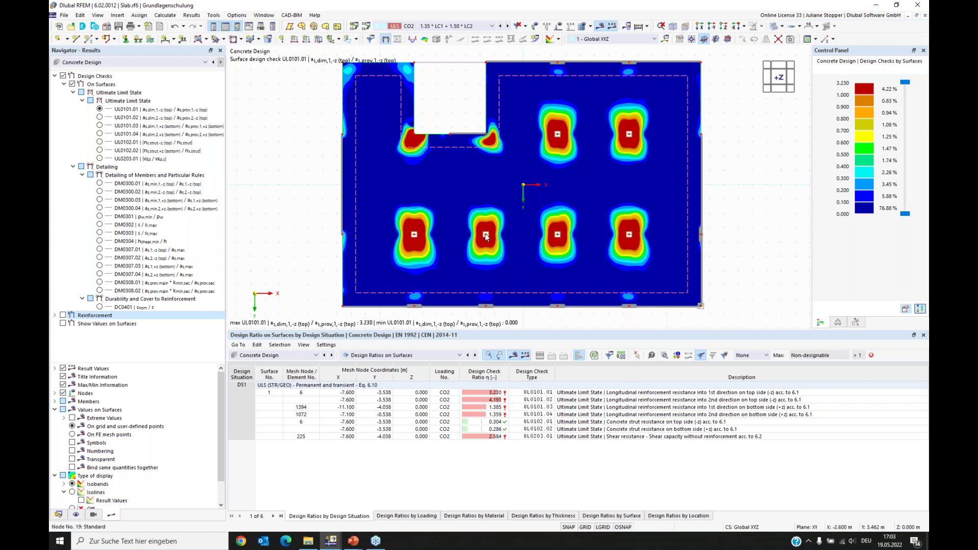
click(100, 117)
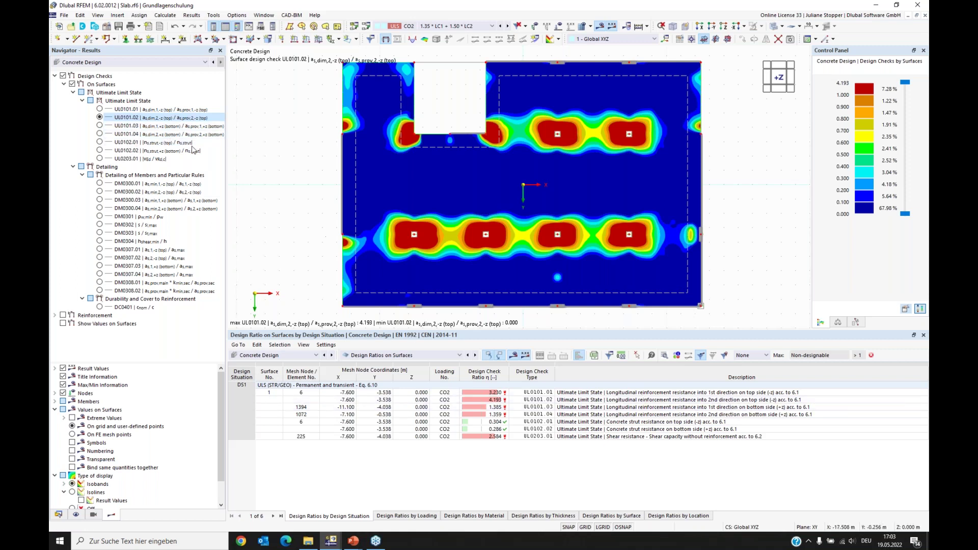
click(99, 125)
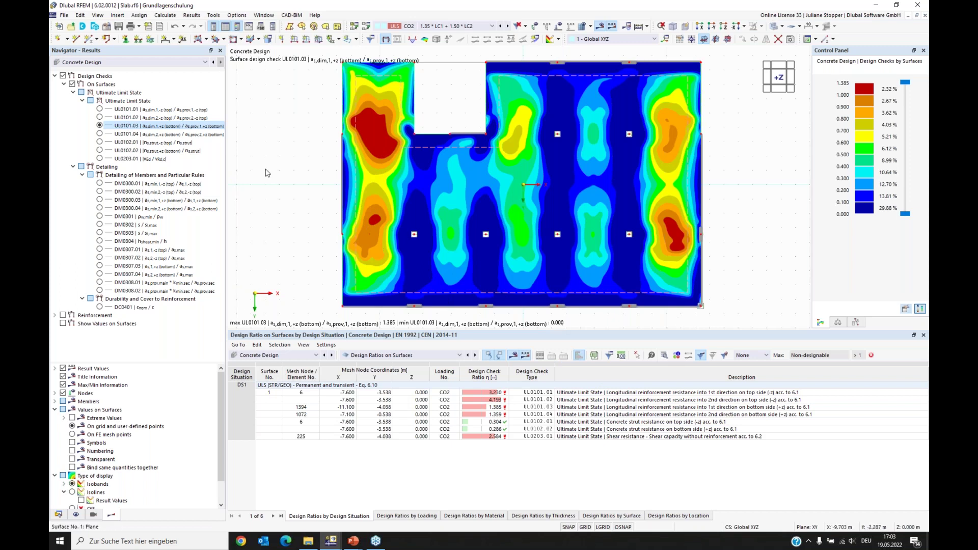
click(147, 135)
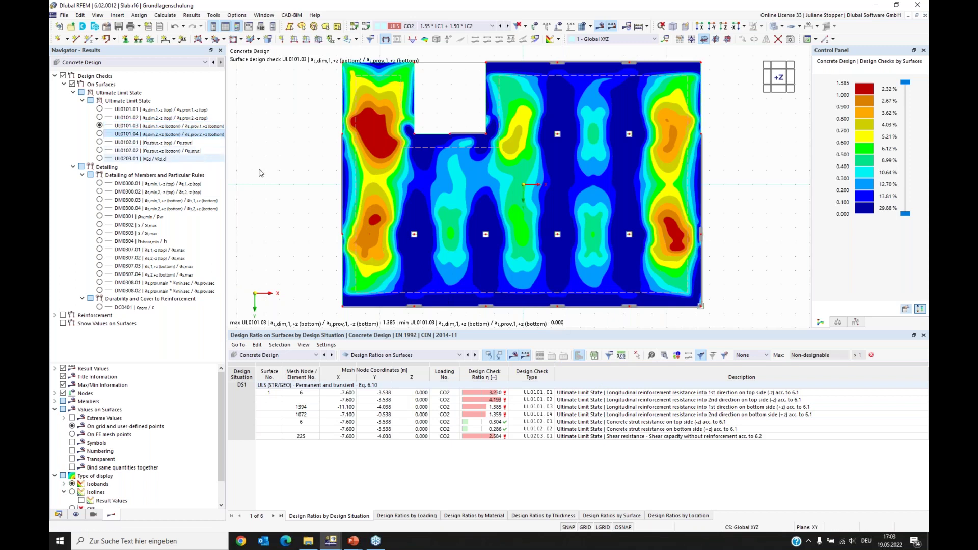
click(99, 133)
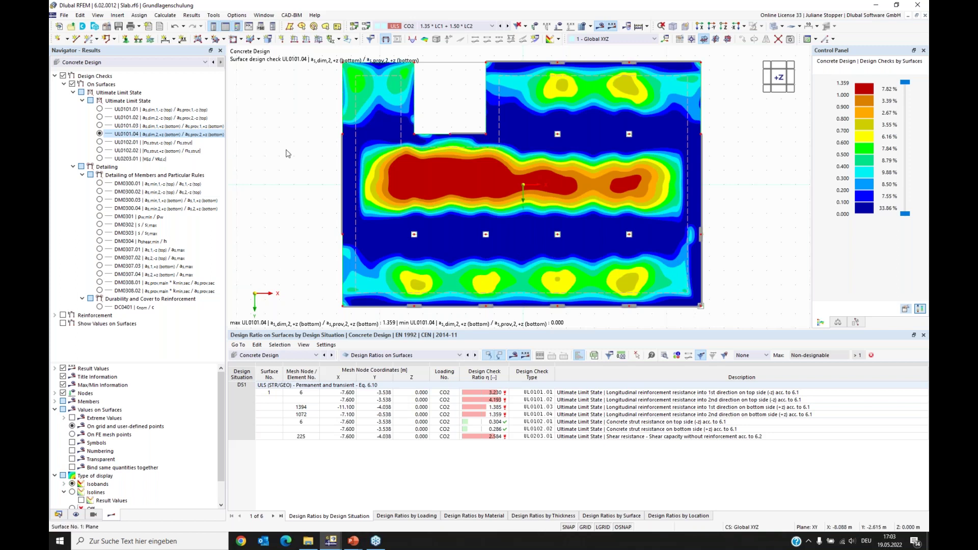
click(55, 76)
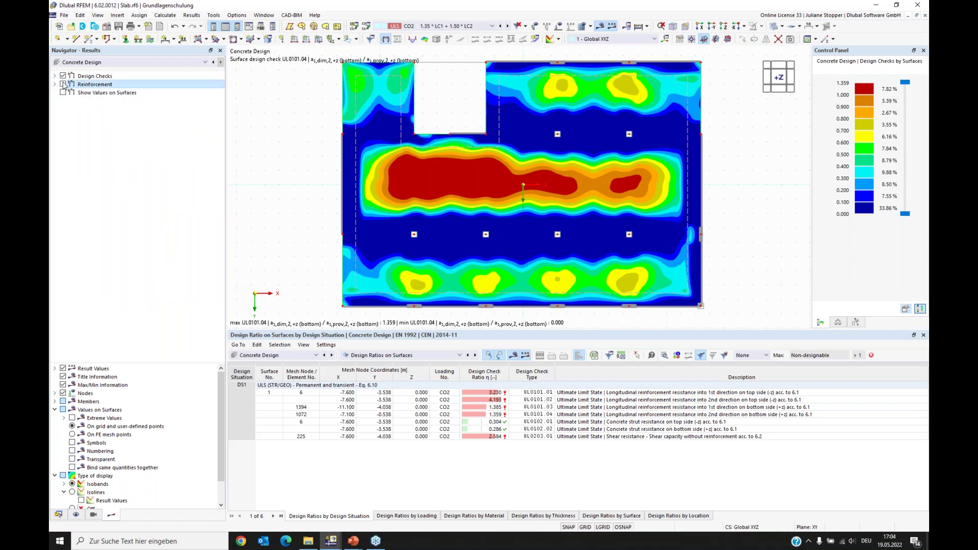
Turn off the design checks and examine the required longitudinal reinforcement on the slab in both directions, top and bottom.
click(62, 76)
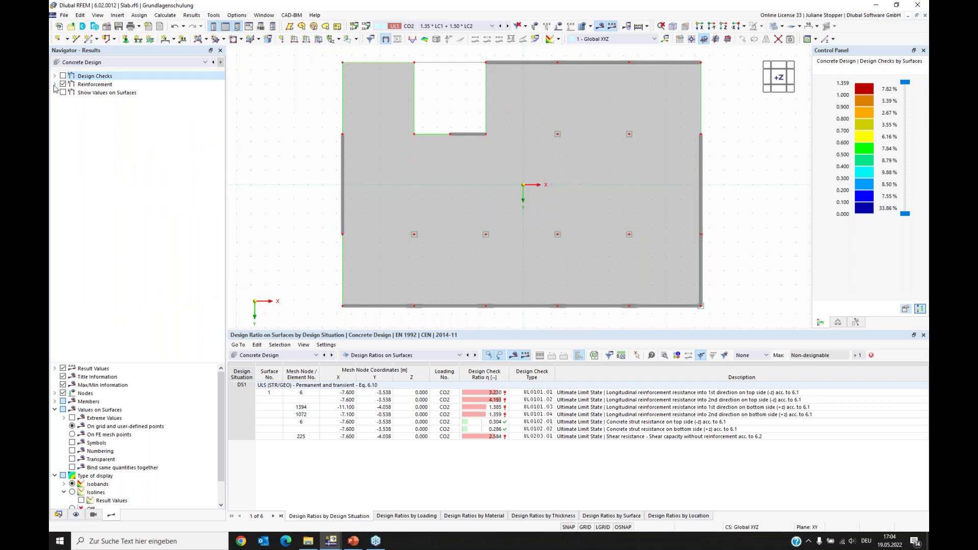
click(54, 85)
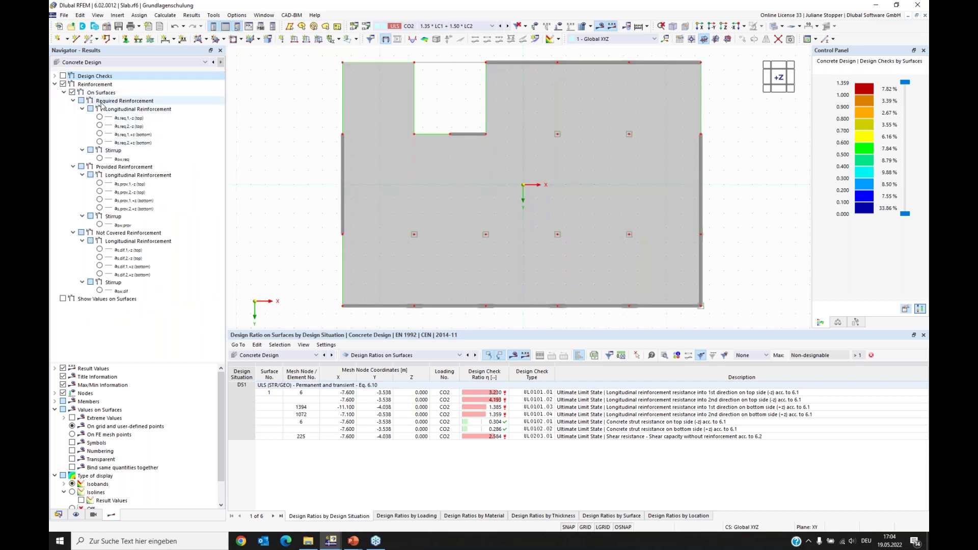
click(100, 118)
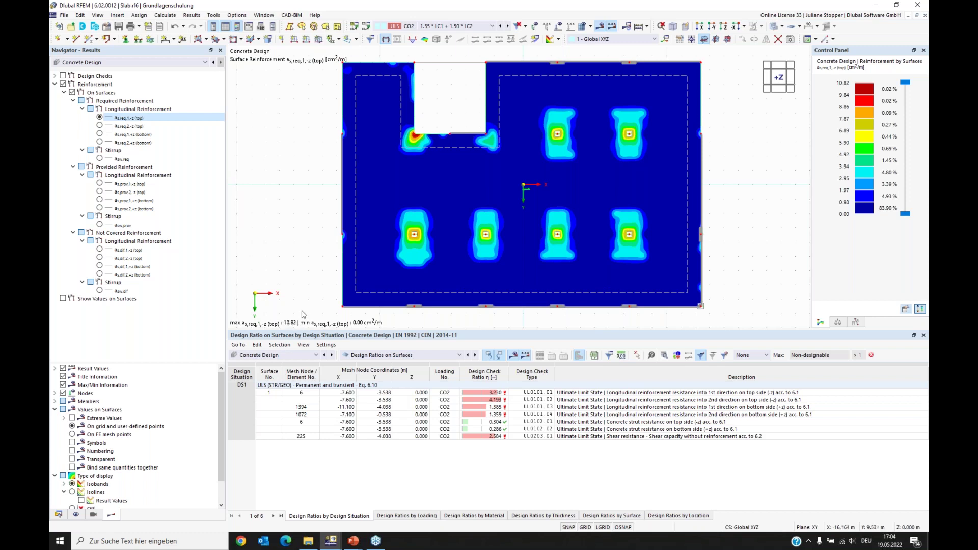
click(100, 126)
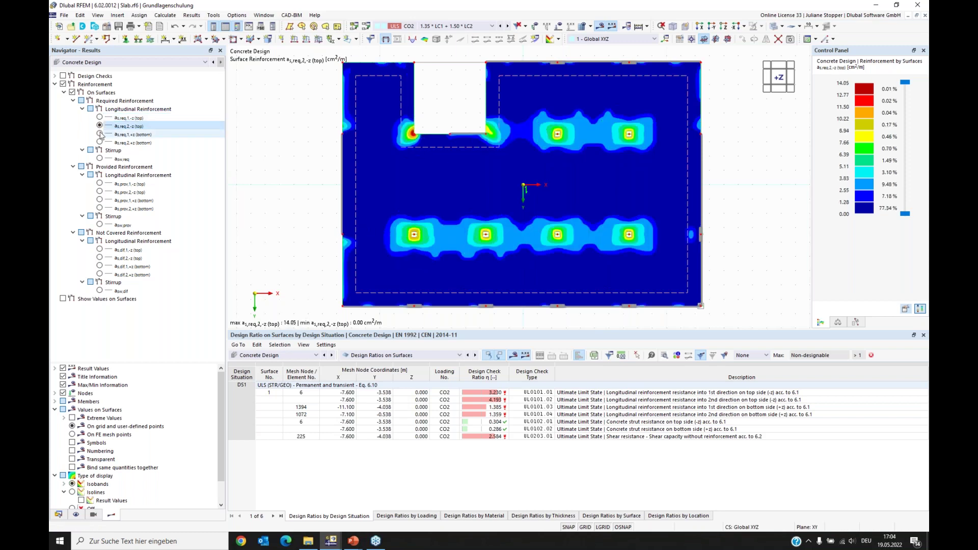
click(100, 134)
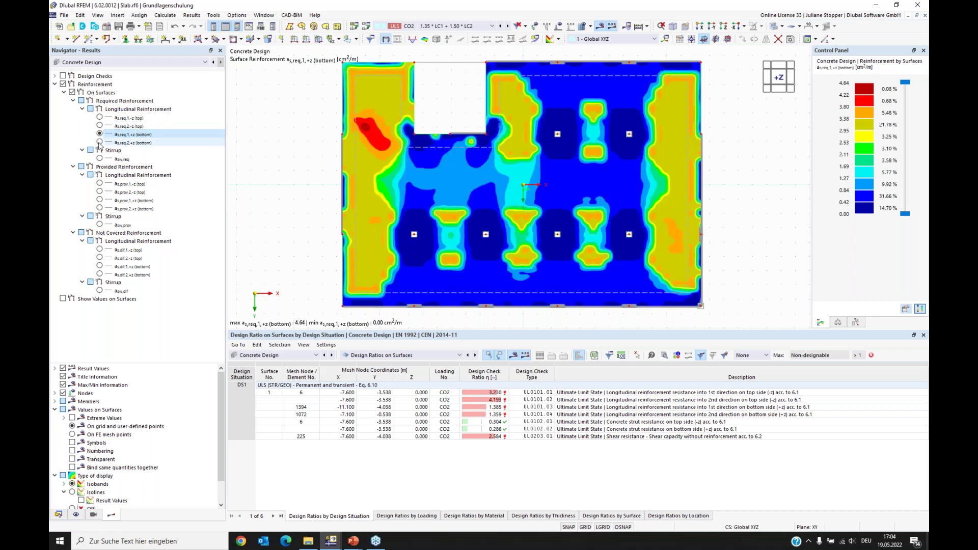
click(99, 142)
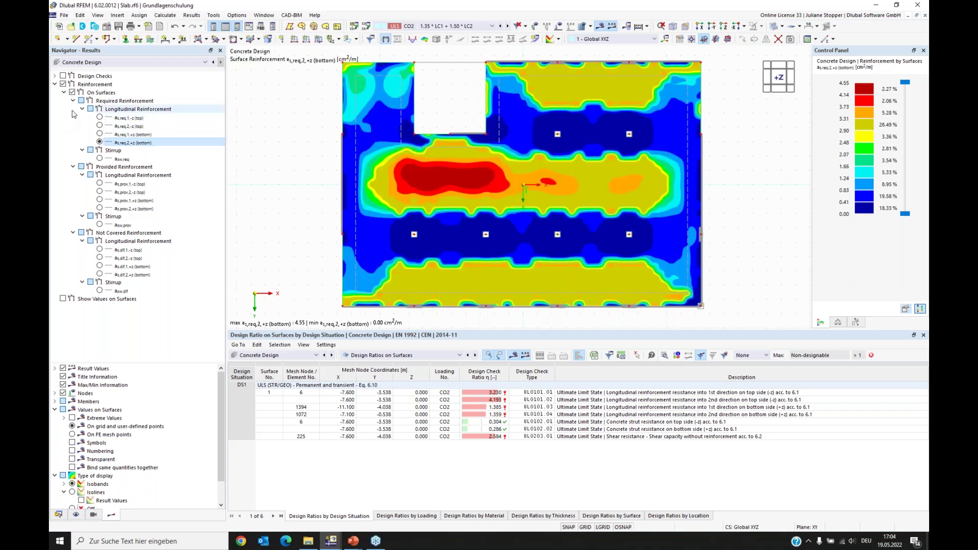
Examine the provided longitudinal reinforcement for direction 1 at the top and direction 2 at the bottom of the slab.
click(99, 184)
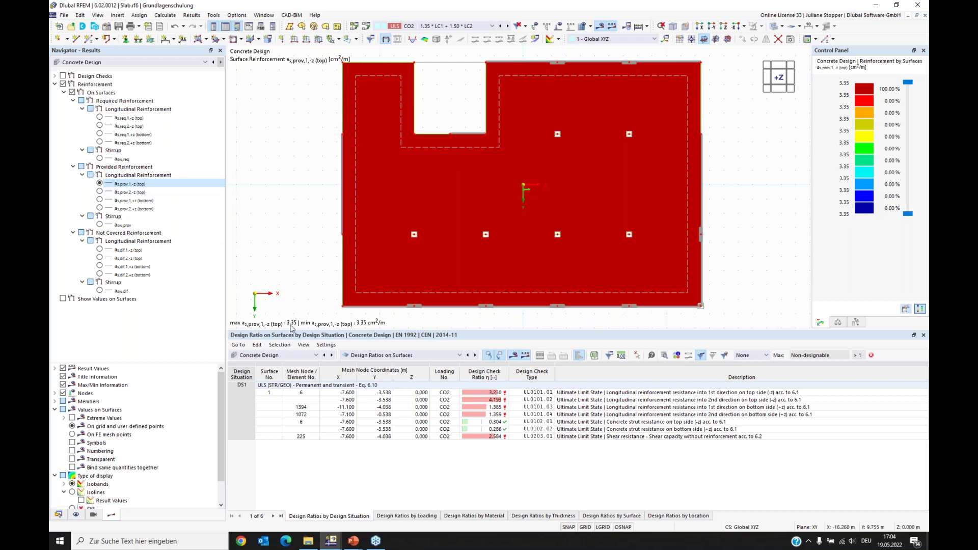
click(100, 209)
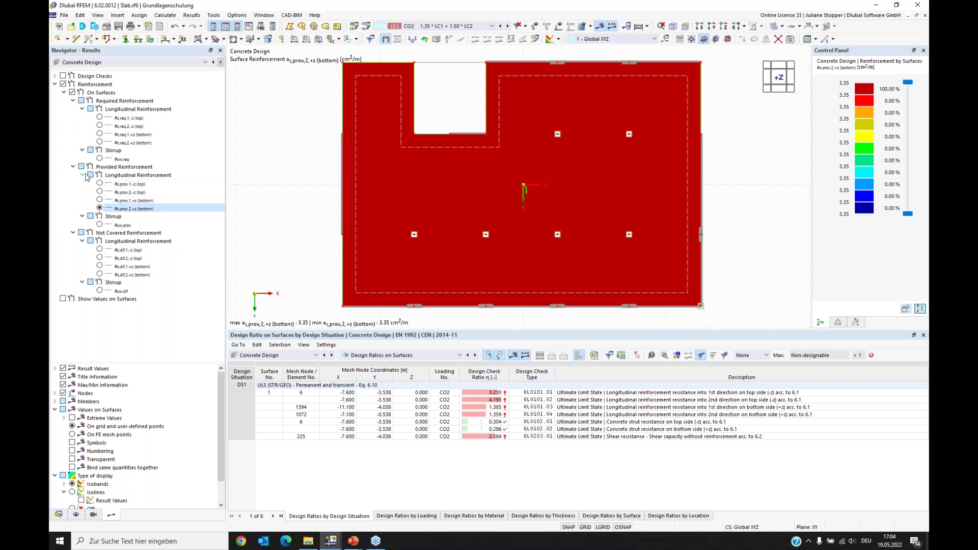
click(73, 166)
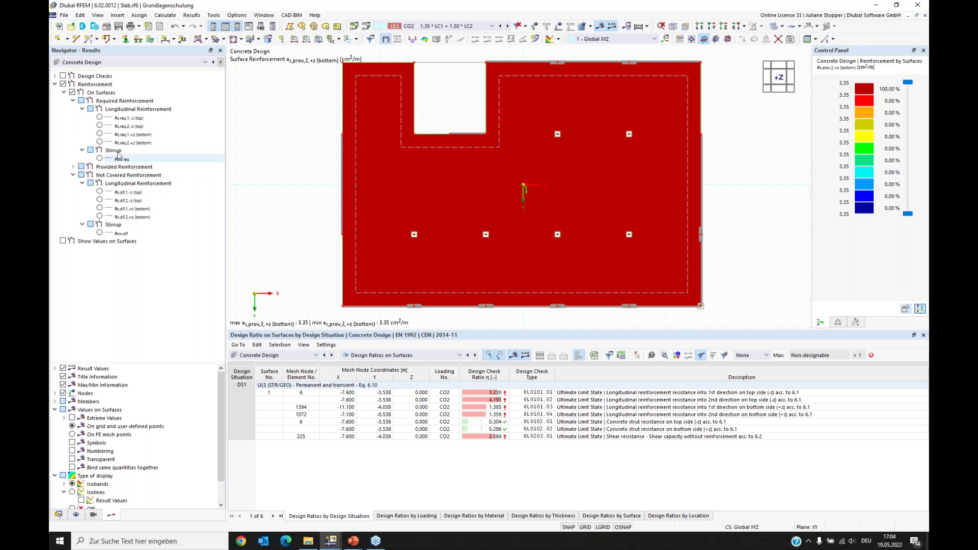
Examine the not covered longitudinal reinforcement in both directions on the slab's top and for direction 2 on its bottom.
click(127, 192)
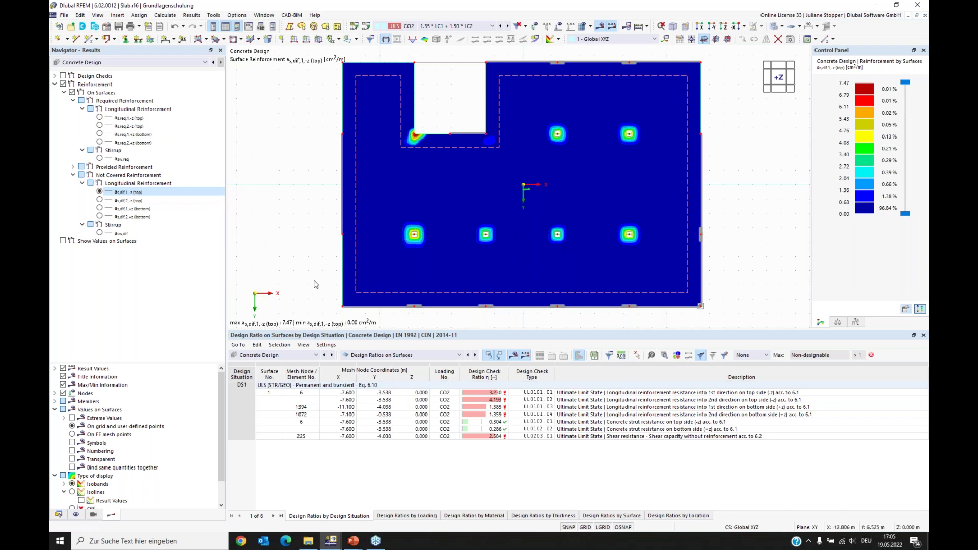
click(99, 200)
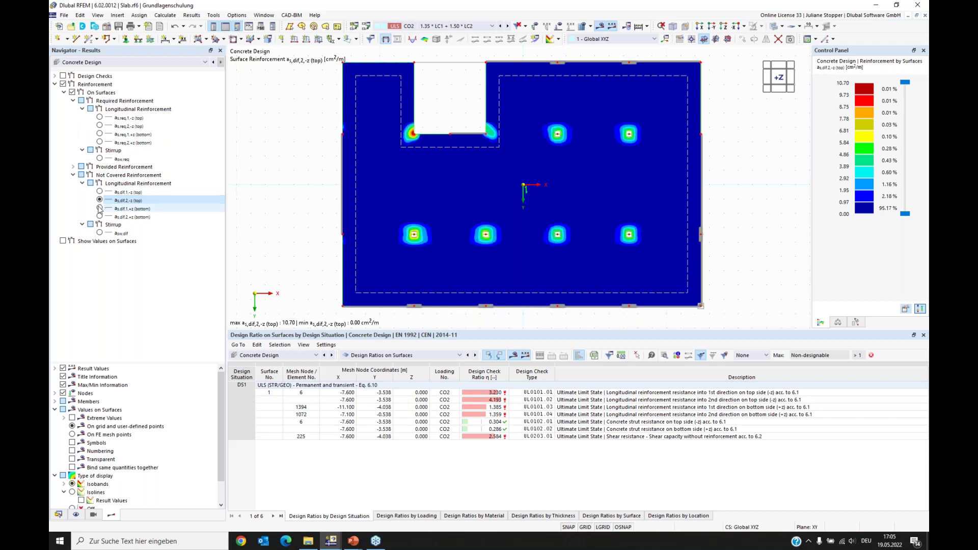
click(99, 209)
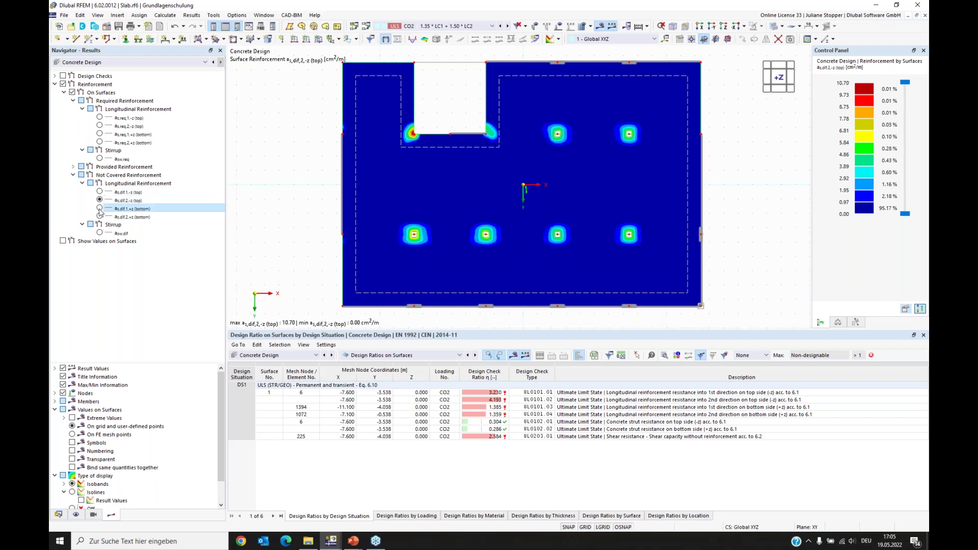
click(100, 218)
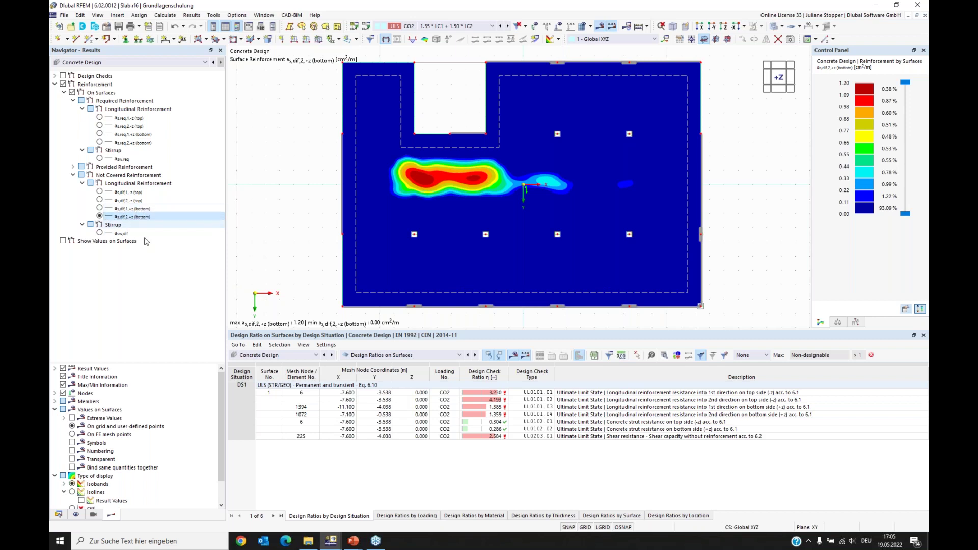
Set the slab's bottom surface reinforcement to 10 mm bars in the main and transverse directions, accepting deletion of the Concrete Design results.
click(59, 515)
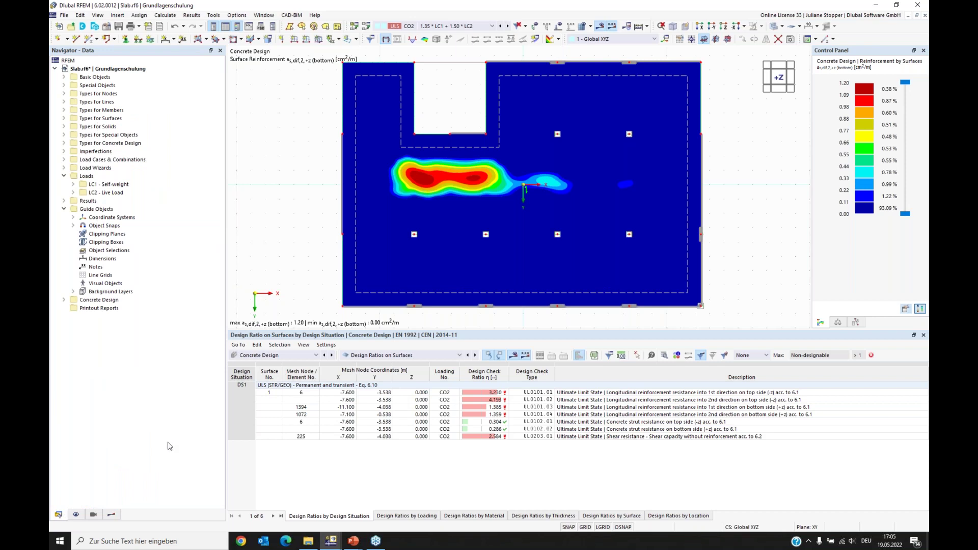
click(64, 209)
click(64, 176)
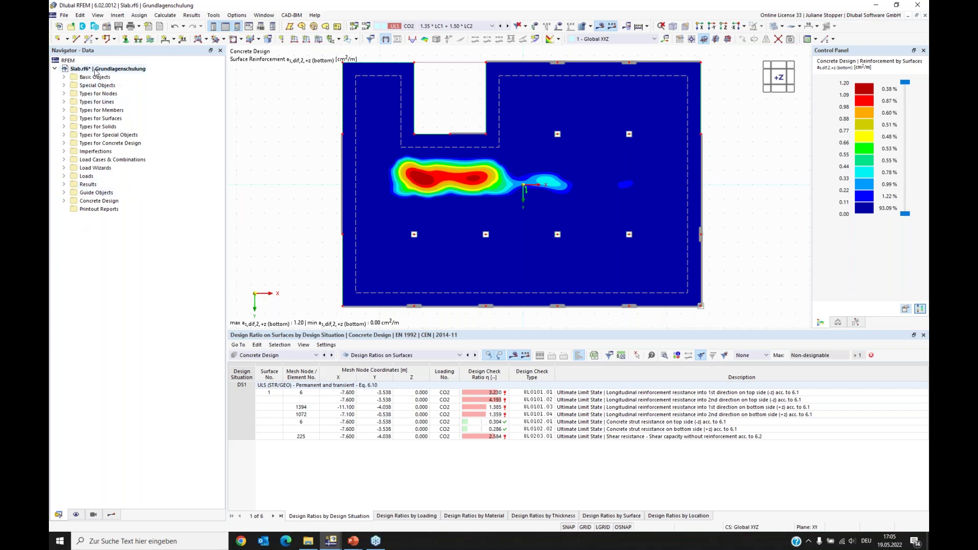
click(63, 135)
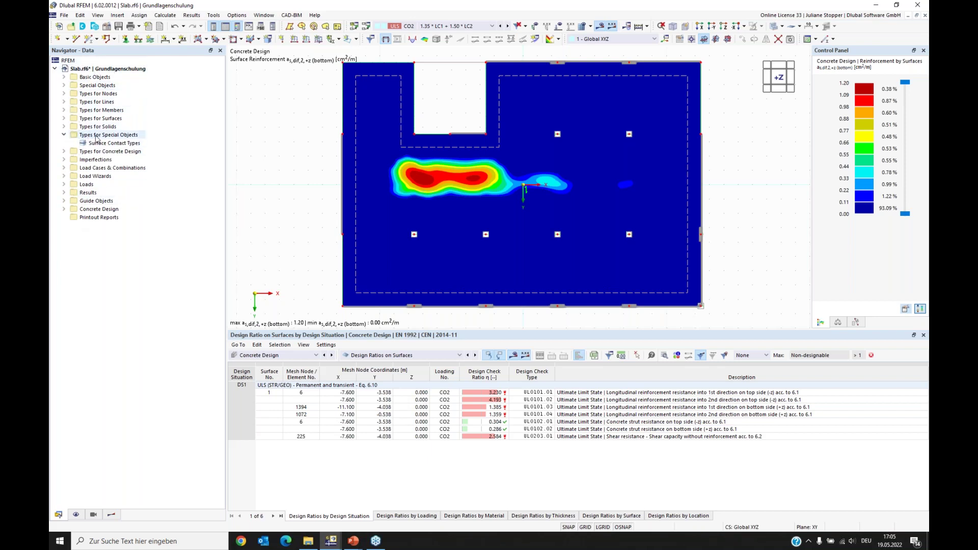
click(64, 135)
click(64, 144)
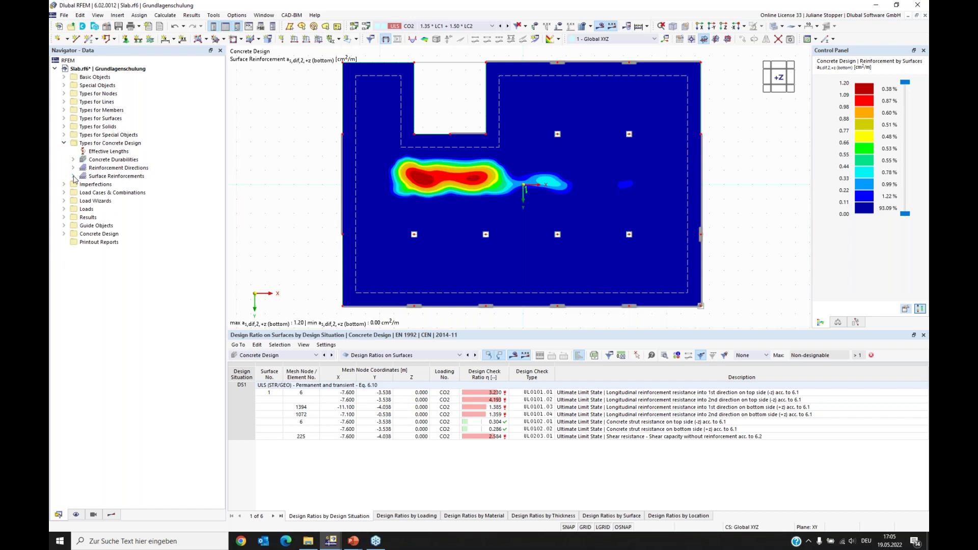
click(63, 234)
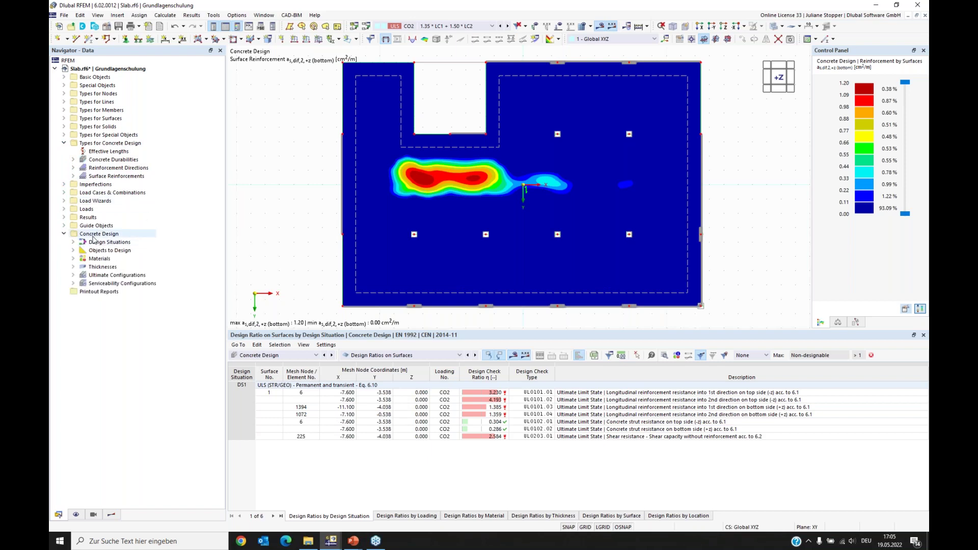
click(73, 176)
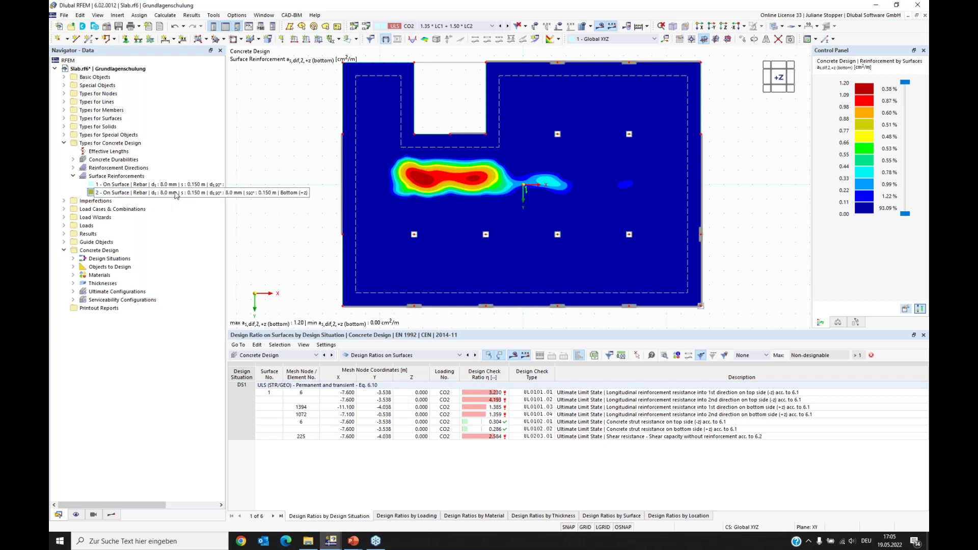
double_click(176, 193)
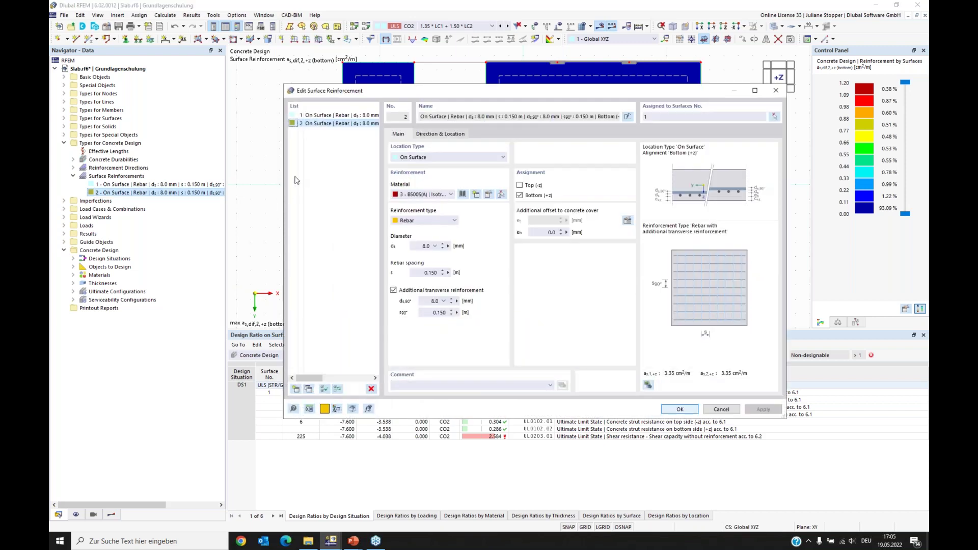
click(423, 247)
double_click(432, 302)
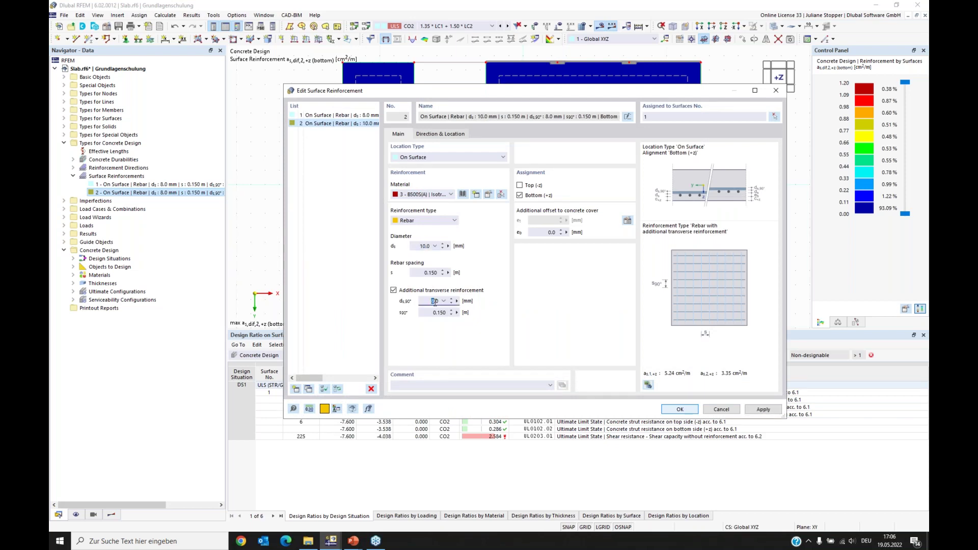
click(690, 410)
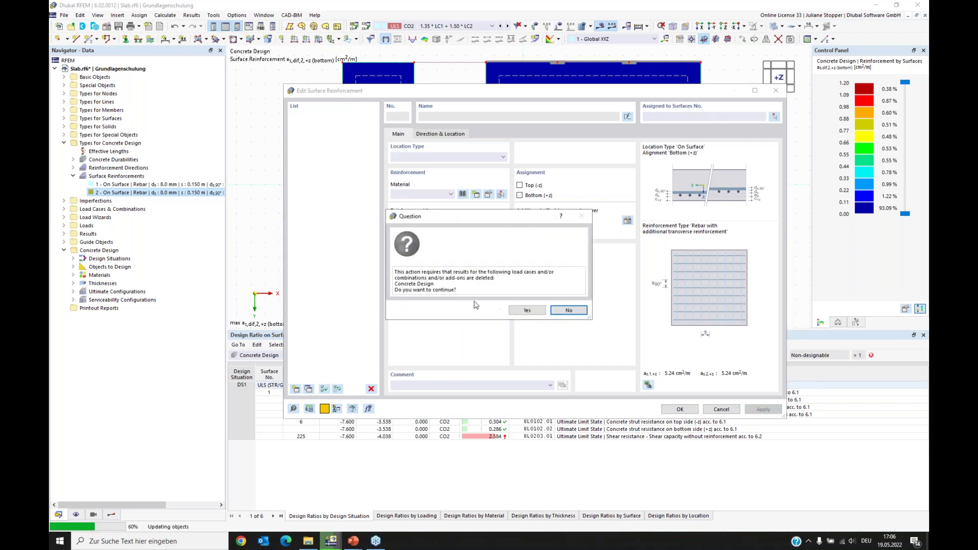
click(523, 312)
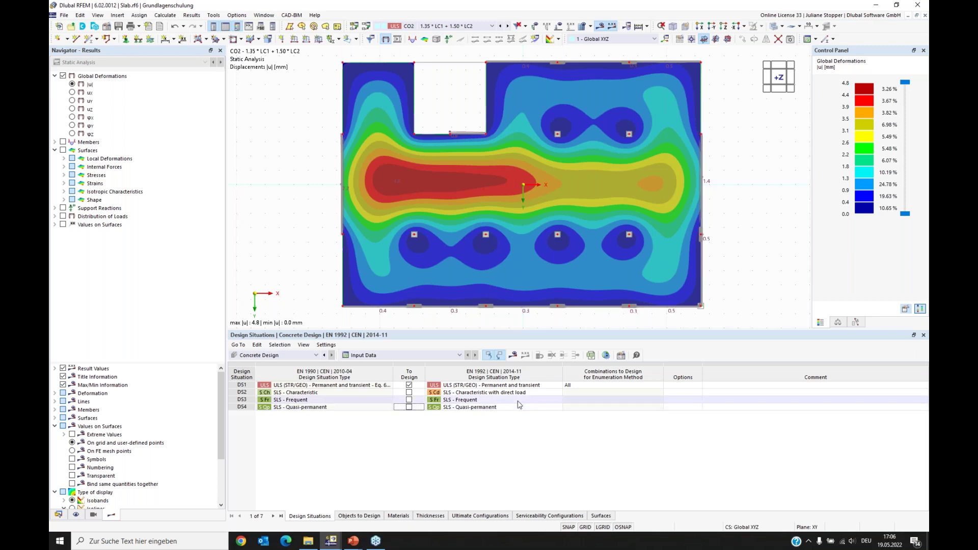
Recalculate the concrete design and review the slab's not covered longitudinal reinforcement in both directions, bottom and top.
click(514, 360)
click(524, 308)
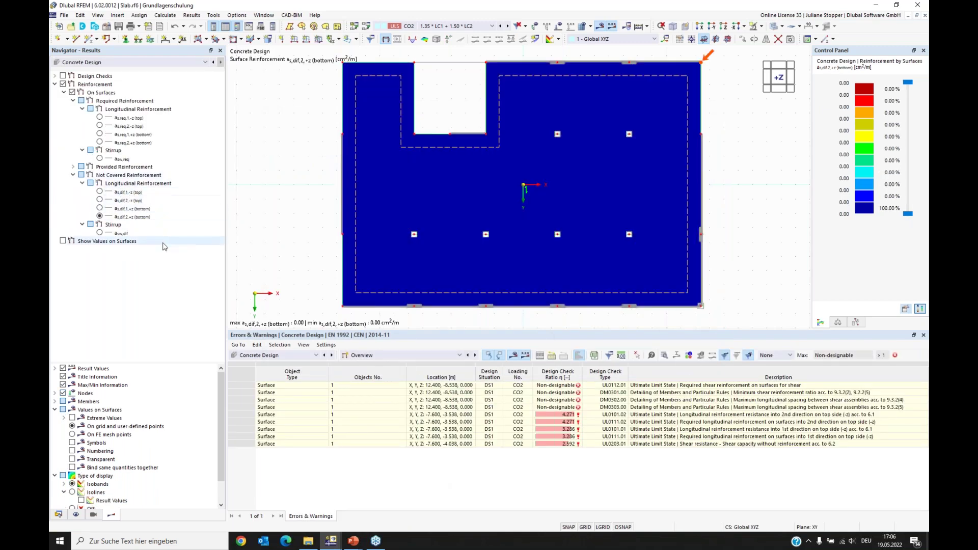
click(100, 216)
click(100, 208)
click(100, 216)
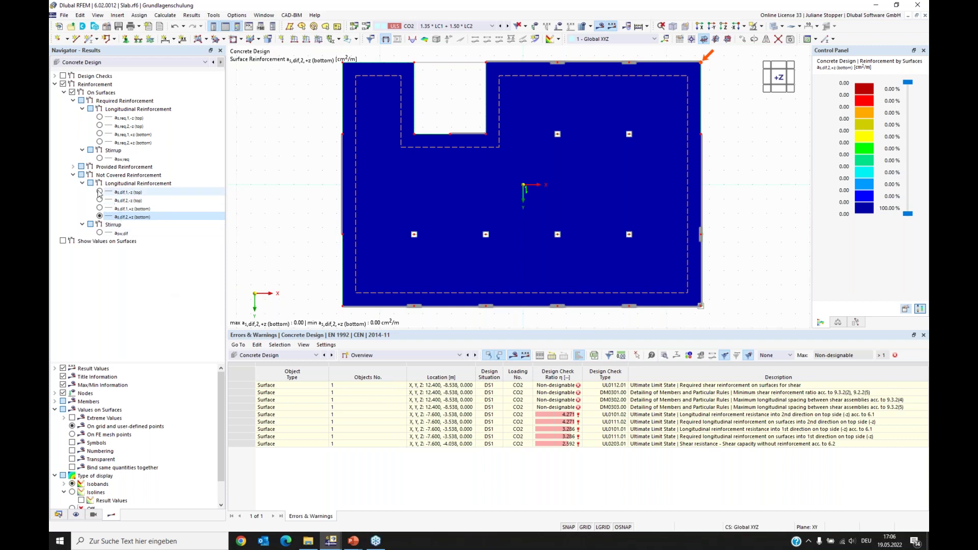
click(100, 192)
click(100, 201)
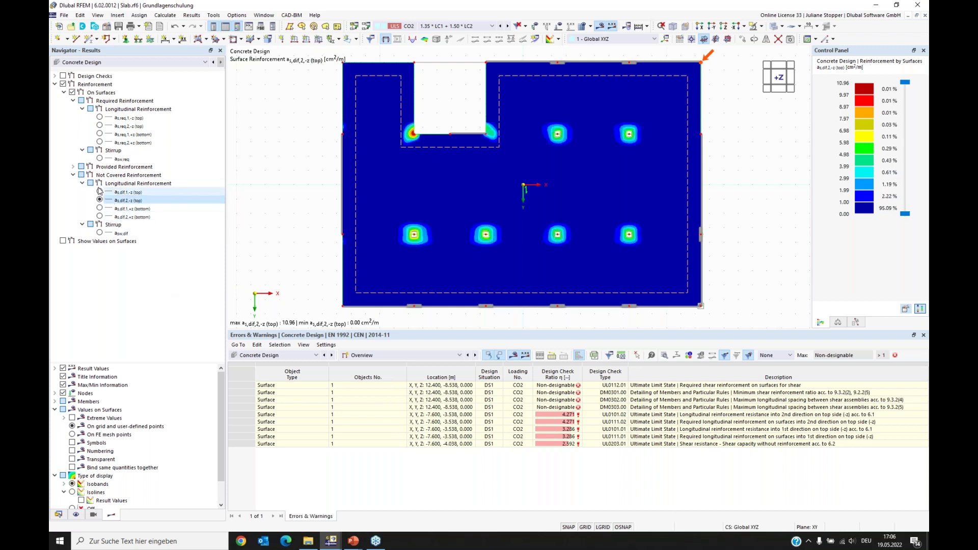
click(100, 191)
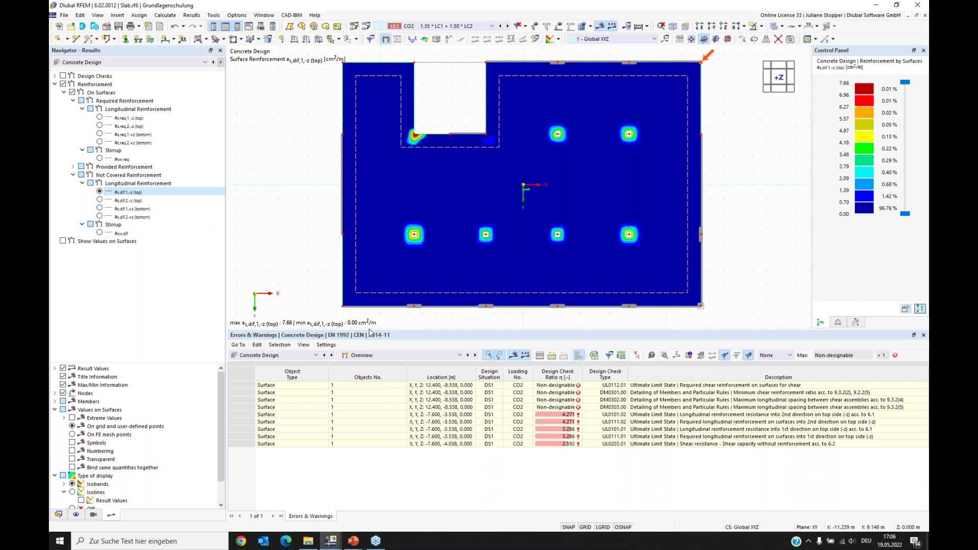
List the design ratios on surfaces and open the design check details for UL0101.01 at mesh node 6.
click(387, 355)
click(415, 391)
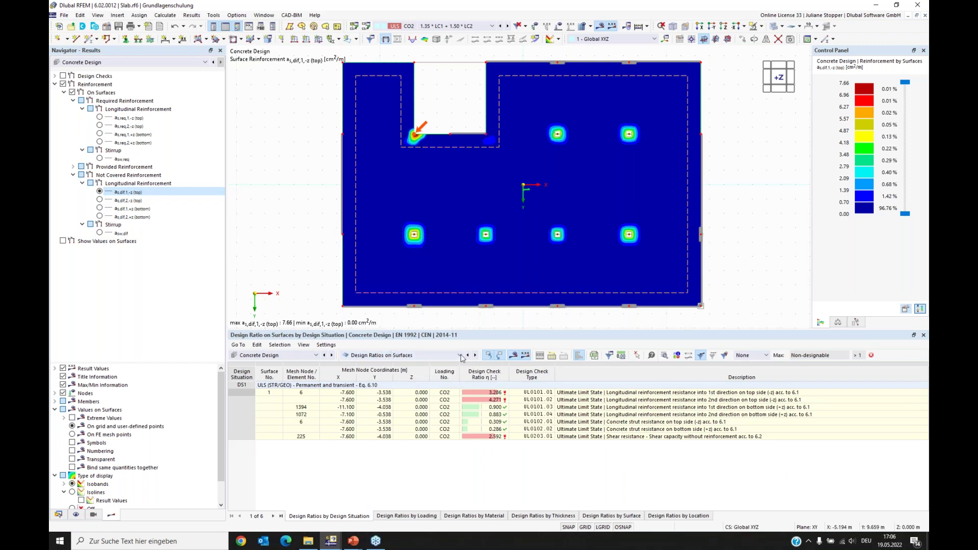
click(481, 393)
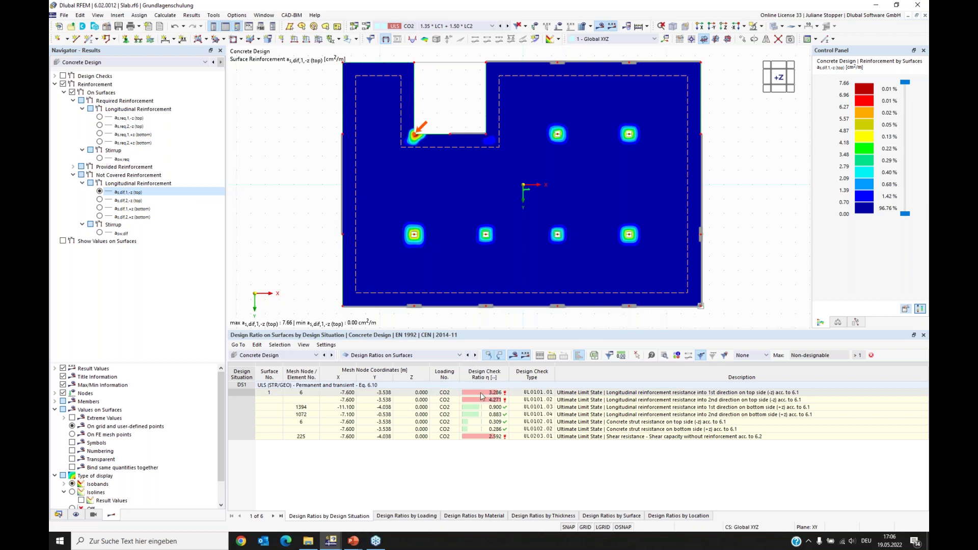
click(533, 393)
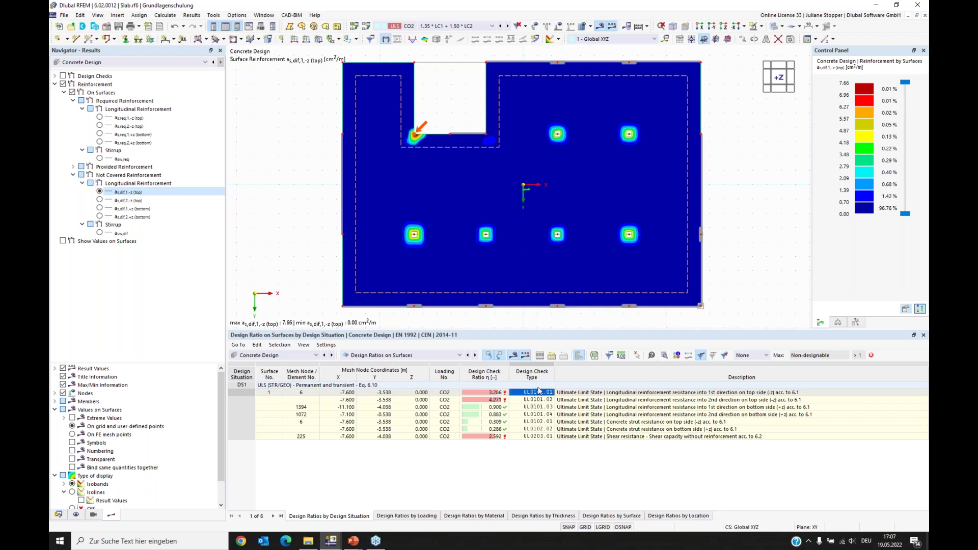
double_click(539, 392)
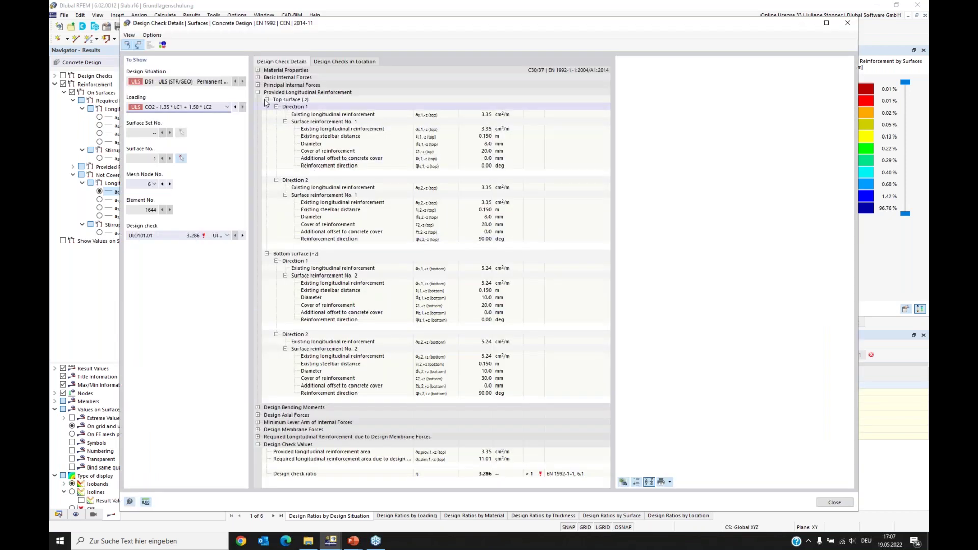
Examine the check's concrete material properties and the formula behind its design check ratio.
click(257, 92)
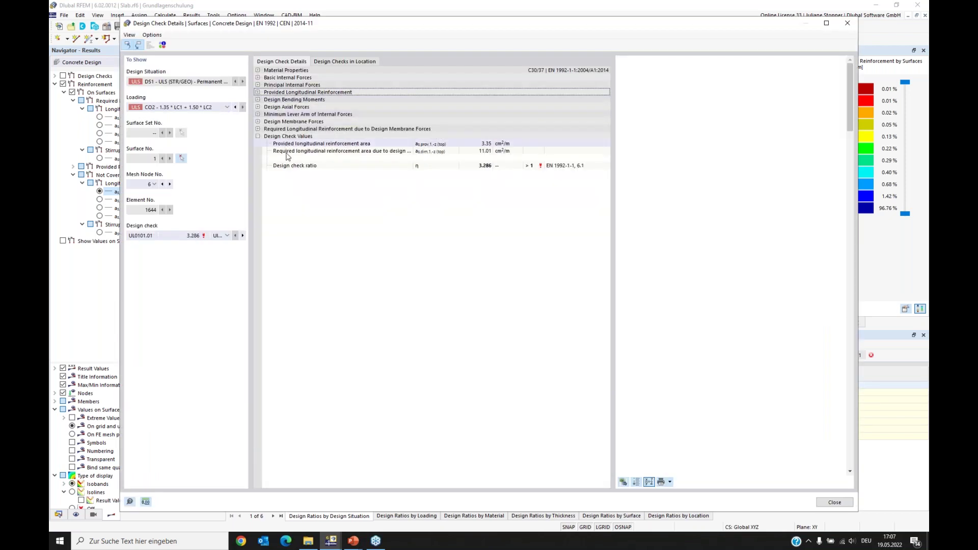
click(258, 70)
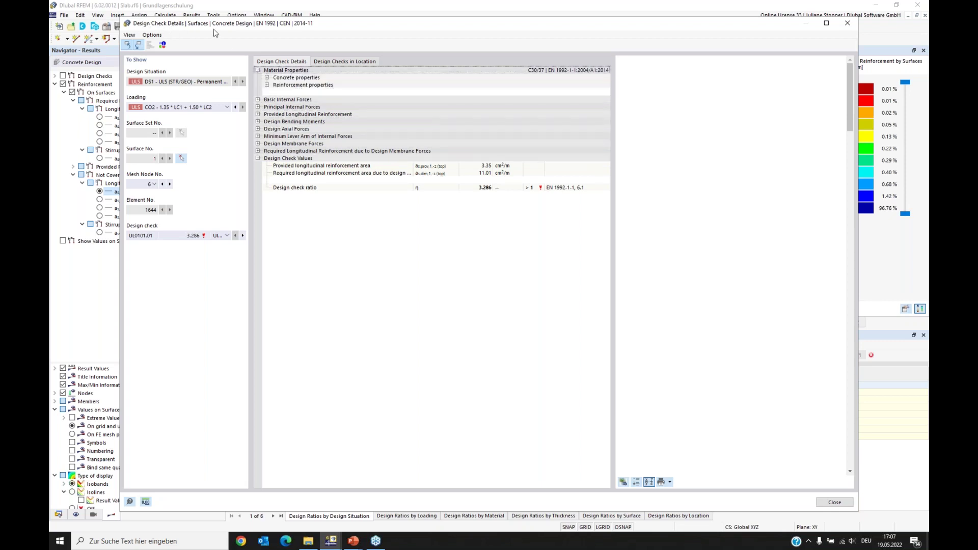
click(267, 77)
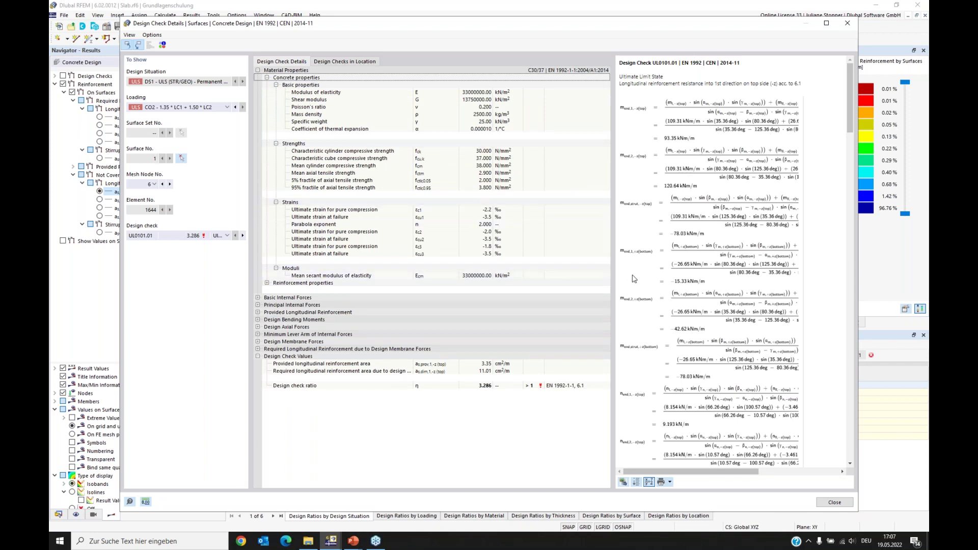
click(484, 386)
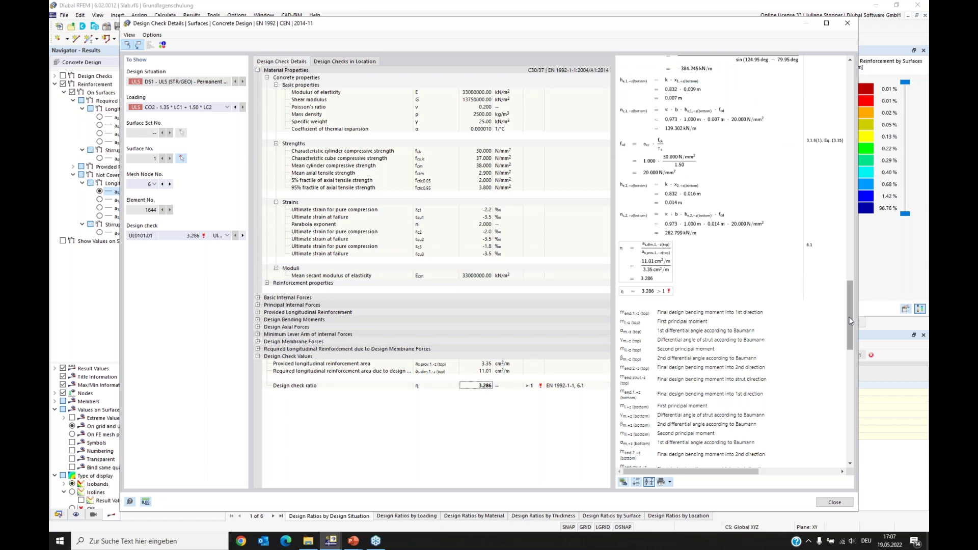
Examine the minimum lever arm values and their formulas in the design check details, including the lever arm ratio and stress reduction factor.
drag(848, 321, 848, 311)
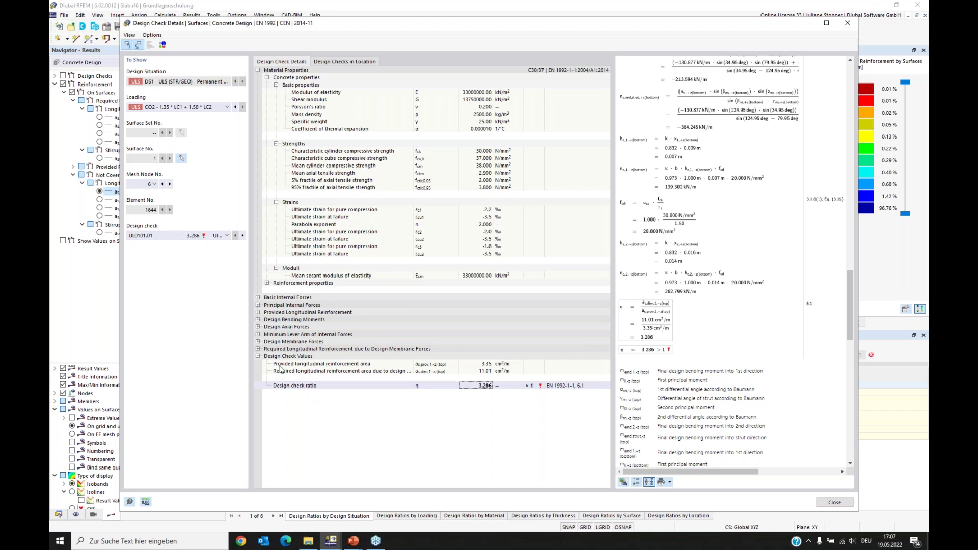
click(259, 336)
click(258, 336)
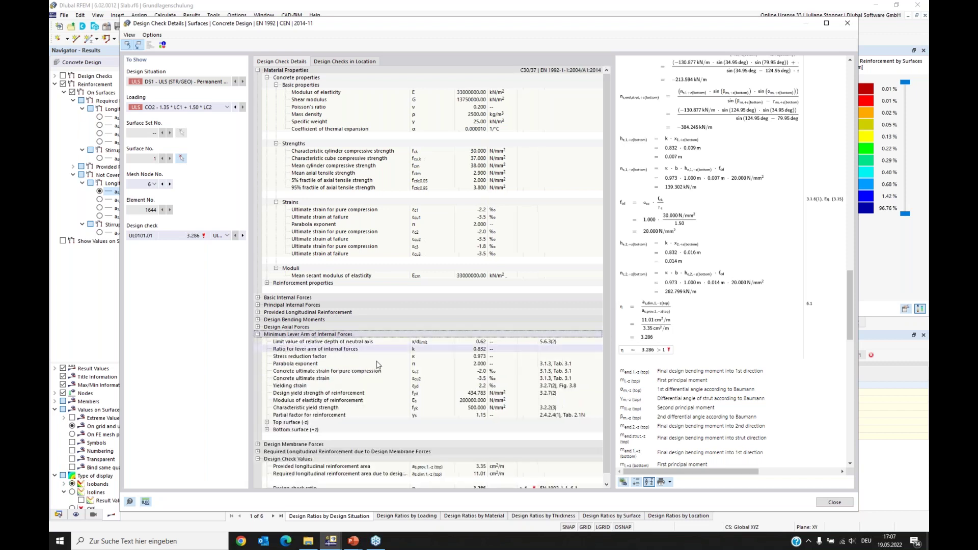
click(475, 350)
click(475, 356)
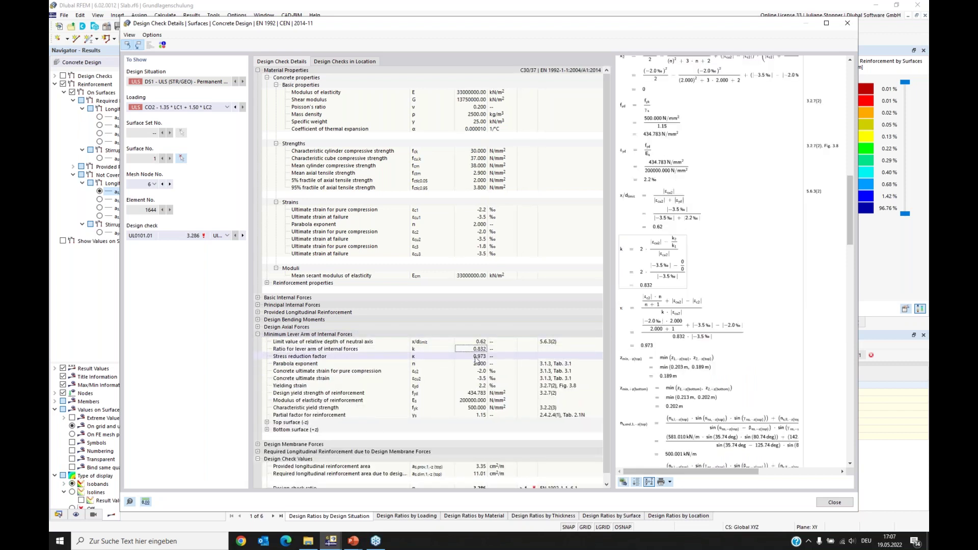
click(478, 364)
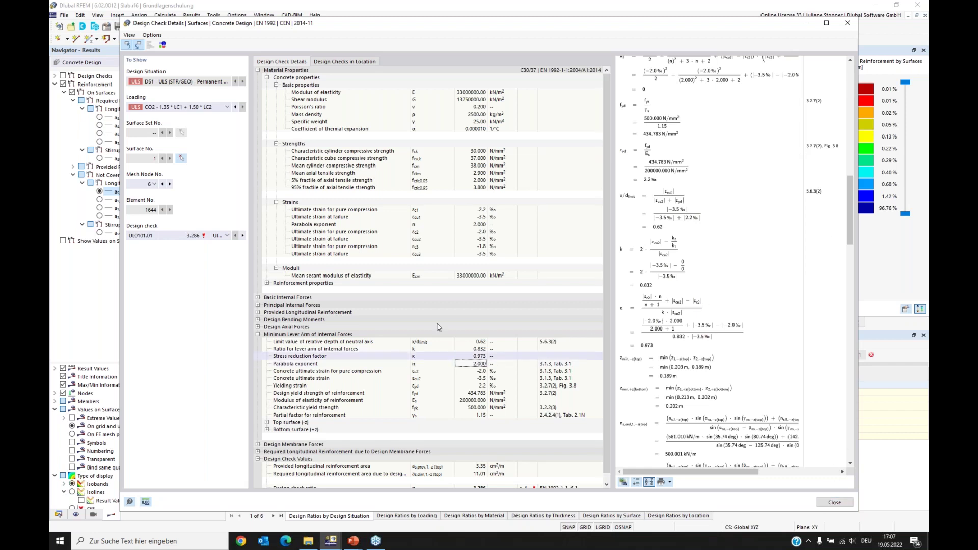
click(834, 503)
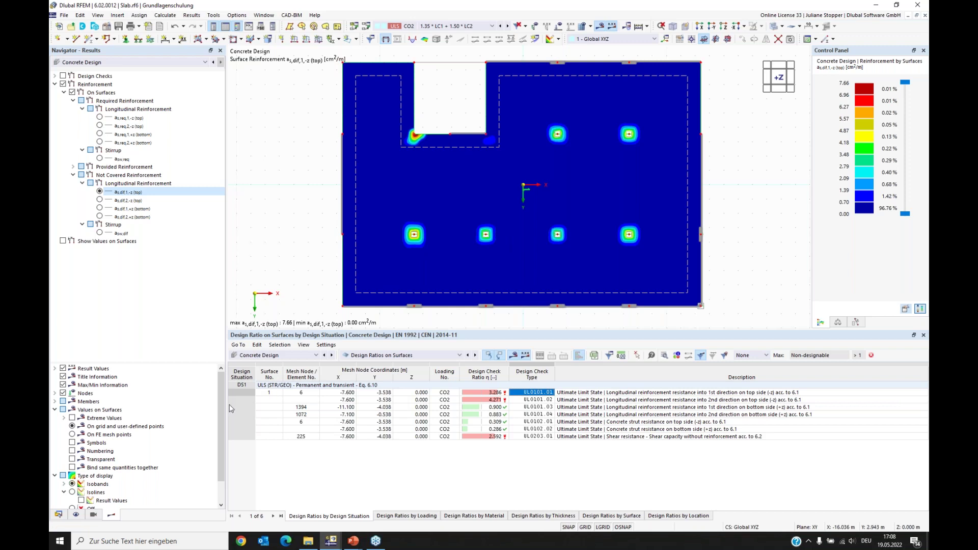
Create a new free rectangular surface reinforcement on the top side only, with additional transverse reinforcement.
click(59, 515)
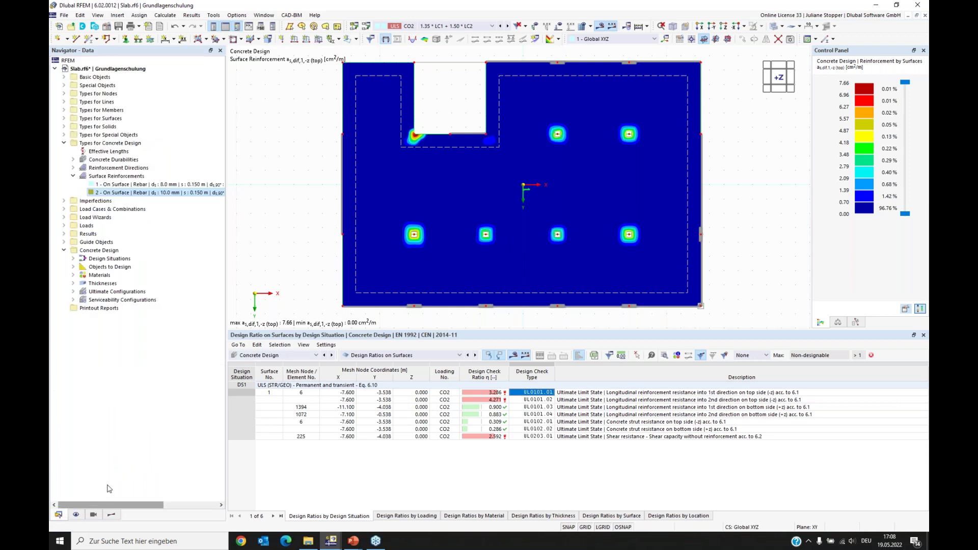
right_click(105, 178)
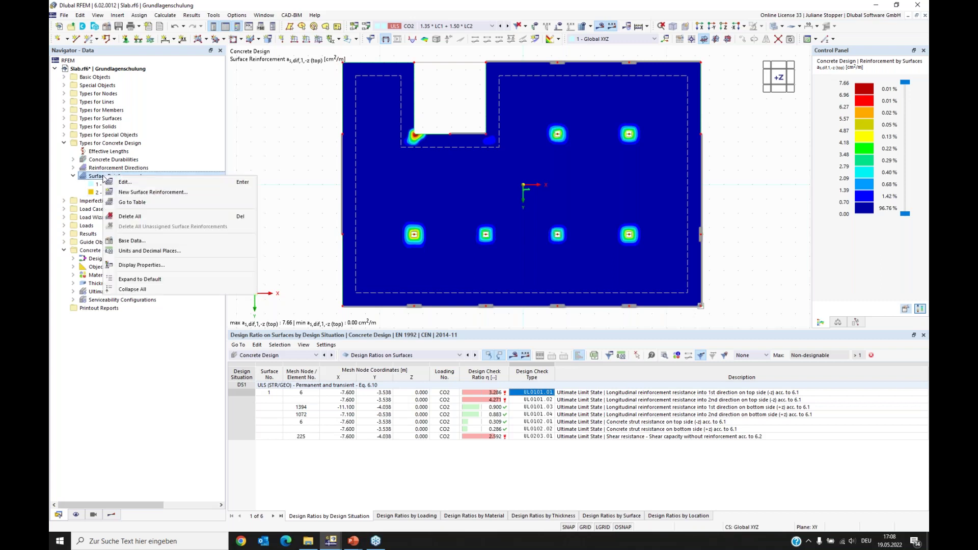
click(135, 193)
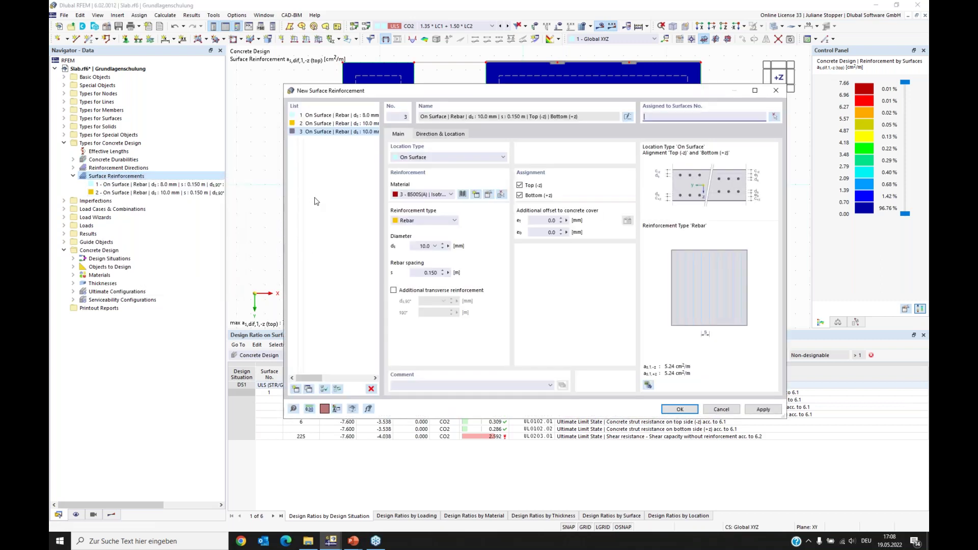
click(437, 158)
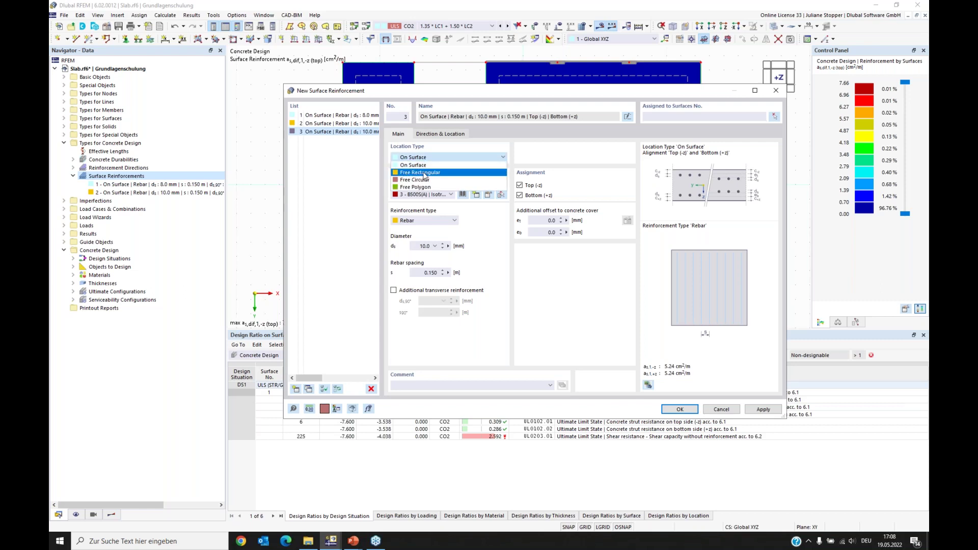
click(427, 173)
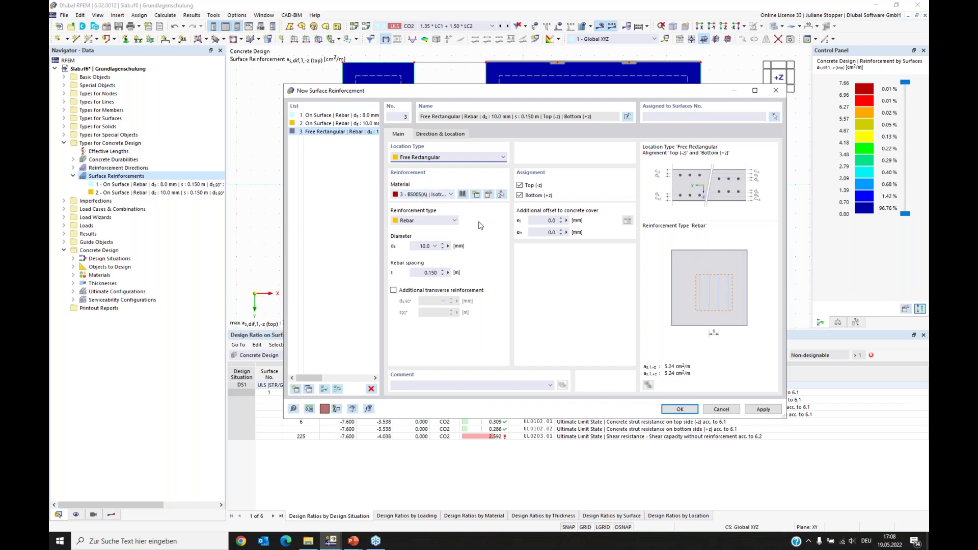
click(520, 195)
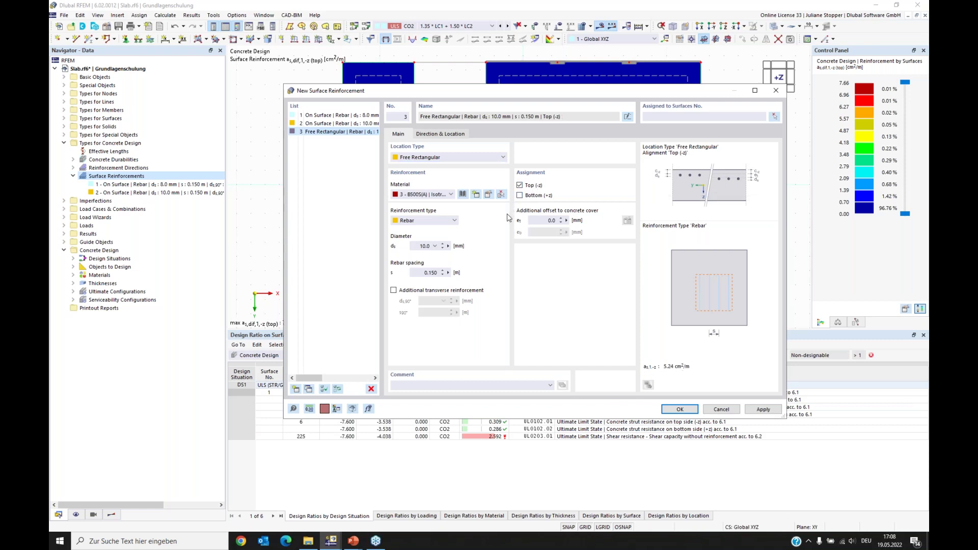
click(393, 290)
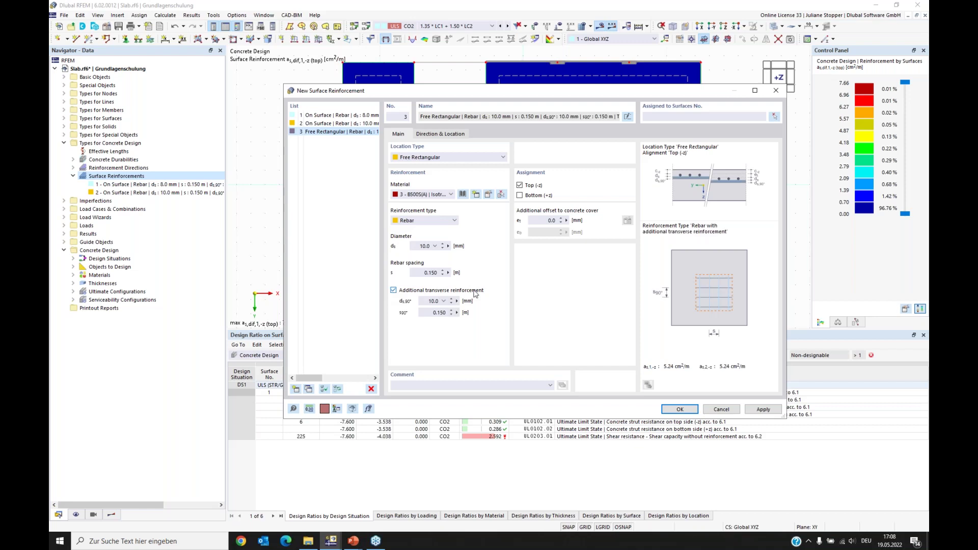
Set the new reinforcement to 16 mm bars at 0.100 m spacing in both the main and transverse directions.
click(424, 246)
click(432, 301)
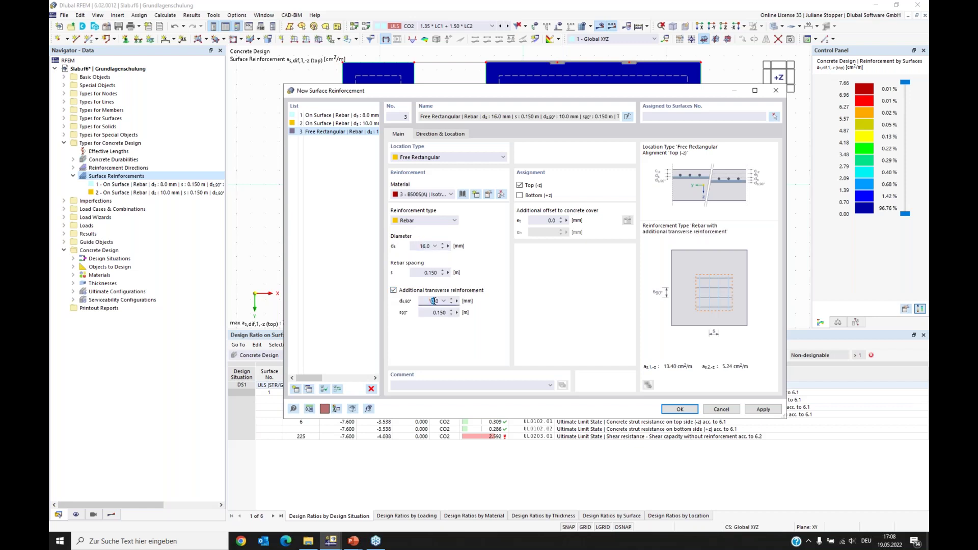
click(433, 273)
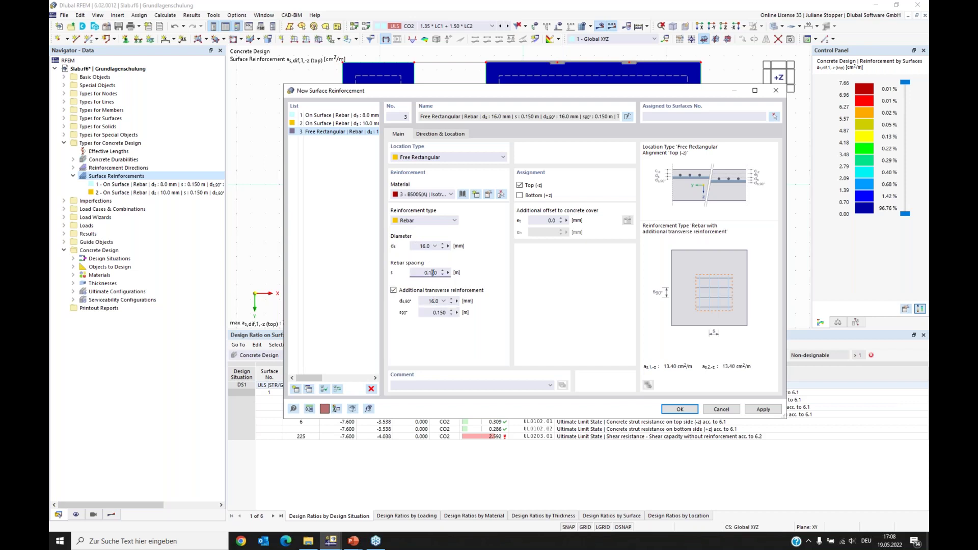
click(440, 312)
text(0)
Define the reinforcement rectangle by its center and sides, centered on column node 18 at X -7.600, Y 3.462 m.
click(441, 135)
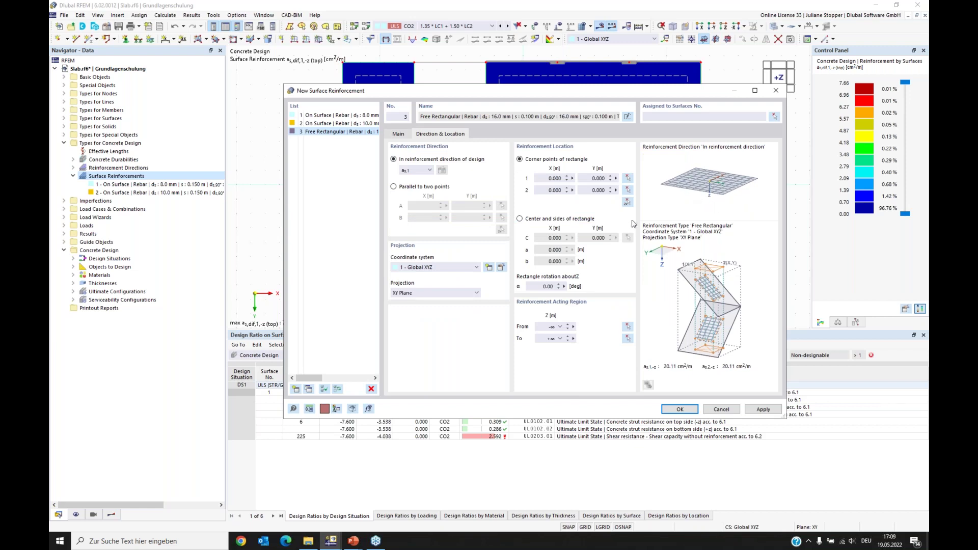
click(431, 171)
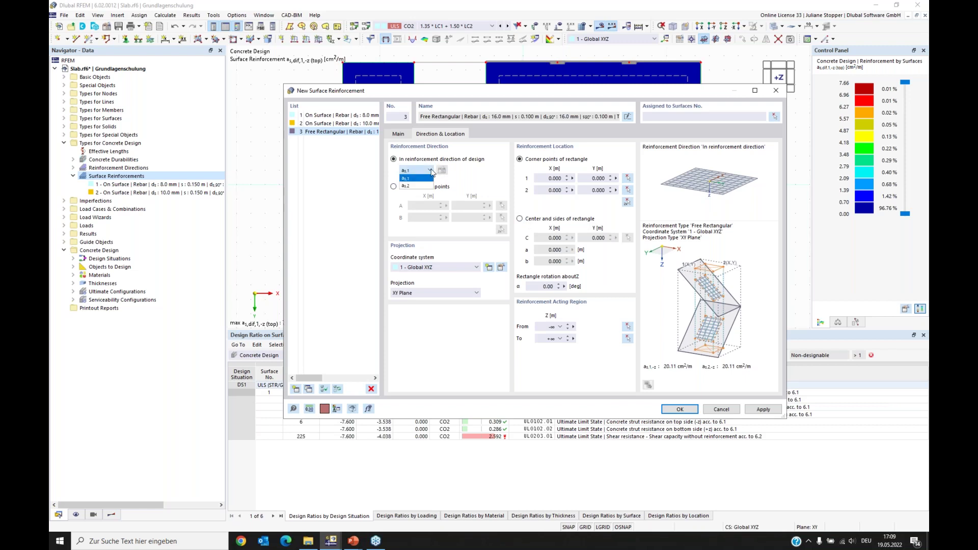
click(436, 168)
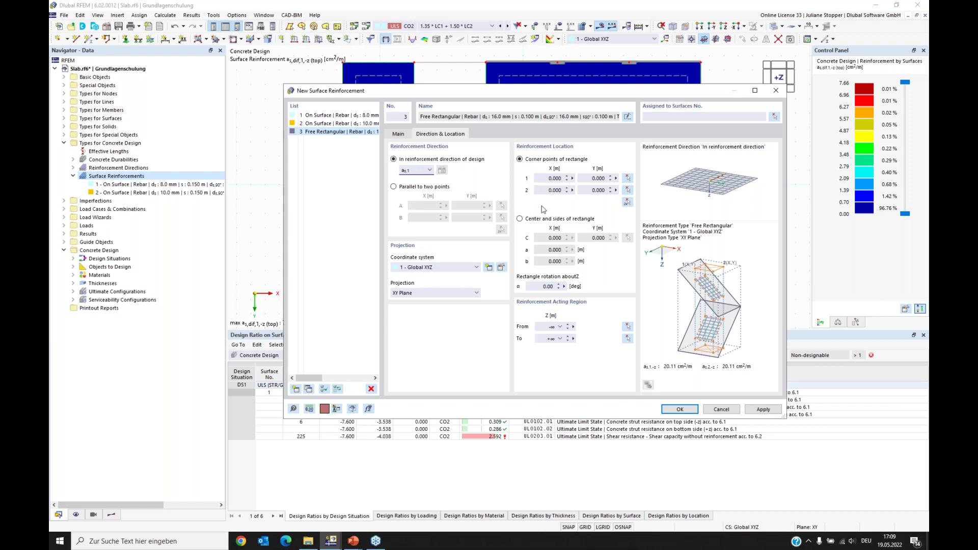
click(519, 219)
click(627, 237)
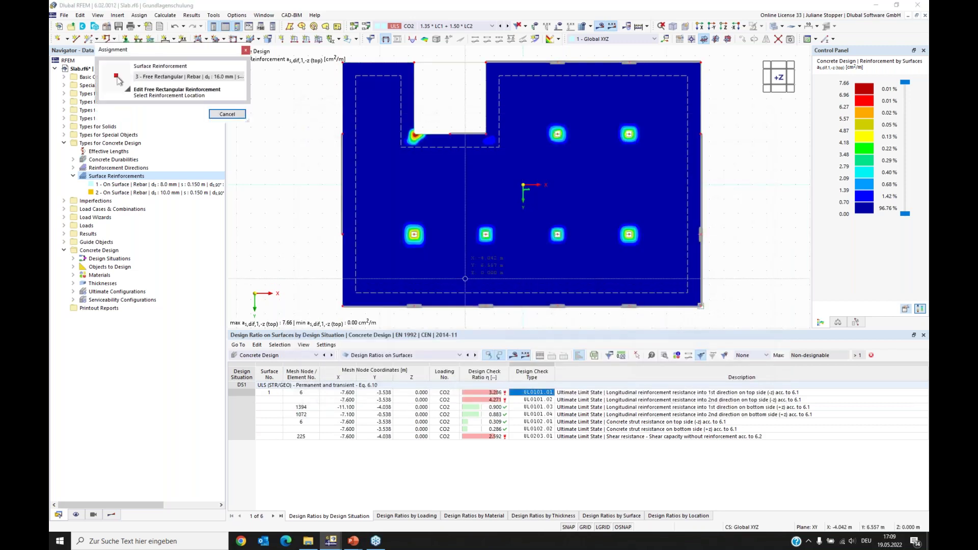
scroll(414, 234, up, 3)
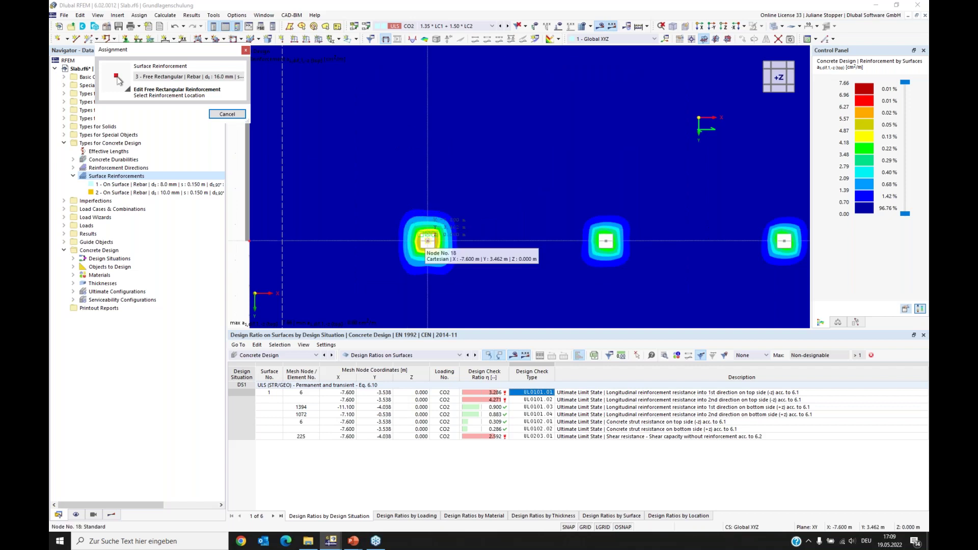
click(428, 242)
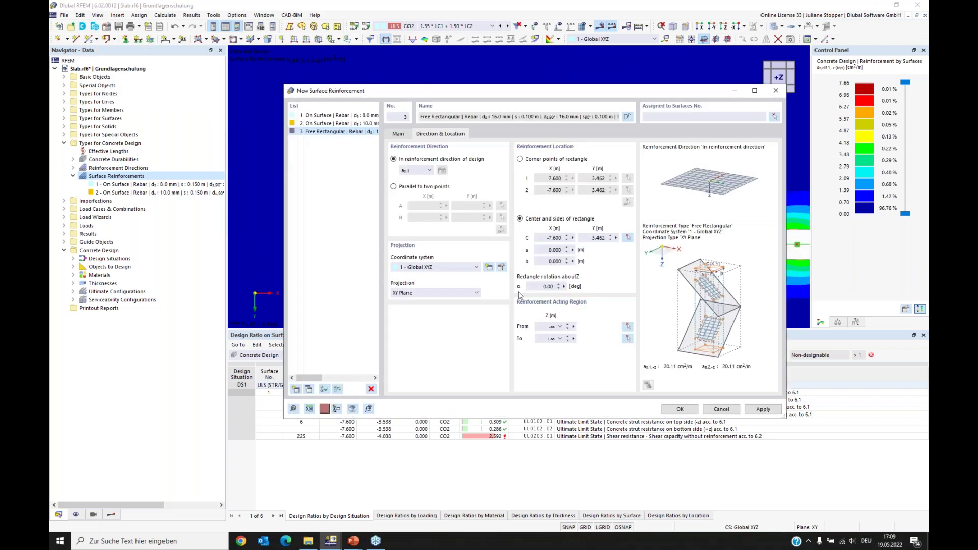
Give the rectangle sides a = 3 m and b = 4 m, assign the reinforcement to surface 1, and create it.
click(542, 250)
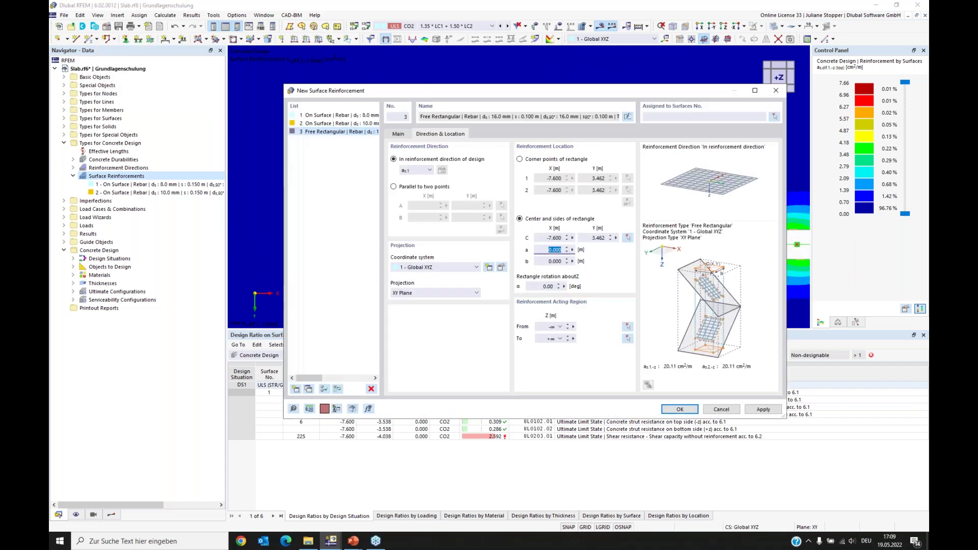
text(3)
click(545, 262)
text(4)
click(546, 287)
click(681, 116)
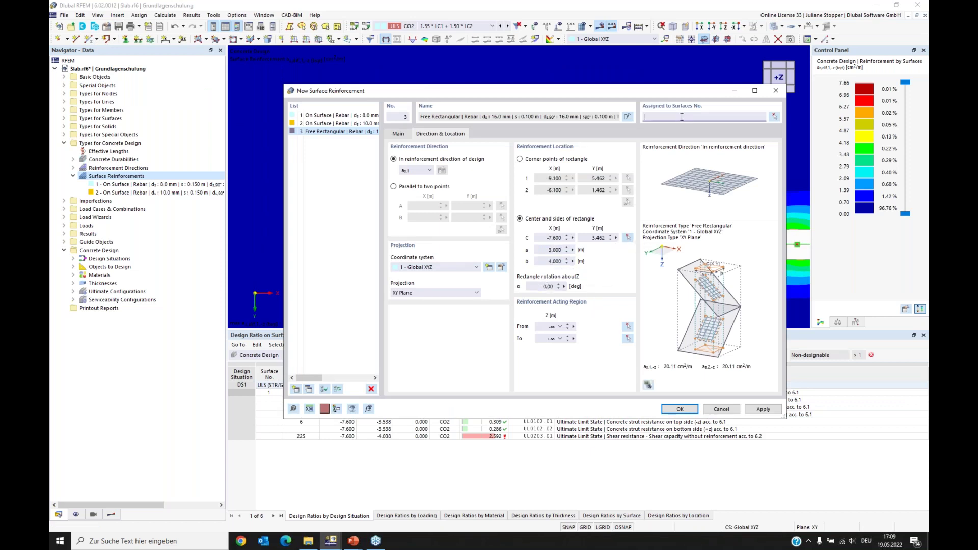
text(1)
click(681, 409)
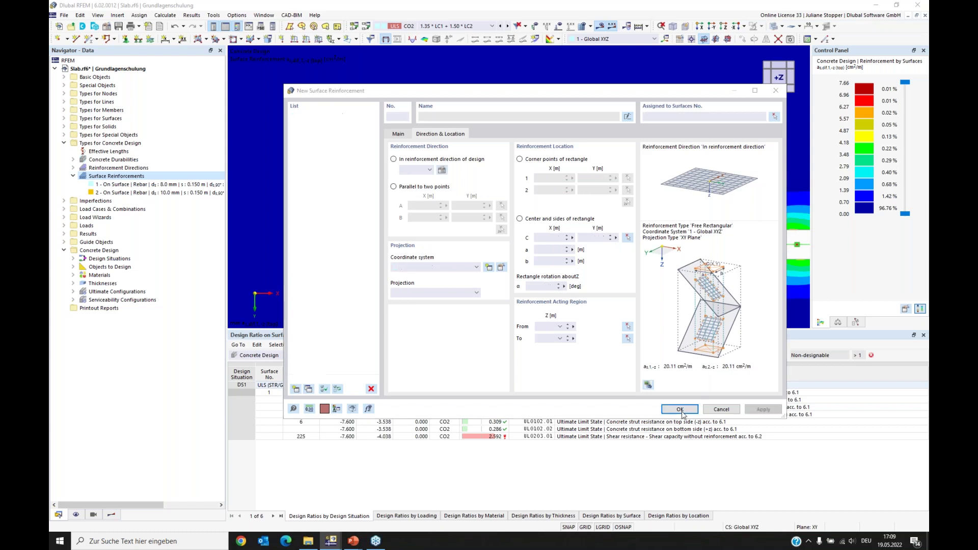
click(528, 311)
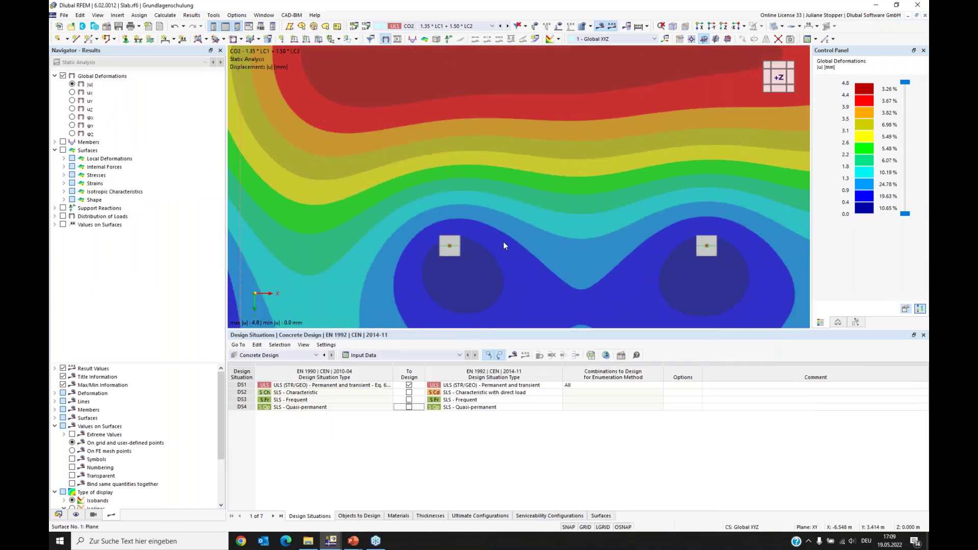
Hide the calculation results and display the types for concrete design, with the on-surface reinforcement hidden.
scroll(502, 246, down, 3)
click(600, 26)
click(774, 27)
scroll(627, 212, down, 2)
middle_drag(627, 212, 509, 245)
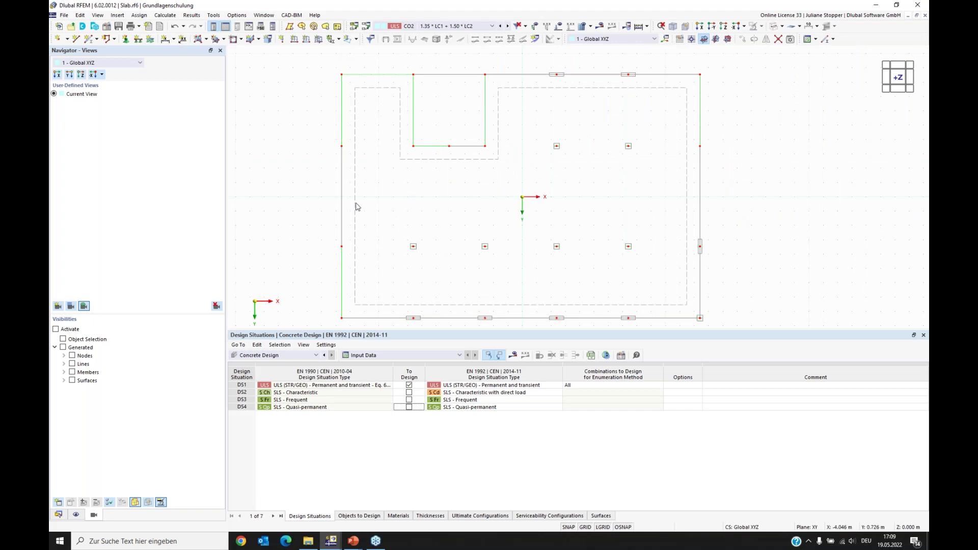
click(76, 514)
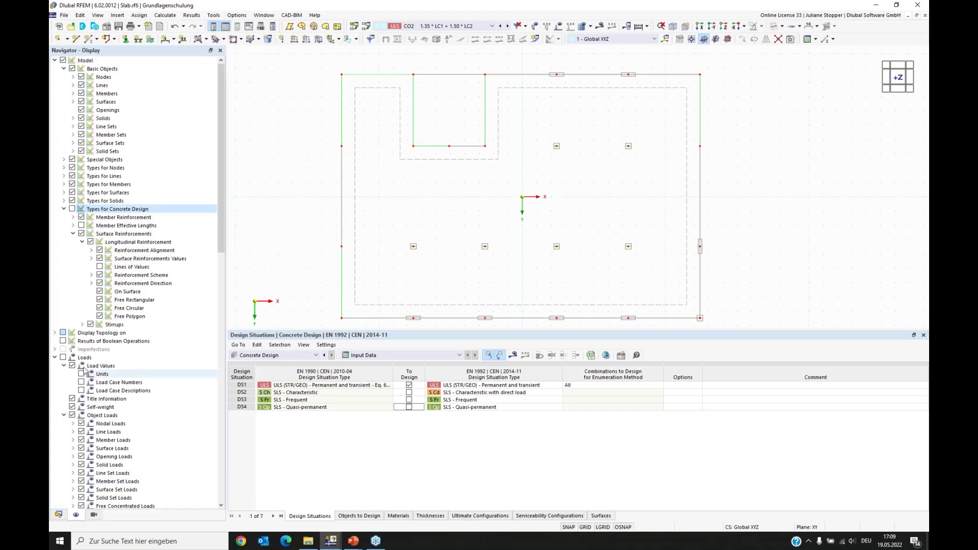
click(72, 209)
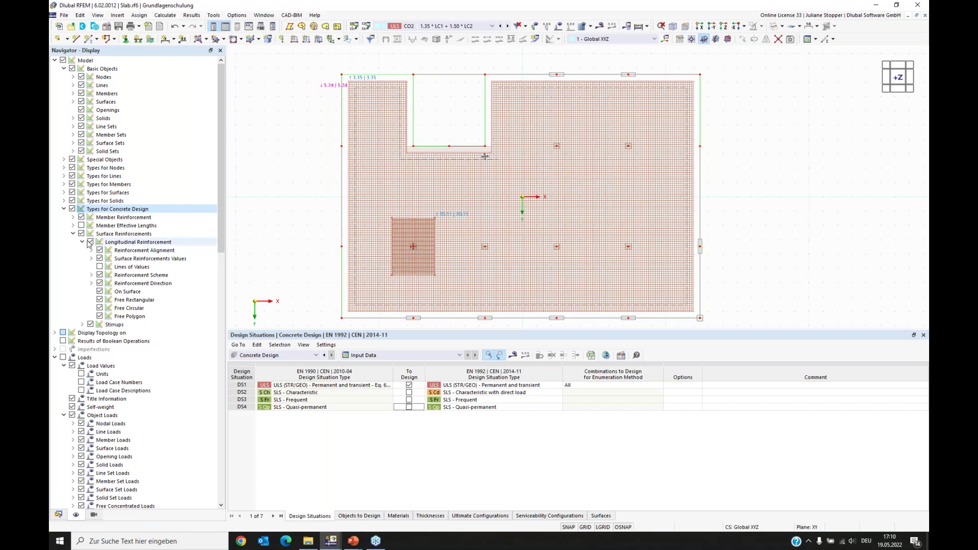
click(100, 267)
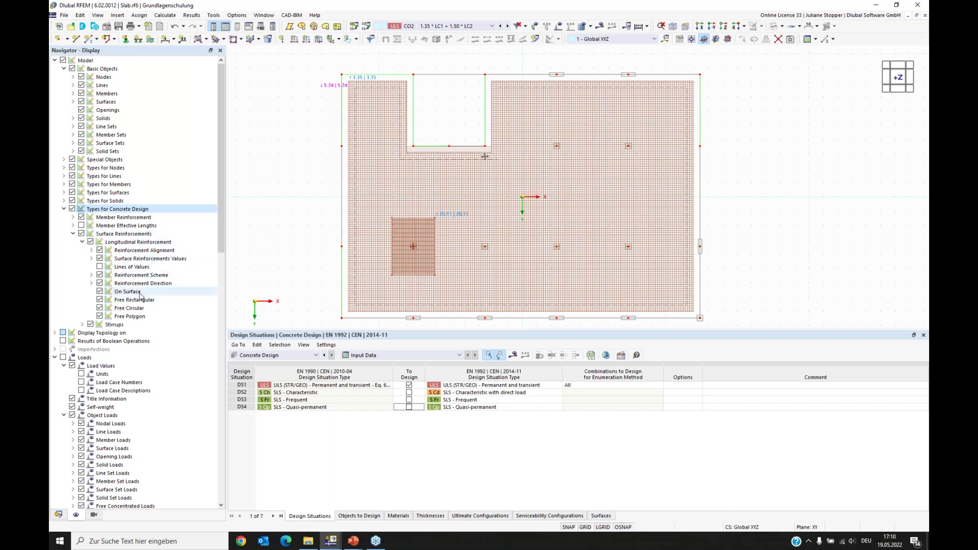
click(99, 292)
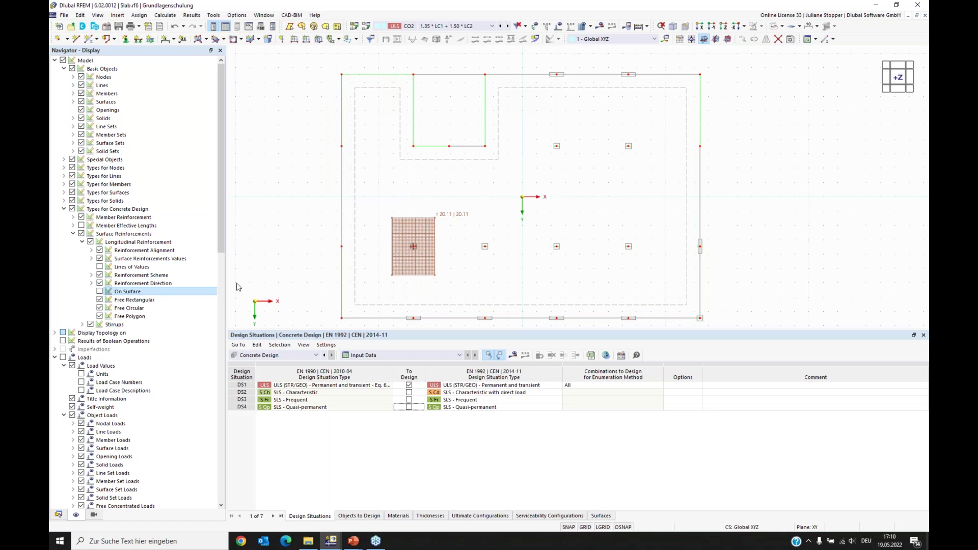
Change the free rectangular reinforcement's sides to a = 4 m and b = 3 m.
double_click(406, 270)
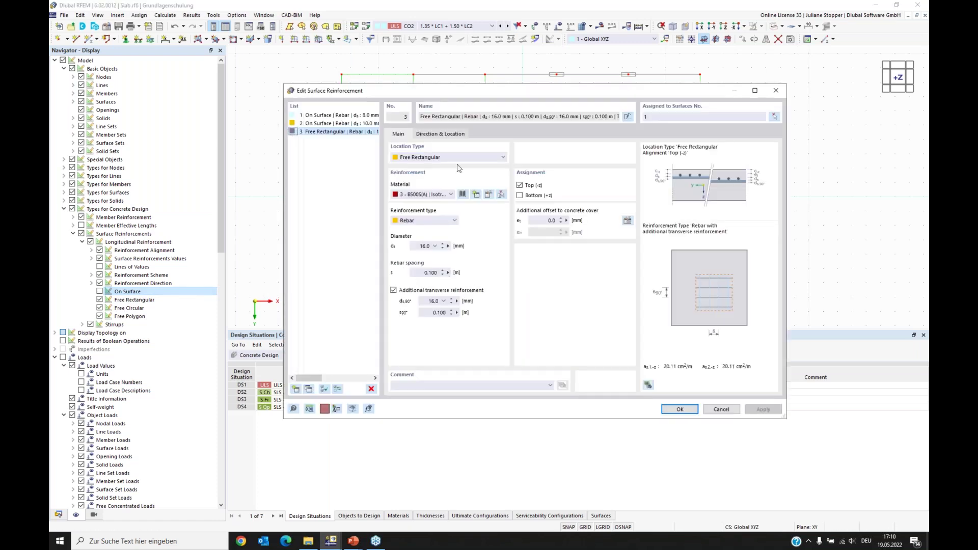
click(442, 134)
double_click(541, 249)
text(4)
key(Tab)
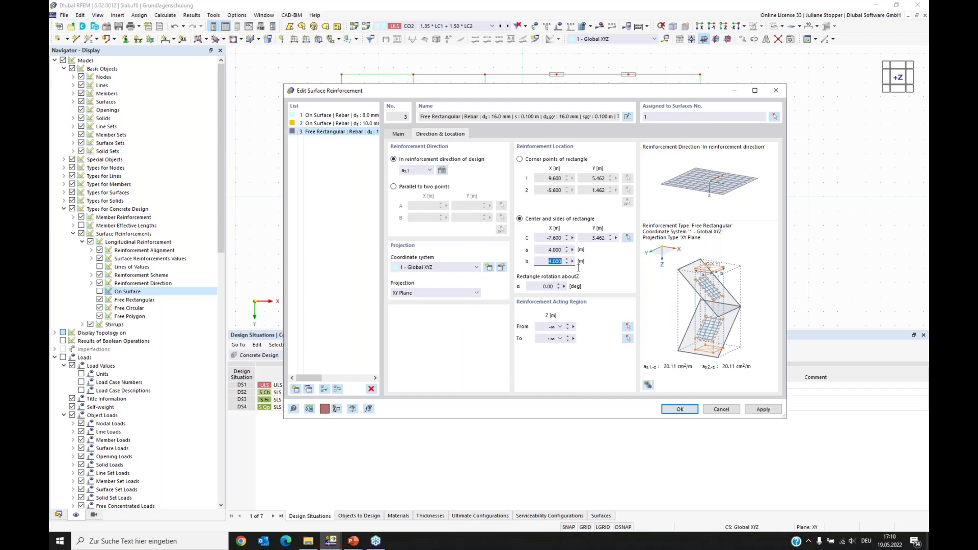
click(680, 408)
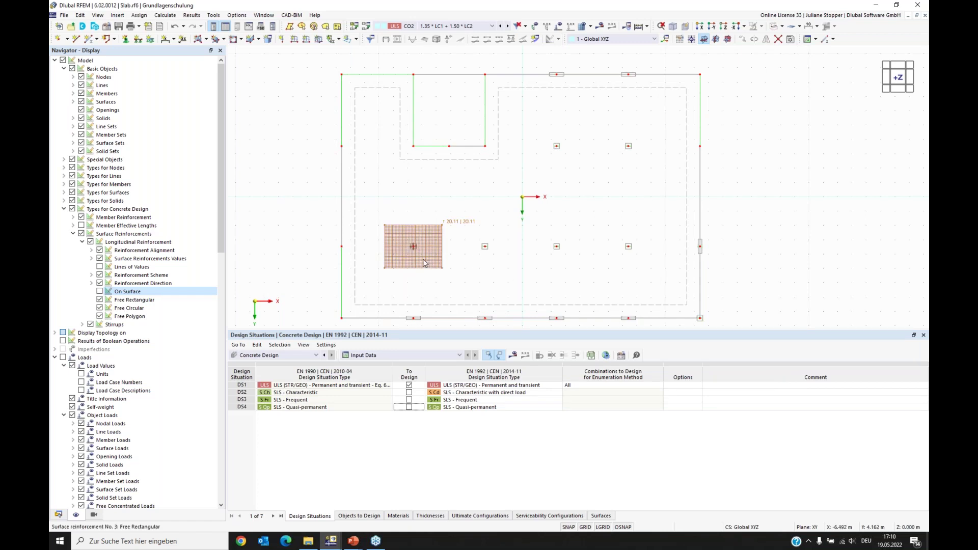
Copy the free rectangular reinforcement in three steps with a displacement of X 5 m, covering the remaining columns in its row.
click(419, 262)
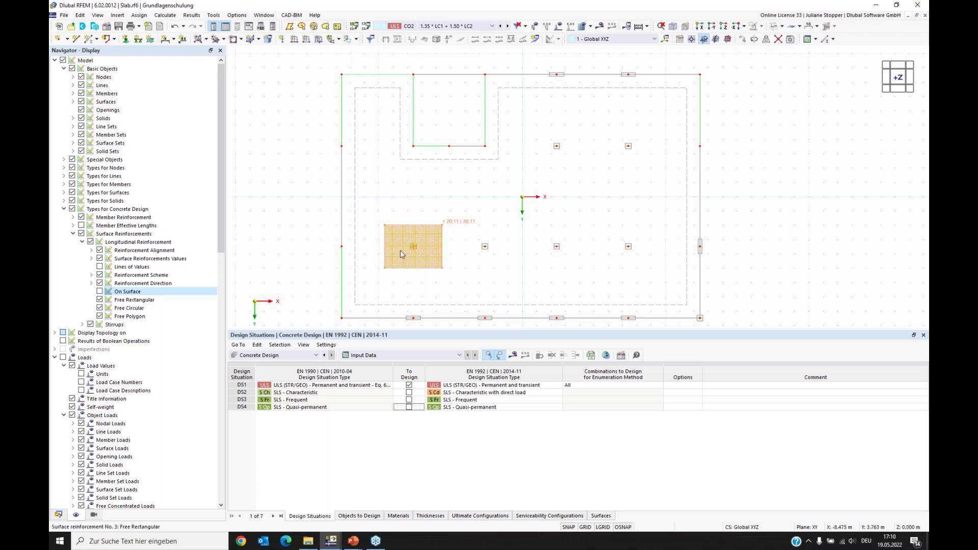
right_click(430, 252)
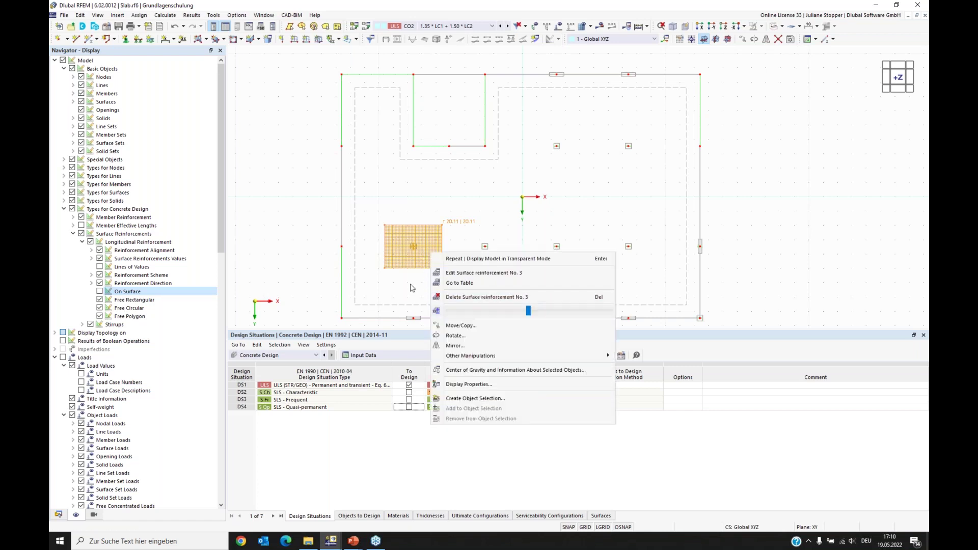
click(460, 326)
drag(460, 151, 274, 106)
drag(348, 112, 290, 108)
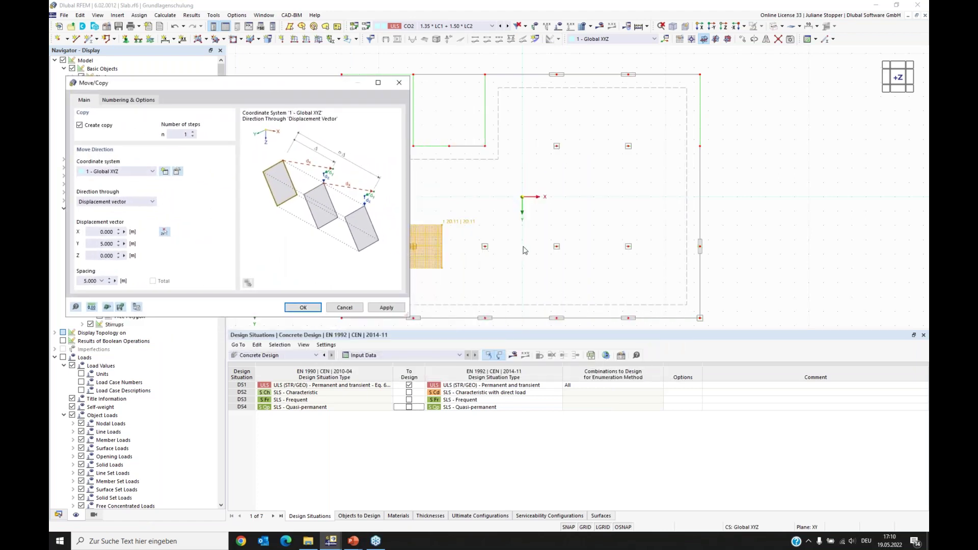
click(193, 132)
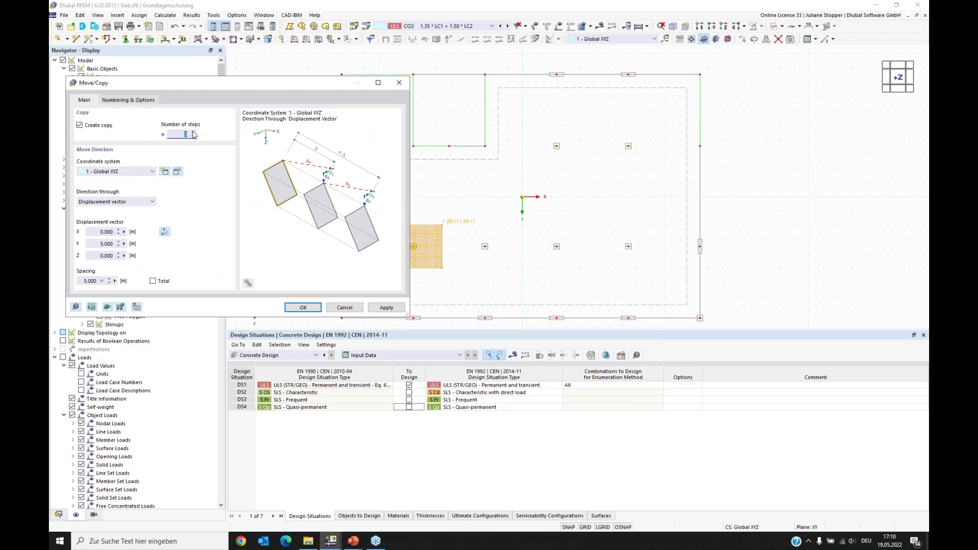
click(163, 232)
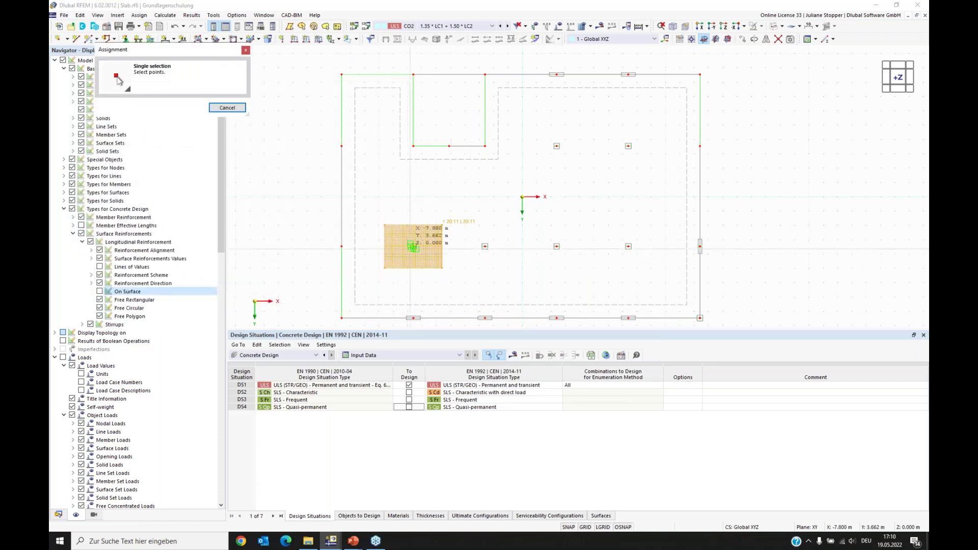
scroll(483, 246, up, 2)
scroll(482, 247, up, 1)
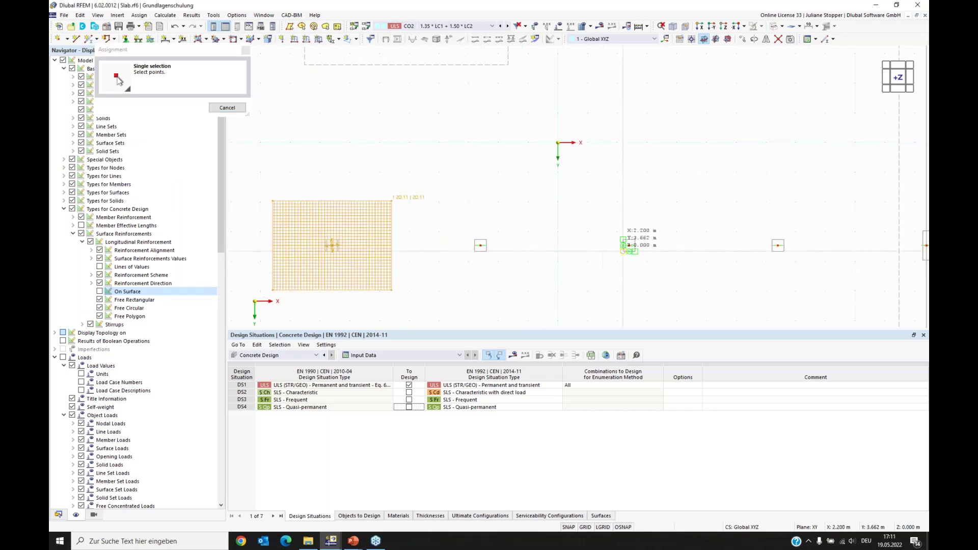
click(629, 246)
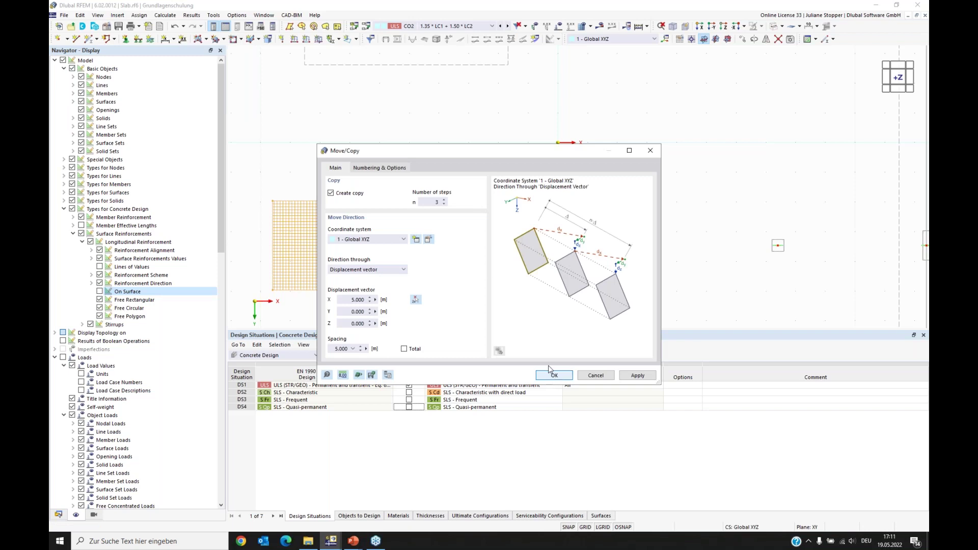
key(Return)
scroll(454, 204, down, 3)
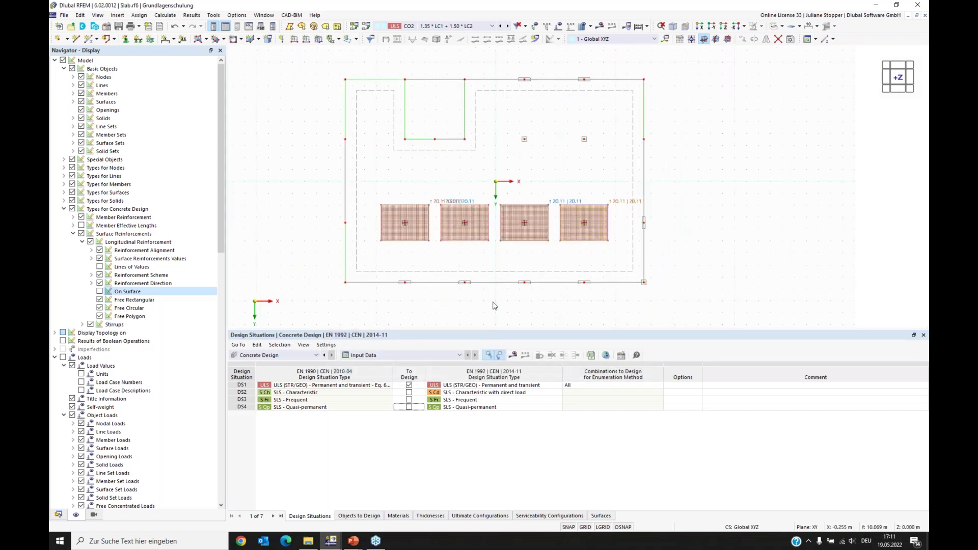
Copy all four rectangular reinforcements once with a displacement of Y -7 m to the other column row, taking the vector from nodes on the slab edge.
click(410, 238)
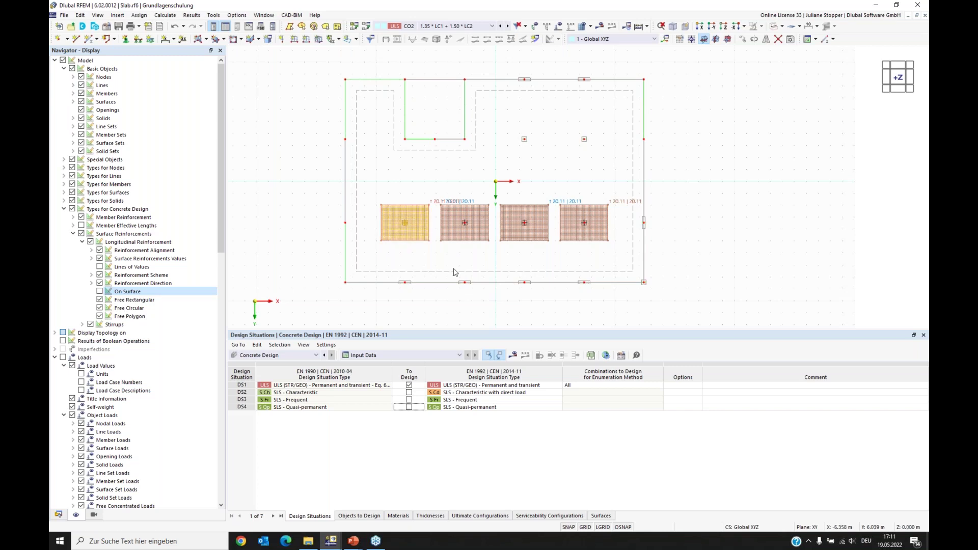
ctrl+click(480, 239)
ctrl+click(534, 241)
ctrl+click(588, 239)
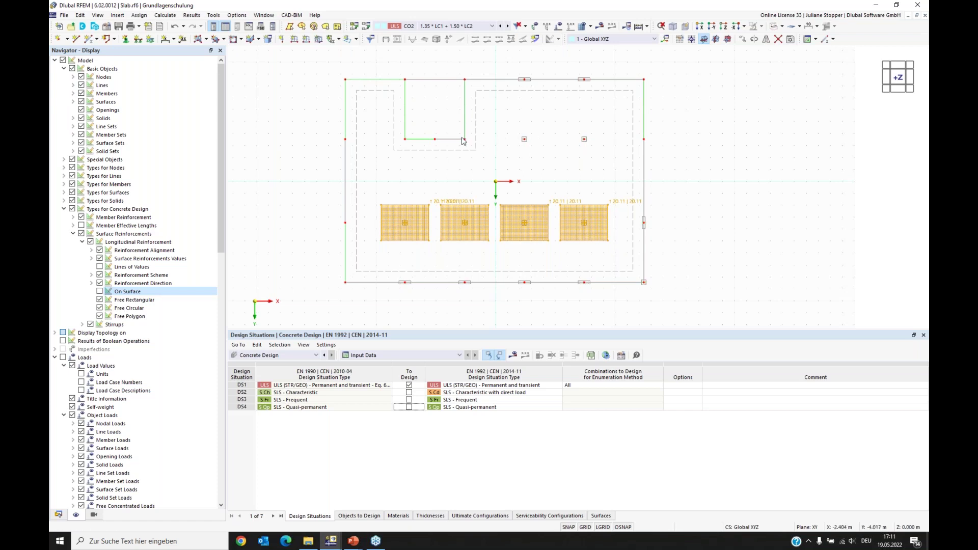
right_click(401, 227)
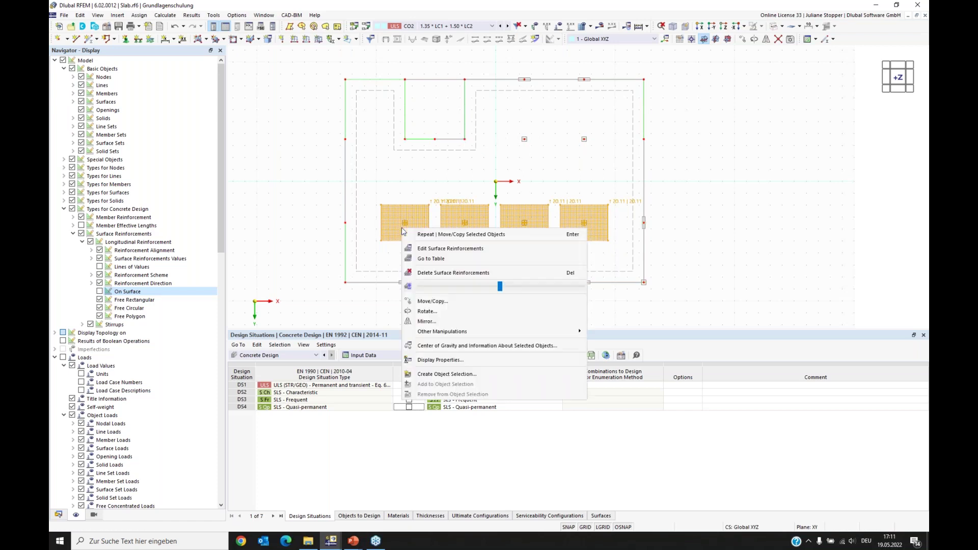
click(431, 307)
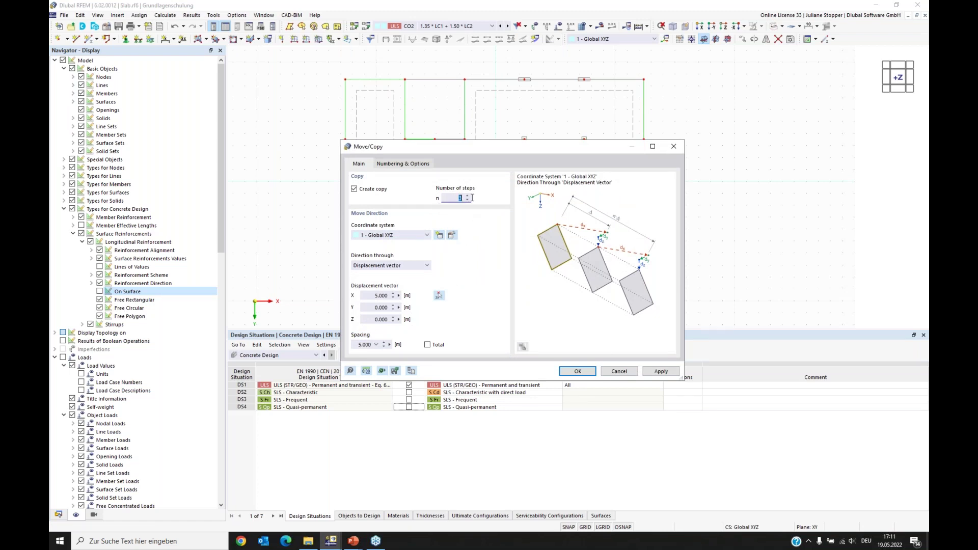
text(1)
click(439, 297)
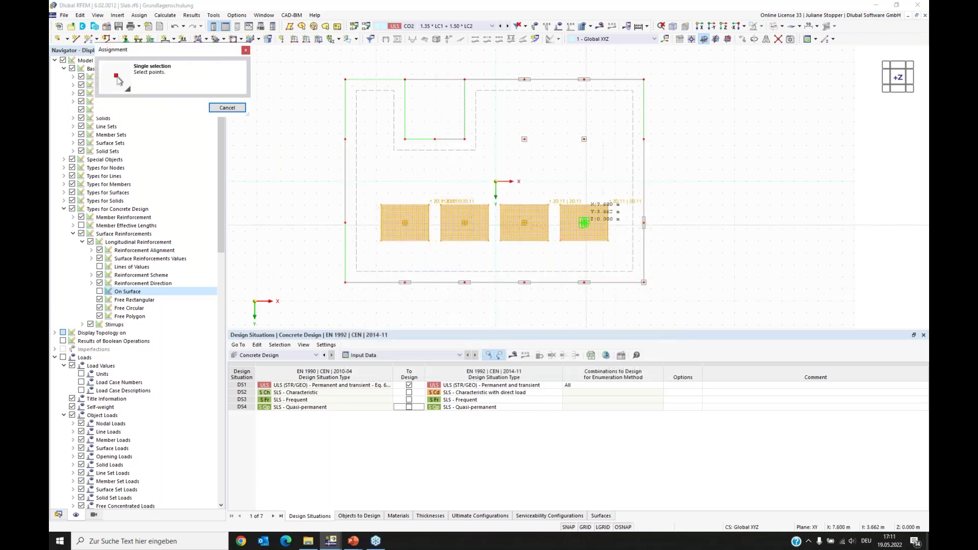
scroll(644, 222, up, 2)
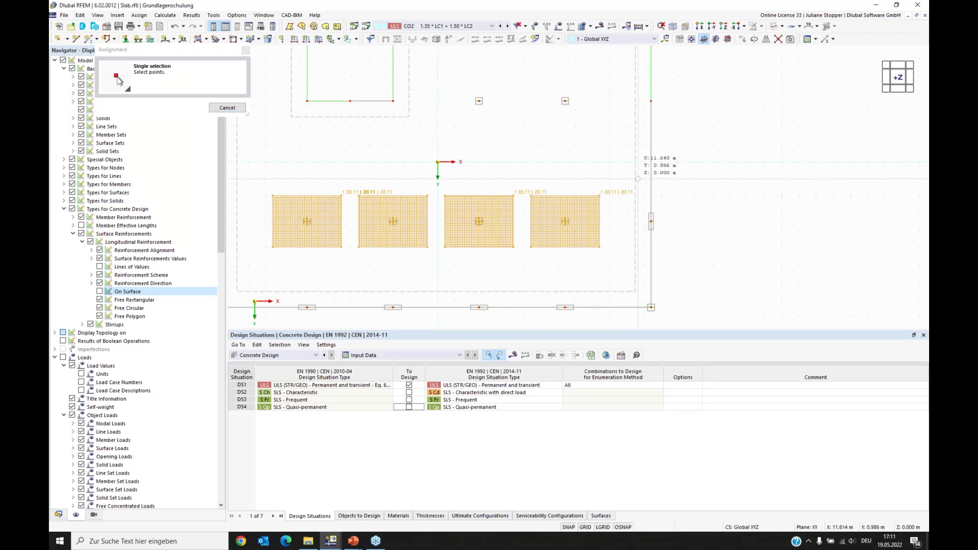
click(638, 183)
click(415, 299)
scroll(636, 237, up, 5)
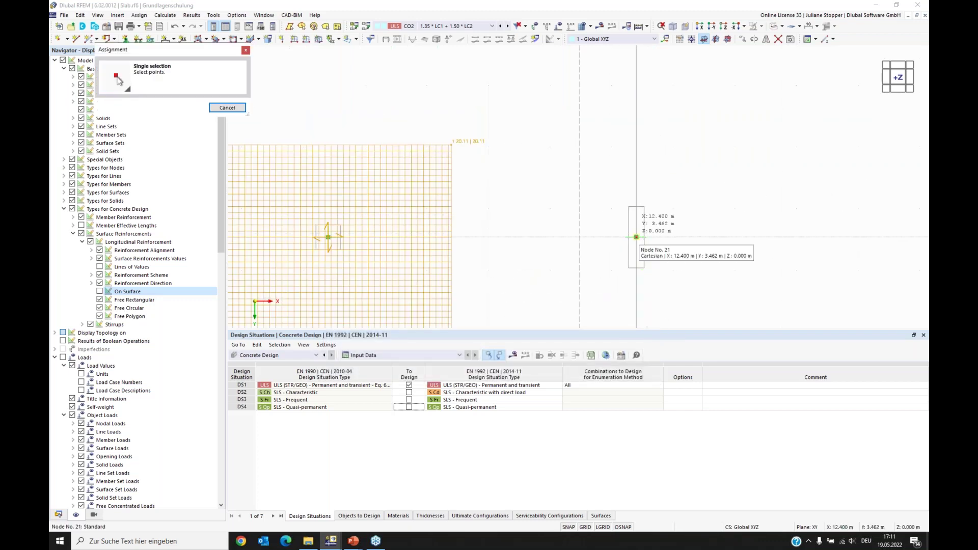
scroll(636, 224, down, 4)
click(637, 91)
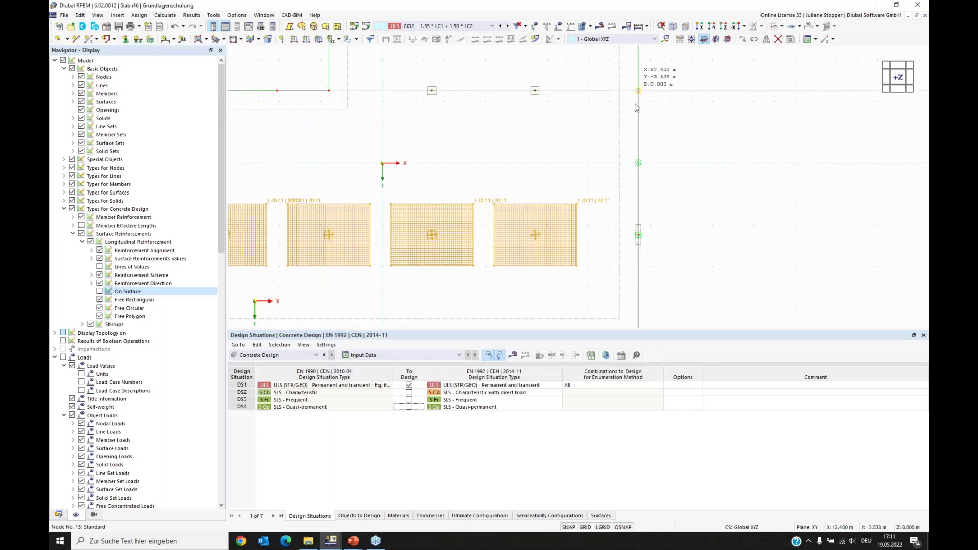
key(Return)
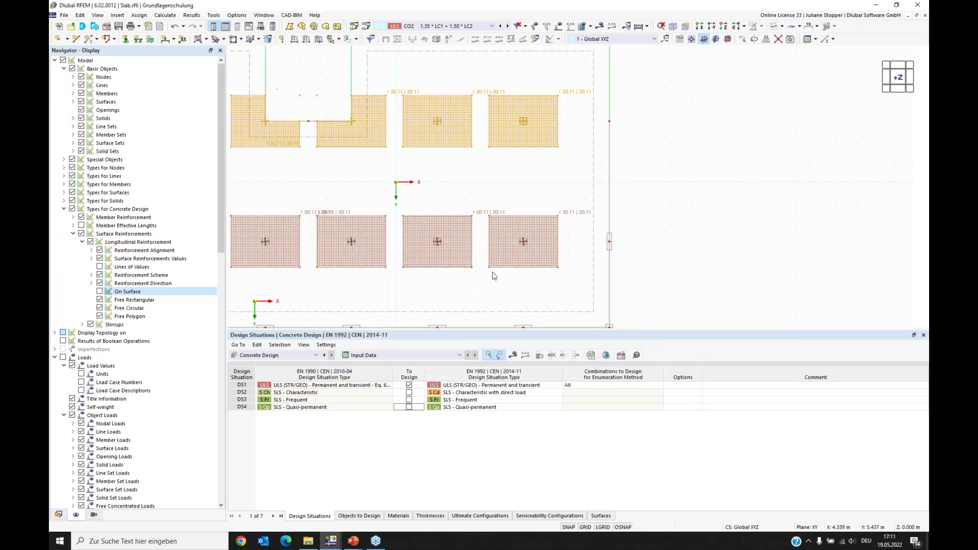
Copy the leftmost rectangular reinforcement of each row once by X -5 m, onto the left slab edge.
scroll(483, 278, down, 3)
scroll(409, 180, up, 2)
middle_drag(410, 180, 484, 153)
key(Escape)
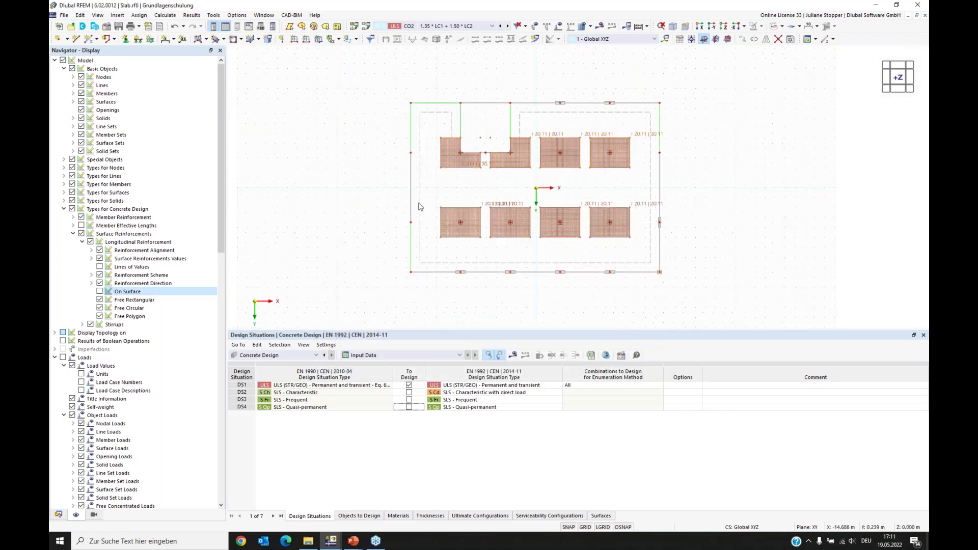
click(448, 227)
ctrl+click(447, 167)
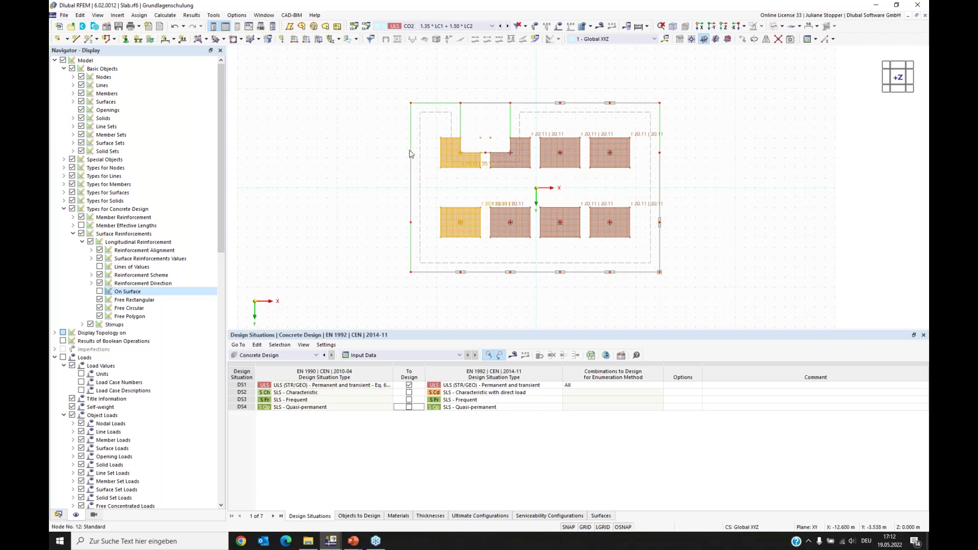
right_click(456, 164)
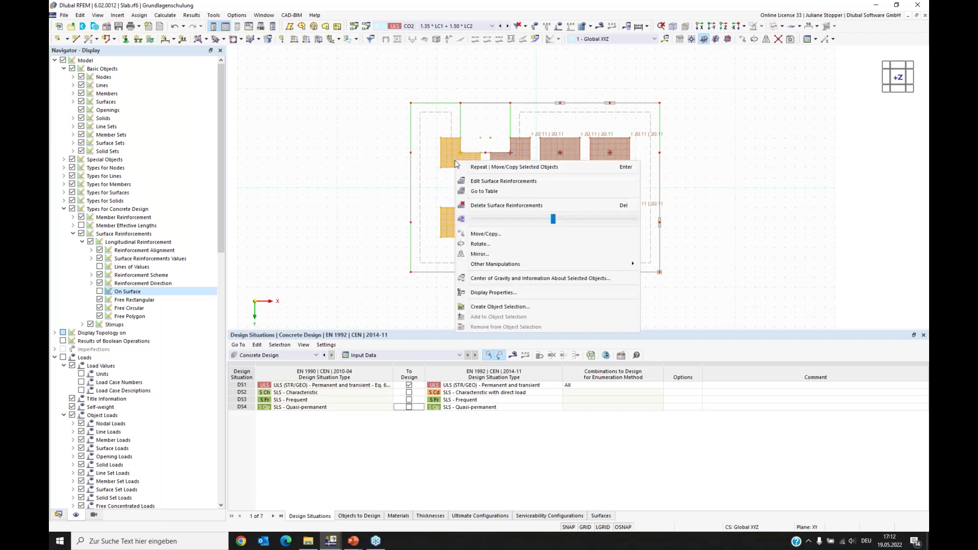
click(484, 234)
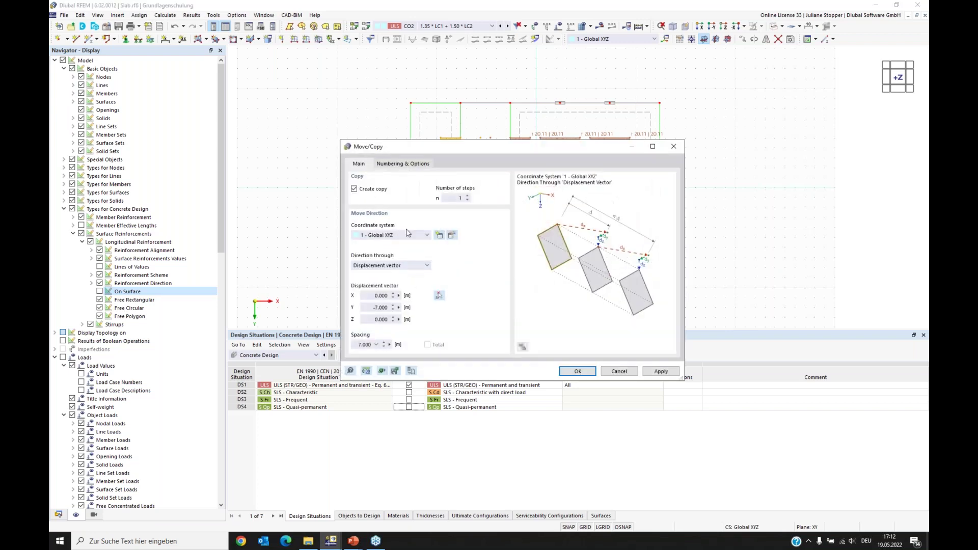
click(438, 295)
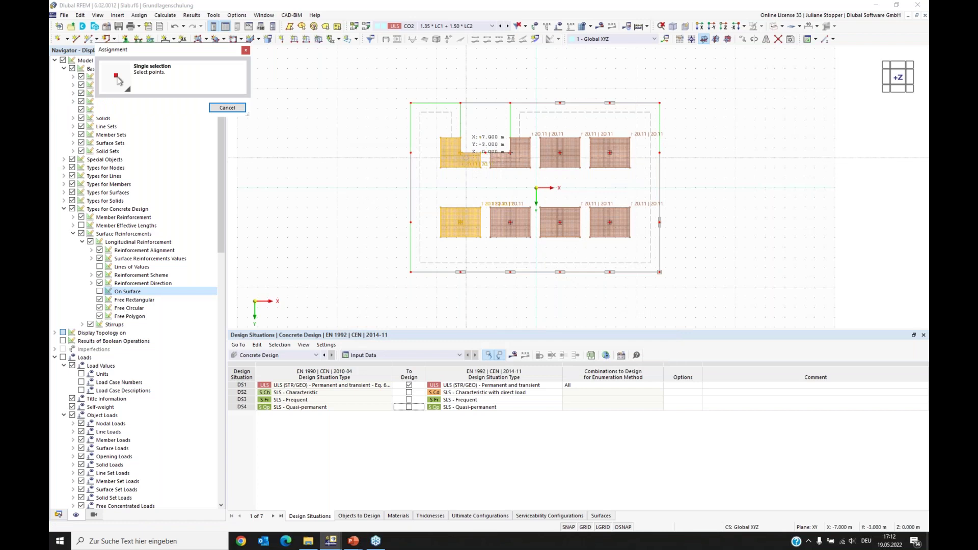
click(460, 153)
click(411, 153)
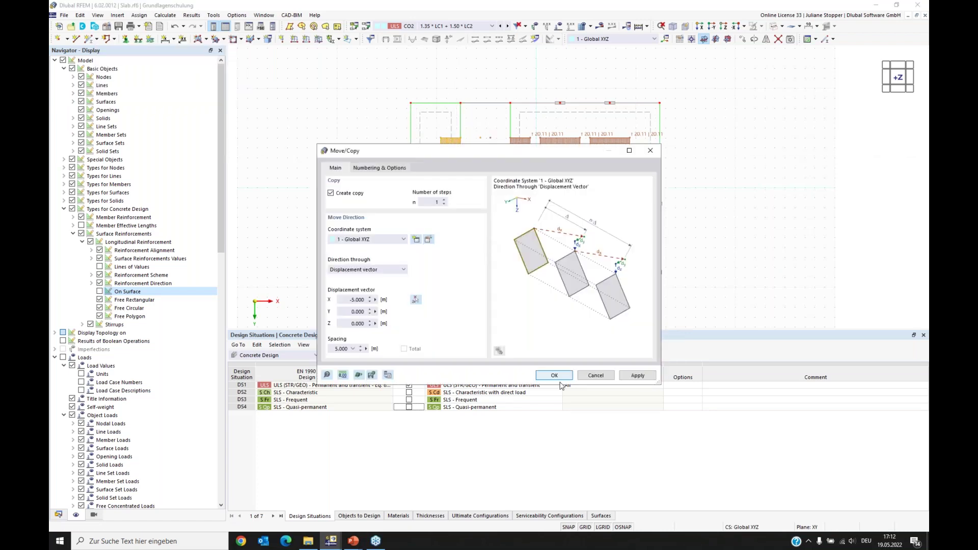
click(552, 375)
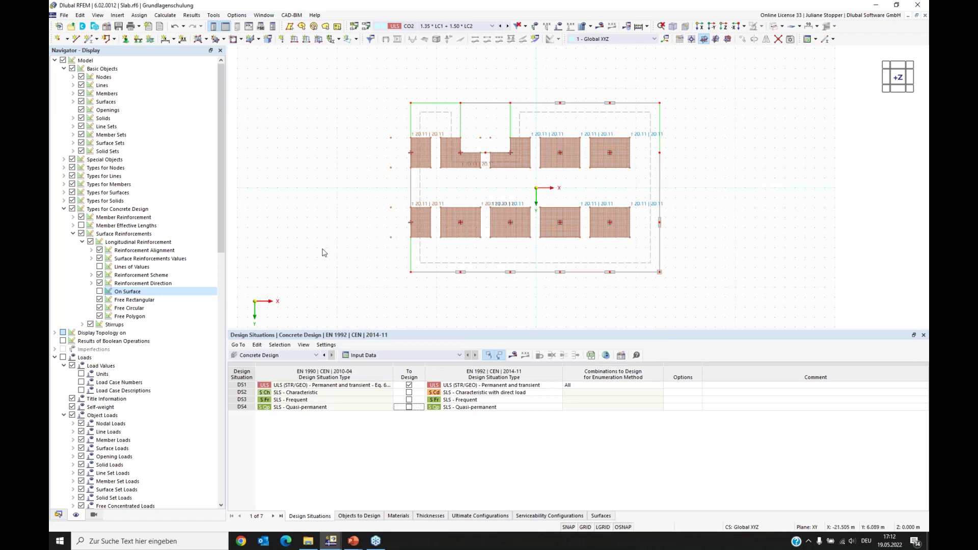
Recalculate the concrete design with the added rectangular reinforcements and list the design ratios on surfaces.
click(58, 514)
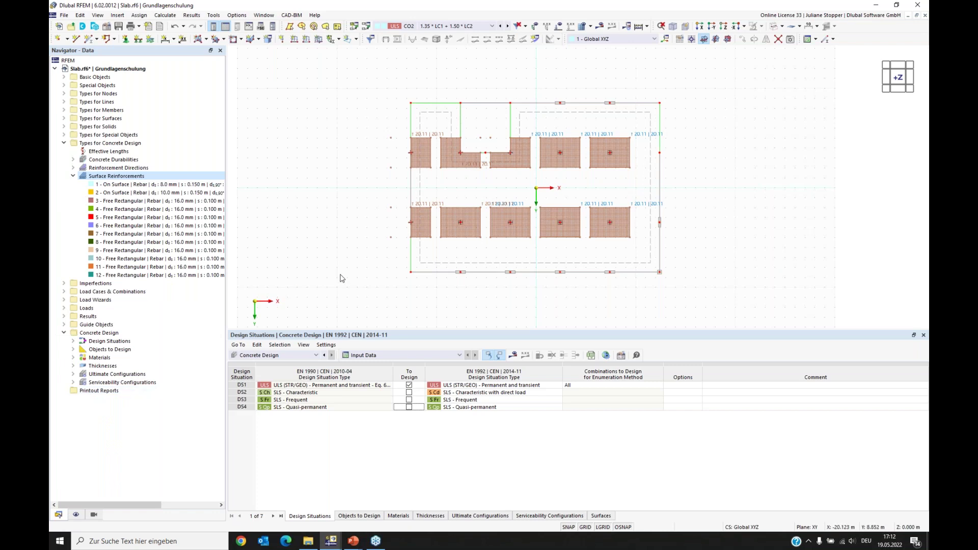
click(513, 356)
click(524, 308)
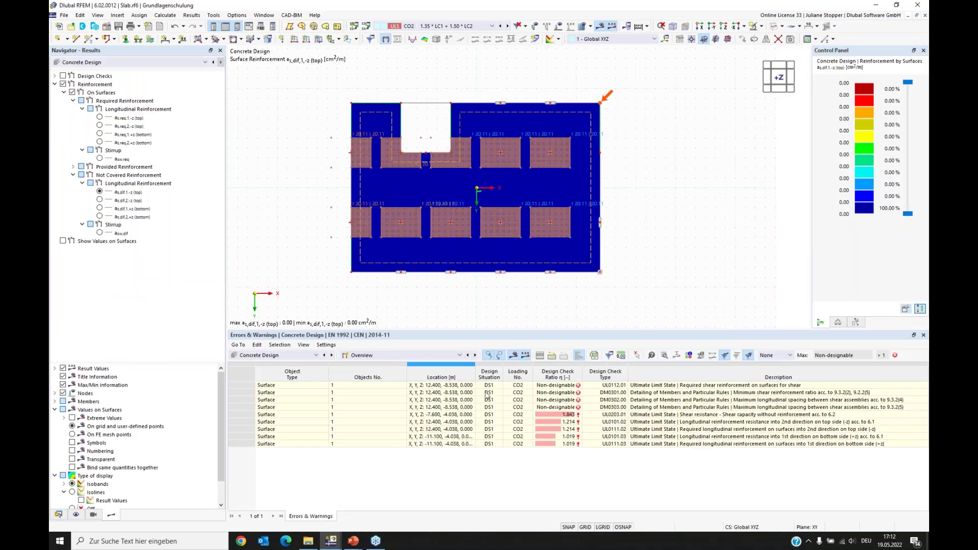
click(427, 355)
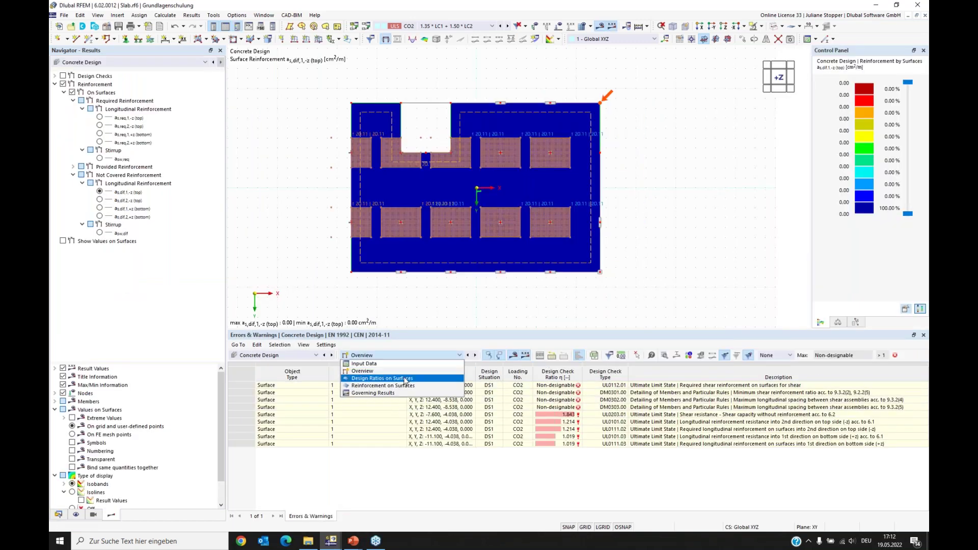
click(387, 371)
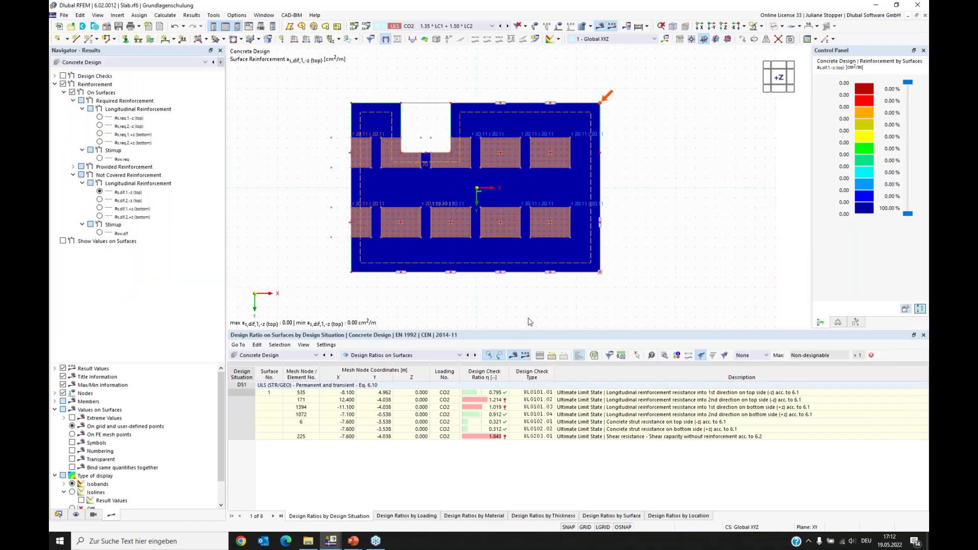
Hide the types for concrete design and display the surface design check UL0101.01 with the reinforcement results switched off.
click(76, 515)
click(72, 209)
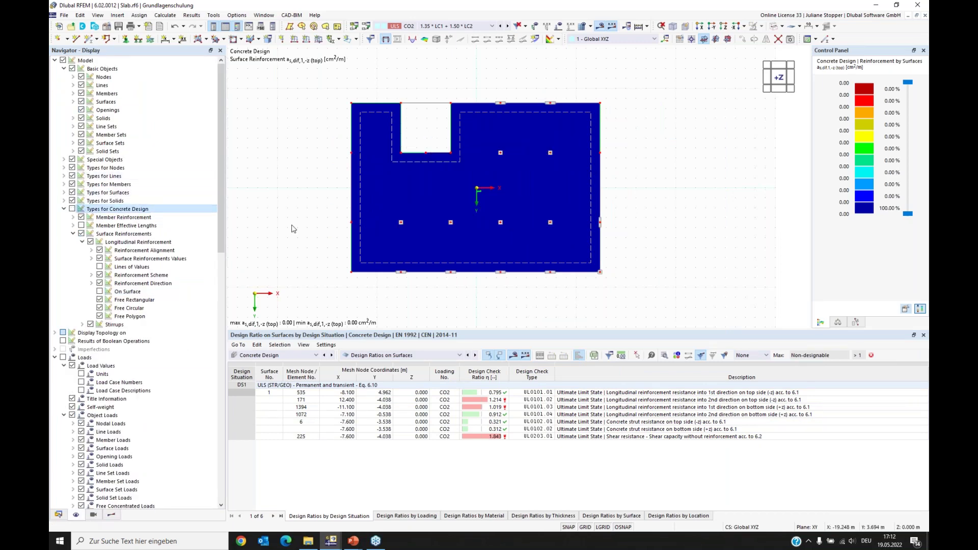
click(115, 515)
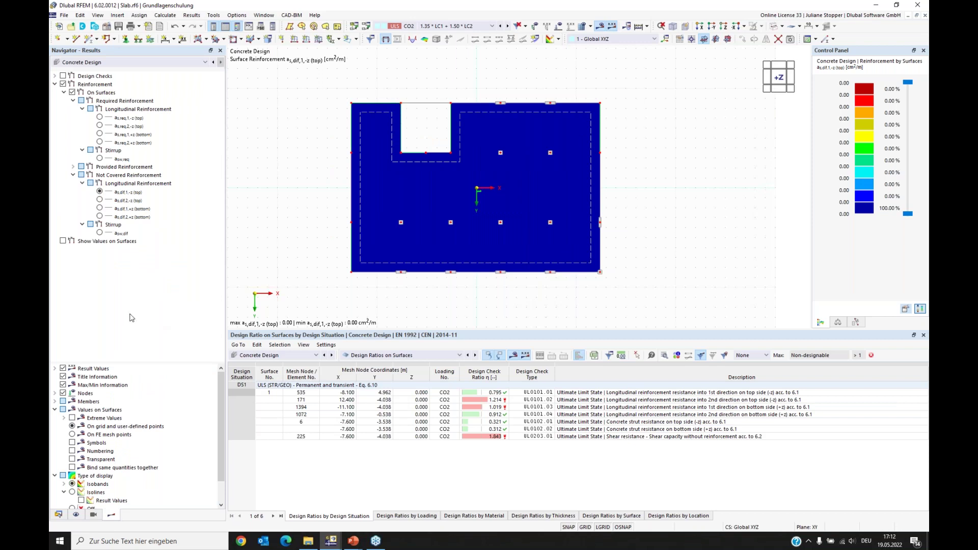
click(54, 84)
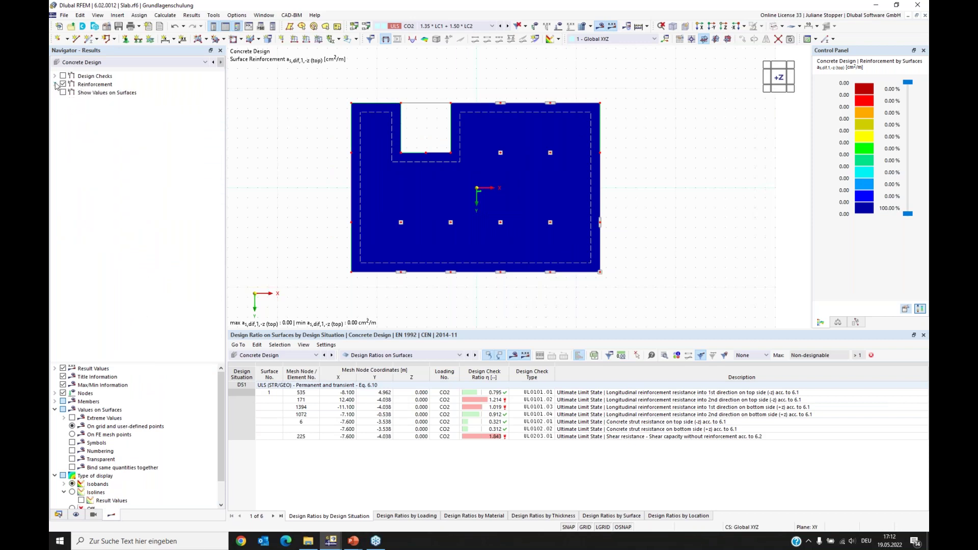
click(55, 75)
click(100, 109)
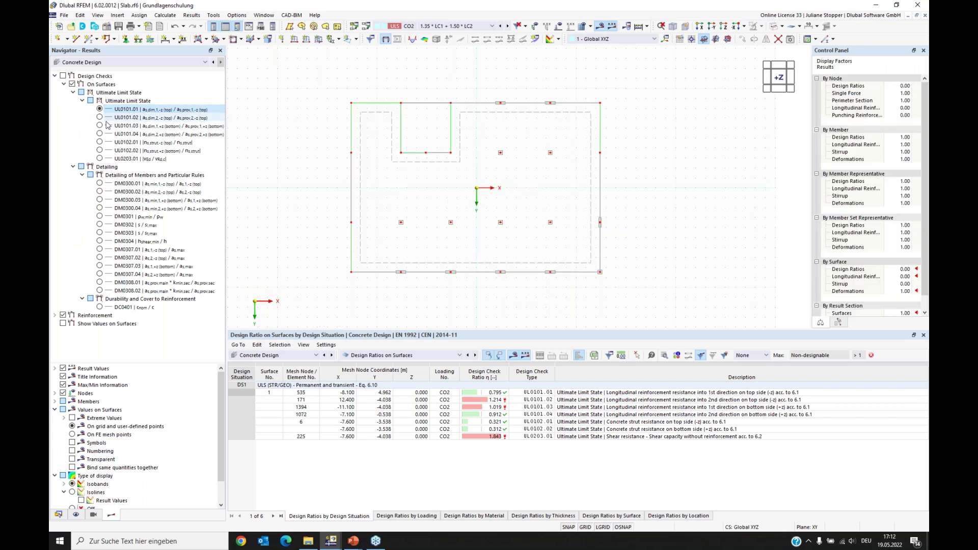
click(64, 77)
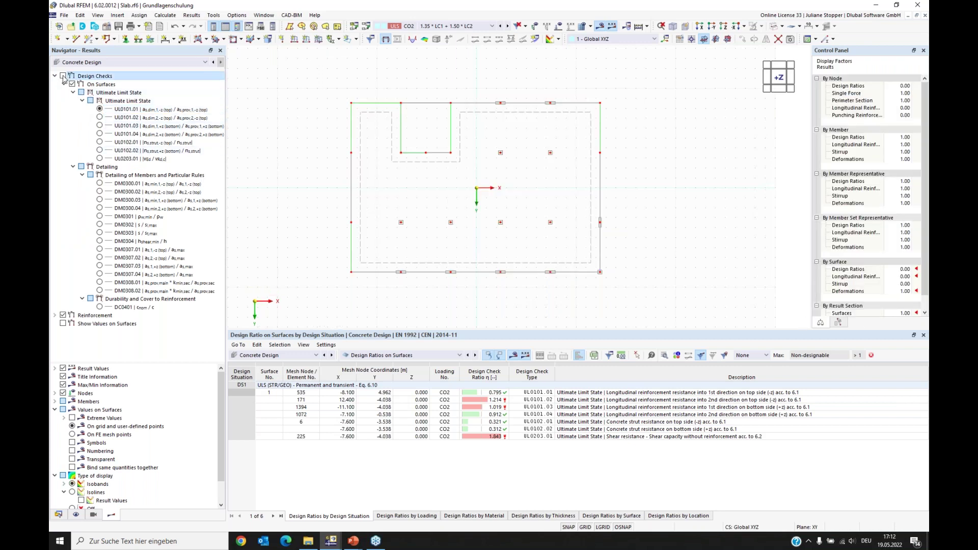
click(63, 76)
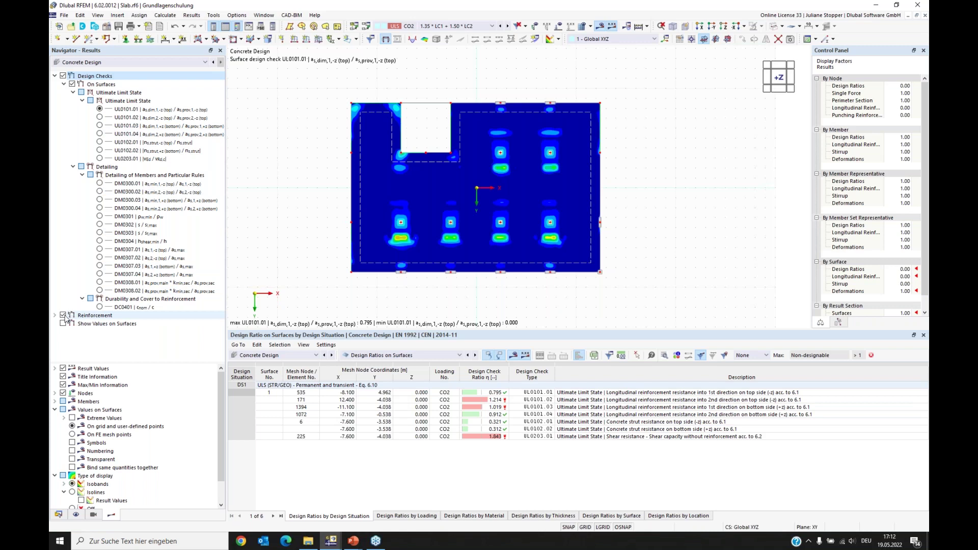
click(63, 315)
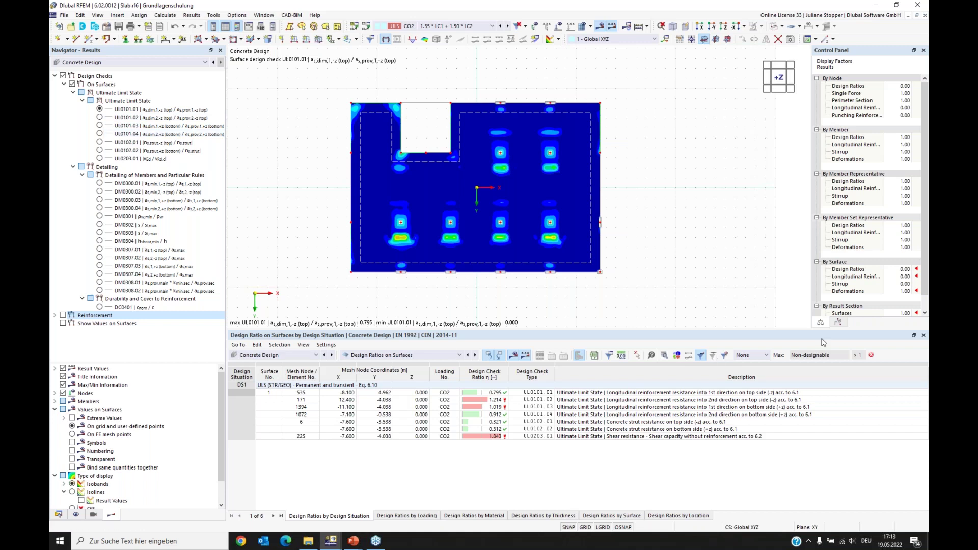
Display surface design check UL0101.02, restrict the colour scale to ratios above 1.000, and restore the full range.
scroll(513, 289, up, 1)
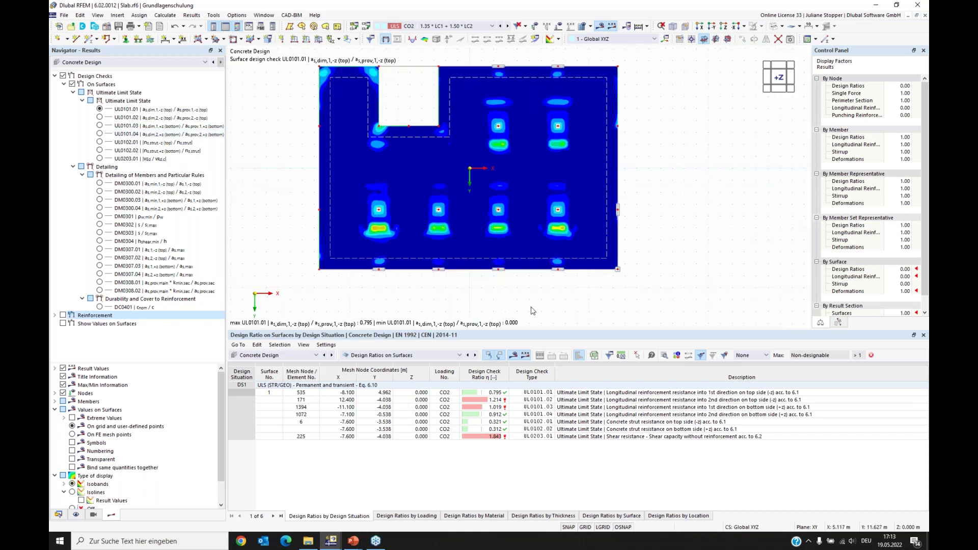
scroll(534, 303, down, 1)
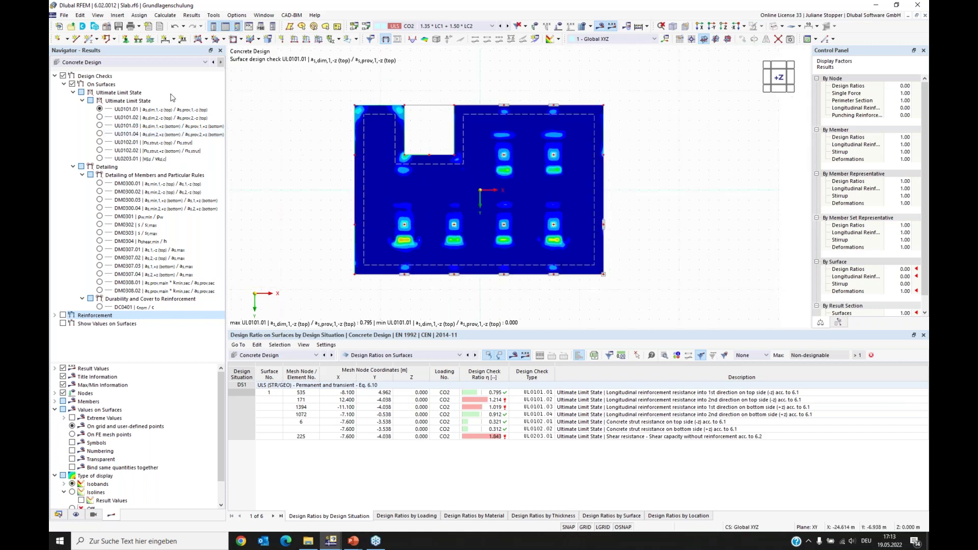
click(100, 118)
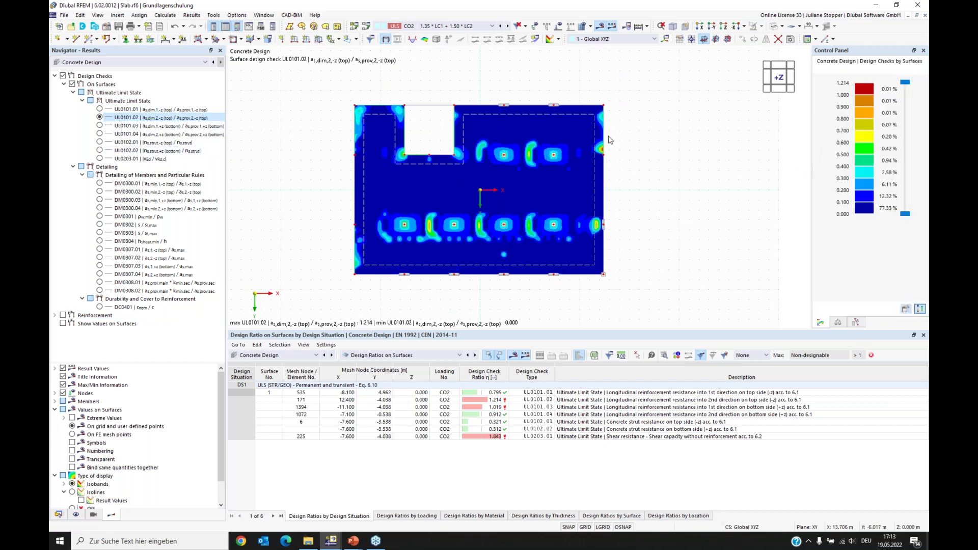
drag(904, 213, 897, 96)
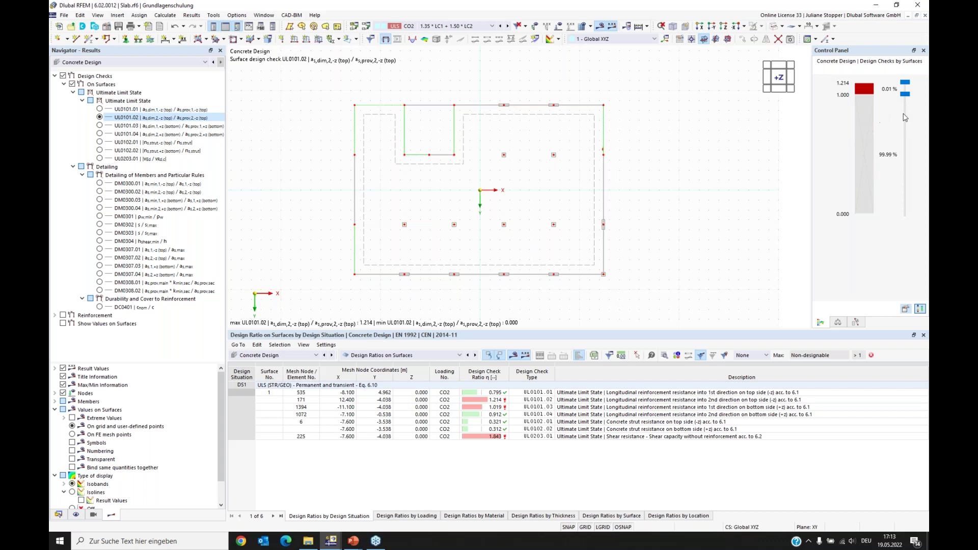
drag(903, 98, 904, 213)
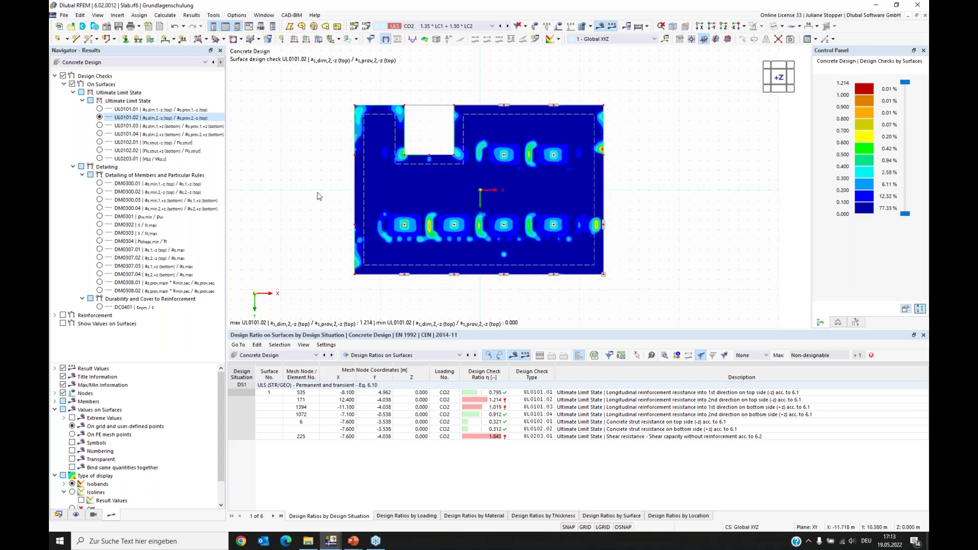
Switch the slab display back to surface design check UL0101.01 and enlarge the graphics area above the results table.
click(100, 109)
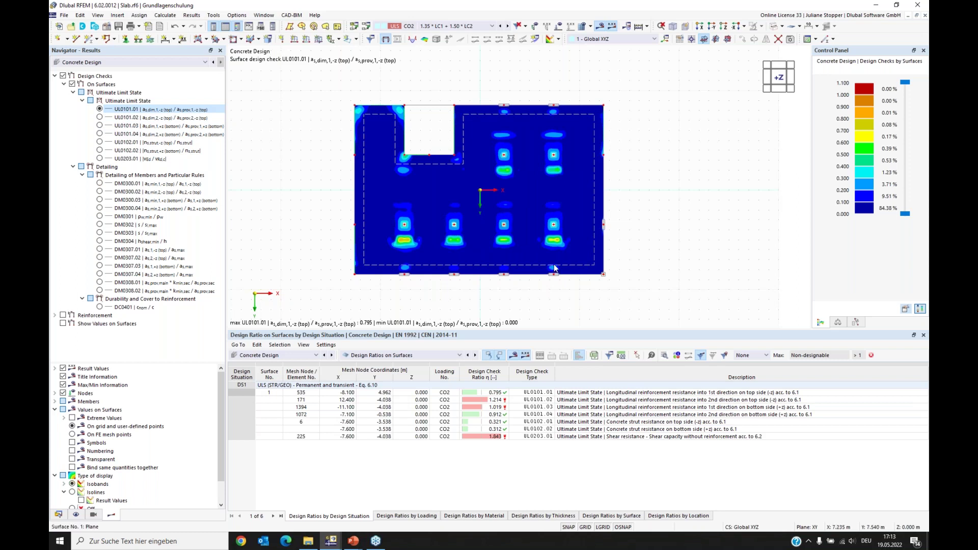
scroll(555, 269, up, 2)
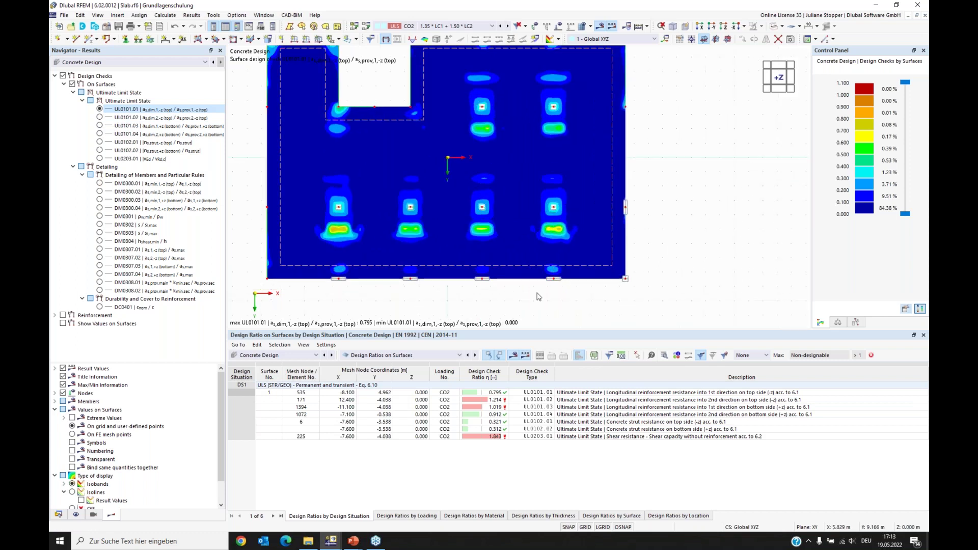
drag(547, 331, 384, 360)
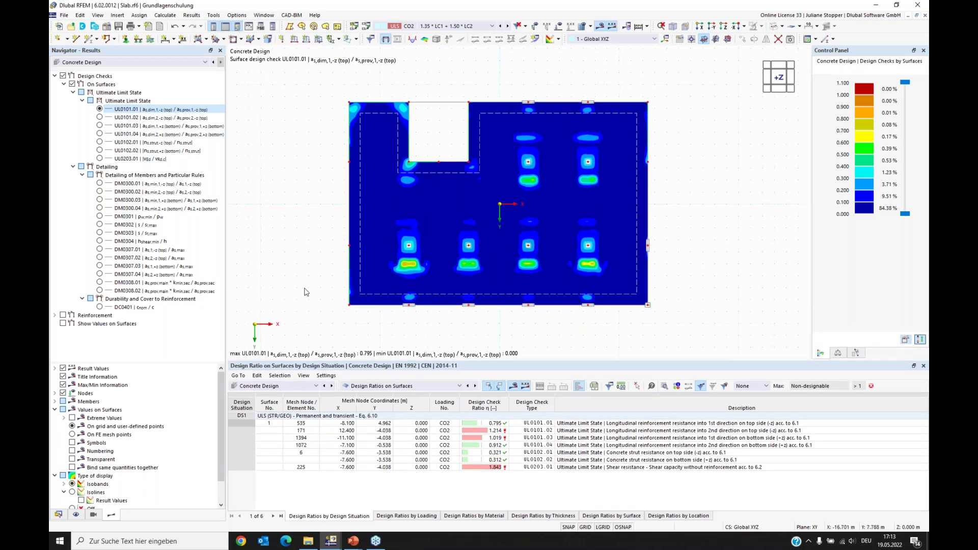
middle_drag(307, 284, 322, 276)
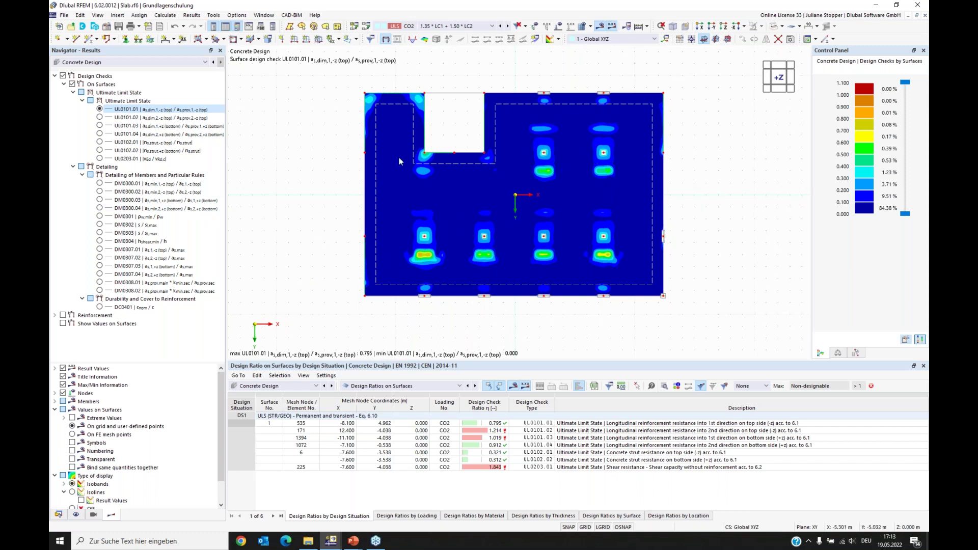
Display the UL0101.01 surface results as isolines with result values labelled on the lines.
drag(111, 363, 114, 268)
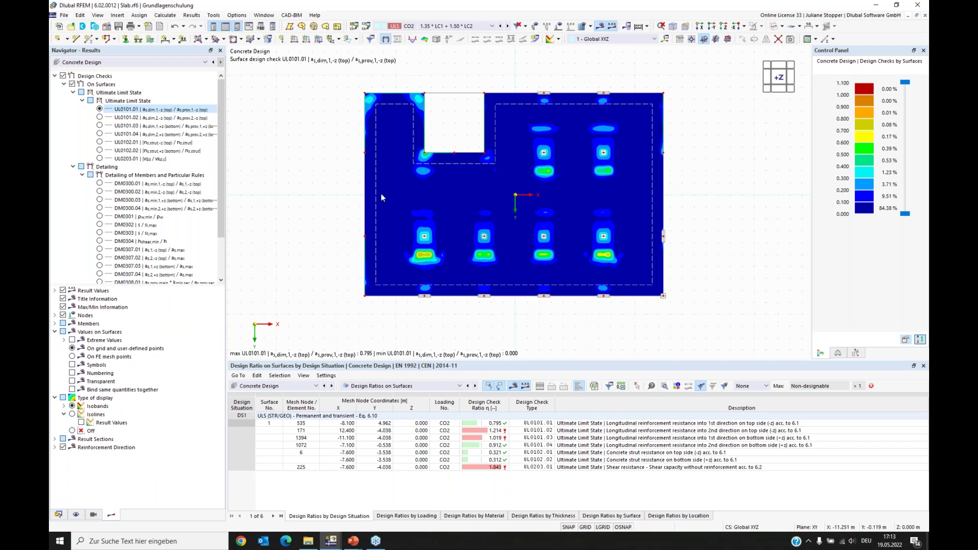
click(72, 414)
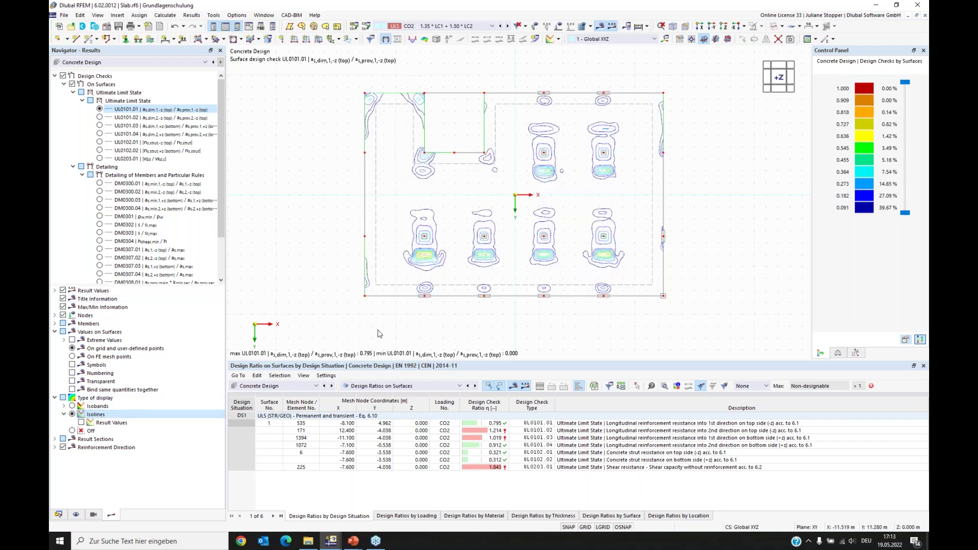
click(81, 423)
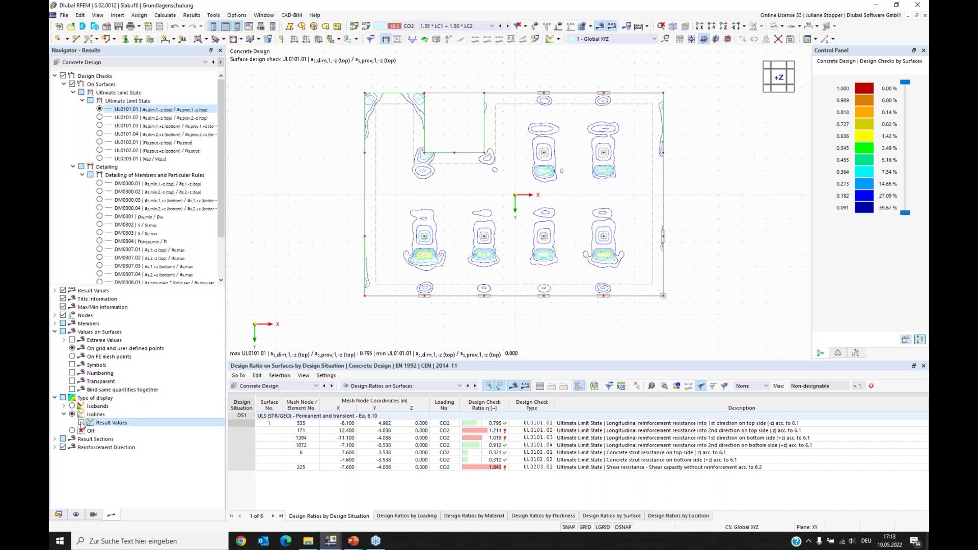
scroll(411, 257, up, 2)
scroll(412, 257, up, 5)
scroll(364, 210, down, 5)
scroll(429, 152, down, 2)
middle_drag(429, 153, 476, 199)
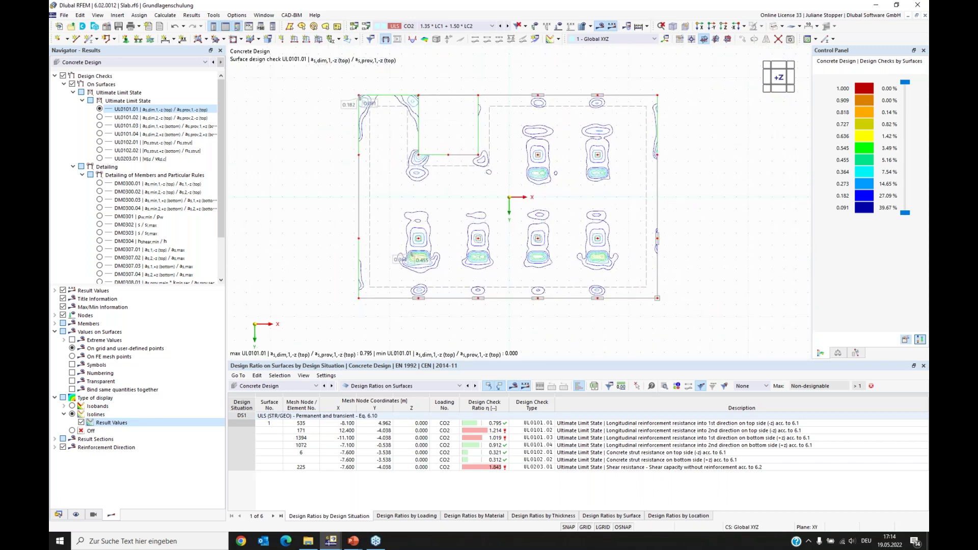
Collapse the design checks list and preview the result values on the slab surface, hiding them again.
drag(93, 291, 93, 336)
click(55, 77)
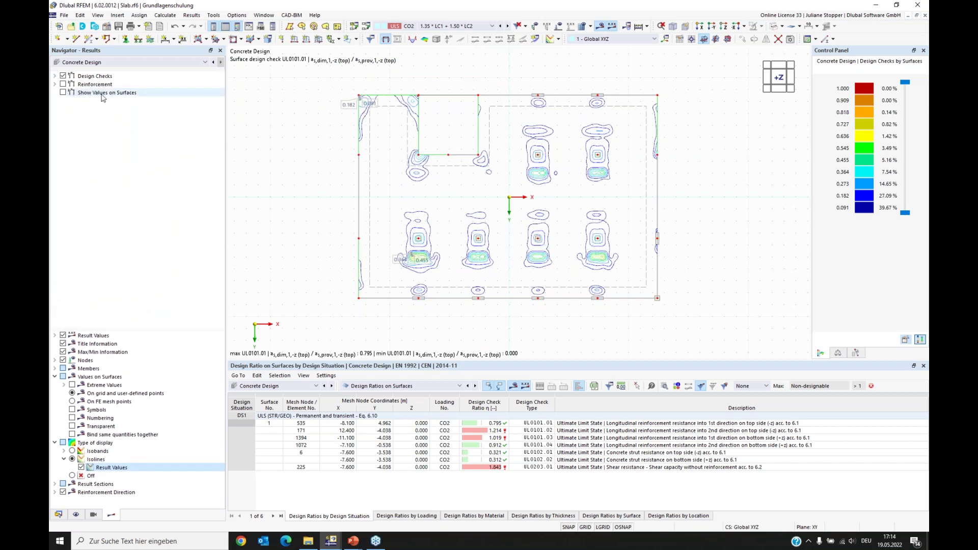
click(63, 93)
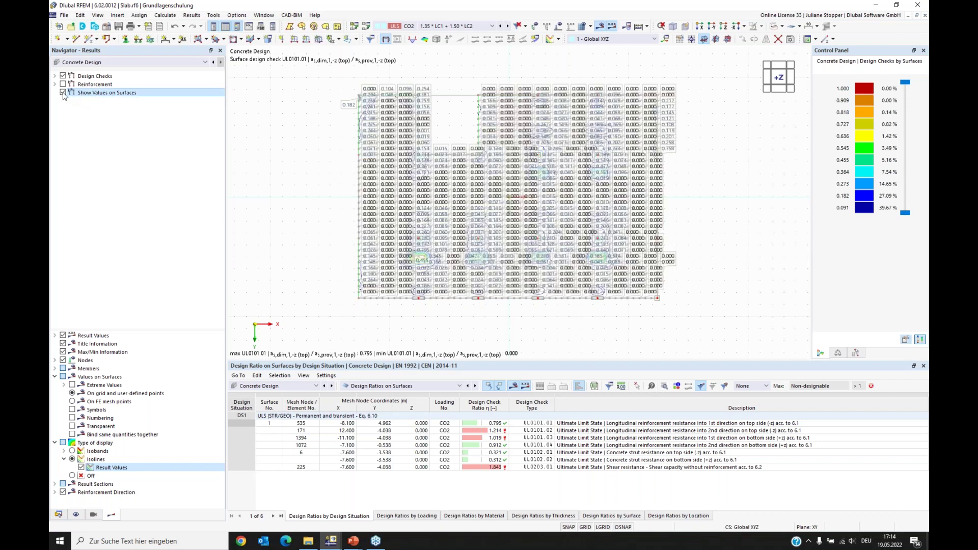
click(63, 93)
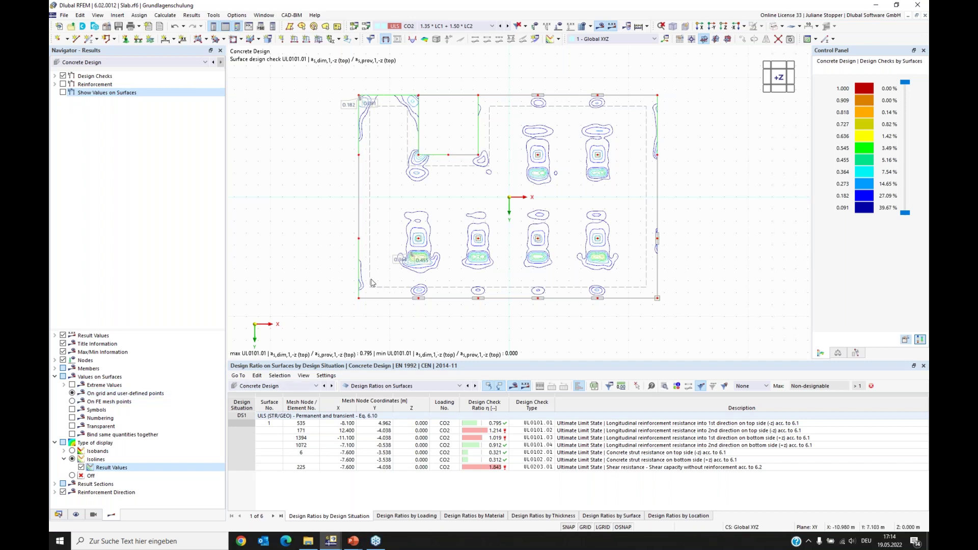
Set the slab surface's result grid distances b and h to 2 m and accept deleting the concrete design results.
double_click(374, 239)
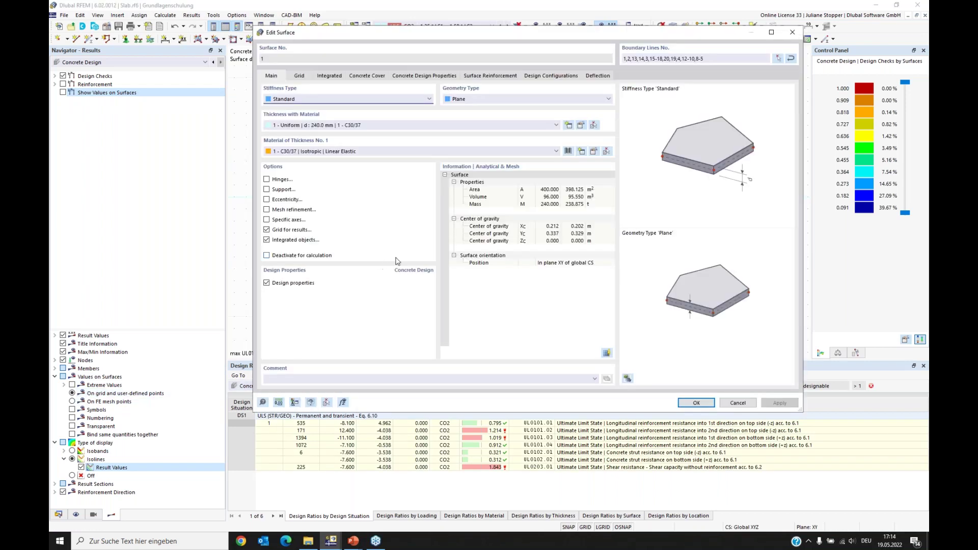
click(301, 76)
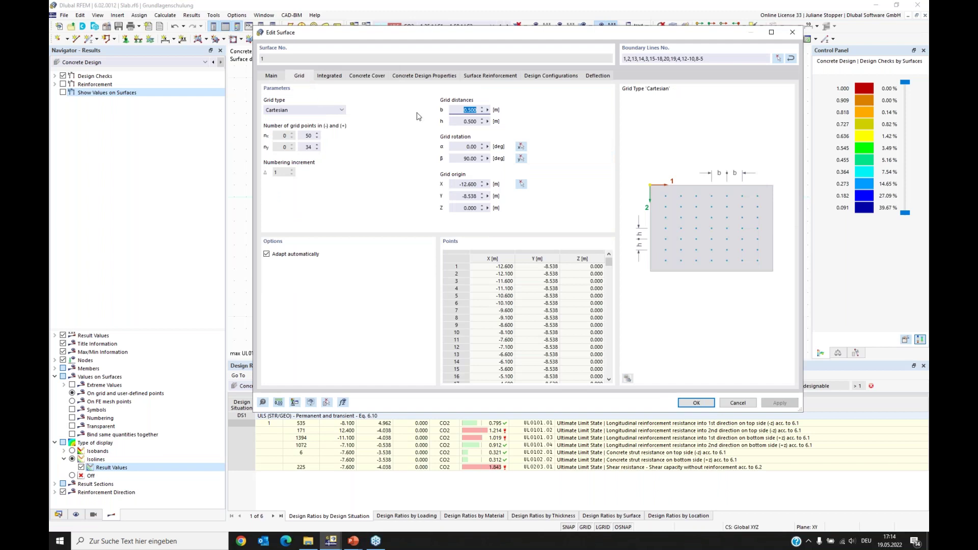
text(2)
double_click(478, 120)
text(2)
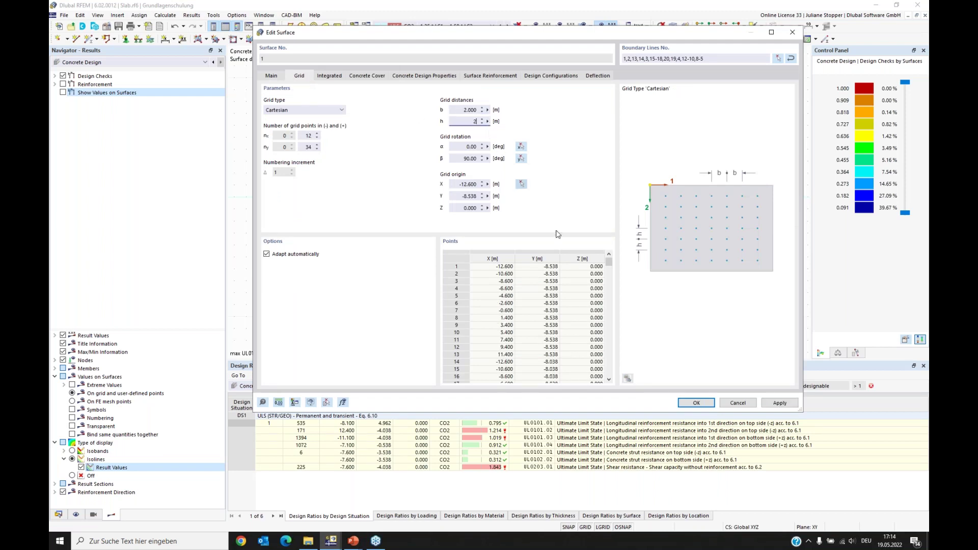
click(696, 403)
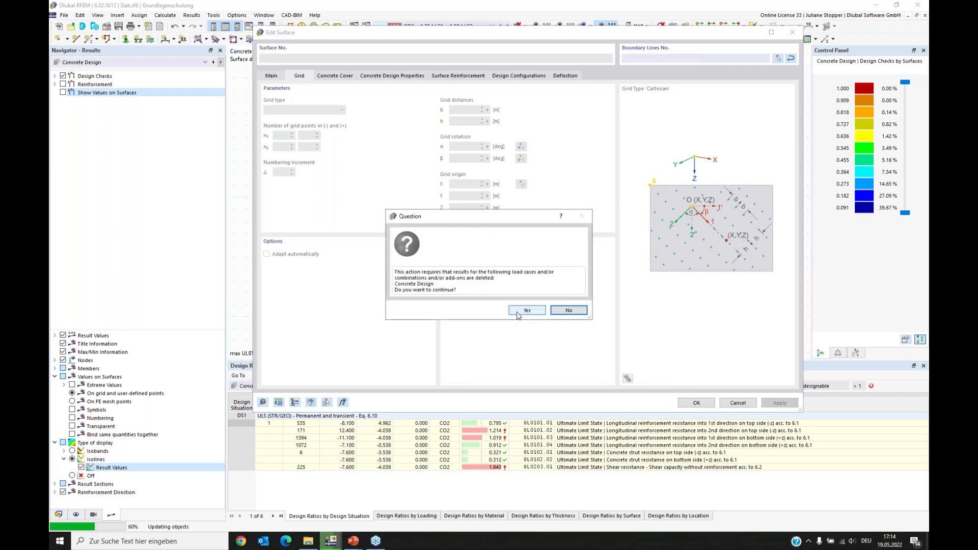
click(526, 309)
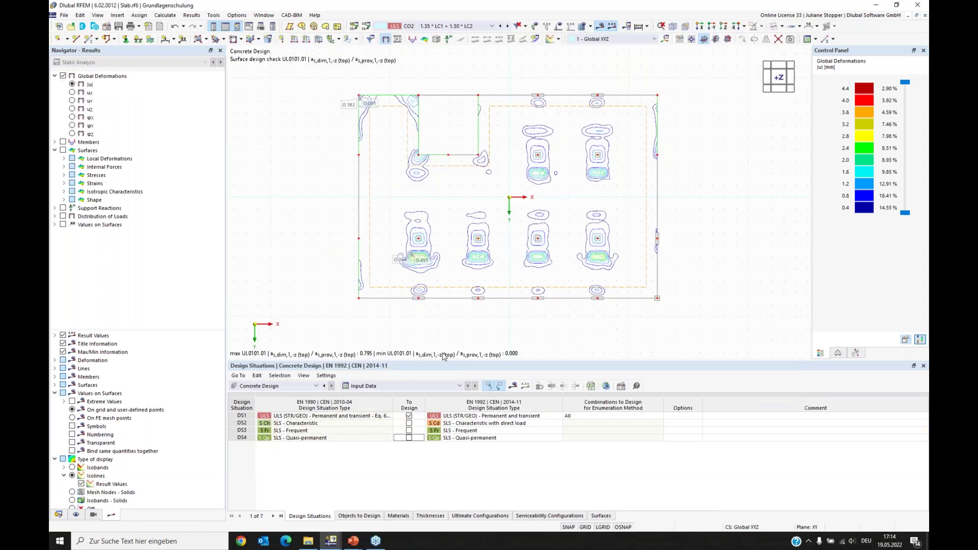
Recalculate the concrete design and show the UL0101.01 values on the slab surface at the new grid points.
click(512, 385)
click(526, 308)
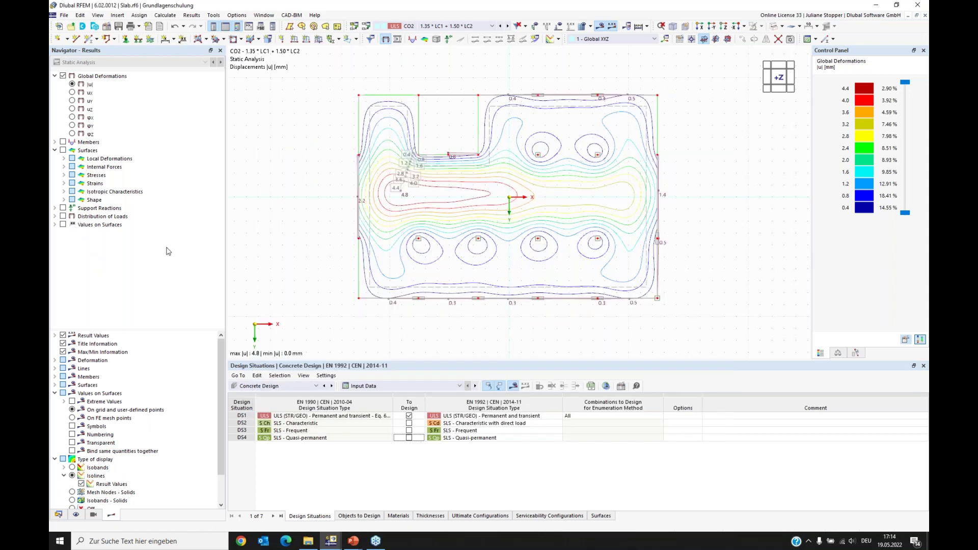
click(63, 92)
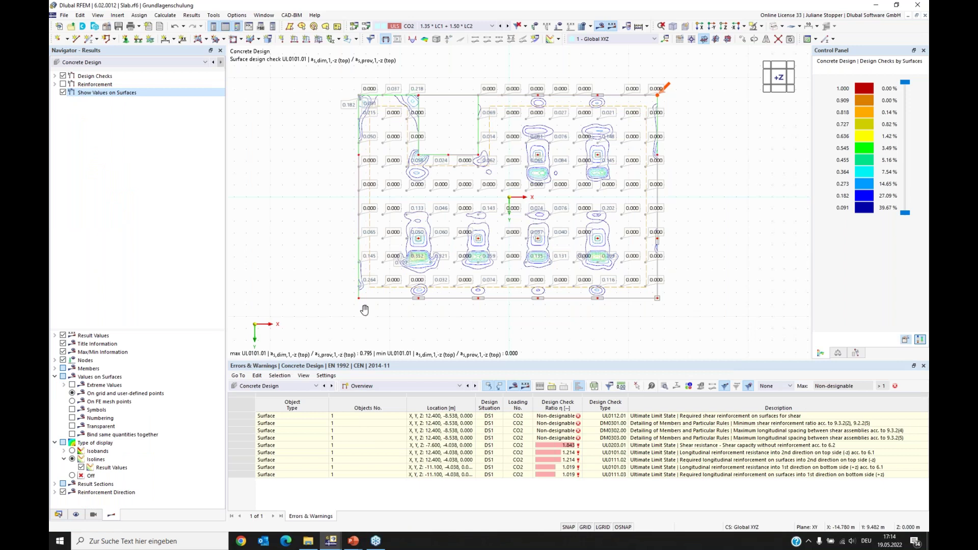
scroll(364, 309, up, 3)
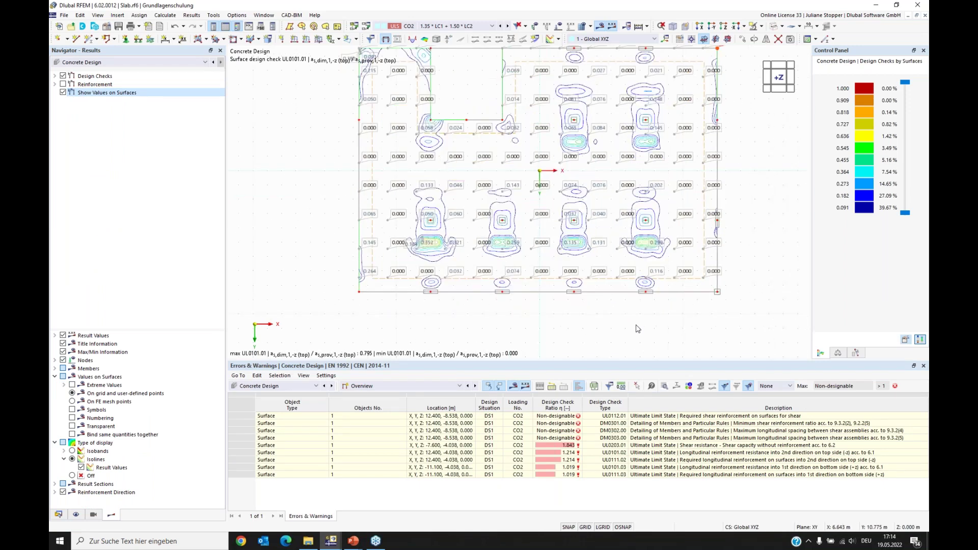
middle_drag(608, 338, 601, 343)
click(790, 310)
middle_drag(760, 230, 759, 248)
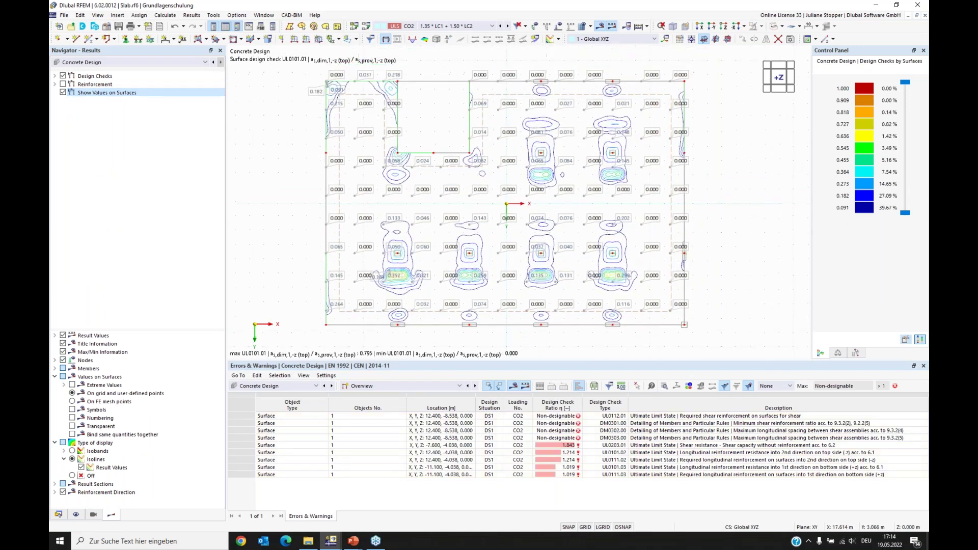